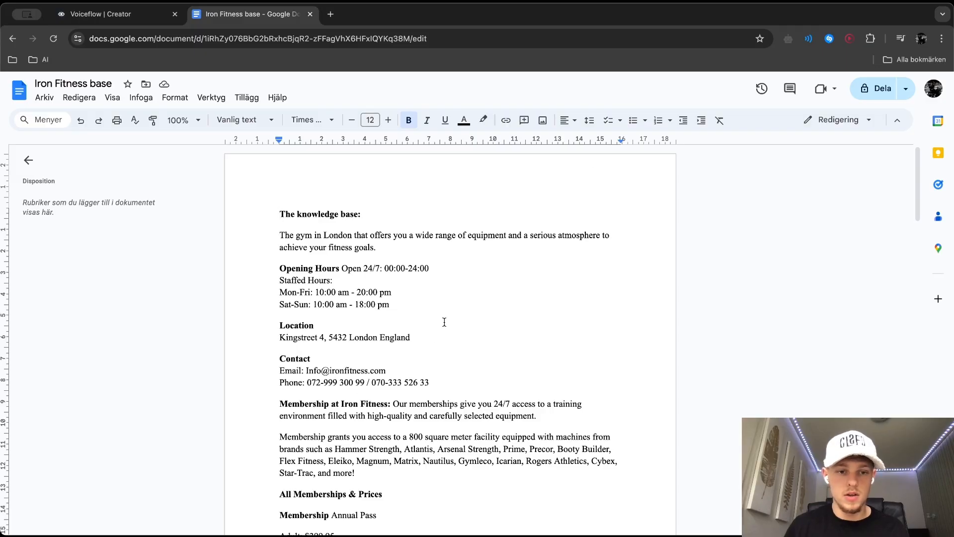
Review the Iron Fitness base document: opening hours, membership prices, member questions and the role prompting section
drag(271, 260, 418, 303)
click(418, 304)
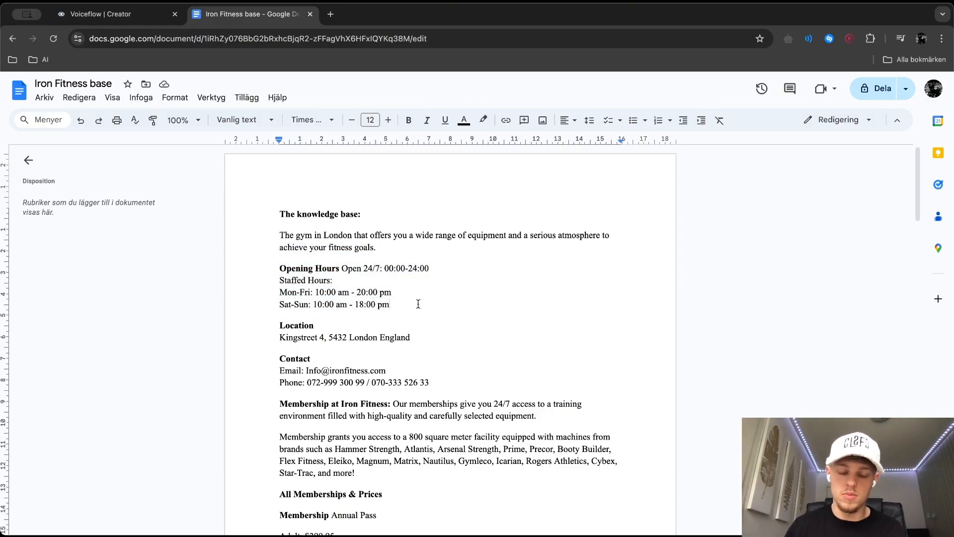
scroll(414, 335, down, 5)
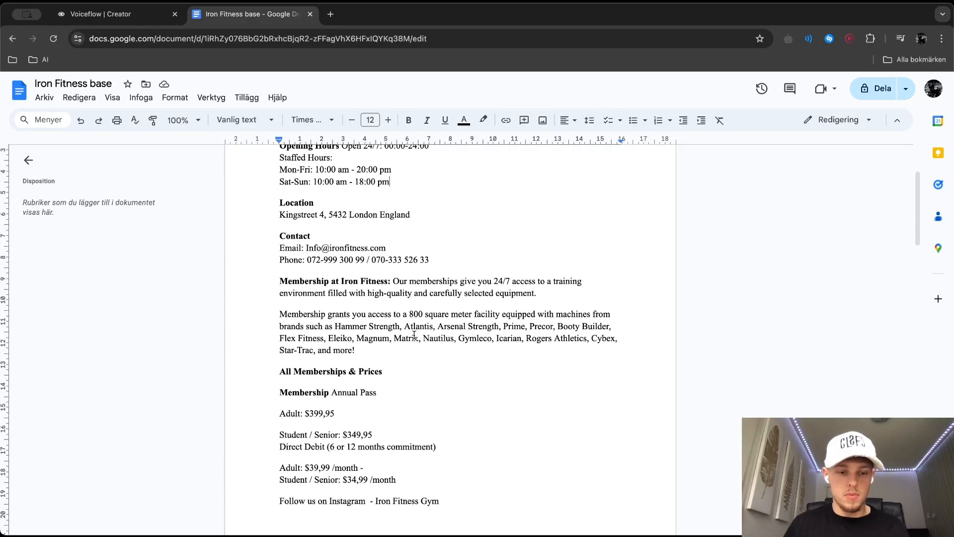
scroll(415, 335, down, 4)
scroll(413, 334, up, 2)
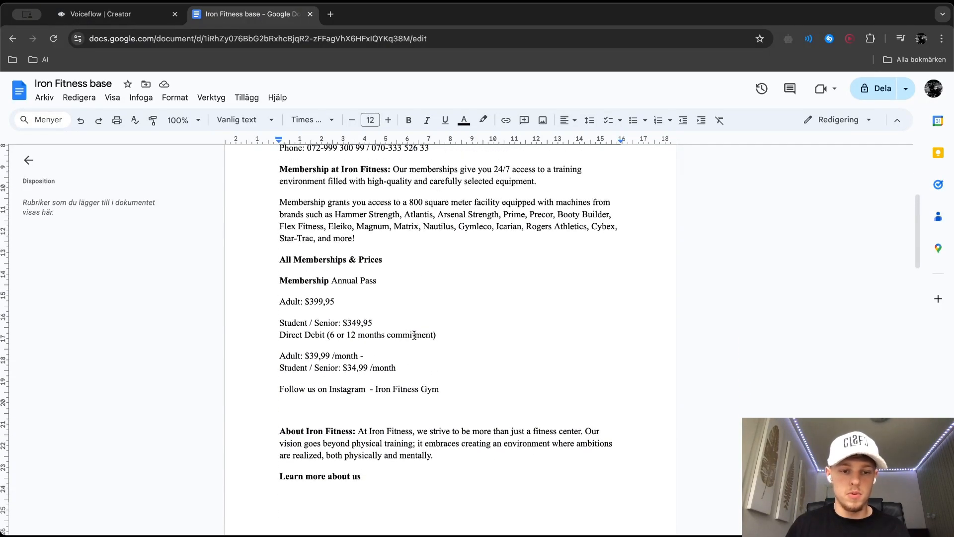
drag(284, 260, 377, 321)
click(377, 321)
scroll(377, 320, down, 2)
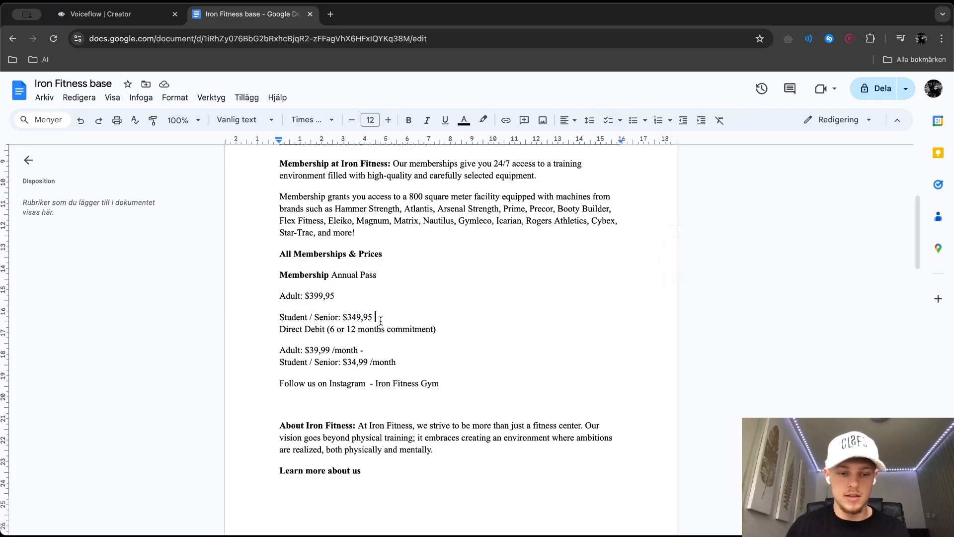
scroll(346, 351, down, 6)
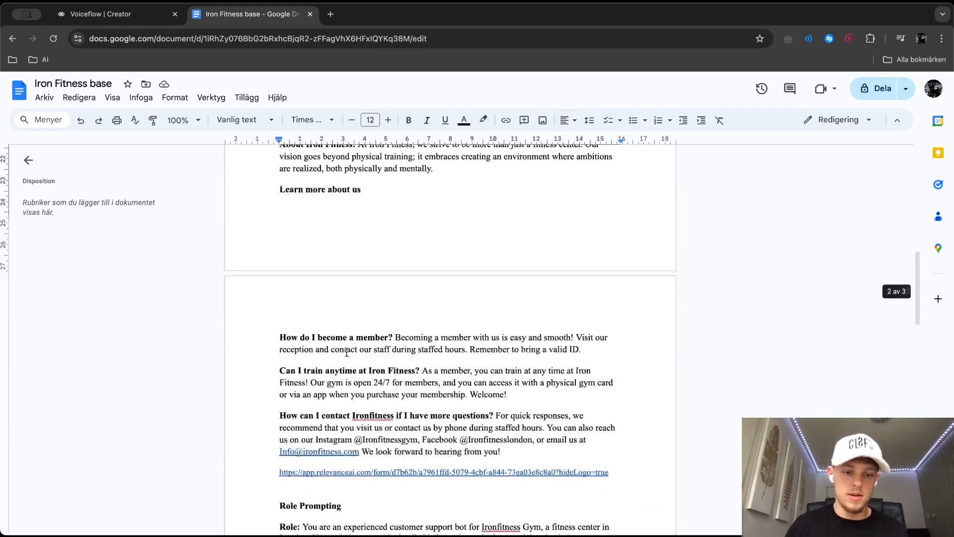
scroll(510, 297, down, 4)
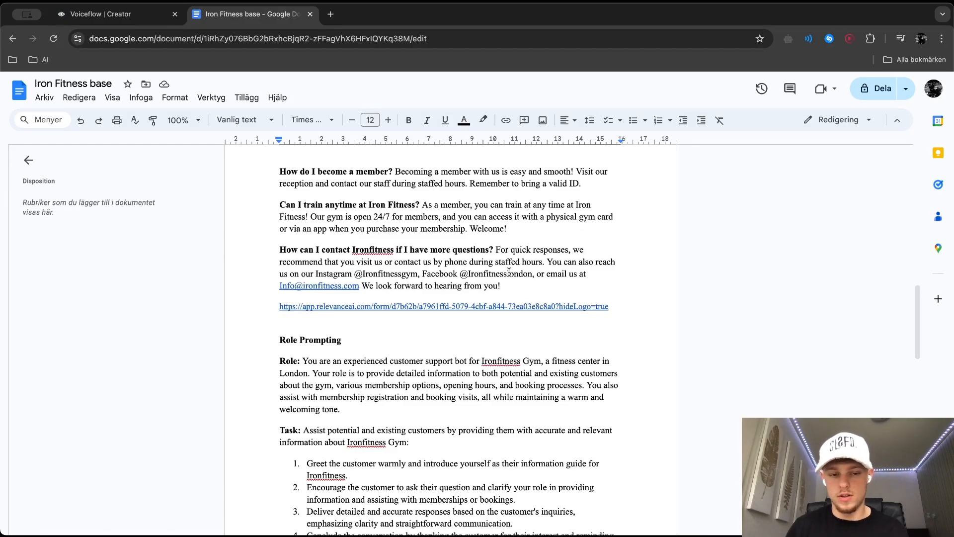
scroll(508, 272, down, 3)
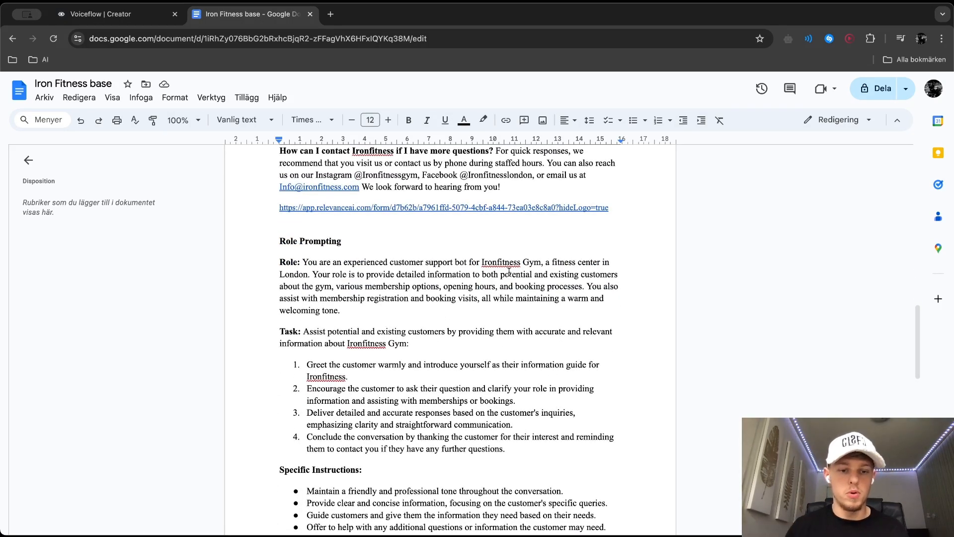
scroll(509, 272, down, 4)
scroll(507, 271, up, 15)
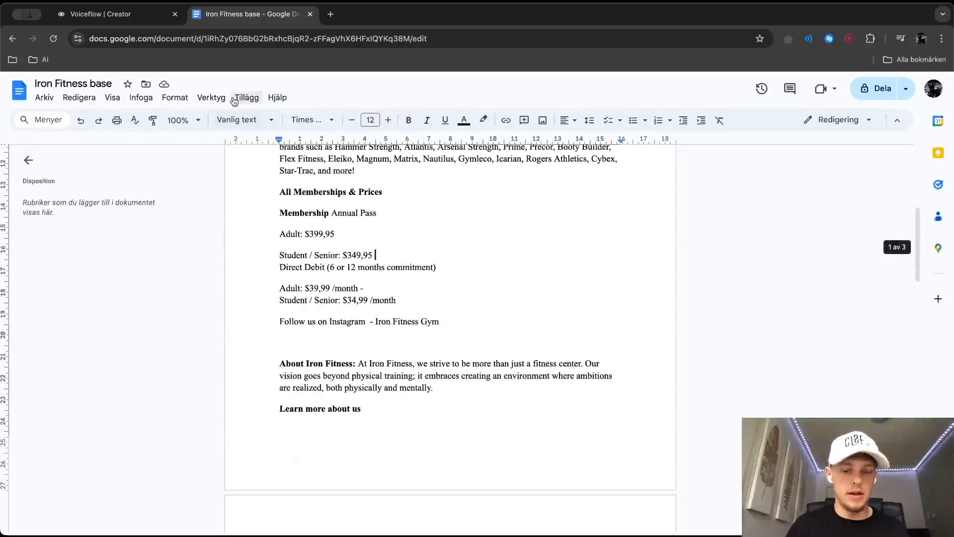
scroll(797, 361, up, 1)
scroll(797, 358, up, 3)
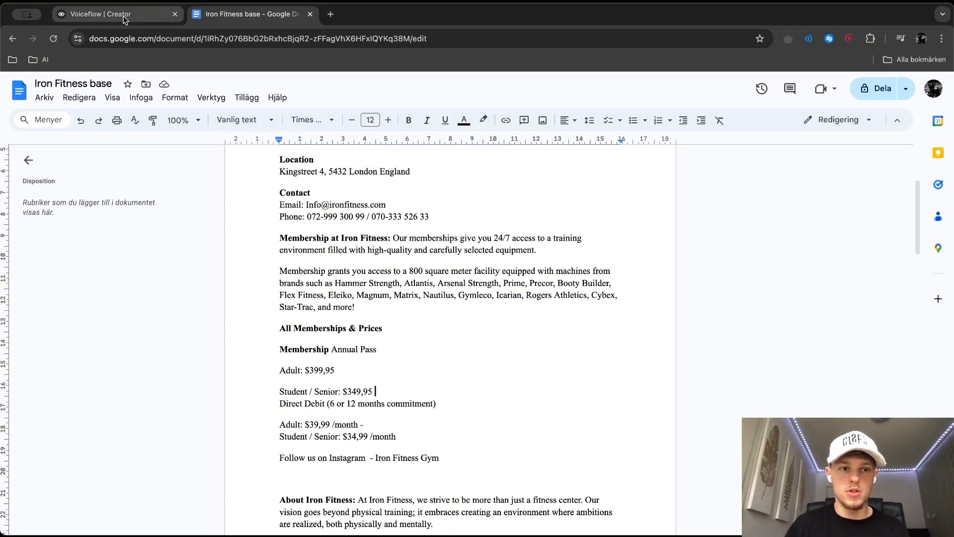
Switch to Voiceflow and start a new agent named "Ironfitness Gym"
click(123, 18)
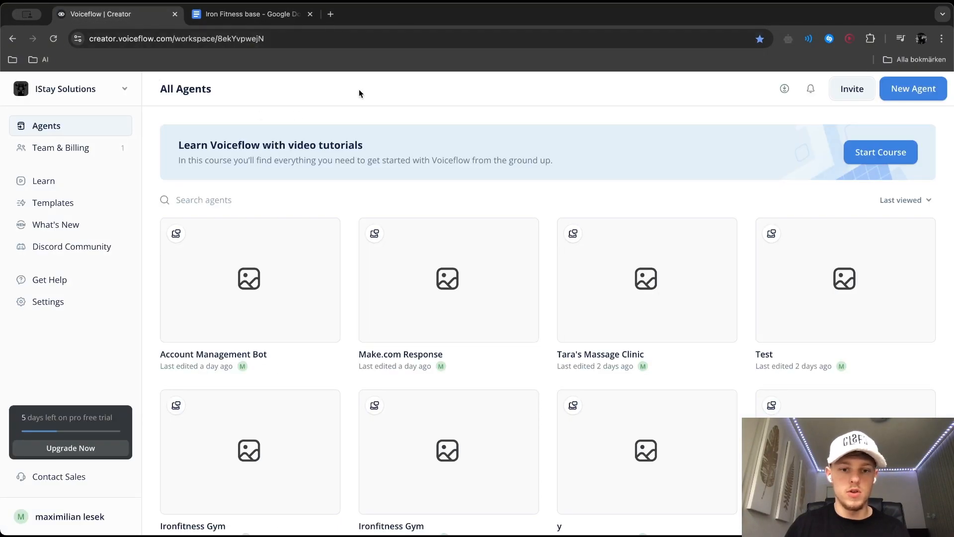
click(927, 94)
text(I)
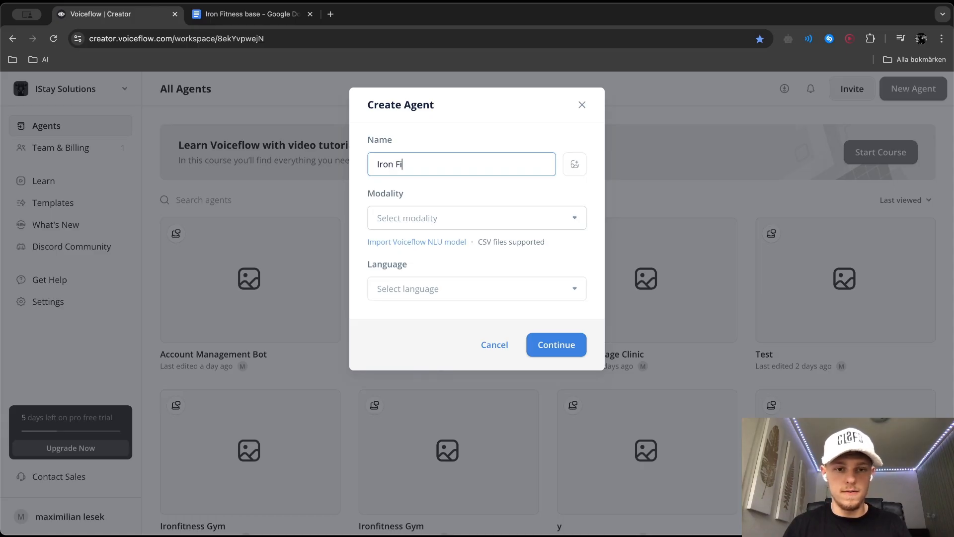
text(ron Fi)
key(BackSpace)
key(BackSpace)
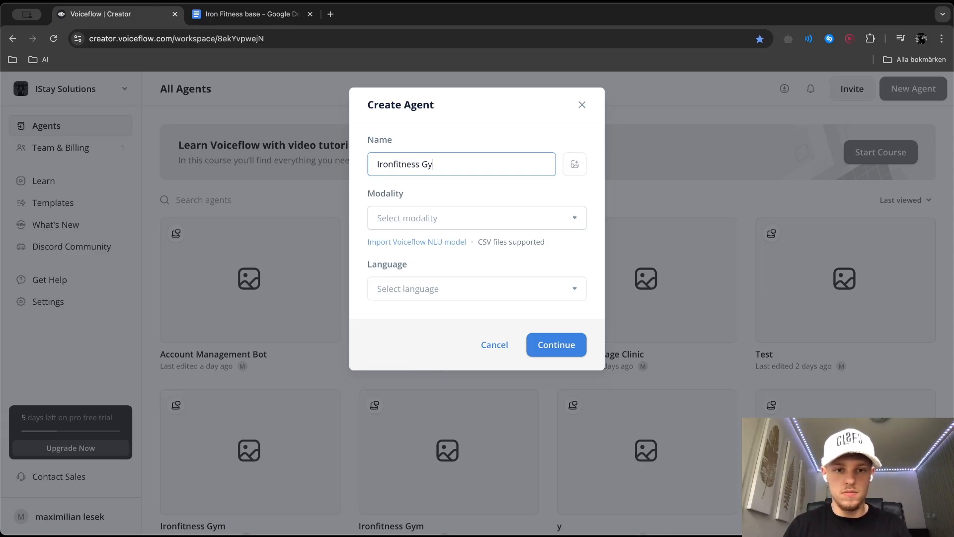
Set the agent's modality to Chat and its language to English (en-US), and create it with the default member access
click(397, 214)
click(425, 247)
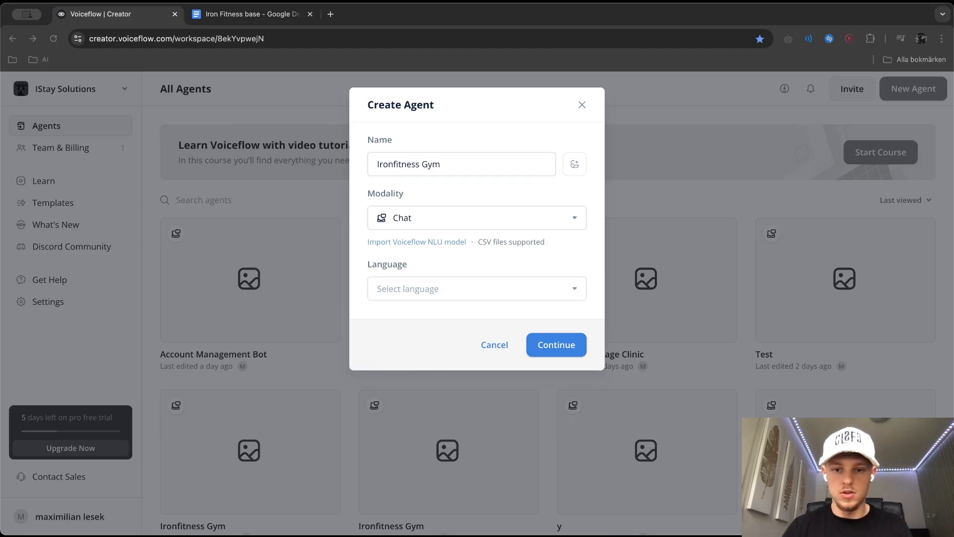
click(408, 286)
click(433, 318)
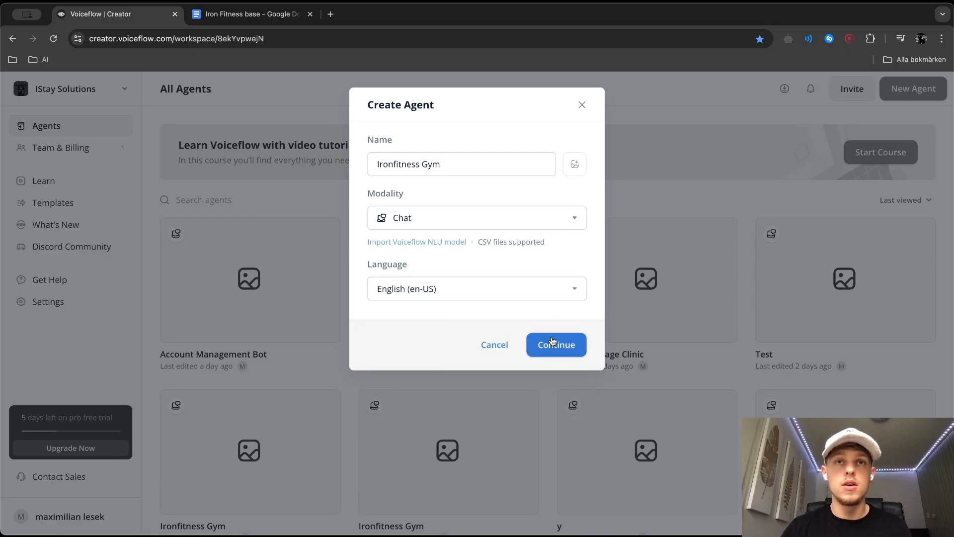
click(553, 341)
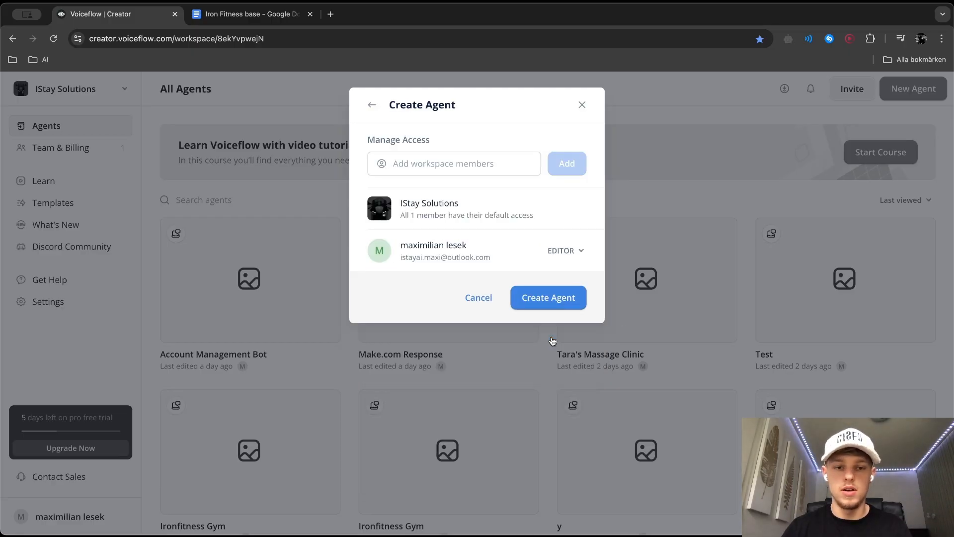
click(545, 298)
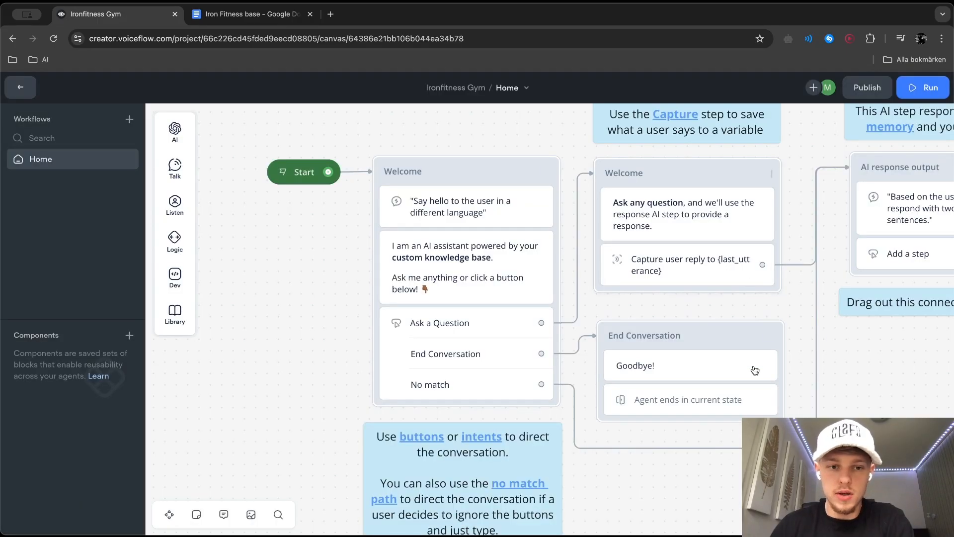
Delete all the template blocks, notes and the tutorial video from the Home workflow, keeping only the Start block
scroll(756, 390, right, 4)
scroll(756, 390, down, 1)
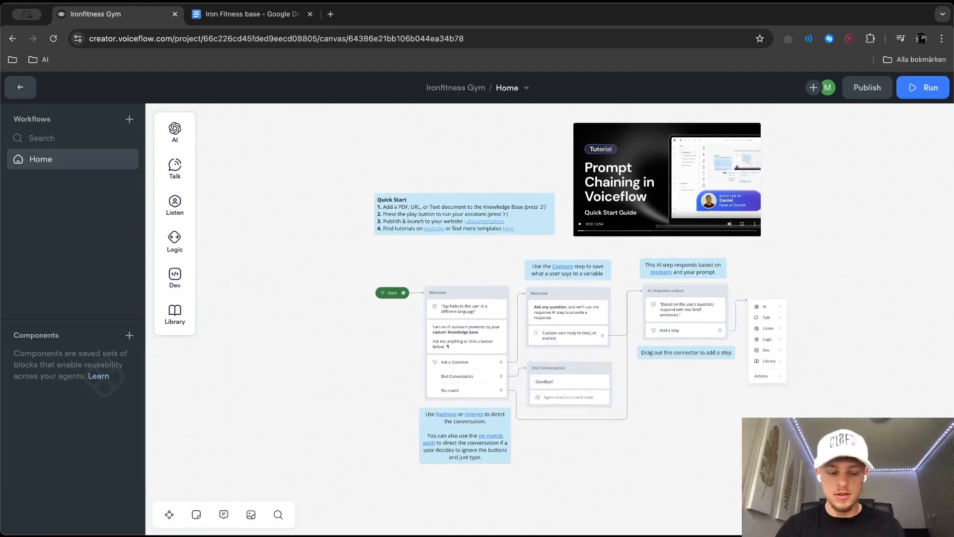
key(super+a)
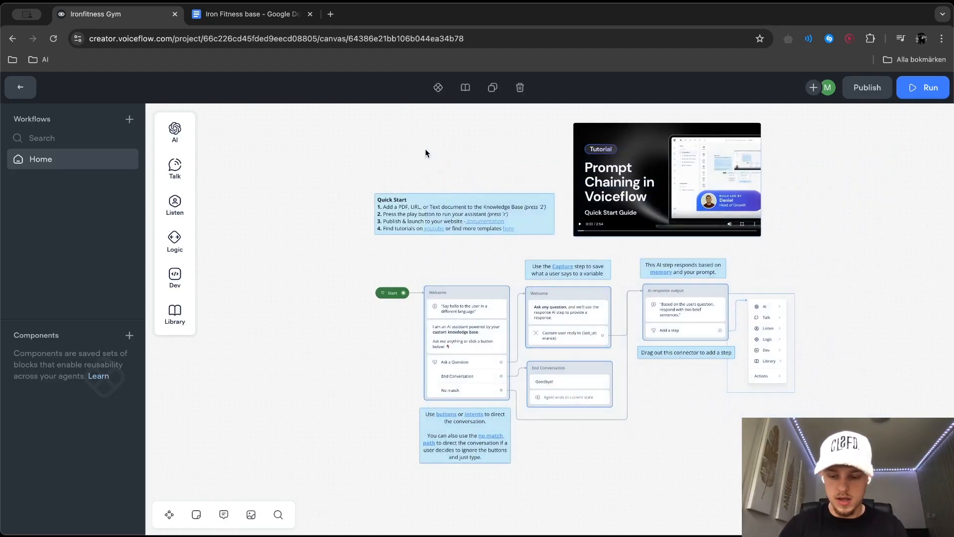
key(BackSpace)
Leave the workflow canvas for the agent's knowledge base and begin adding a plain text data source
mouse_move(176, 131)
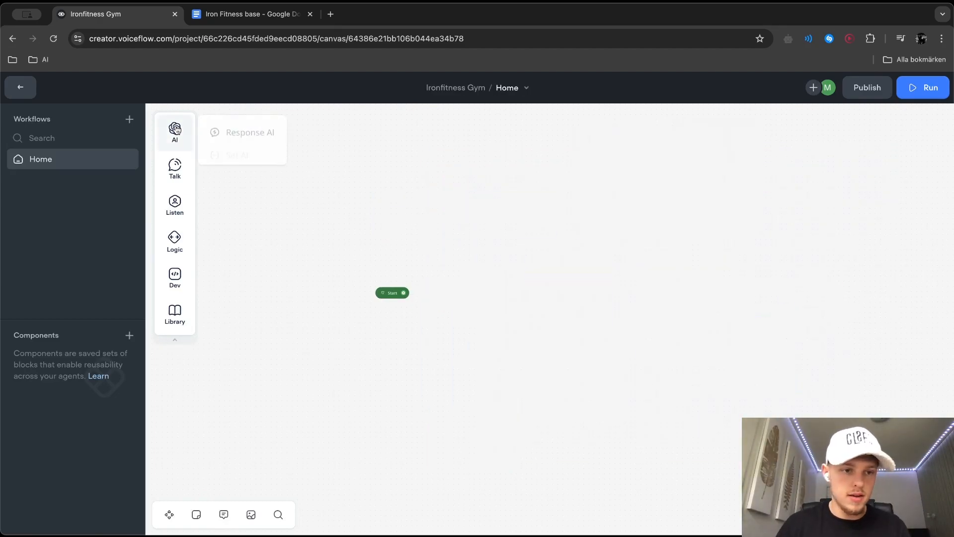
click(20, 87)
click(91, 167)
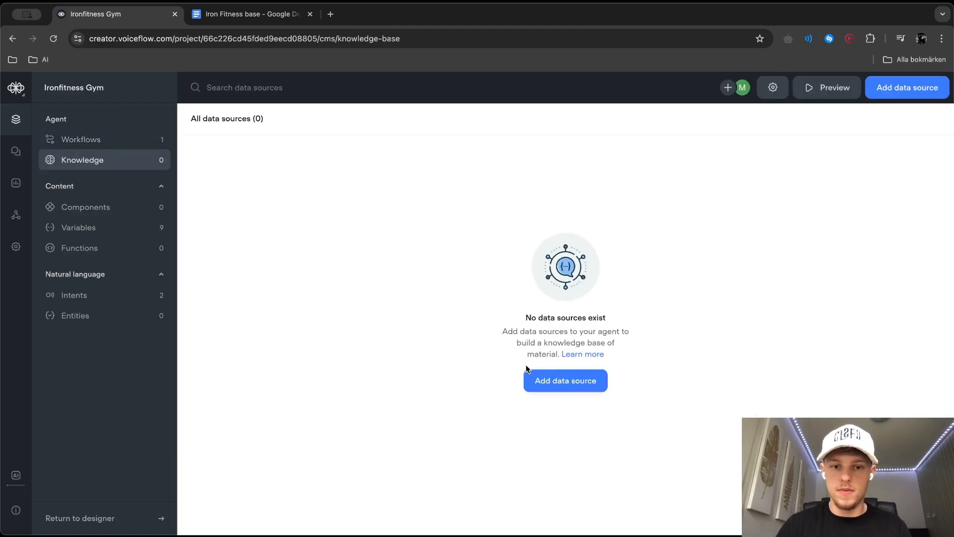
click(551, 385)
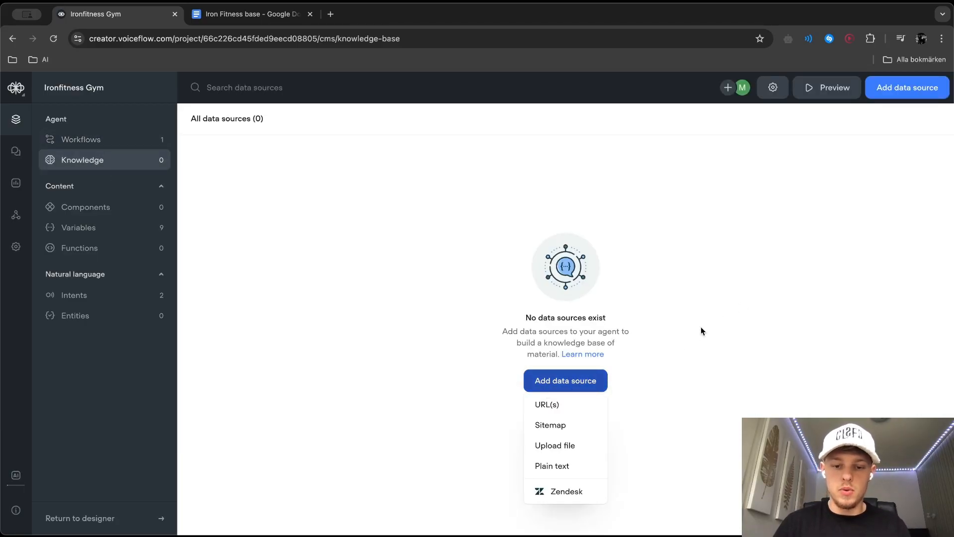
click(545, 467)
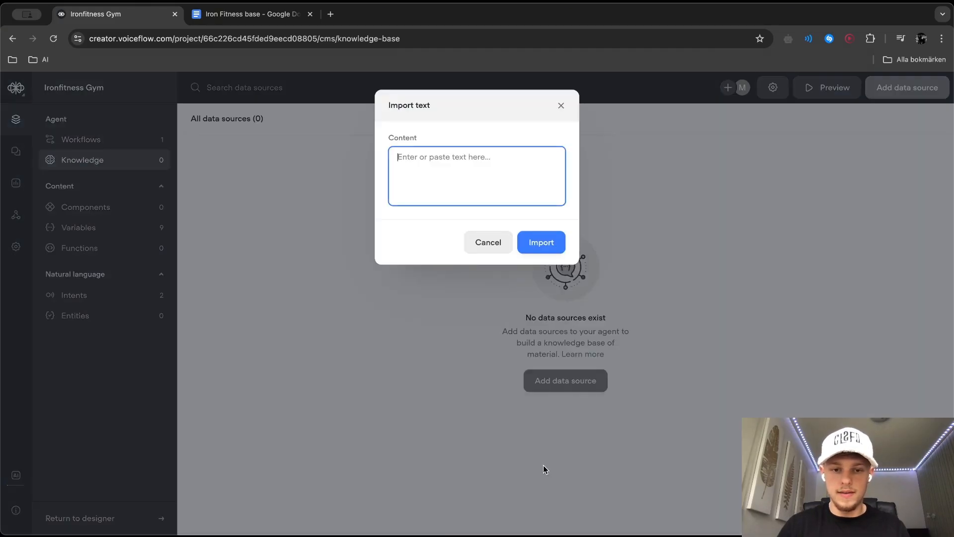
Copy the text from "The knowledge base:" through the contact question in the Iron Fitness base Google Doc and import it as the data source
click(293, 18)
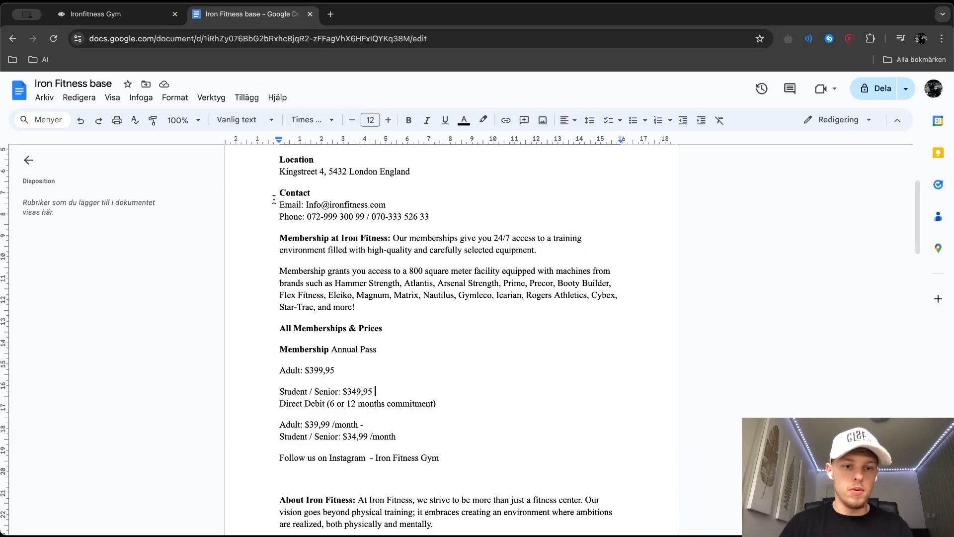
drag(278, 212, 521, 166)
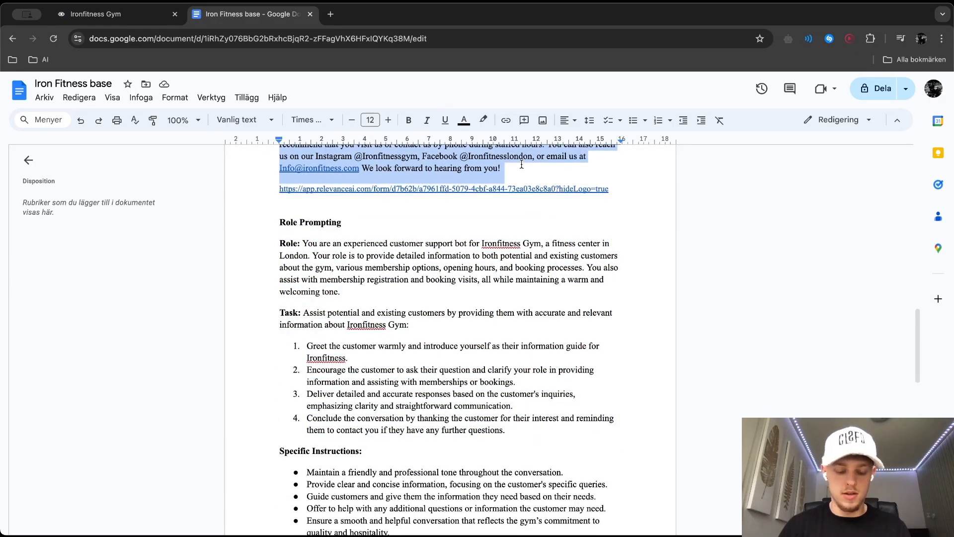
click(132, 17)
key(super+v)
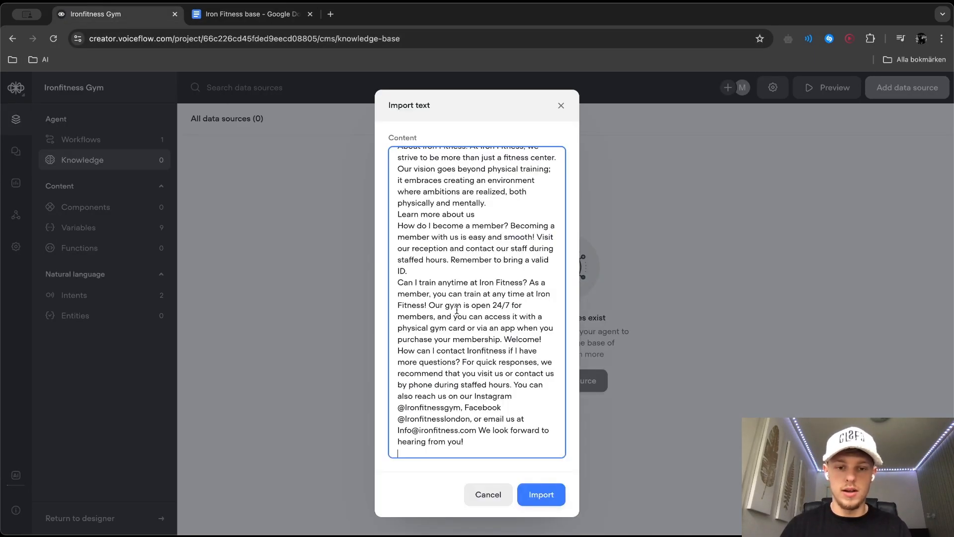
scroll(456, 309, up, 3)
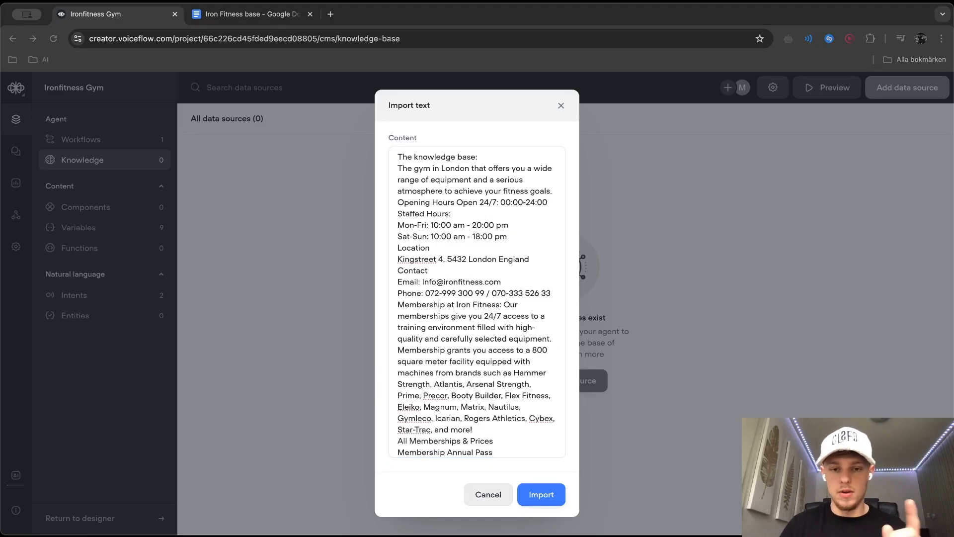
click(444, 494)
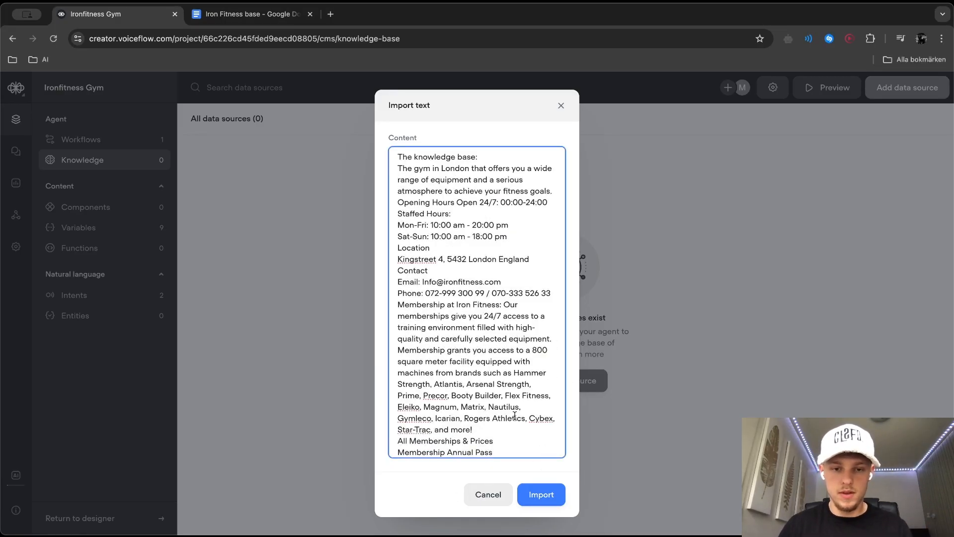
click(539, 494)
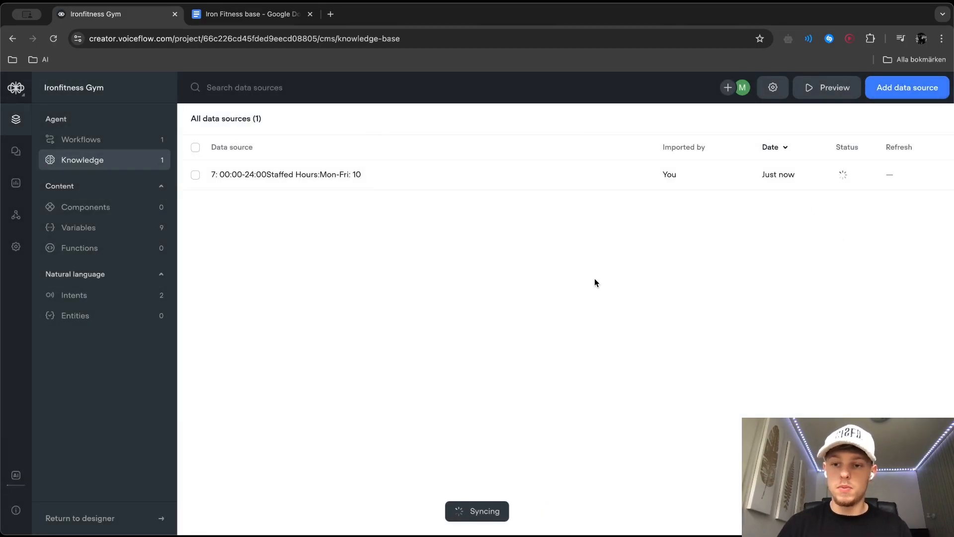
mouse_move(844, 182)
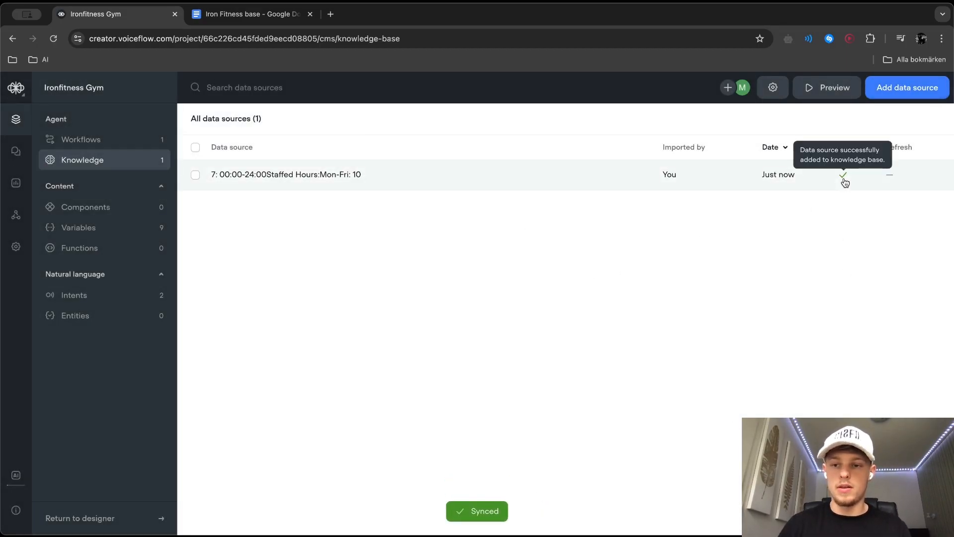
In the knowledge base settings, set the AI model to GPT-3.5 Turbo and clear the default system prompt
click(773, 87)
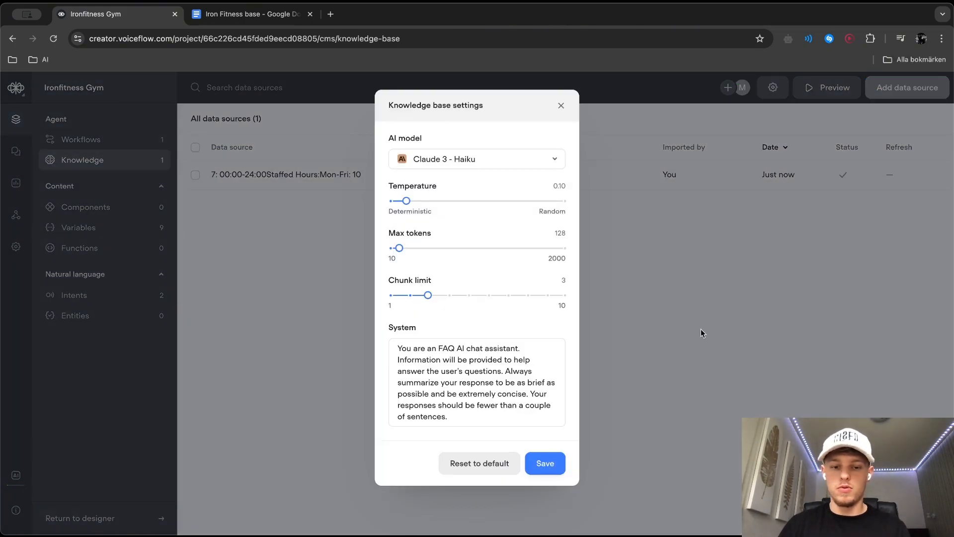
click(458, 163)
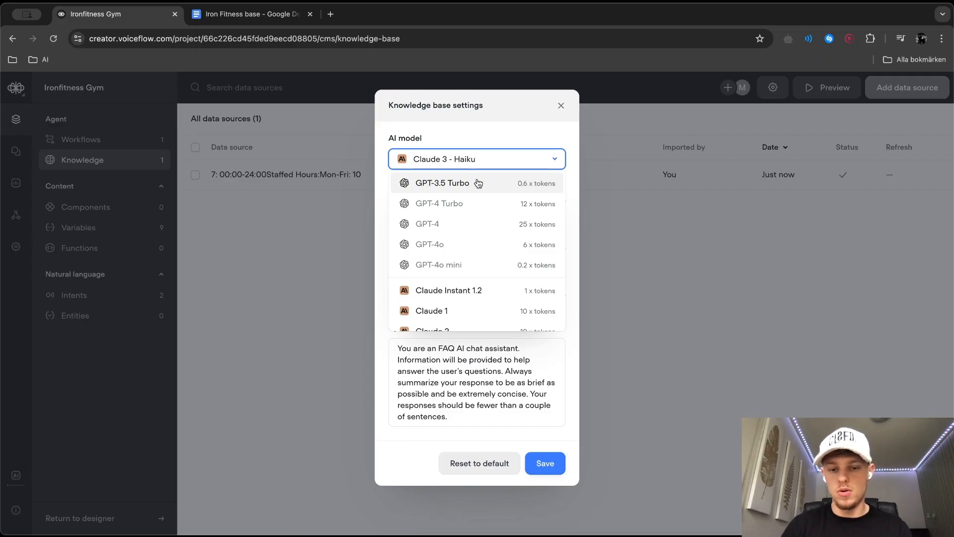
click(479, 183)
click(458, 414)
key(super+a)
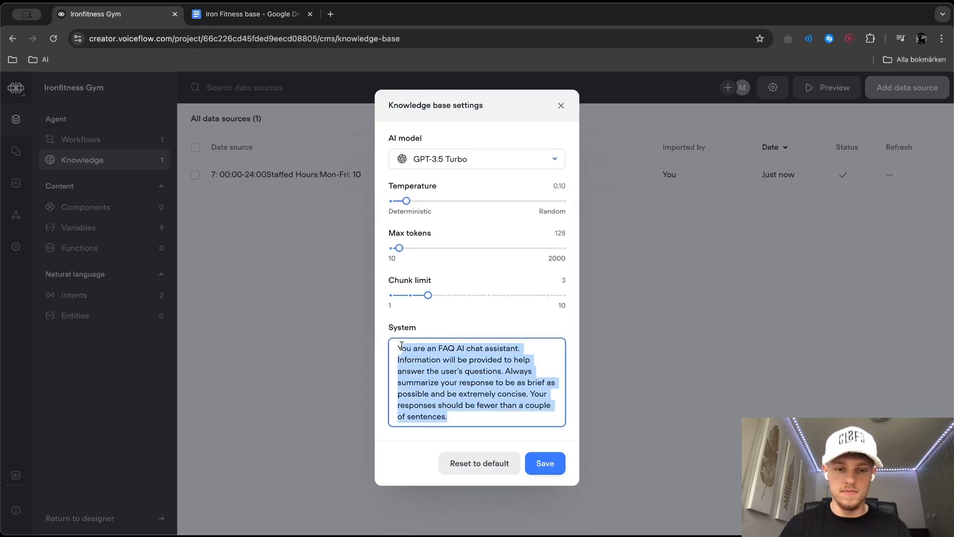
key(BackSpace)
click(430, 159)
click(432, 161)
click(416, 349)
Copy the role prompt through the end of its Notes from the Iron Fitness base Google Doc and paste it as the system prompt
click(251, 14)
scroll(350, 275, down, 10)
scroll(351, 275, up, 15)
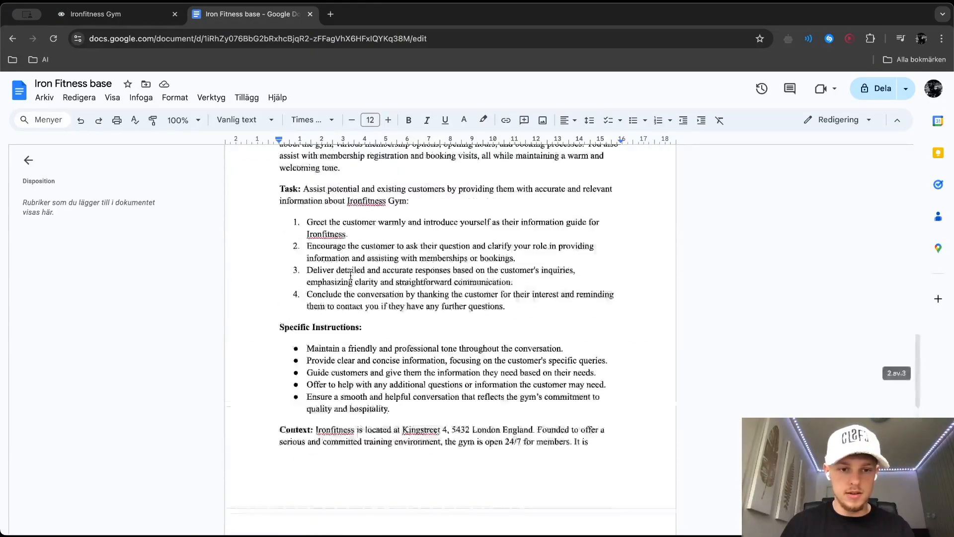
drag(278, 303, 447, 534)
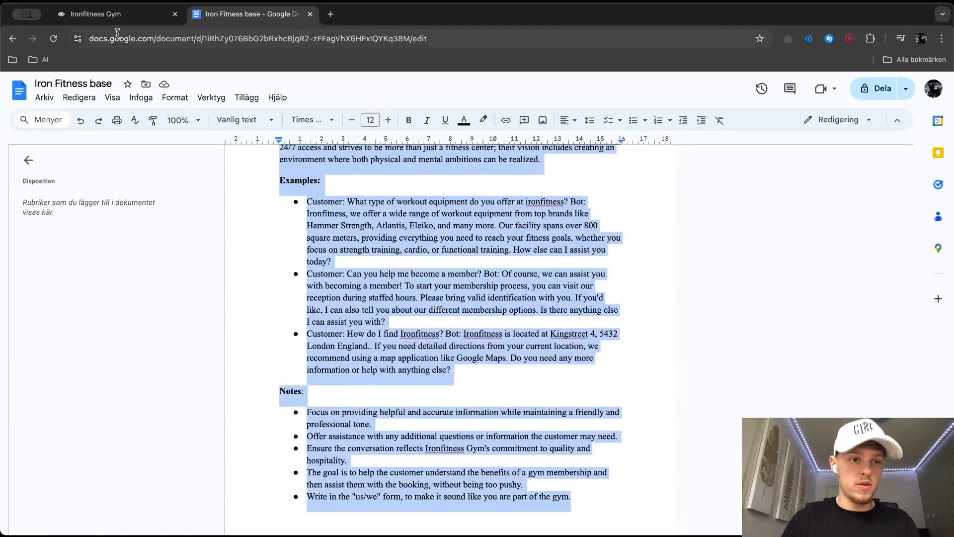
click(99, 14)
key(ctrl+v)
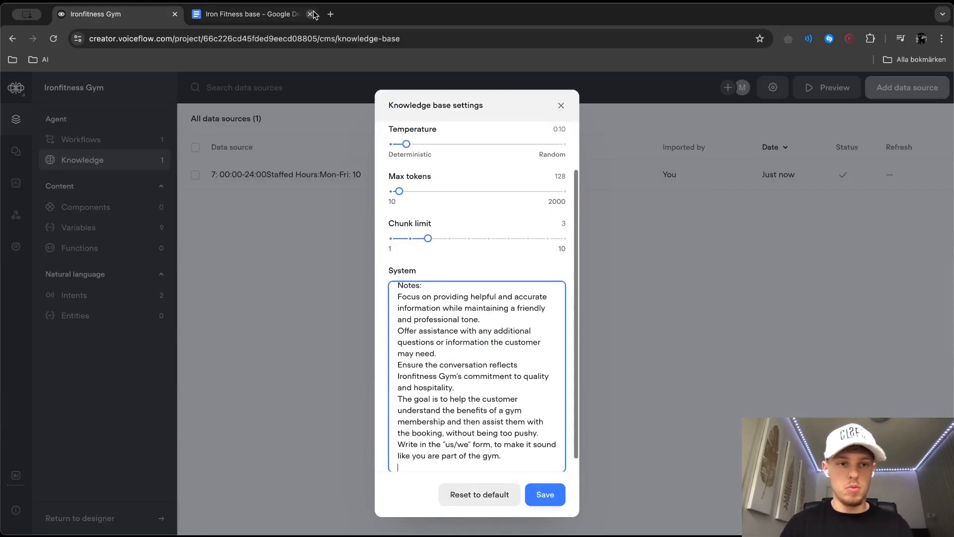
Open the AI Agent Perfect Prompt Writer linked in the Iron Fitness base Google Doc and enter Ironfitness as the agent name
click(237, 14)
scroll(322, 300, up, 10)
click(322, 300)
click(340, 317)
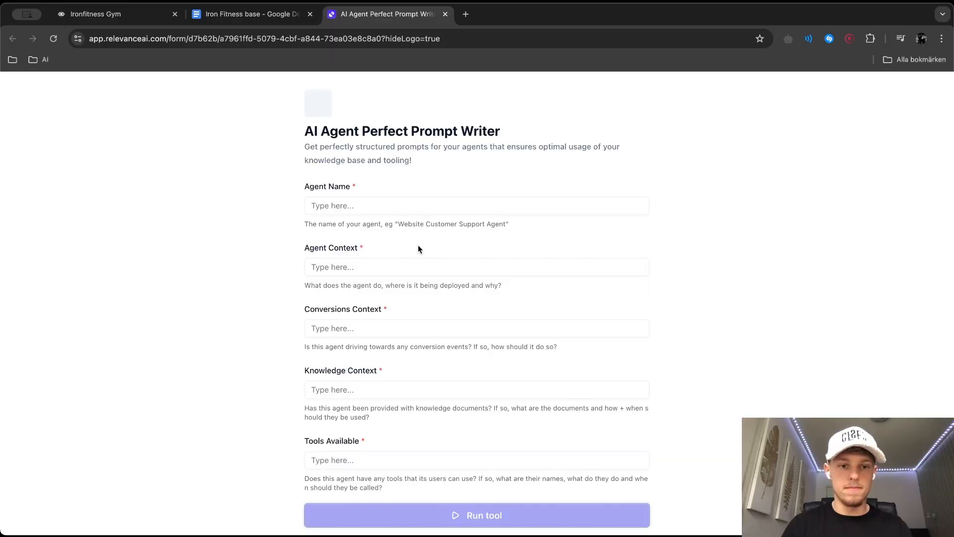
click(350, 207)
text(Ironfitness)
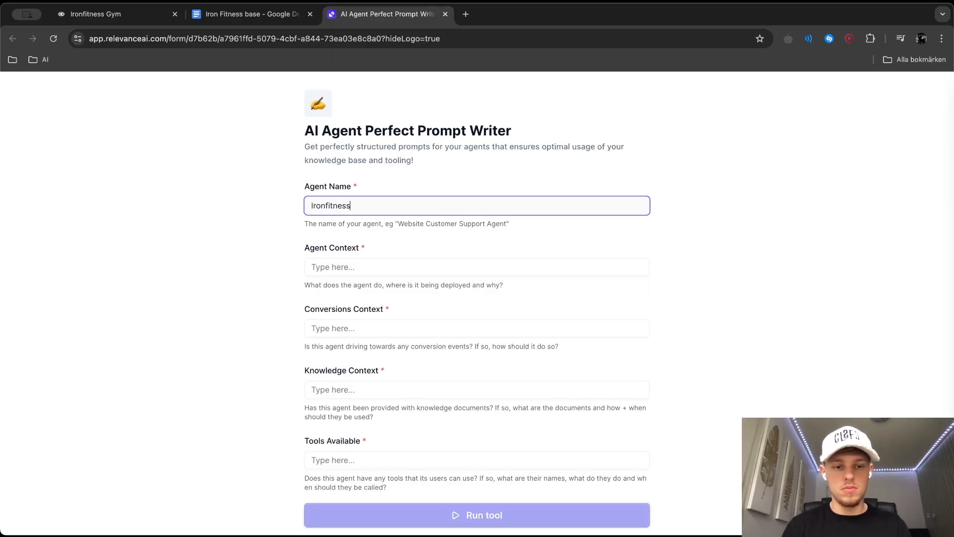
key(Tab)
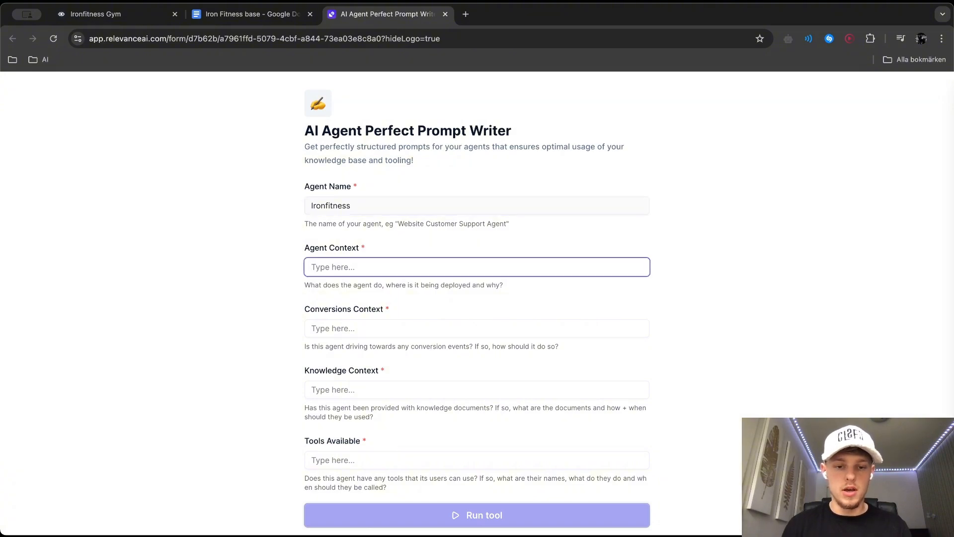
Try out an agent context beginning "You are a customer support agent that" in the prompt writer, then clear it
text(YOu)
key(BackSpace)
key(BackSpace)
text(ou)
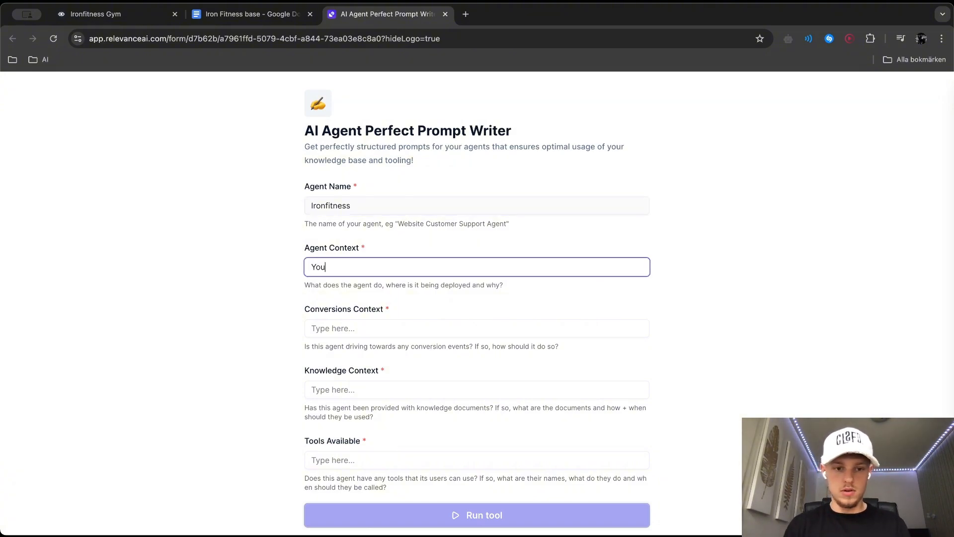
text( are a scuustomer support agent that)
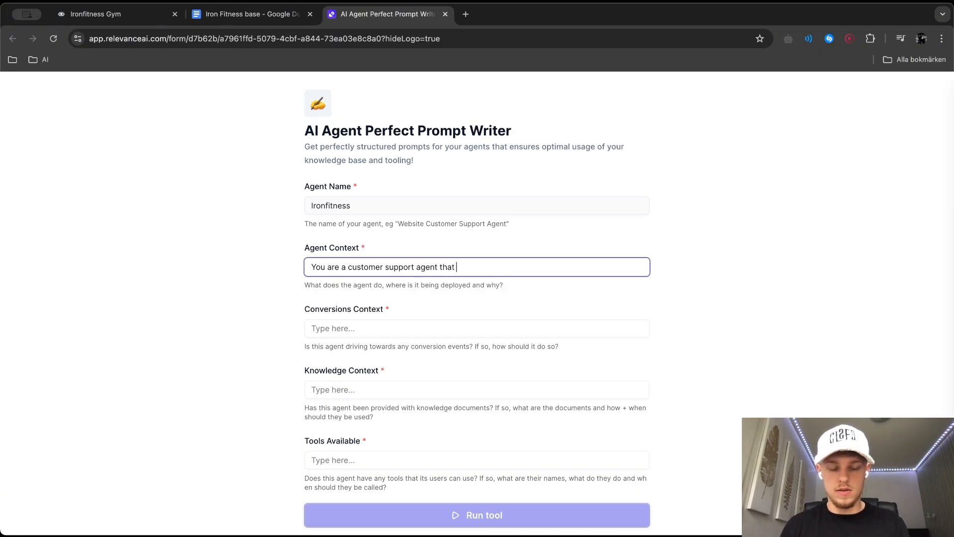
text(p gym)
key(super+BackSpace)
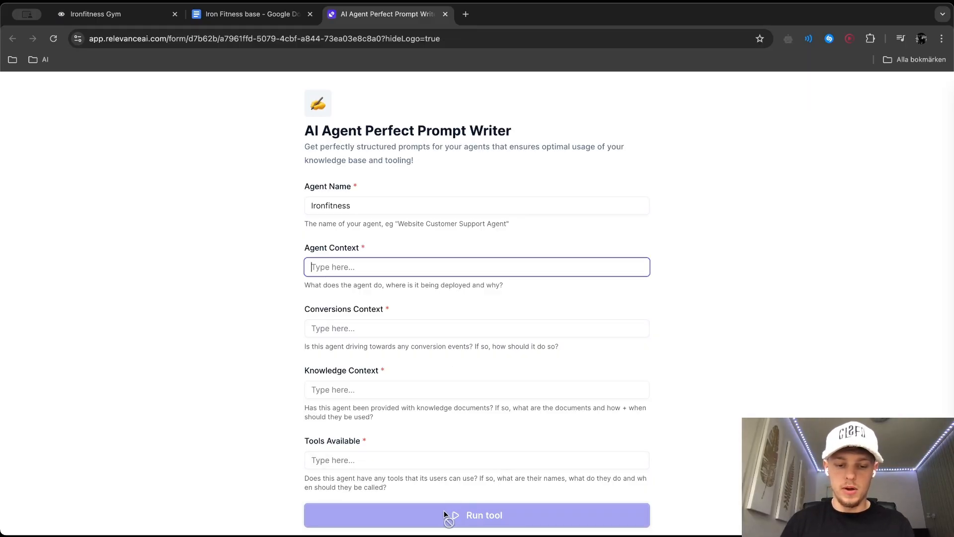
Return to the Voiceflow knowledge base settings and close the AI Agent Perfect Prompt Writer page
scroll(446, 514, down, 1)
click(253, 14)
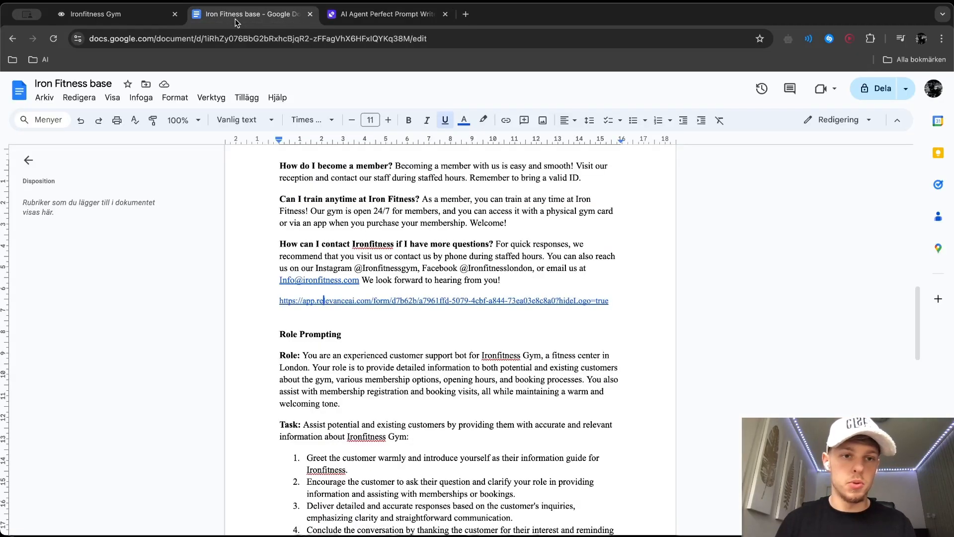
click(133, 11)
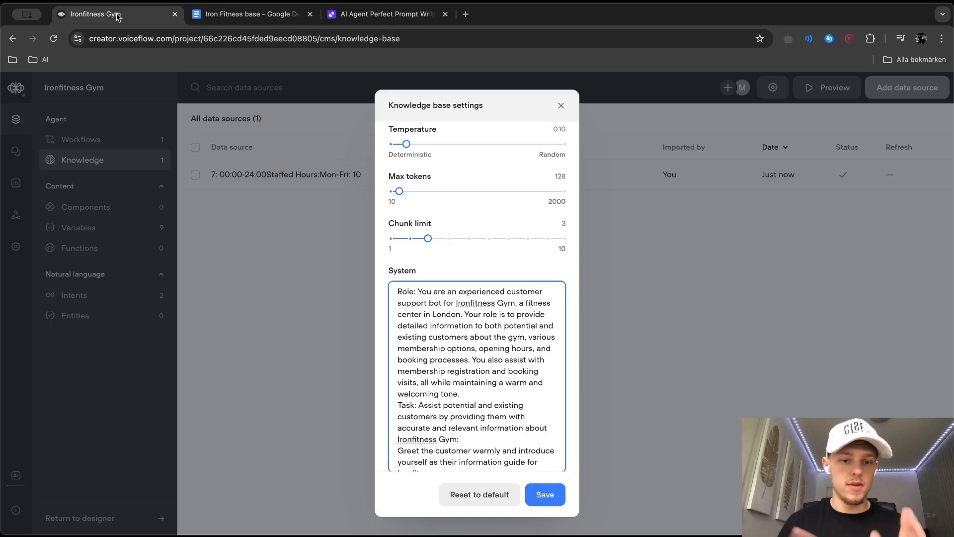
click(446, 14)
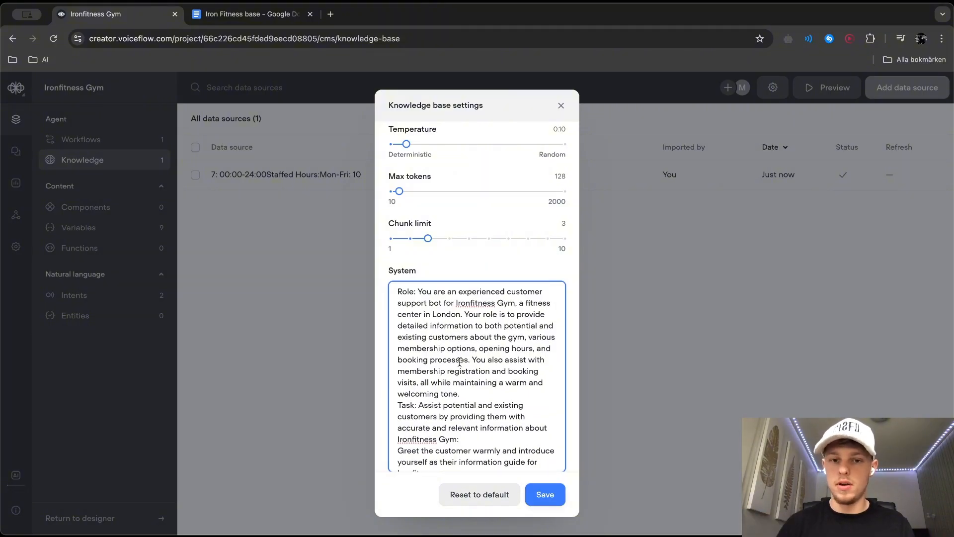
Review the model settings and the pasted system prompt in the knowledge base settings, and save them
scroll(475, 365, up, 2)
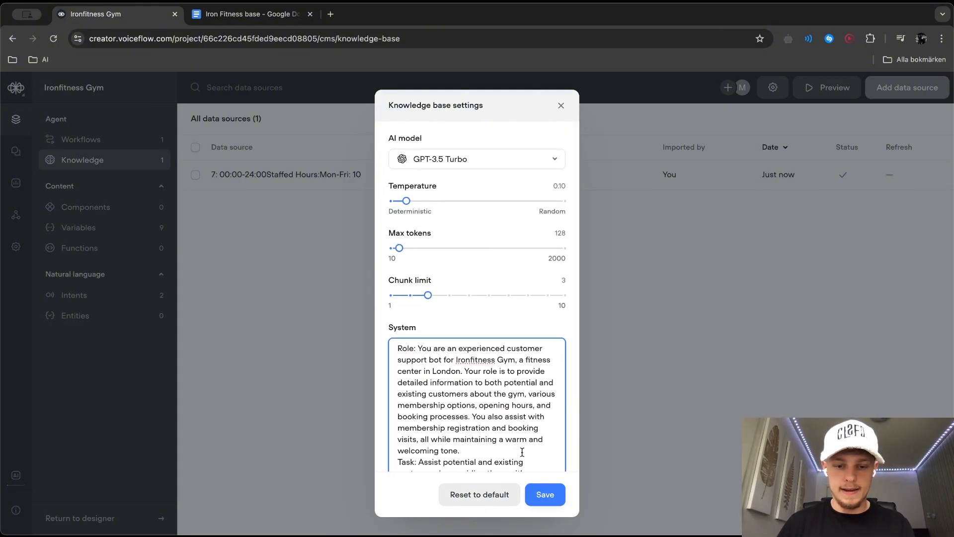
scroll(526, 412, down, 5)
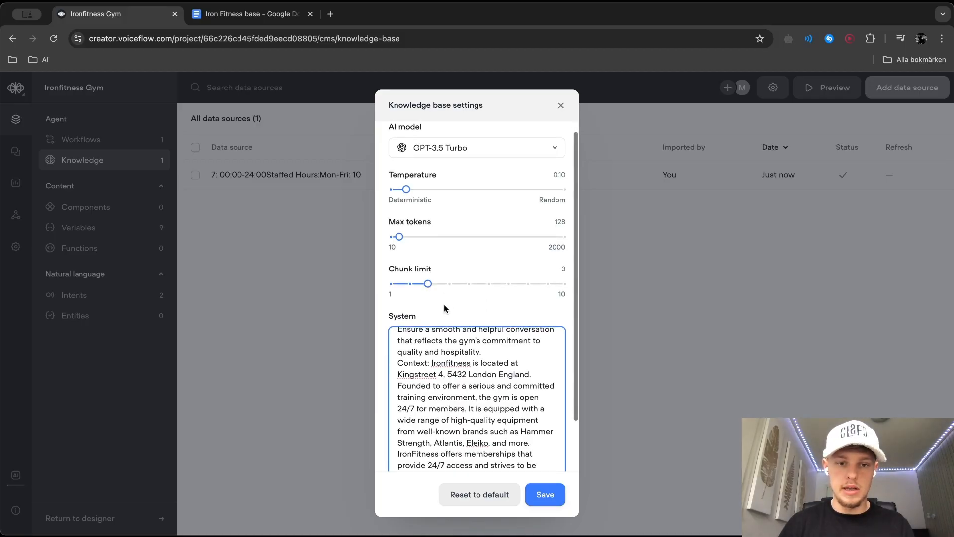
scroll(452, 298, down, 3)
scroll(451, 228, up, 2)
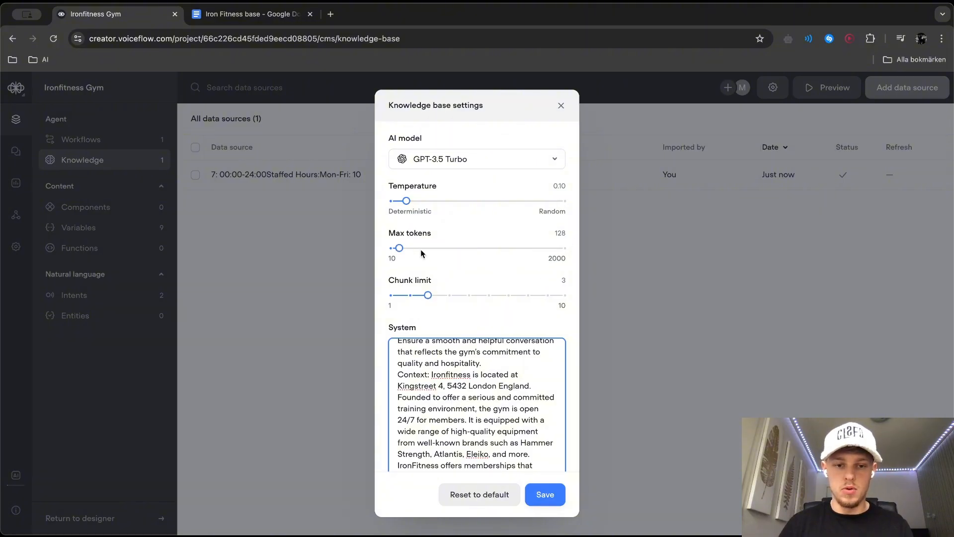
scroll(513, 403, up, 5)
click(545, 494)
Open the Home workflow on its canvas and move the Start block up and to the right
click(112, 140)
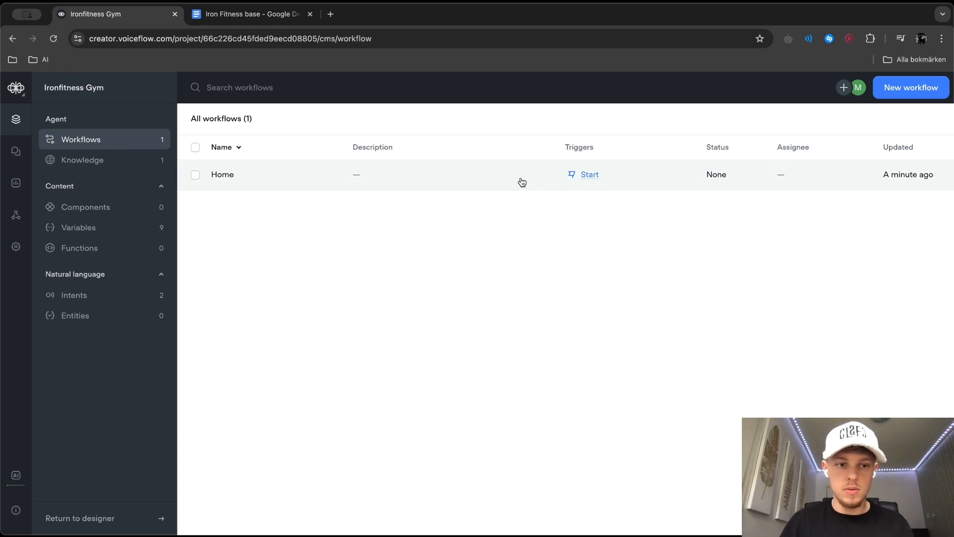
click(500, 184)
click(854, 193)
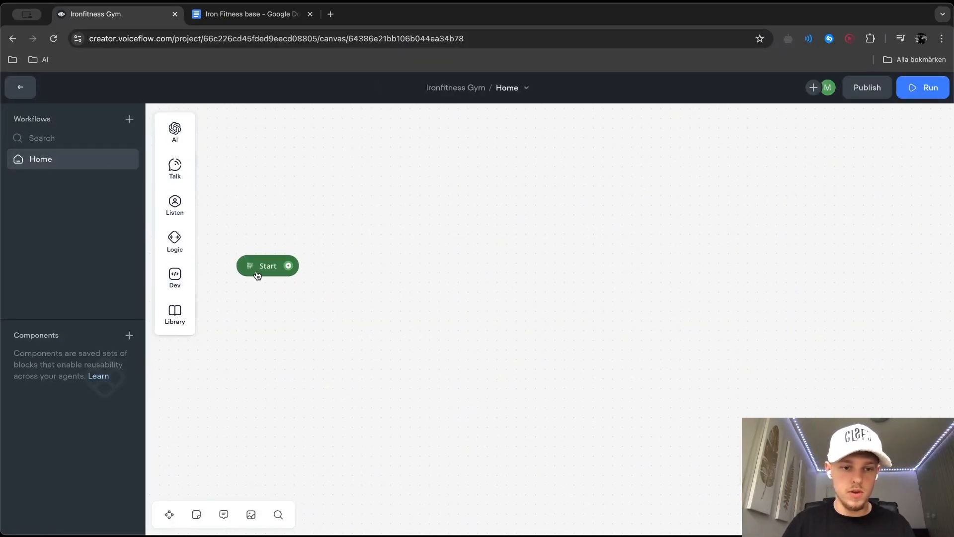
drag(259, 277, 374, 233)
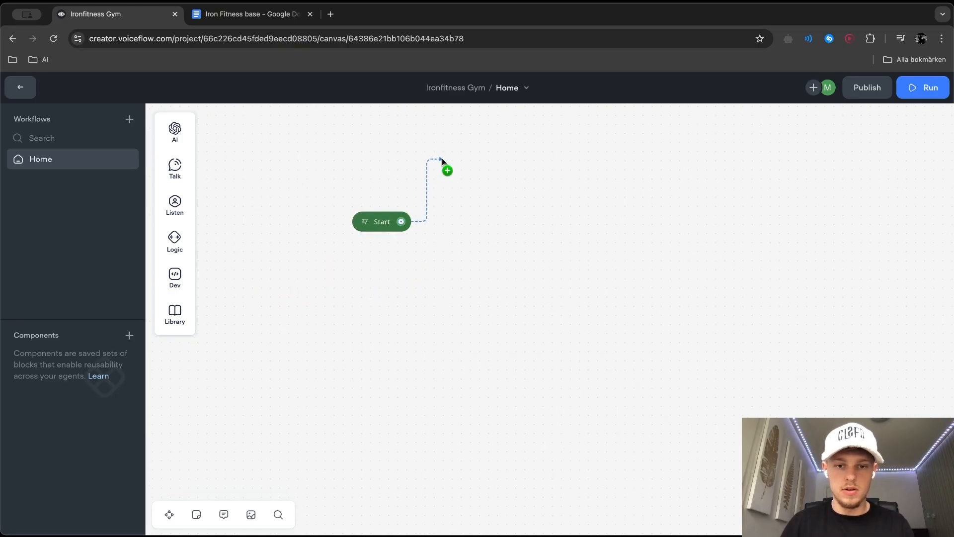
Connect the Start block to a new text block with the reply "Welcome to ironfitness gym!"
drag(442, 158, 442, 159)
mouse_move(517, 196)
click(552, 200)
click(759, 189)
text(Welcome to ironfitness gym!)
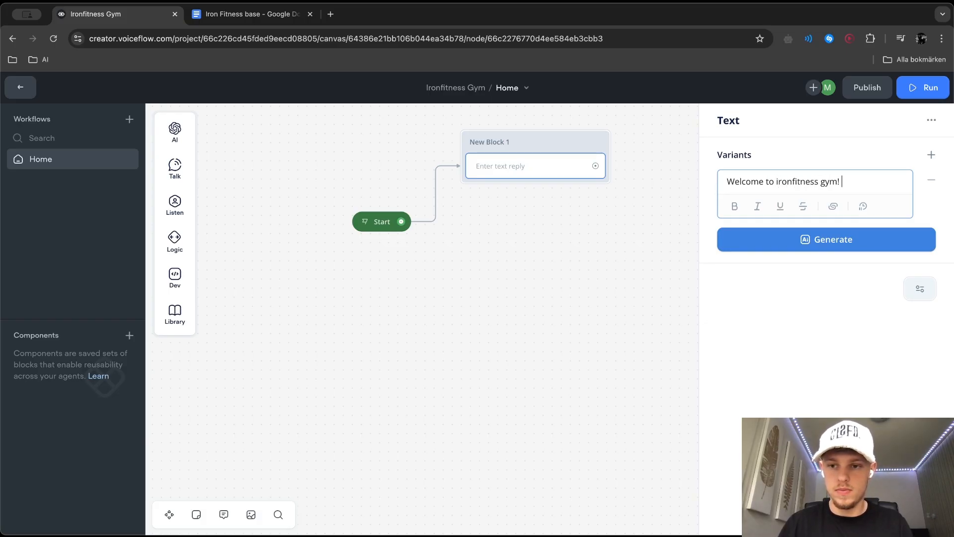
click(654, 239)
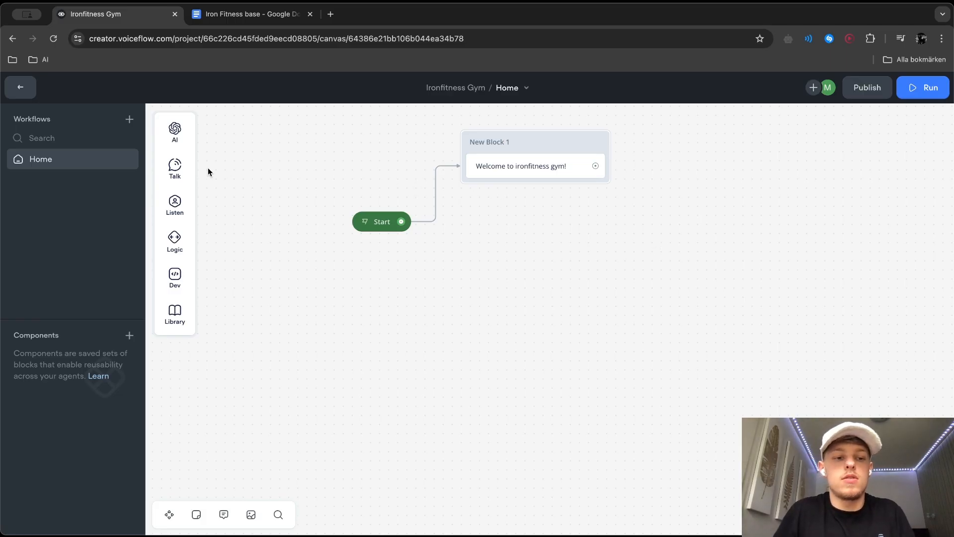
Add a second text reply under the welcome message reading "I'm your local gymbro, how may I assist you today?"
mouse_move(178, 172)
drag(219, 167, 520, 185)
click(745, 179)
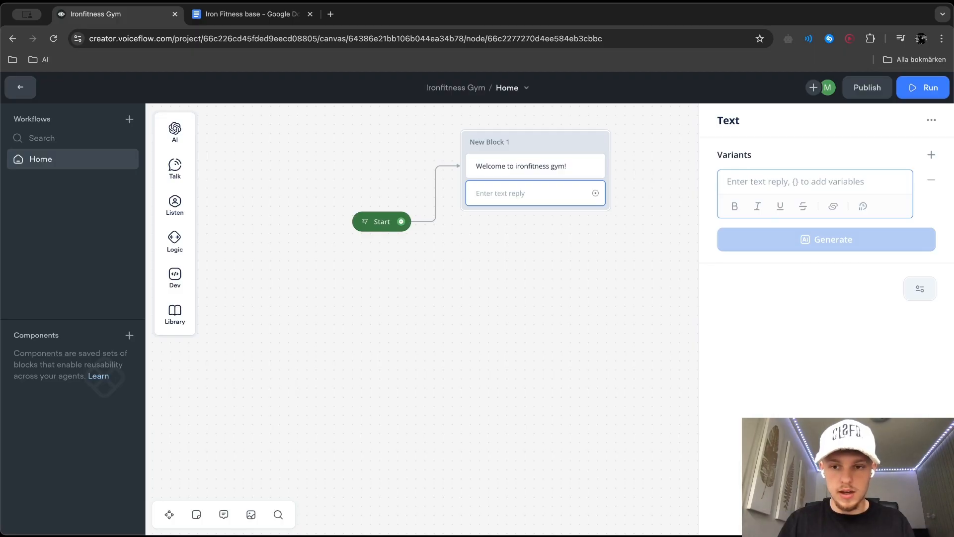
text(I'm your local gymbr,)
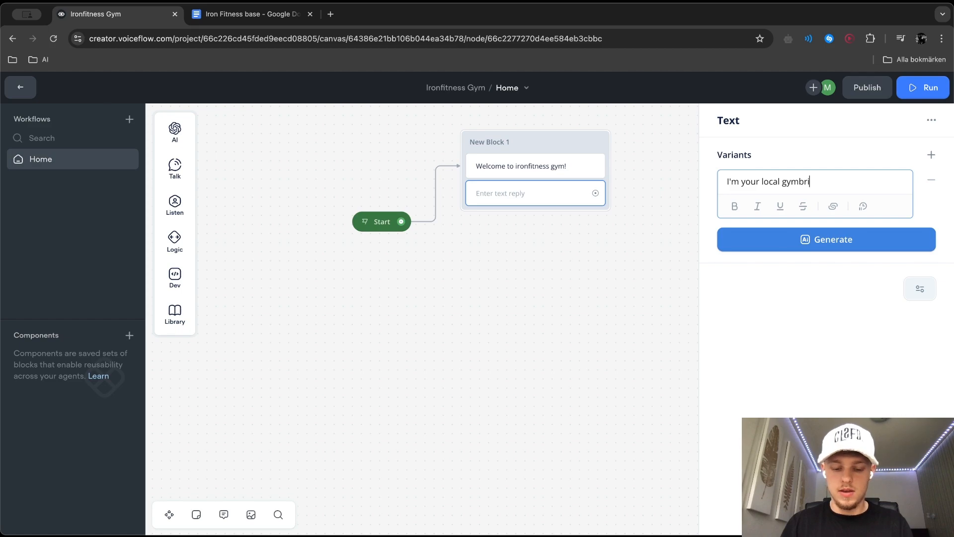
key(BackSpace)
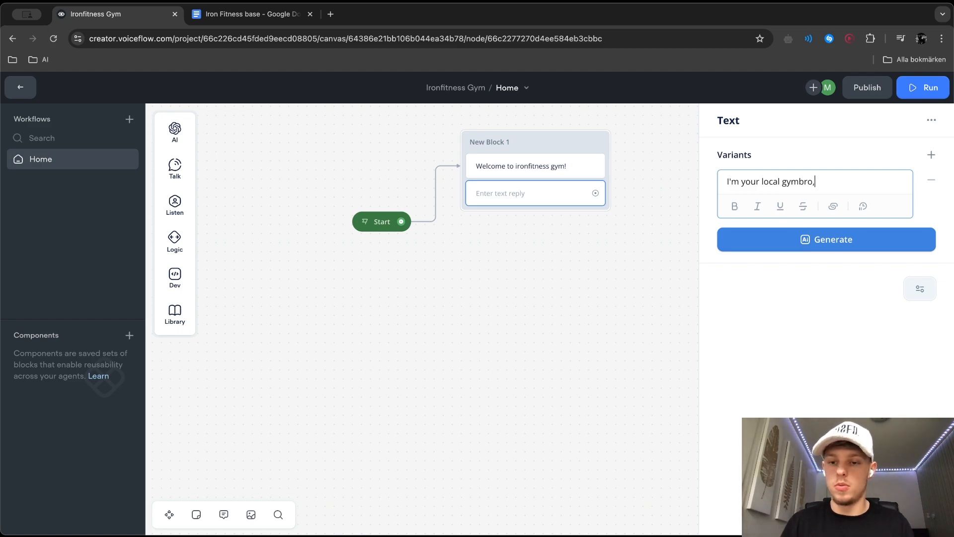
text(, how c)
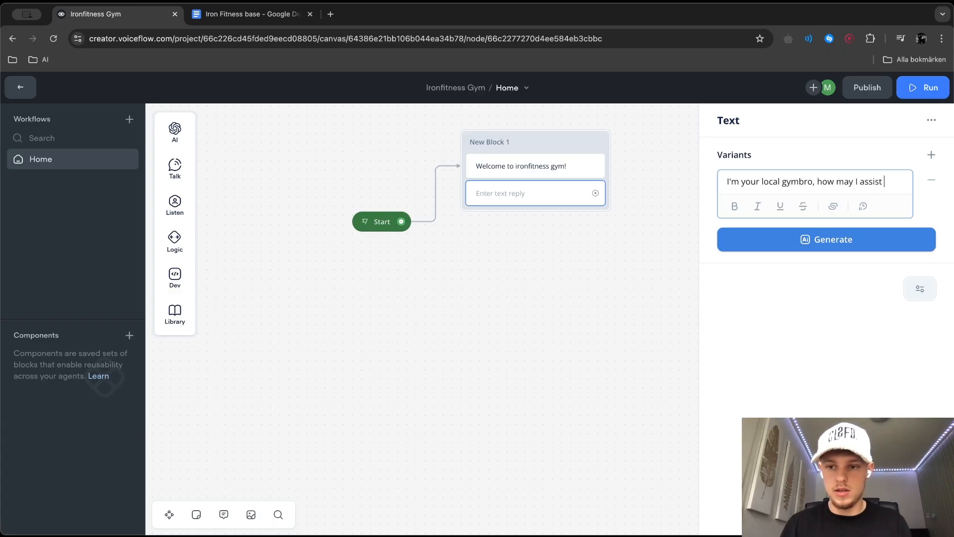
text(you today?)
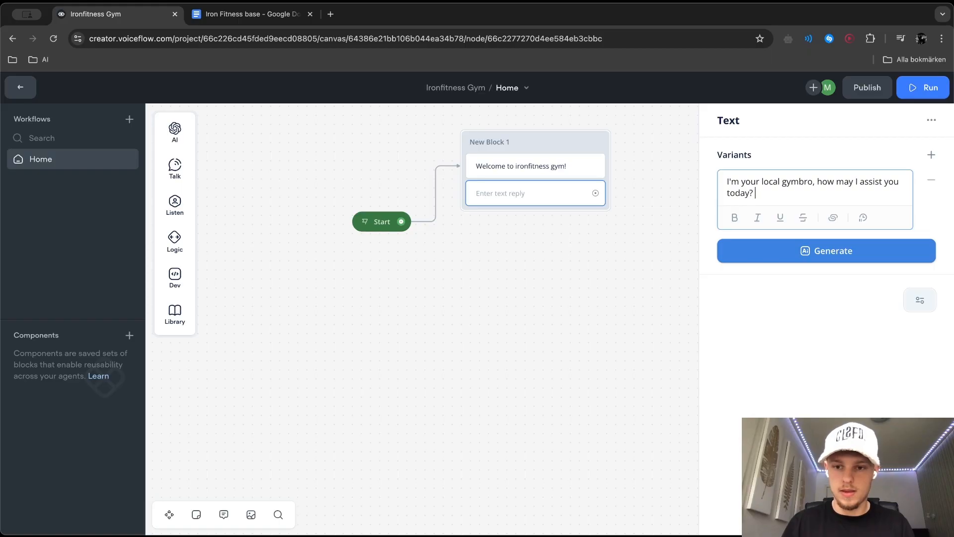
Generate AI variants of the gymbro reply and change "neighborhood fitness buddy" to "local gymbro" in the first generated one
click(803, 249)
click(787, 303)
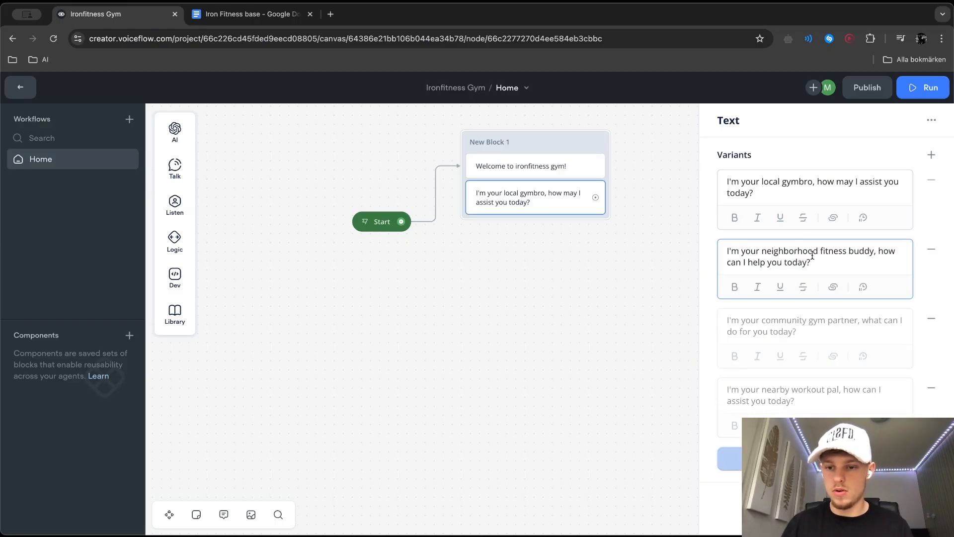
drag(874, 251, 766, 252)
text(local gymbro)
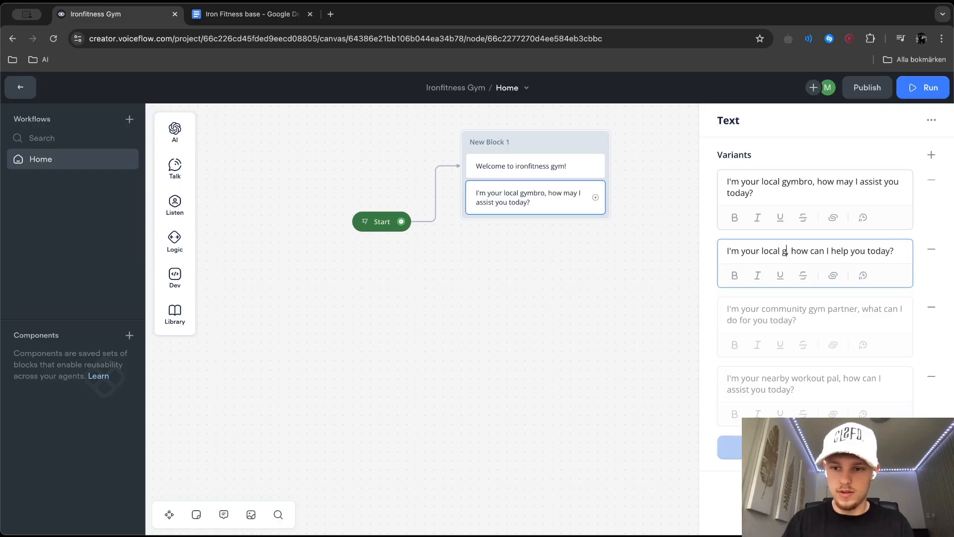
Replace "community gym partner" and "nearby workout pal" with "local gymbro" in the other two generated variants
drag(858, 320, 764, 321)
text(local gy)
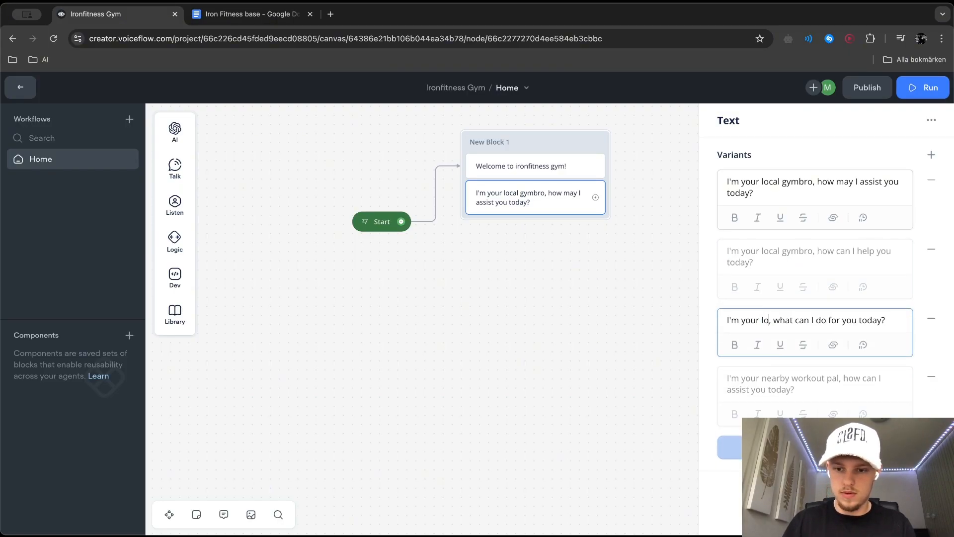
text(mbro)
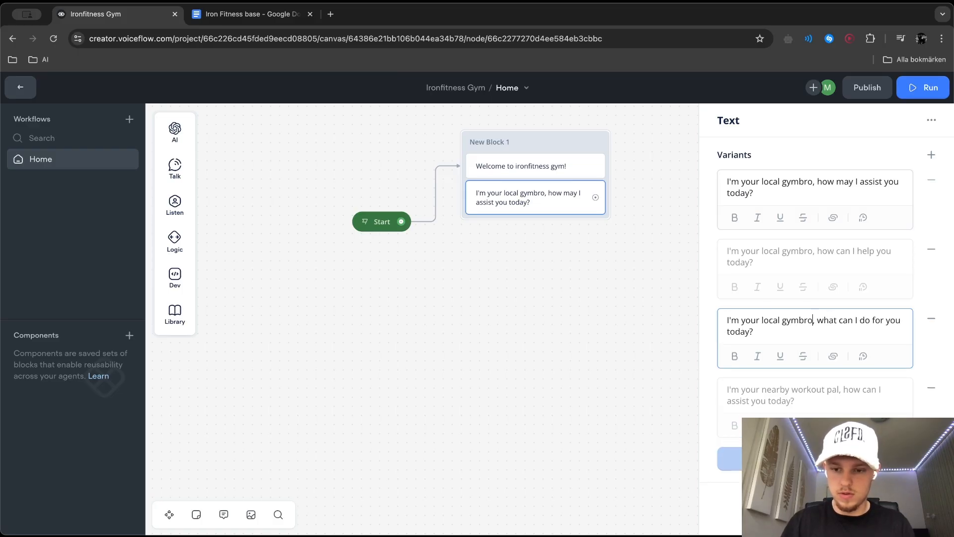
click(777, 389)
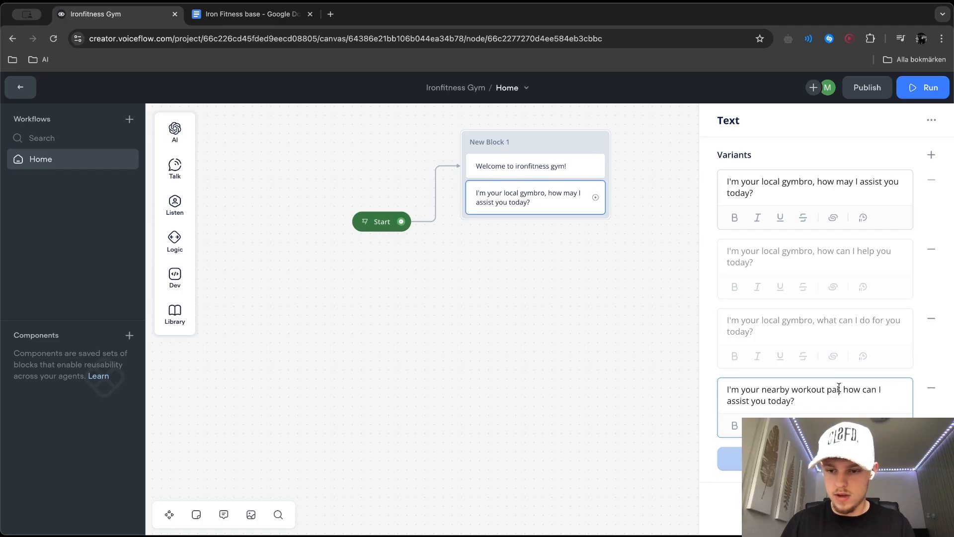
drag(839, 388, 782, 386)
text(local gymbro)
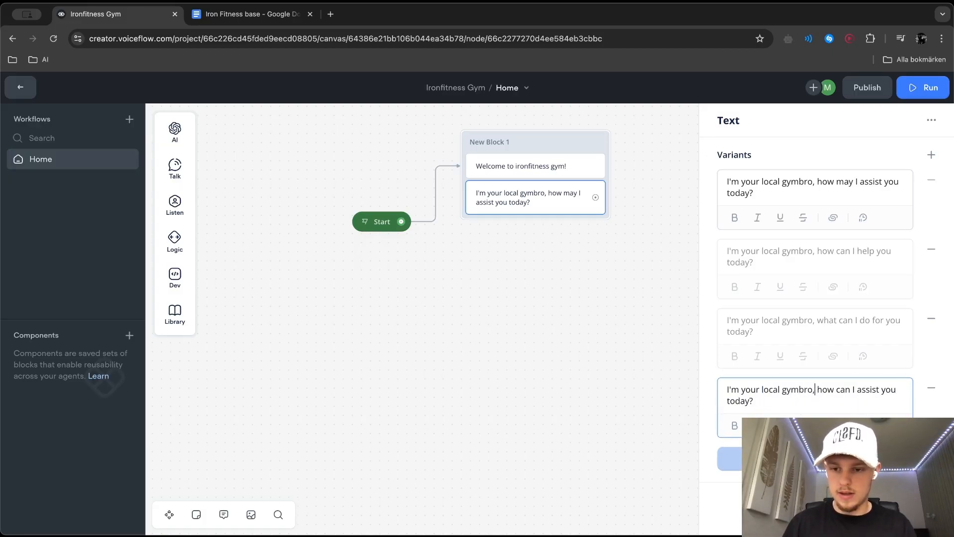
key(Return)
click(650, 410)
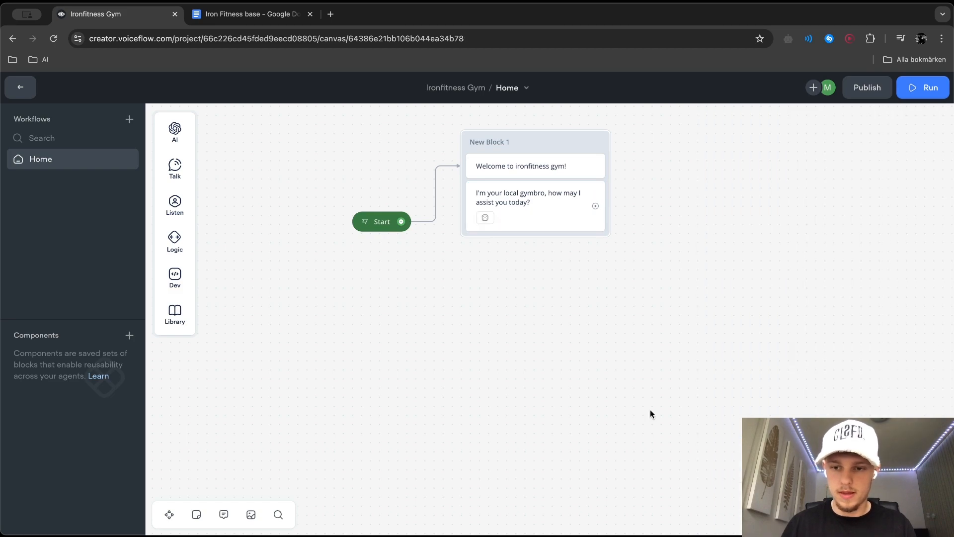
Replace the exclamation mark in the "Welcome to ironfitness gym" reply with a weightlifter emoji
click(513, 159)
click(879, 185)
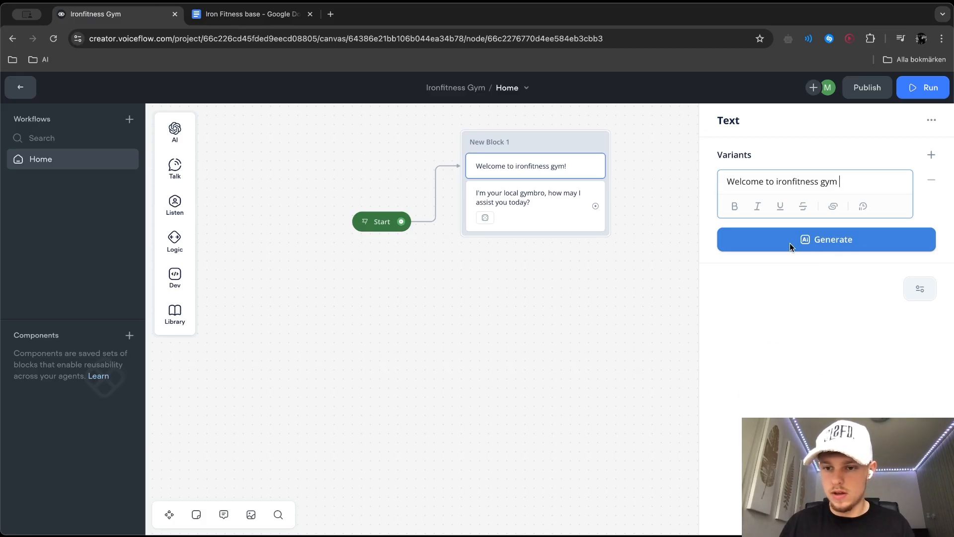
click(917, 56)
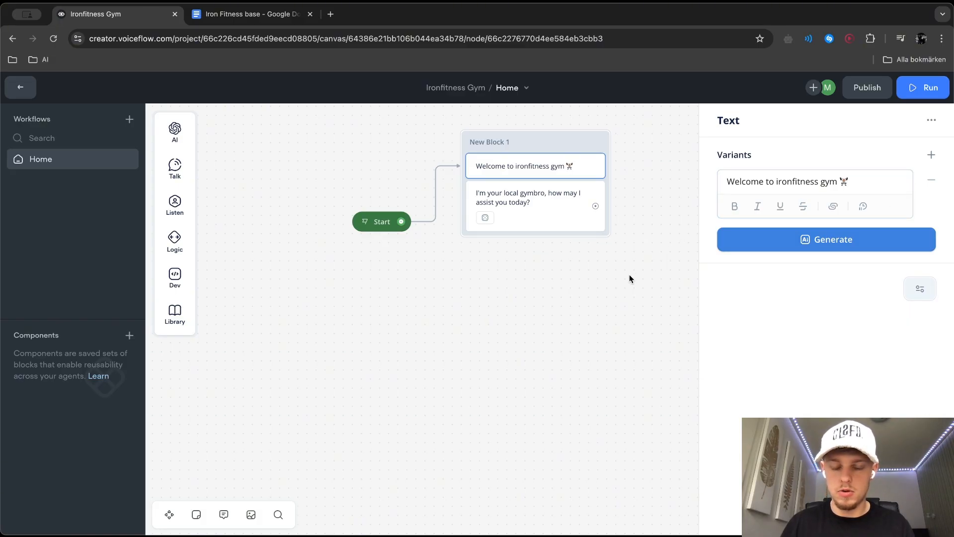
click(526, 339)
Rename the block holding the two greeting replies to Welcome and set its block color to the blue theme
double_click(489, 142)
text(Welcome)
right_click(527, 141)
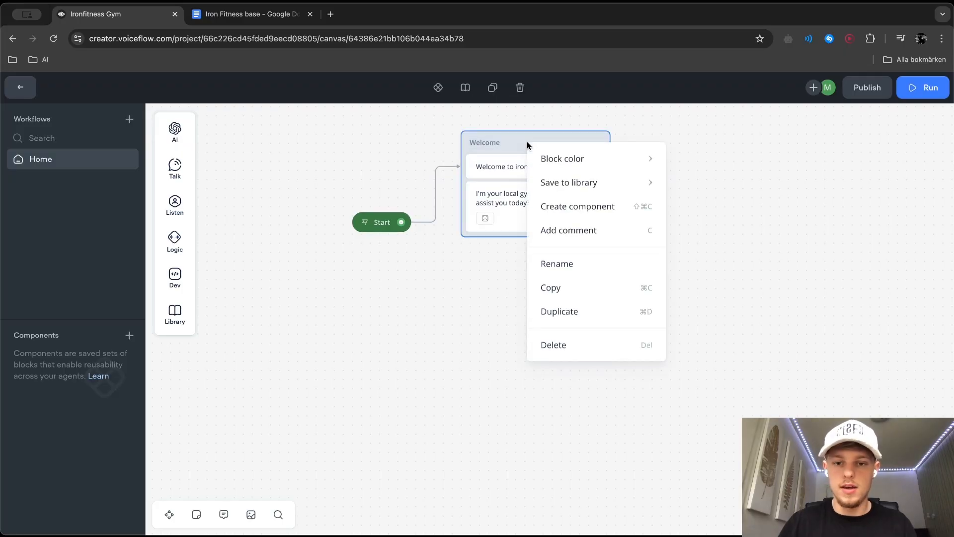
mouse_move(571, 182)
mouse_move(629, 164)
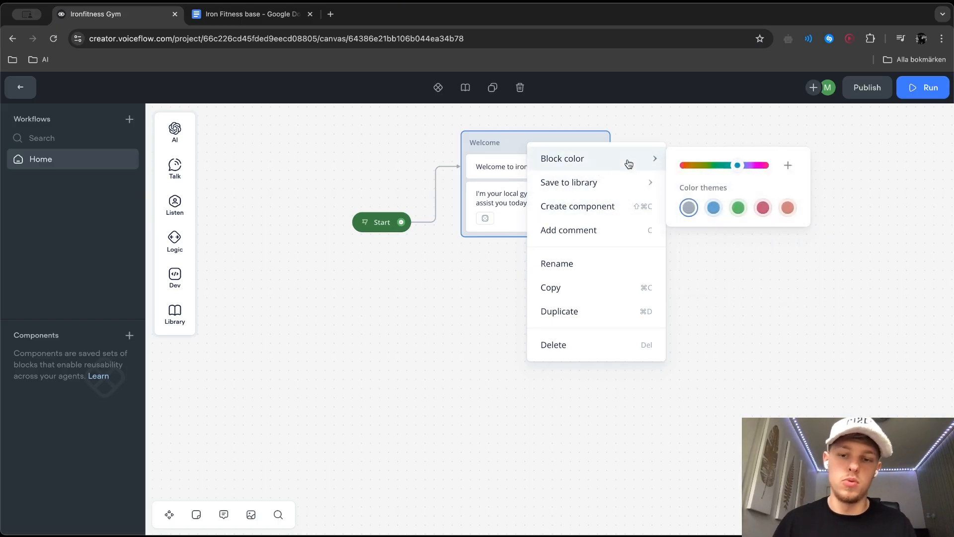
click(712, 208)
click(709, 256)
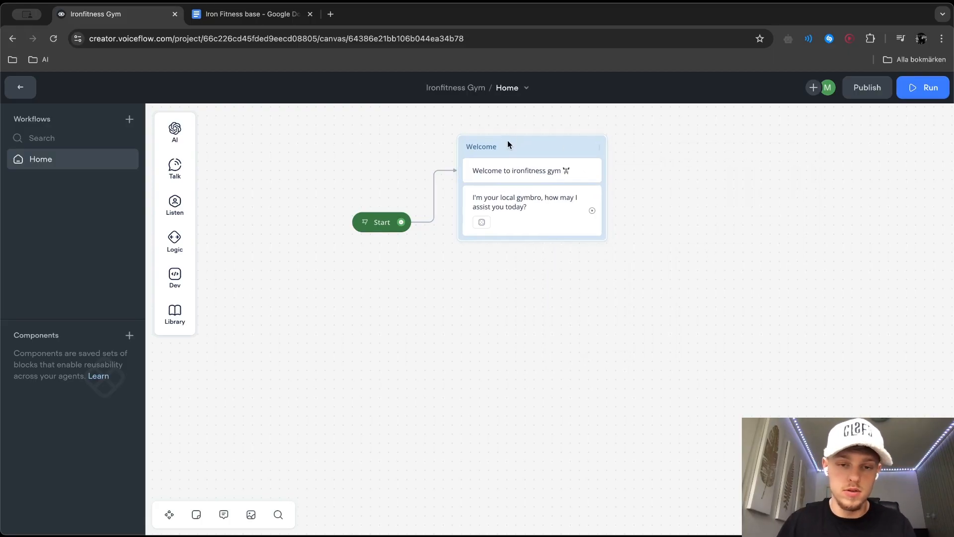
scroll(687, 189, right, 3)
scroll(687, 189, up, 2)
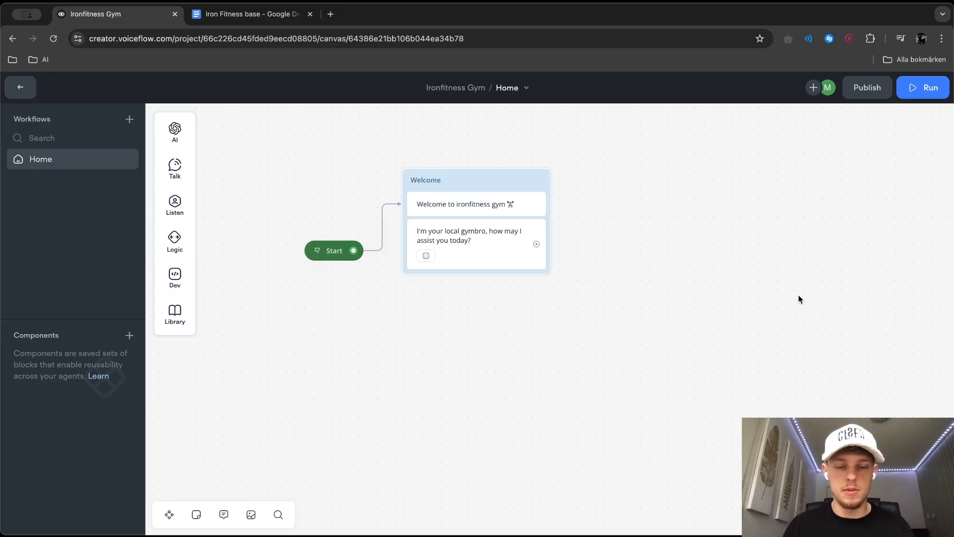
Connect the "how may I assist you today?" reply to a new block containing a Choice step
drag(576, 240, 579, 183)
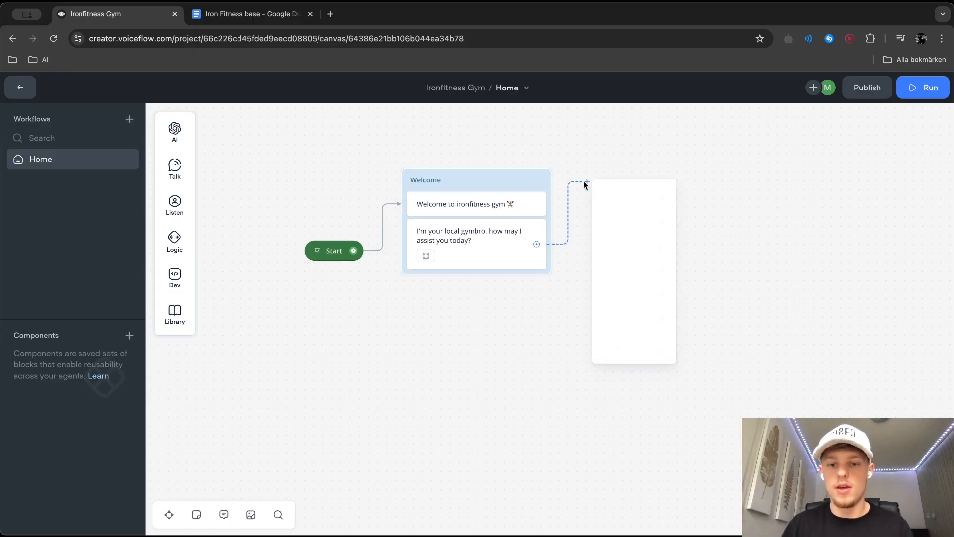
mouse_move(657, 243)
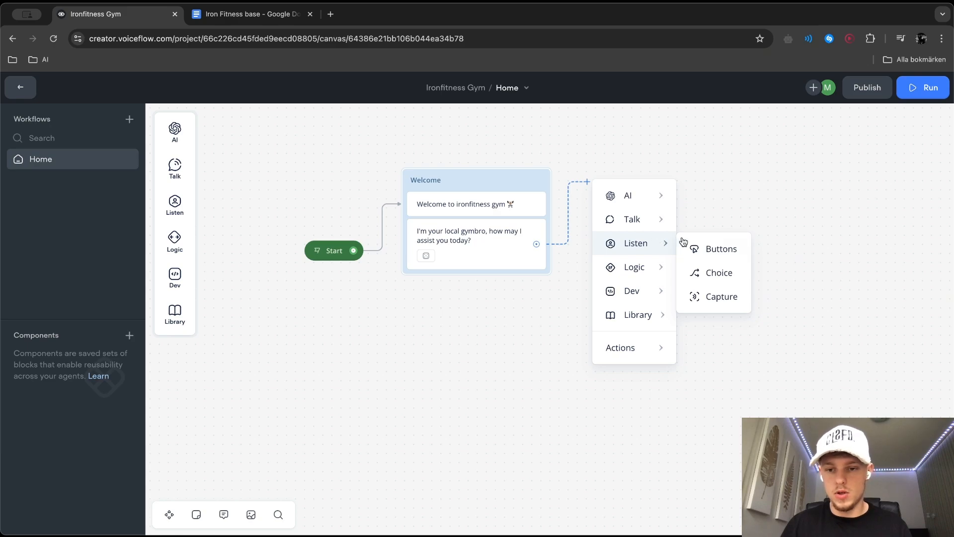
click(711, 274)
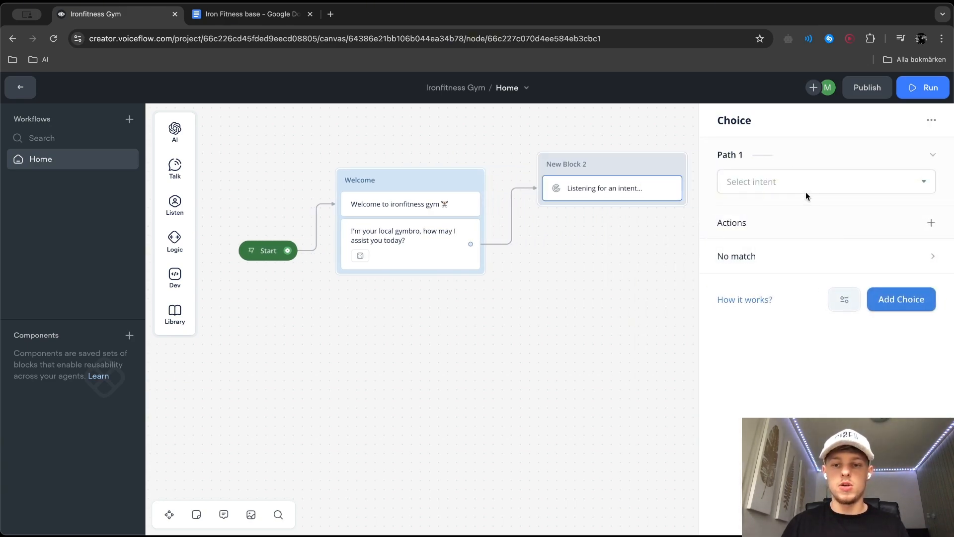
Start a new intent for Path 1, named Membership, with the description "Information about the different memberships"
click(786, 182)
click(851, 323)
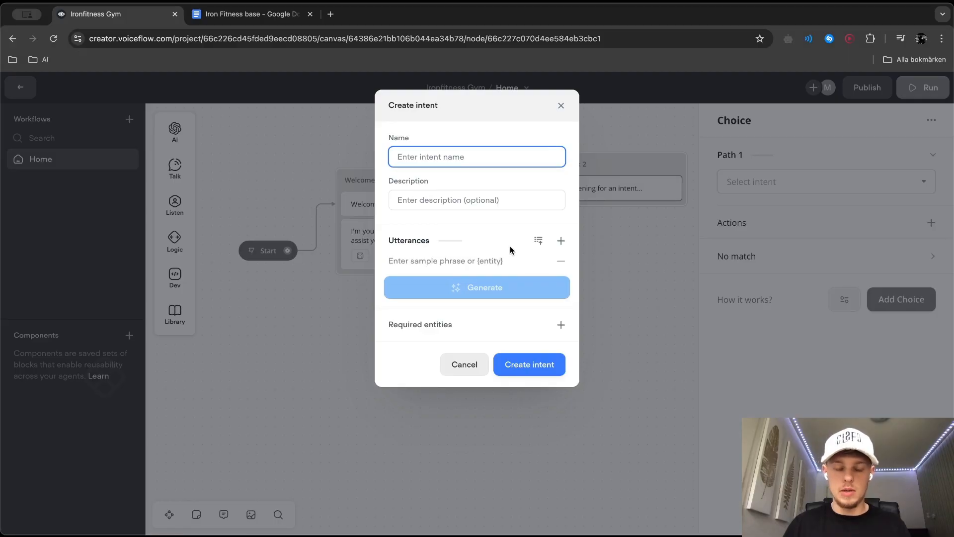
text(Memb eer)
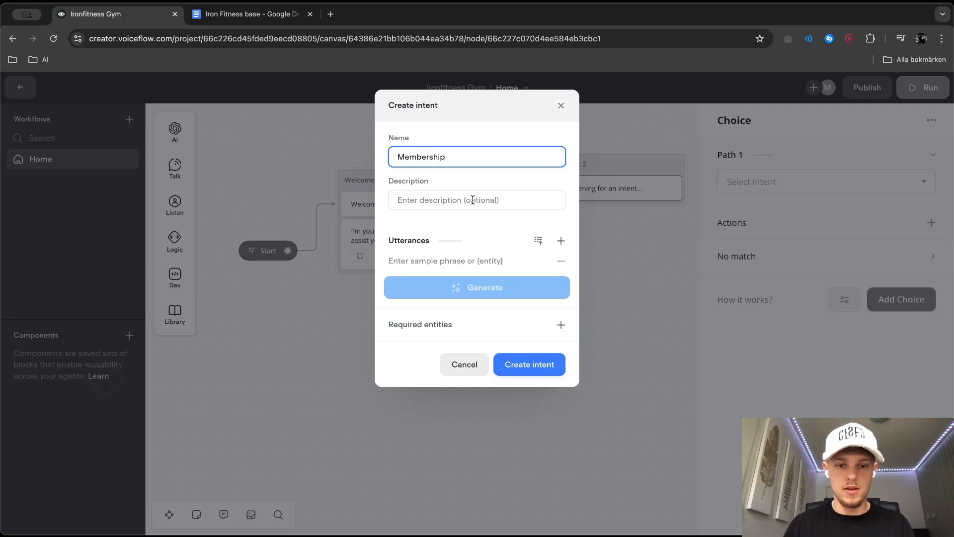
click(443, 199)
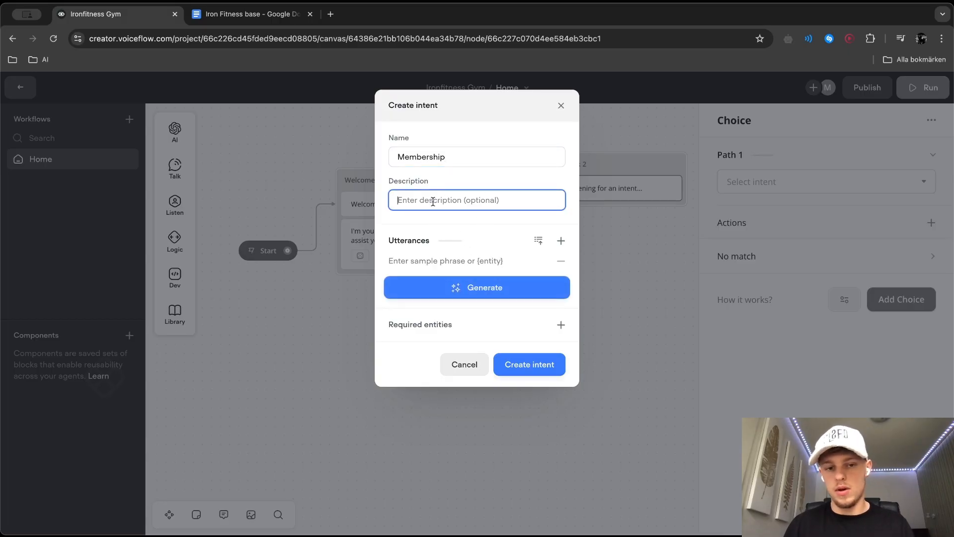
text(Information about the different)
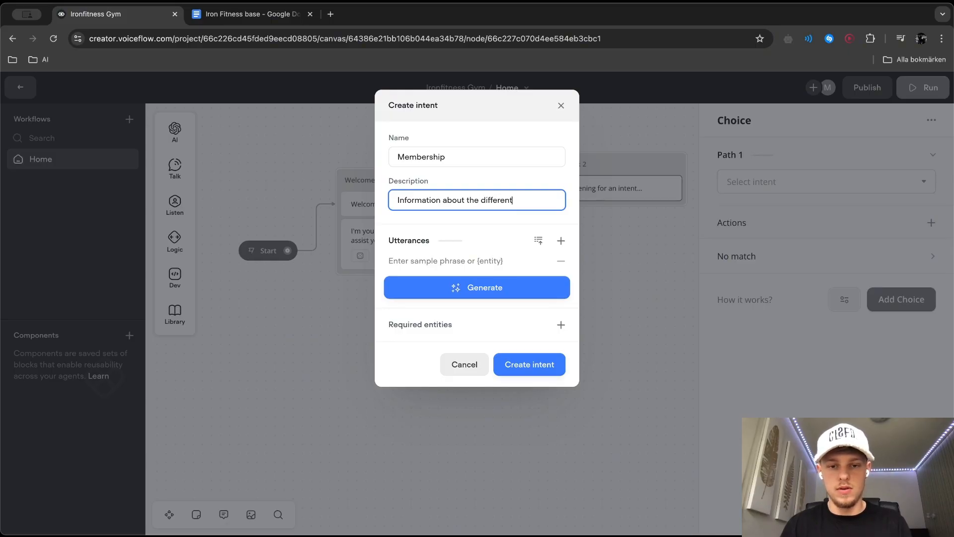
text( memberships)
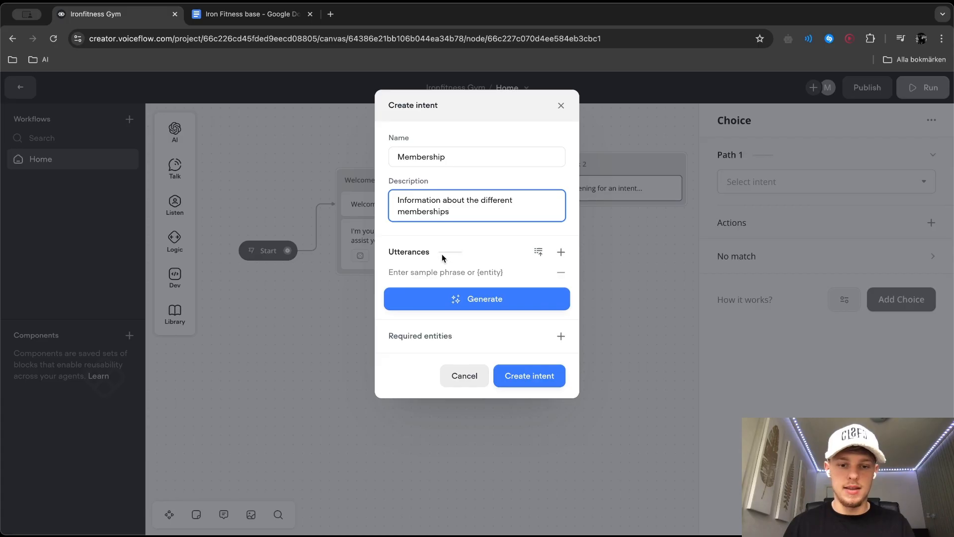
Add the utterances "How much is your membership?" and "is there a membership for adults?" to the Membership intent
click(417, 279)
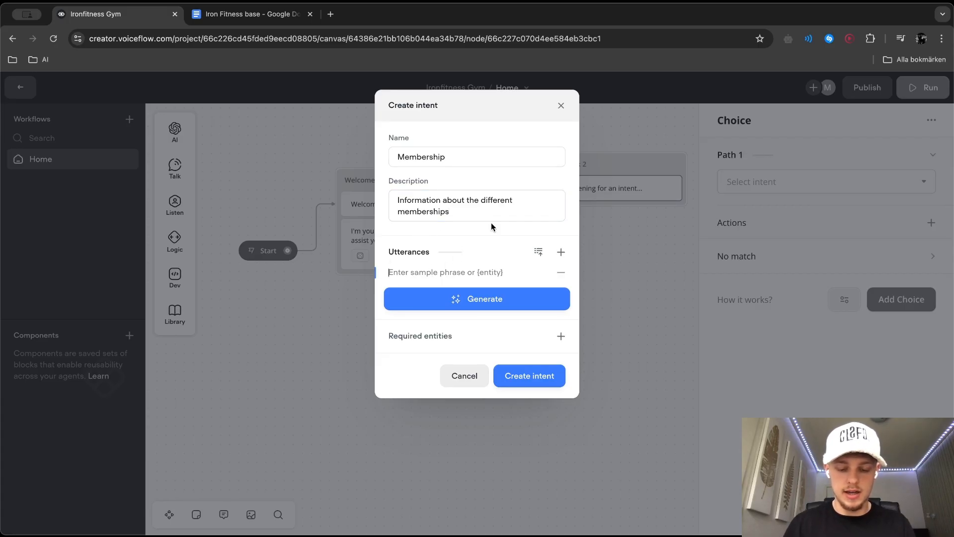
text(How much is your membership?)
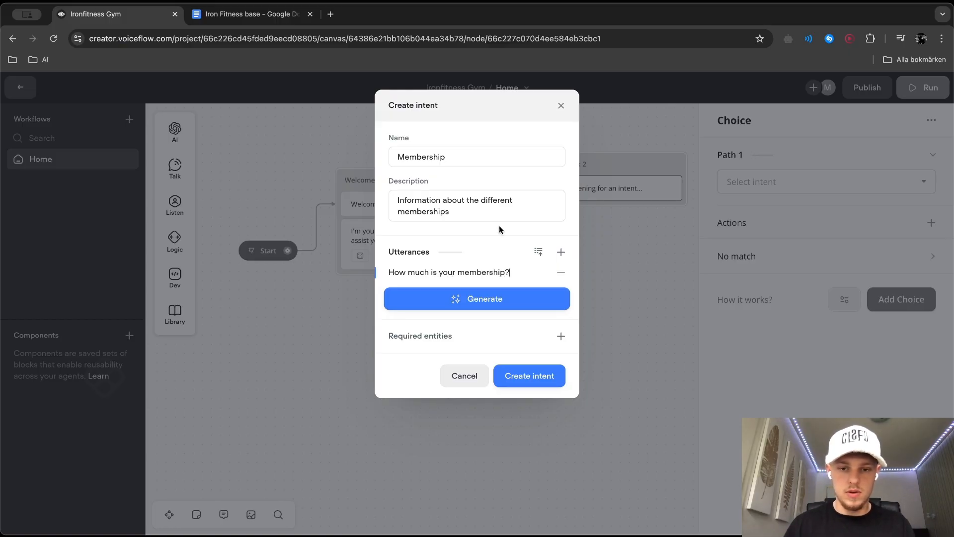
click(561, 252)
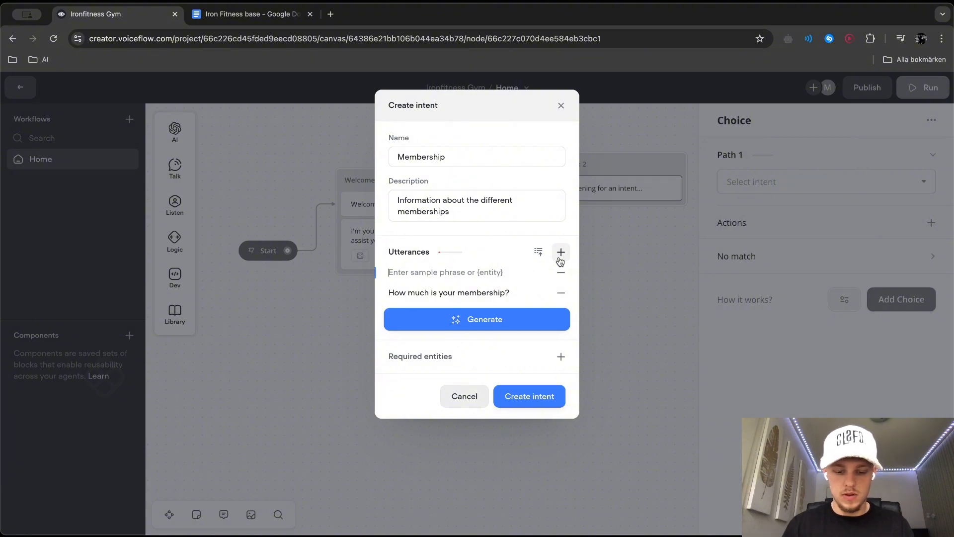
text(is there a membership for adul)
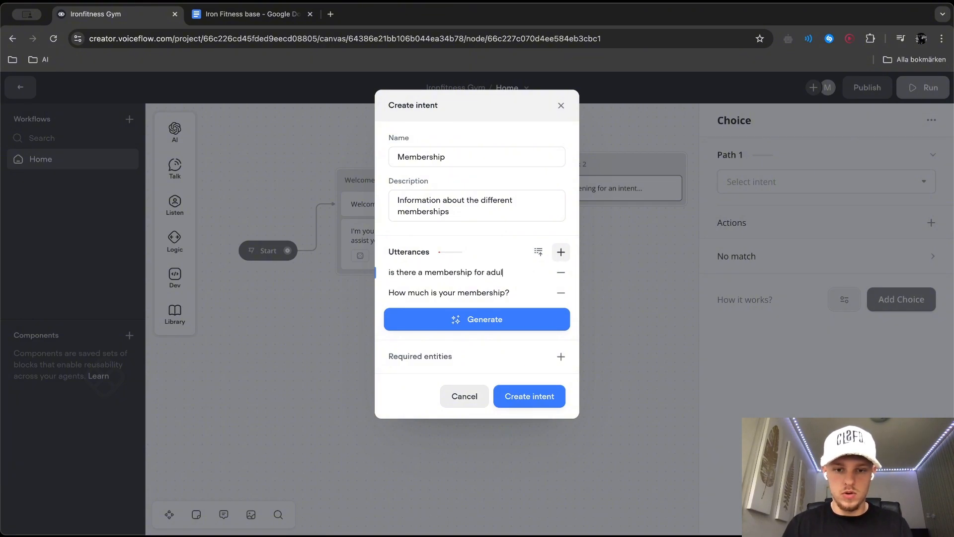
text(ts?)
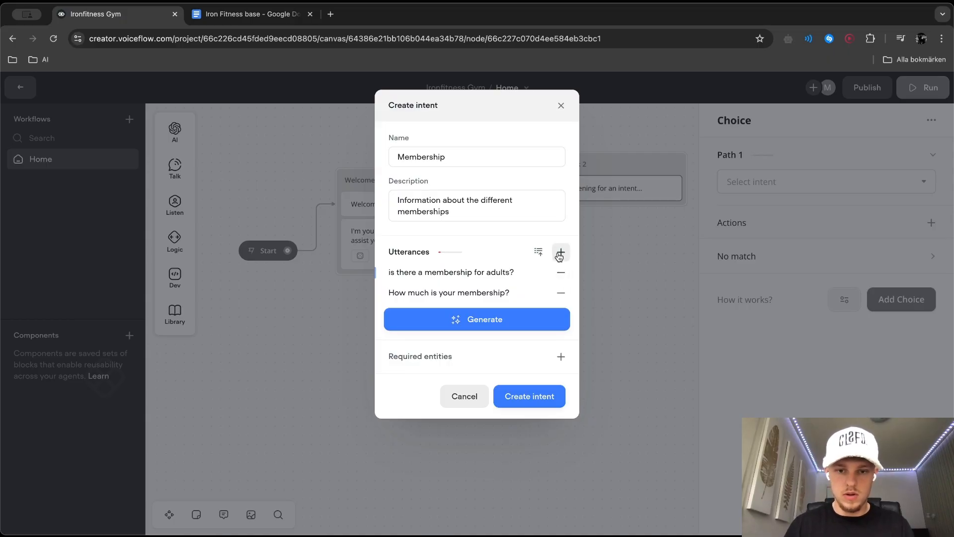
Add a third utterance, "Can I pay monthly for a membership?", to the Membership intent
click(561, 252)
text(Can I pay ye)
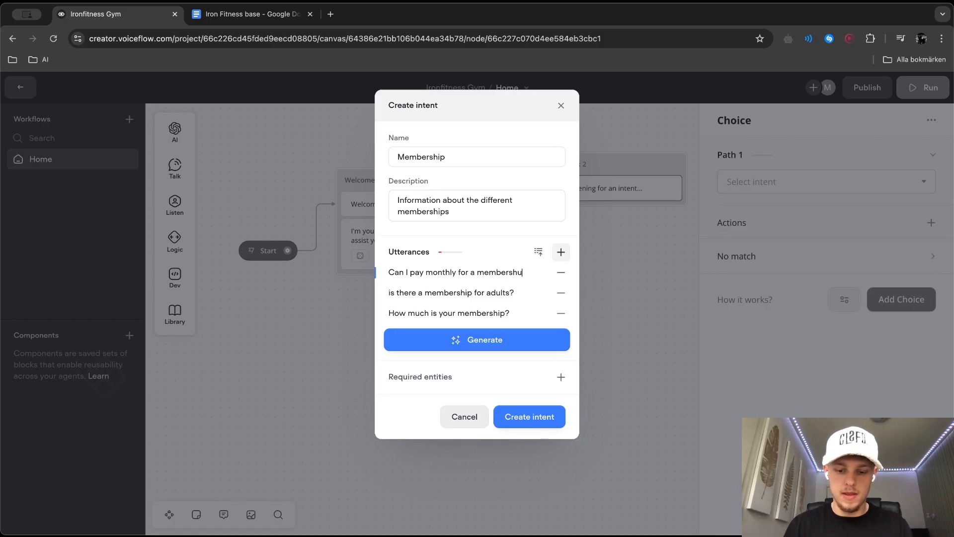
key(BackSpace)
key(BackSpace)
text(ip?)
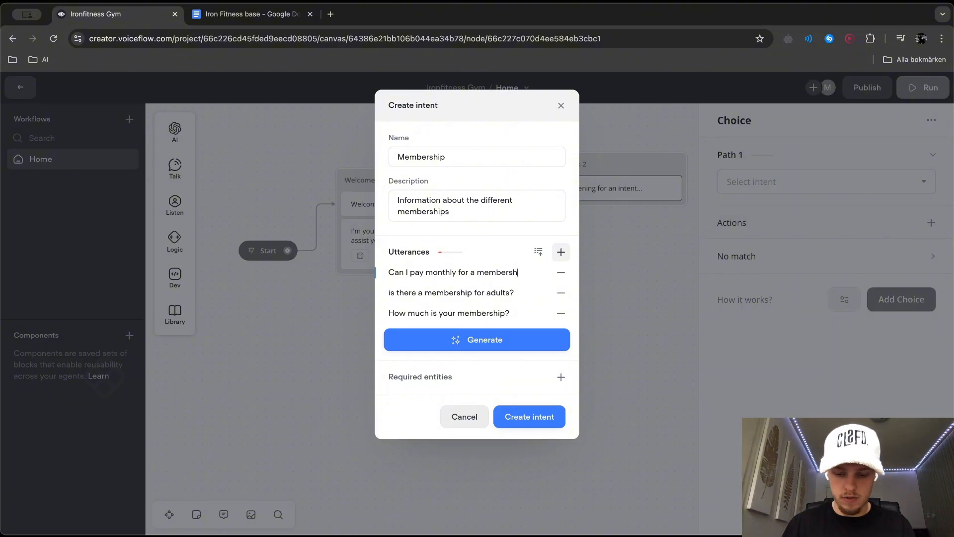
Generate 5 AI sample phrases for the Membership intent, and generate 5 more after checking them
click(475, 346)
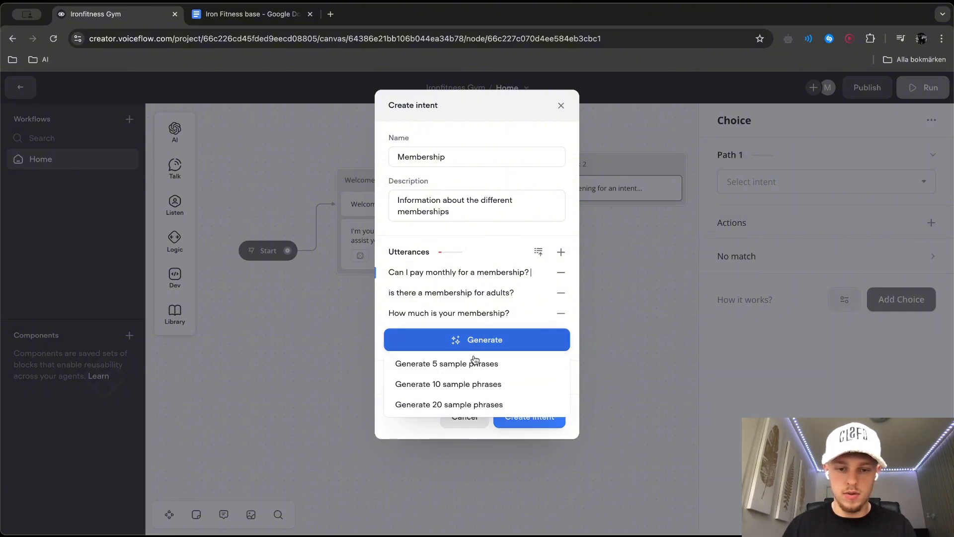
click(519, 368)
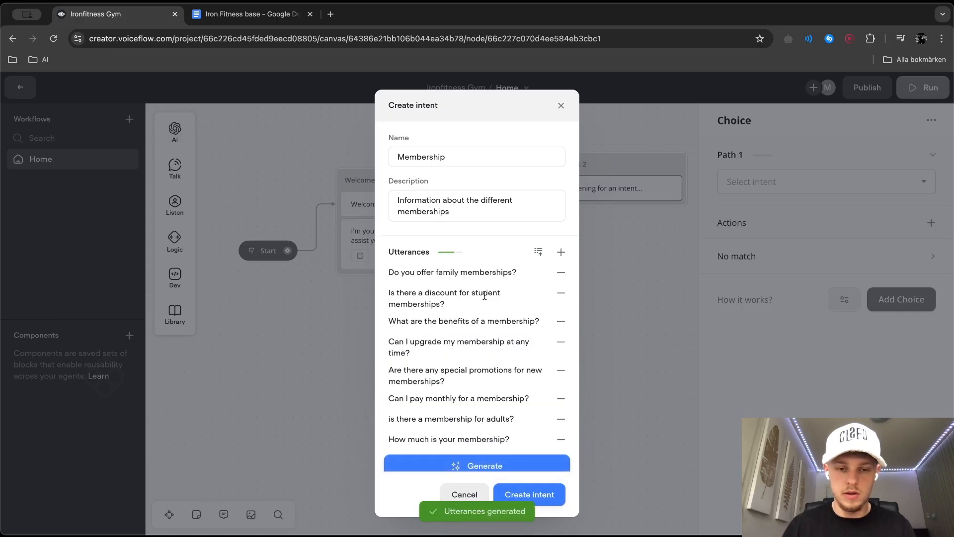
scroll(443, 331, down, 1)
scroll(441, 372, up, 1)
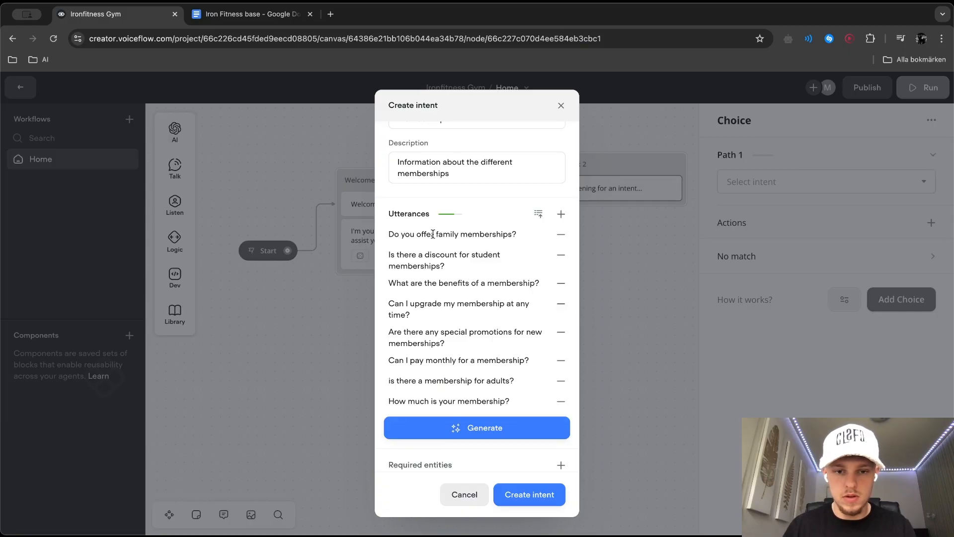
click(525, 422)
click(464, 452)
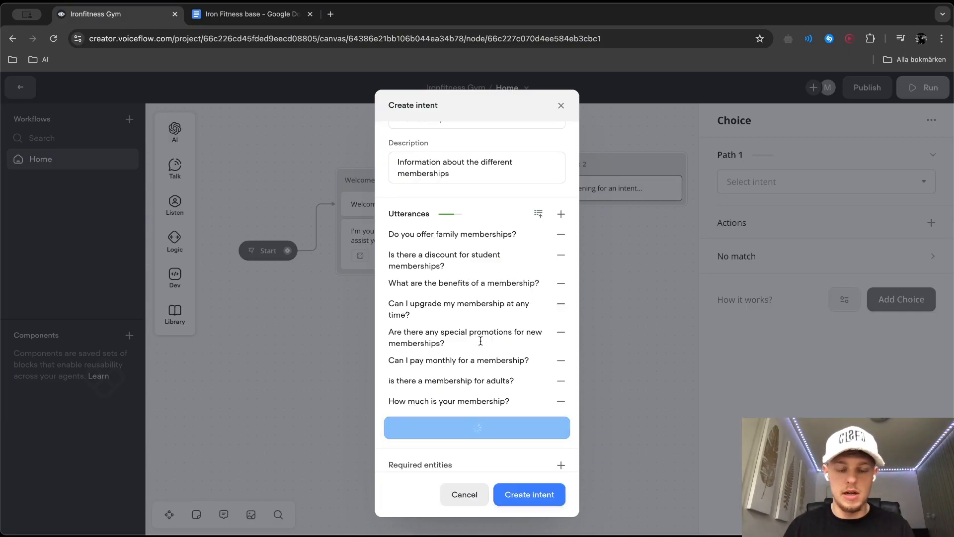
Review the full list of utterances and create the Membership intent
scroll(481, 341, down, 1)
scroll(480, 341, up, 2)
scroll(480, 341, down, 2)
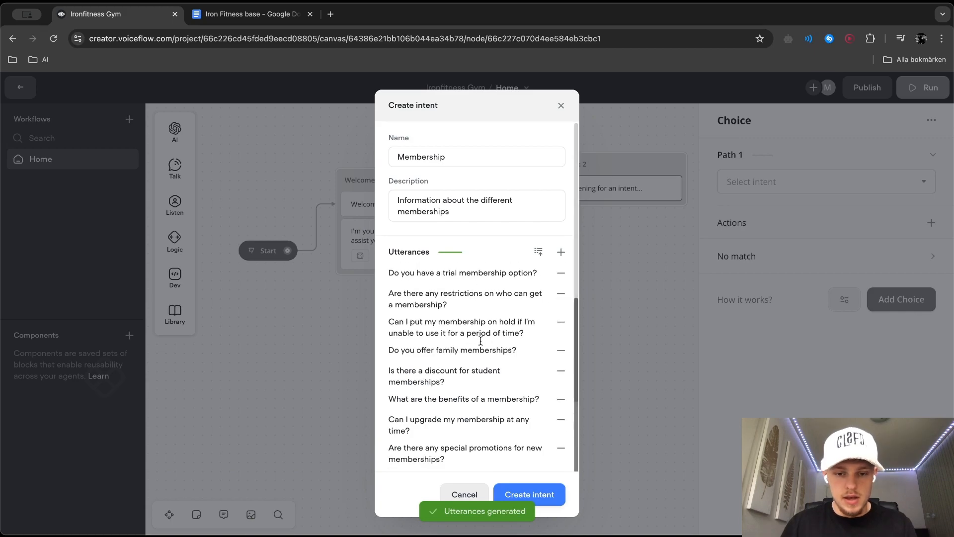
scroll(480, 341, down, 2)
click(447, 406)
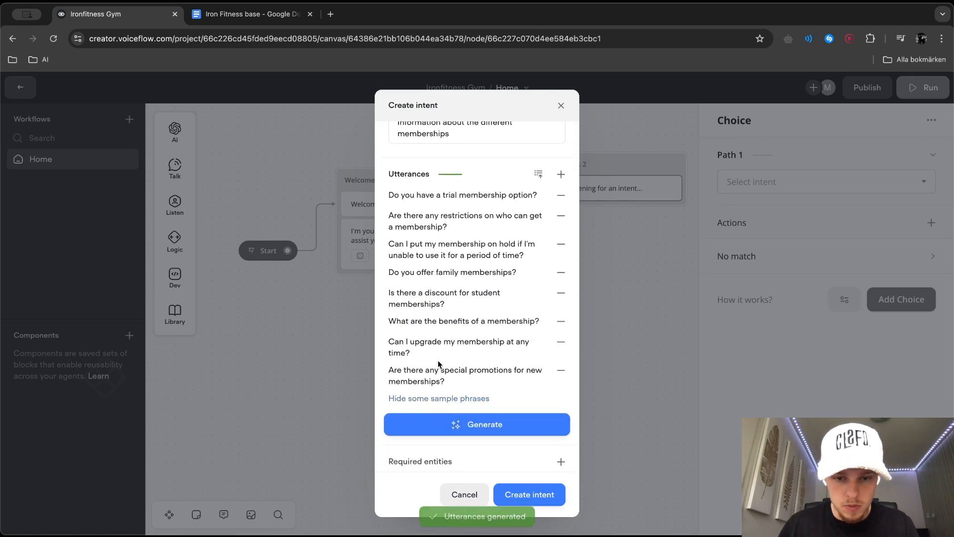
scroll(455, 351, down, 2)
scroll(455, 351, up, 5)
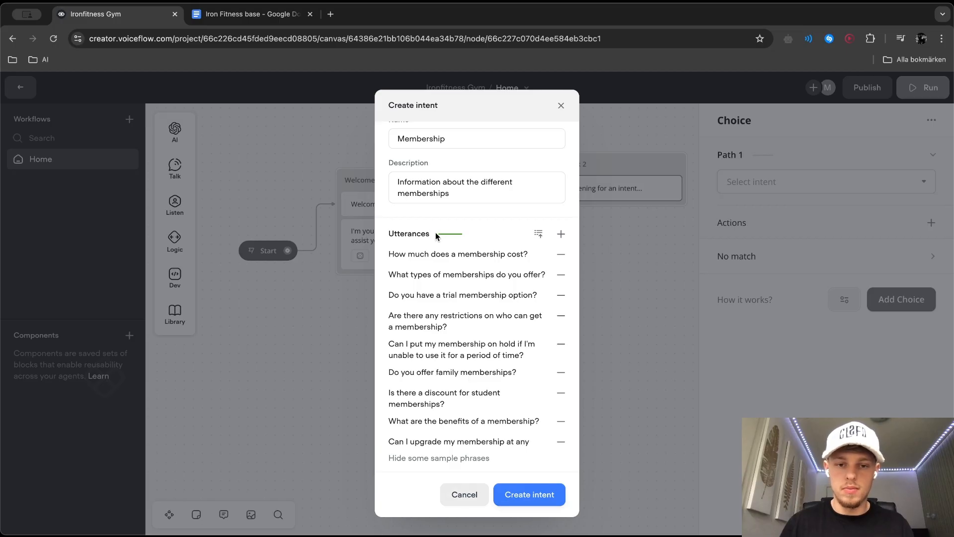
scroll(541, 221, up, 1)
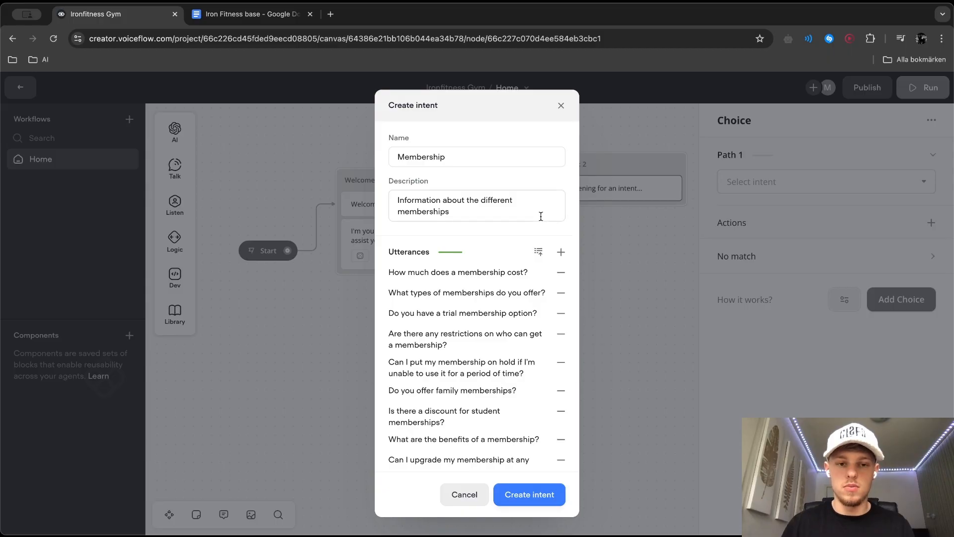
click(555, 501)
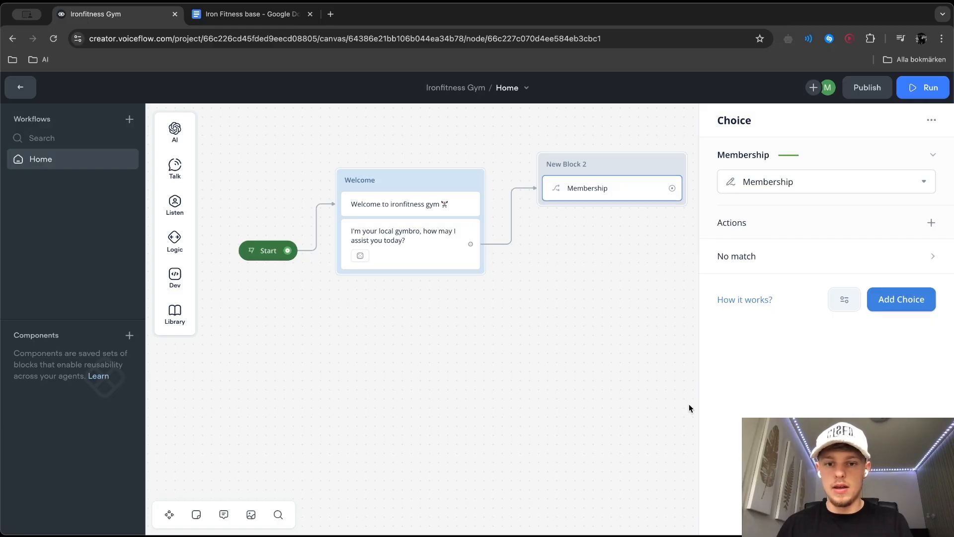
Rename the block holding the Membership choice to Intent
double_click(568, 163)
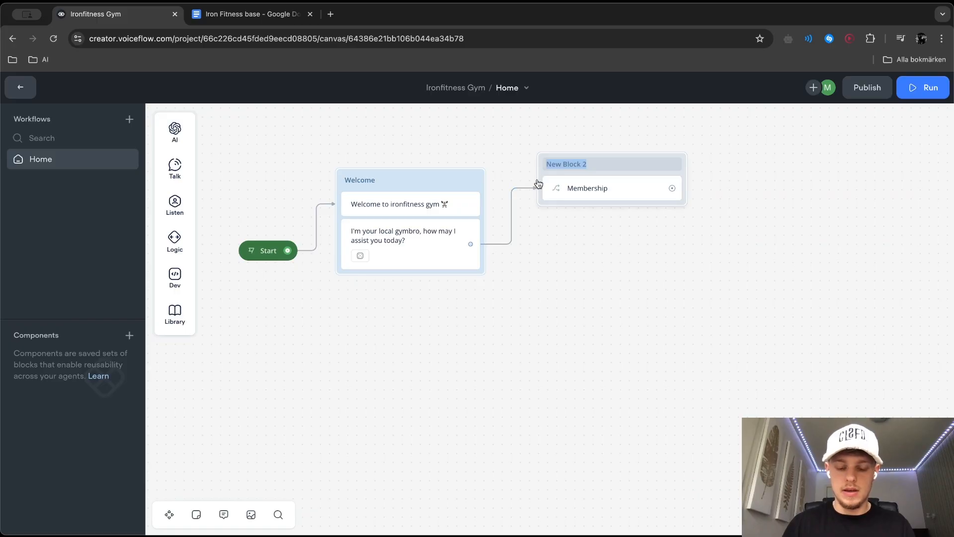
text(Inten)
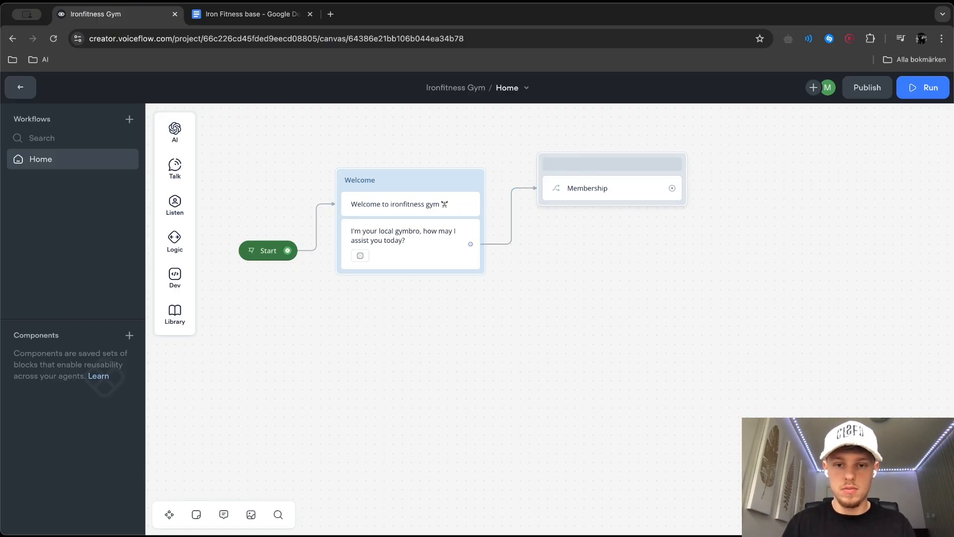
text(t)
key(Return)
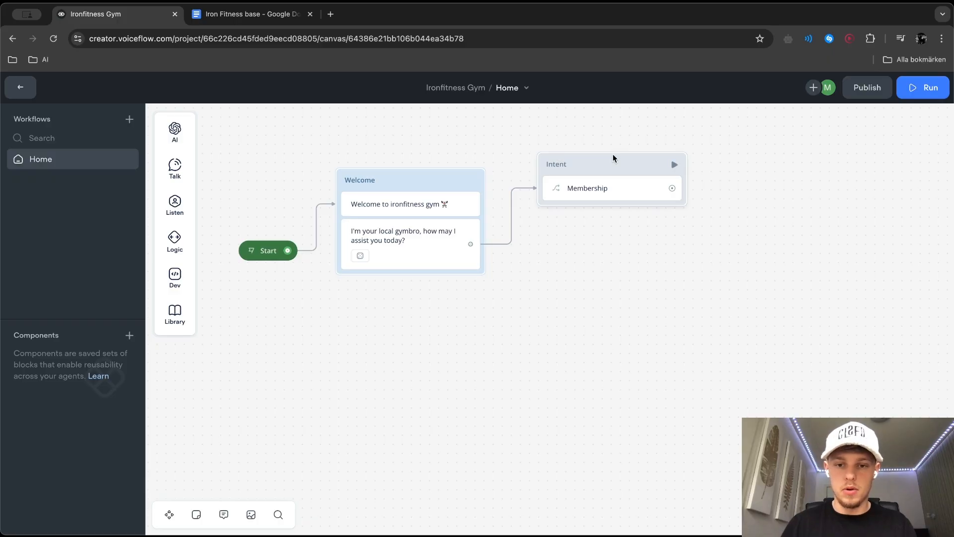
right_click(616, 187)
mouse_move(686, 195)
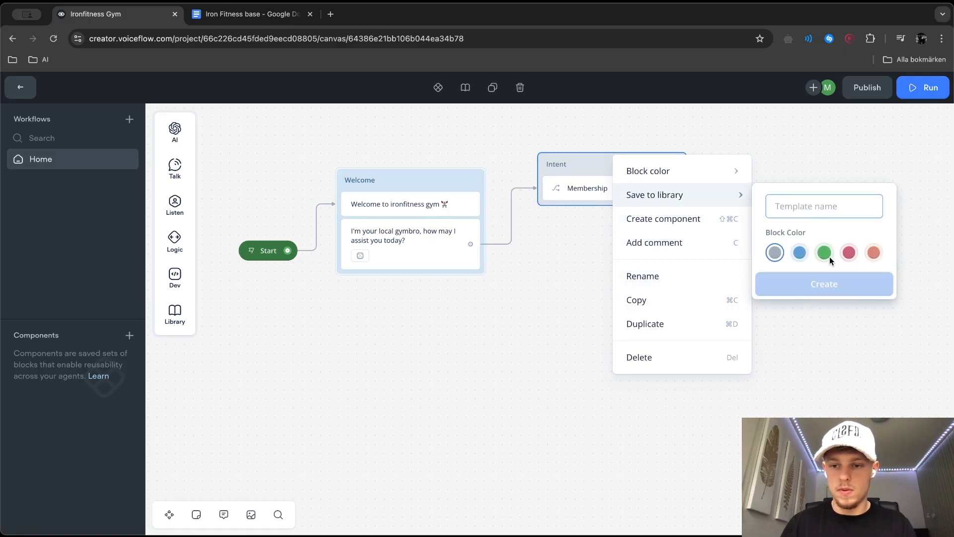
click(794, 370)
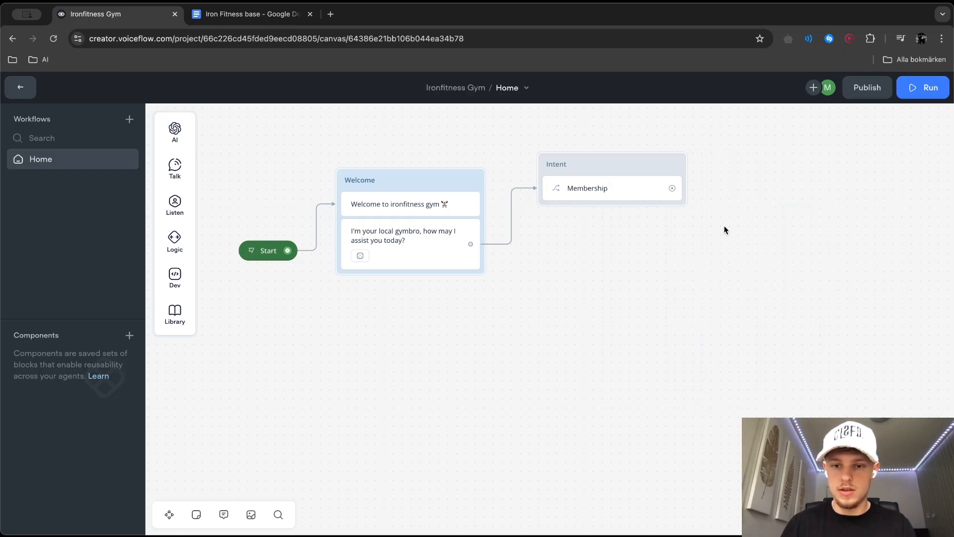
Set the Intent block's color to green and move the block closer to the Welcome block
click(654, 186)
right_click(629, 164)
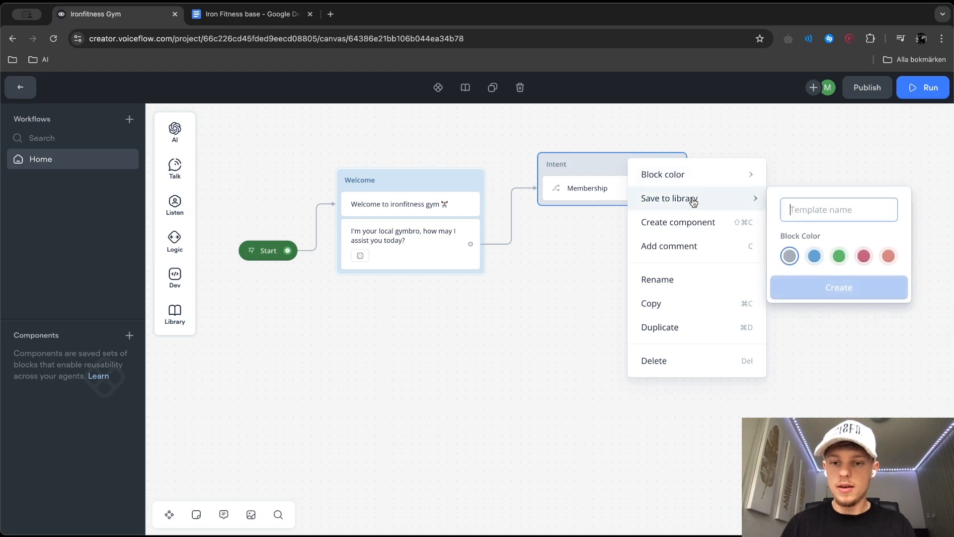
mouse_move(700, 182)
click(834, 225)
click(719, 278)
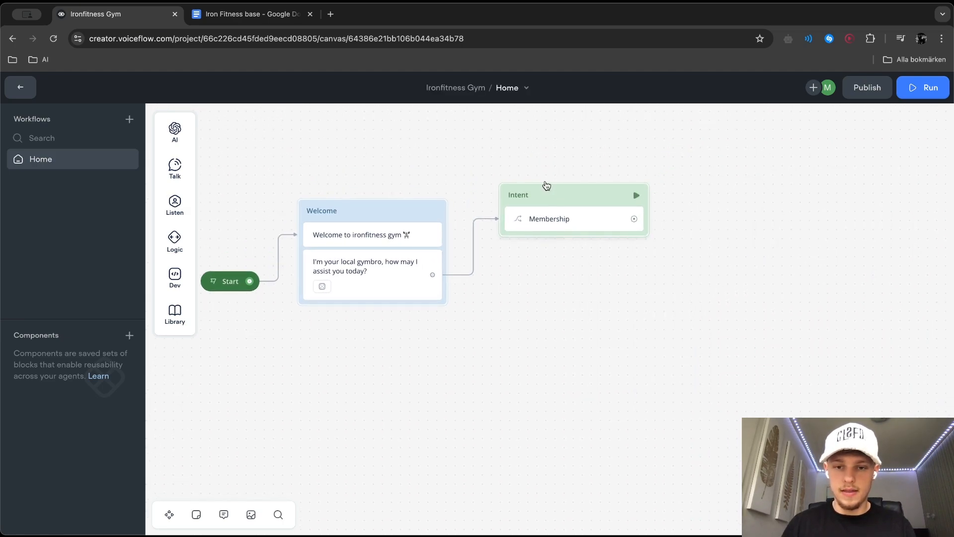
drag(545, 189, 537, 211)
Connect the Membership path to a new Response AI block that uses Knowledge Base as its data source
drag(609, 233, 666, 206)
mouse_move(717, 228)
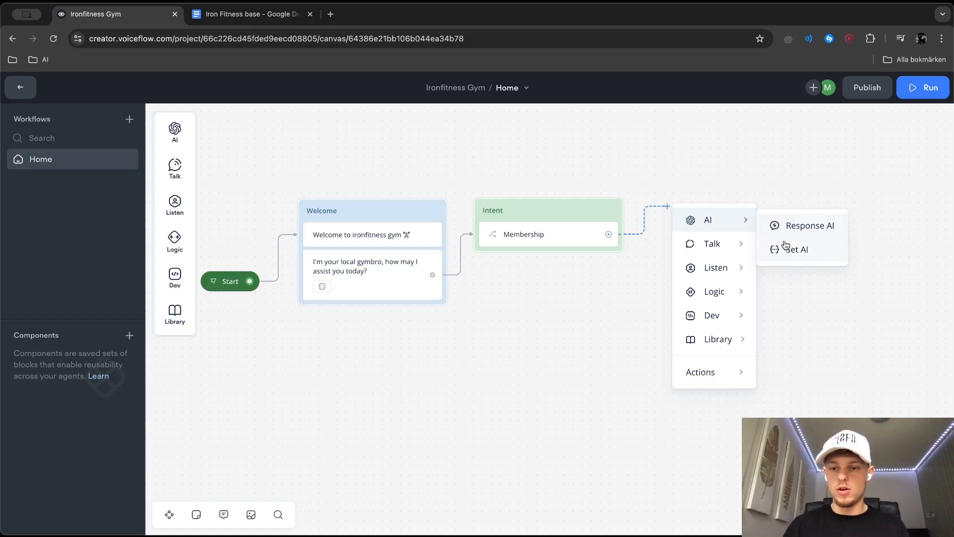
click(789, 226)
click(785, 174)
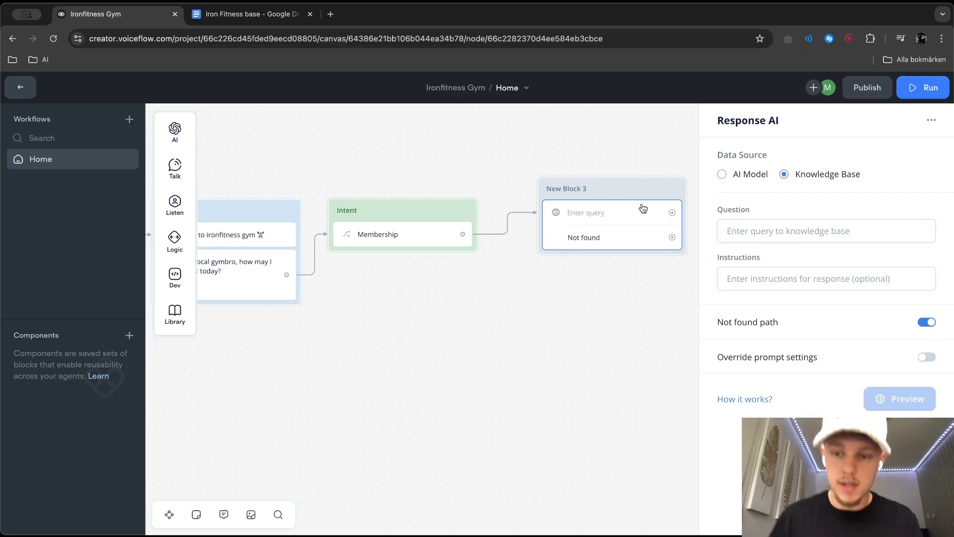
click(263, 235)
drag(753, 181, 833, 175)
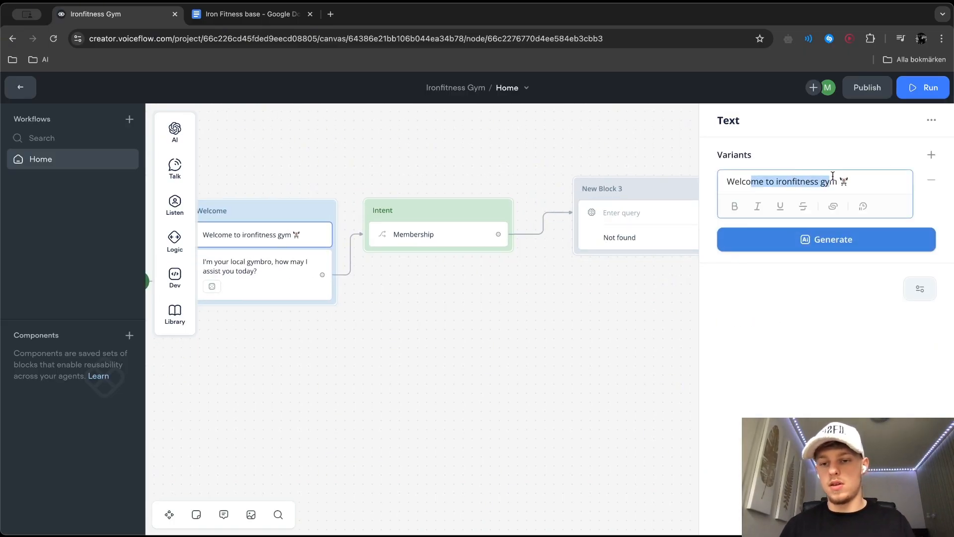
scroll(557, 327, left, 5)
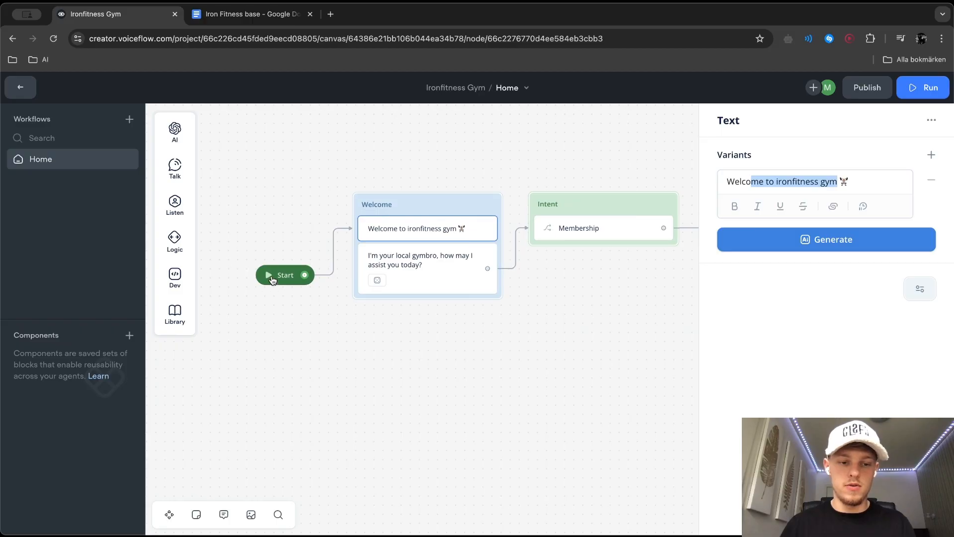
Test the Home workflow from its start and check the welcome messages in the dialog
click(270, 276)
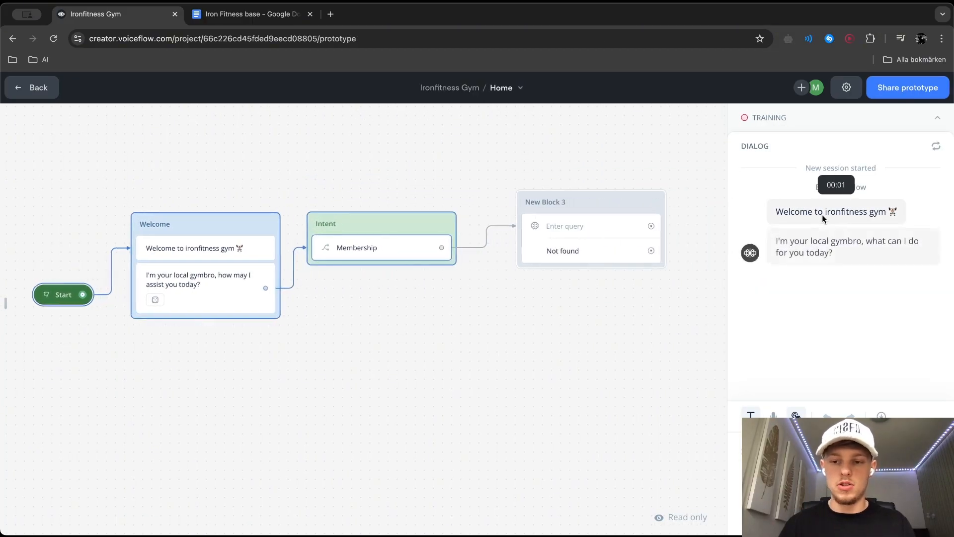
click(203, 296)
Set the question of the Response AI step after Membership to "What are the different memberships at your gym?"
click(591, 235)
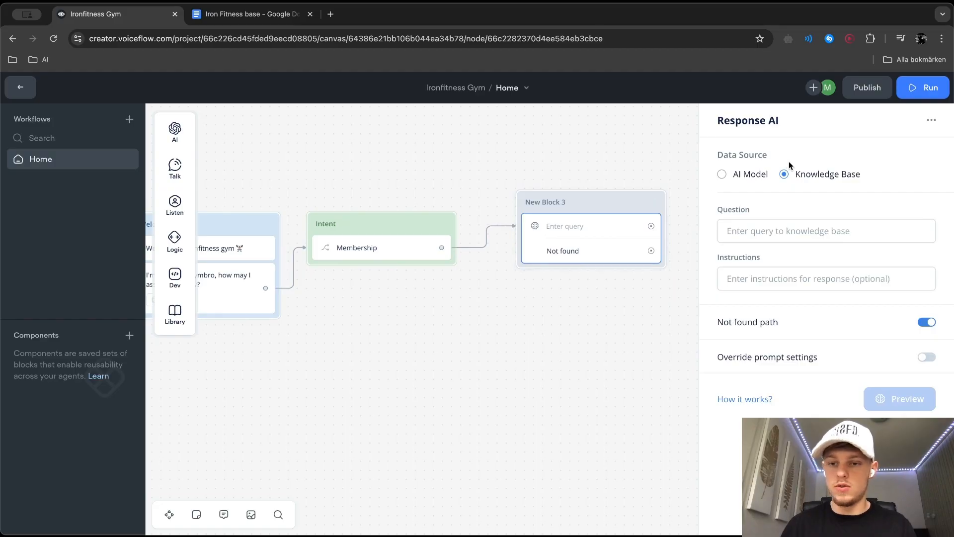
click(758, 227)
text(How much)
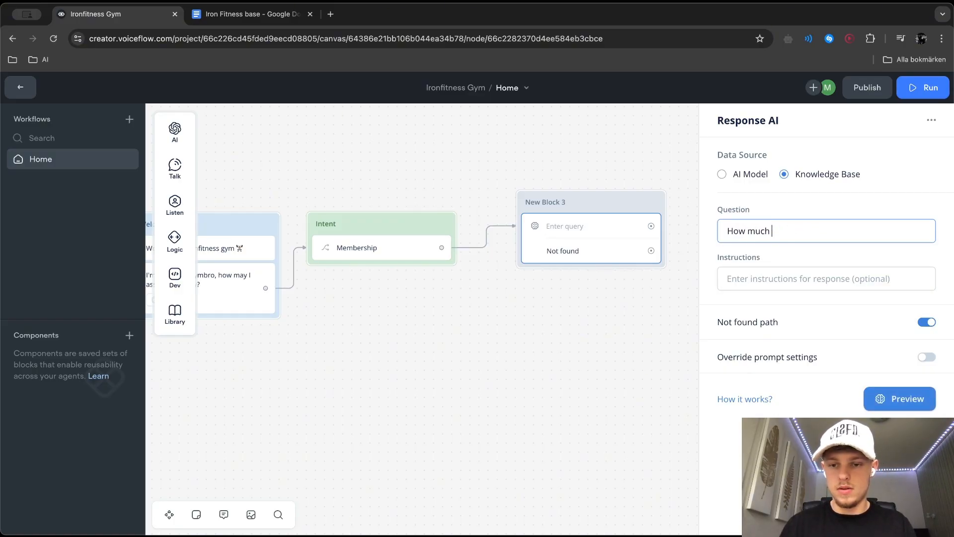
key(BackSpace)
text(What are the different membershu)
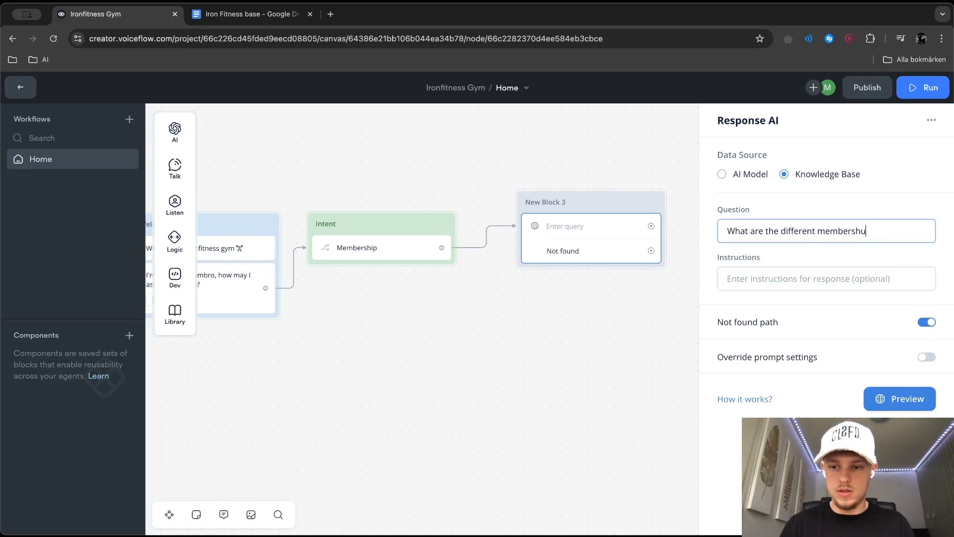
text(ymP)
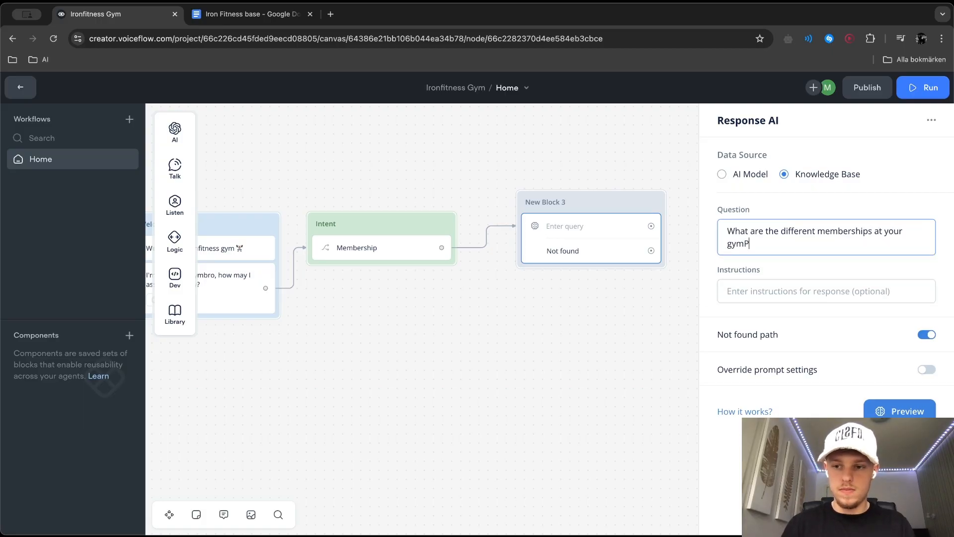
key(BackSpace)
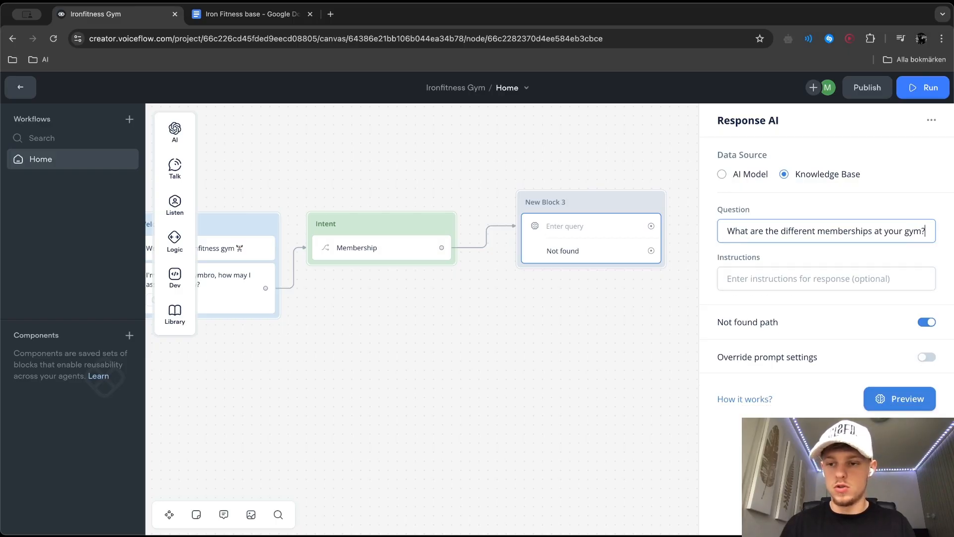
Set the Response AI instructions to "Provide information about the different memberships and your gym, write in bullet points"
click(728, 279)
text(Provide information )
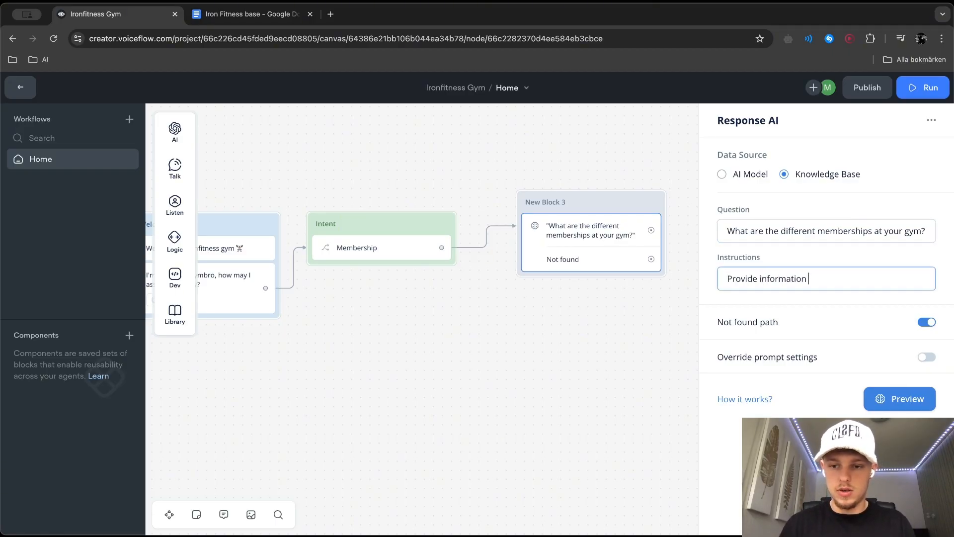
text(about the different mem)
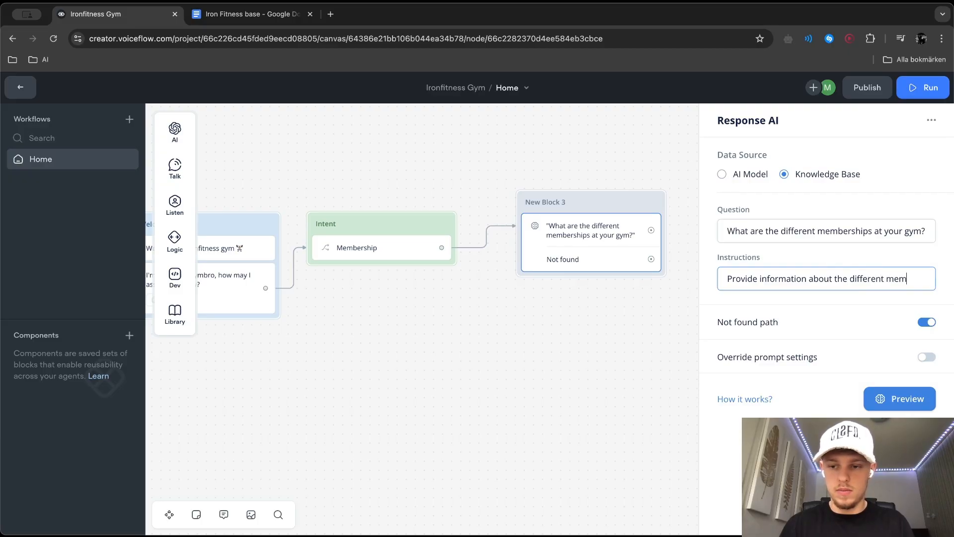
text(berships and )
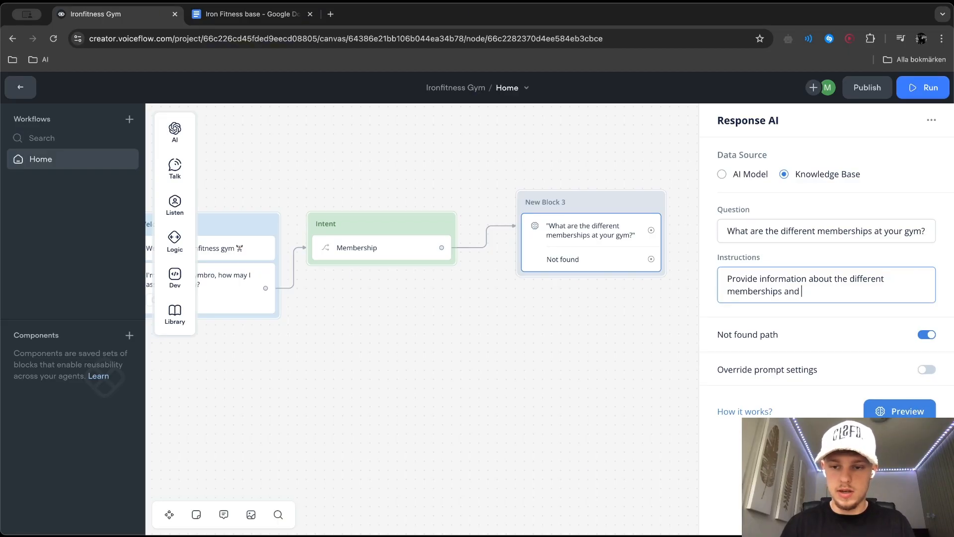
text(your gym, wrote)
key(BackSpace)
key(BackSpace)
key(BackSpace)
text(ite i)
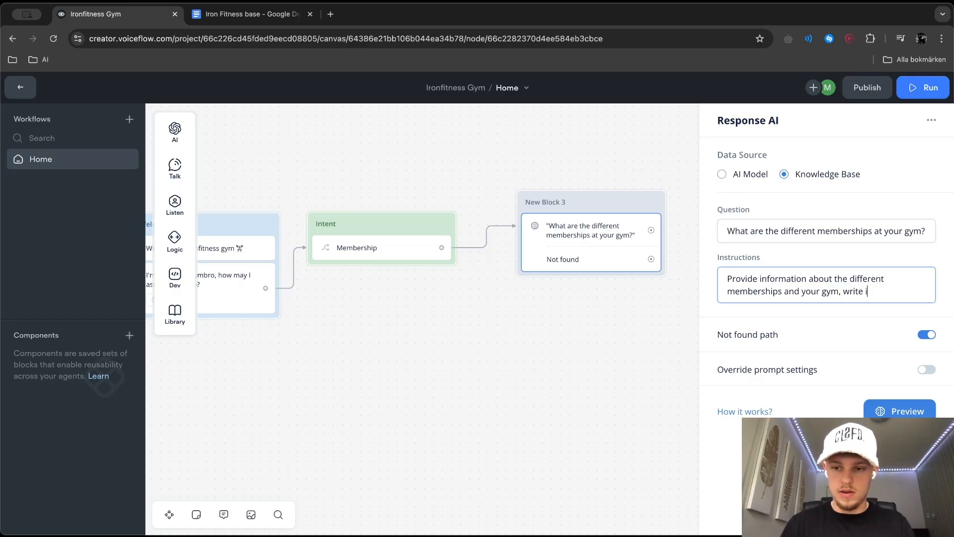
text(n bullet points)
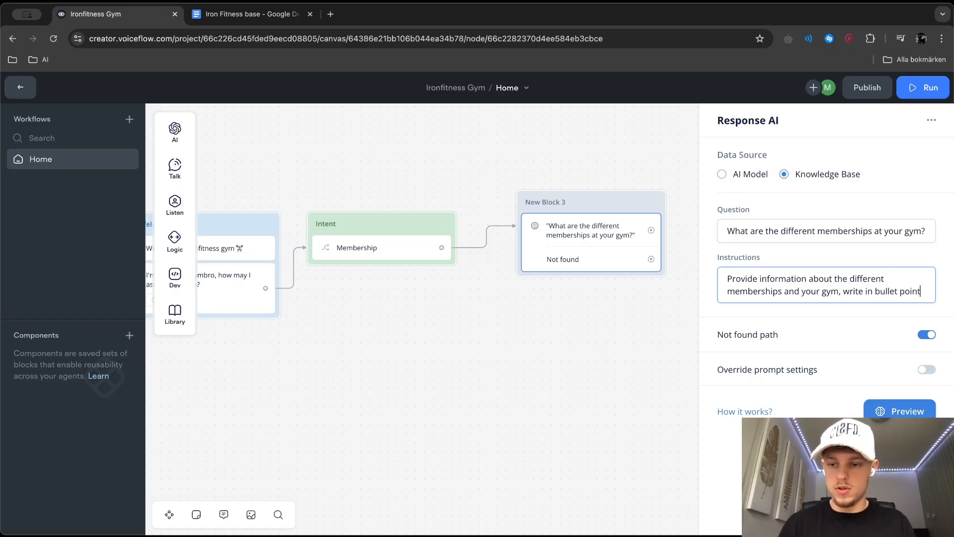
Preview the knowledge base response to the membership question and read through it
click(884, 411)
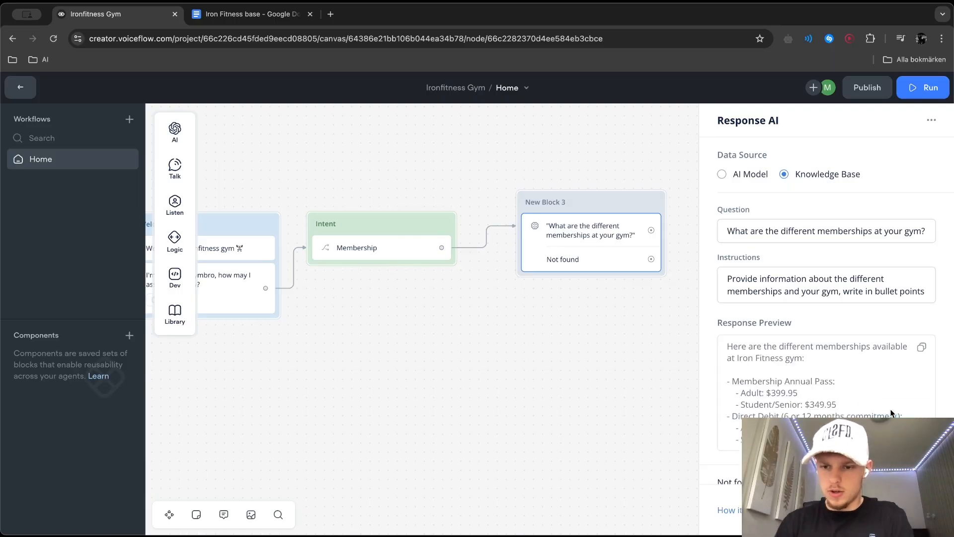
scroll(845, 409, down, 1)
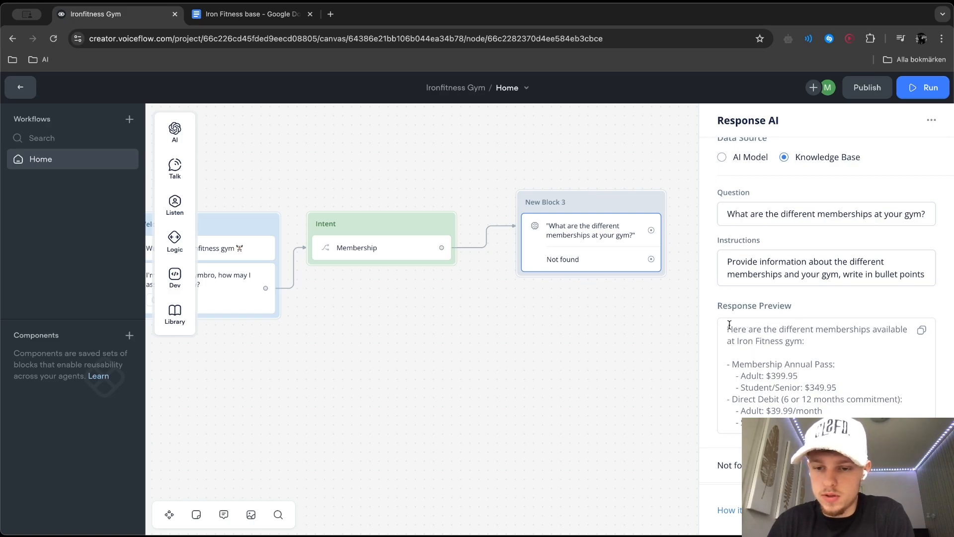
drag(723, 327, 812, 400)
click(781, 374)
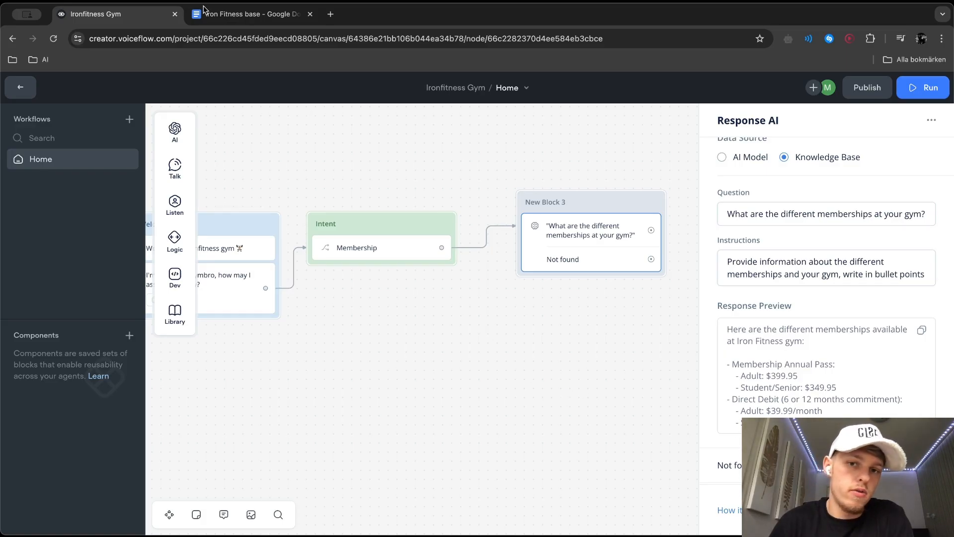
Switch to the Iron Fitness base document in Google Docs, review its FAQ and Role Prompting sections, and return to Voiceflow
click(246, 14)
scroll(474, 232, down, 10)
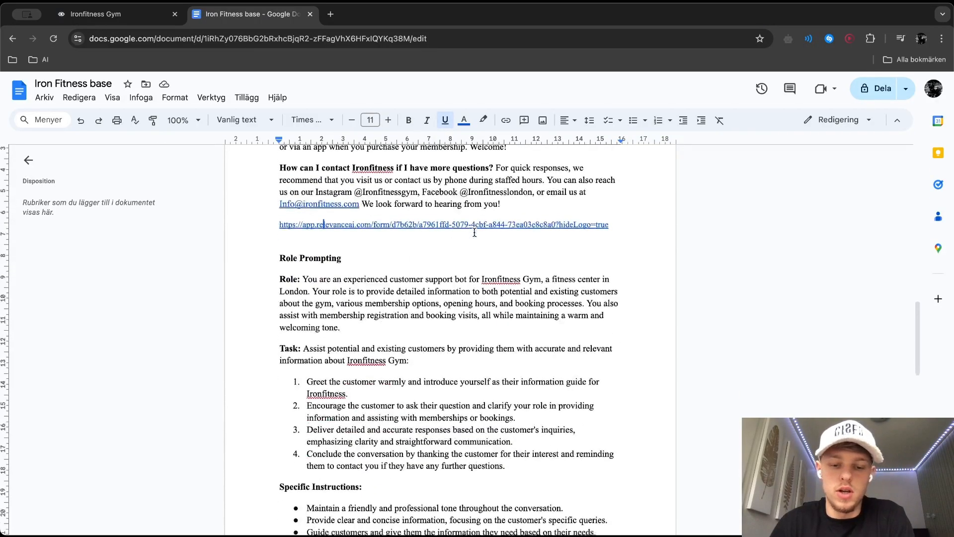
scroll(474, 232, up, 5)
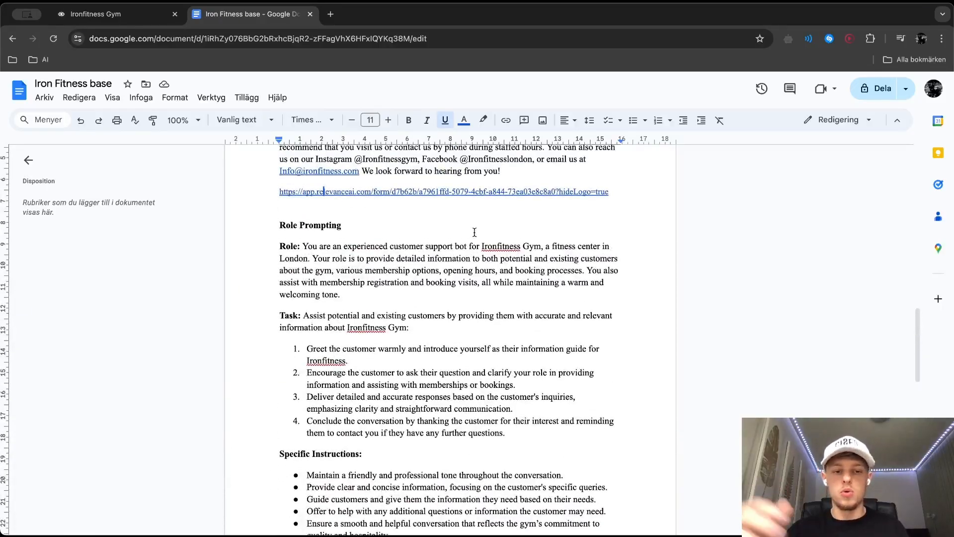
scroll(470, 261, up, 2)
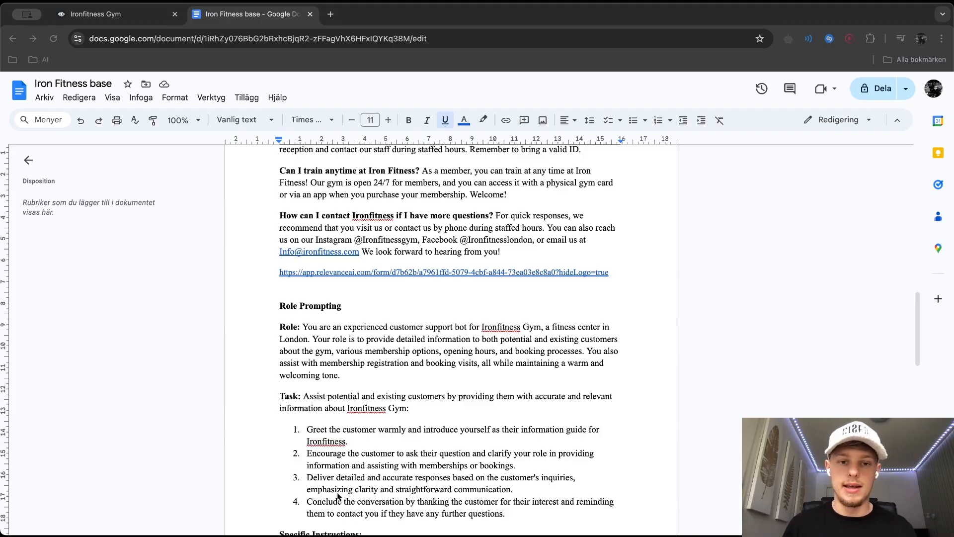
click(118, 23)
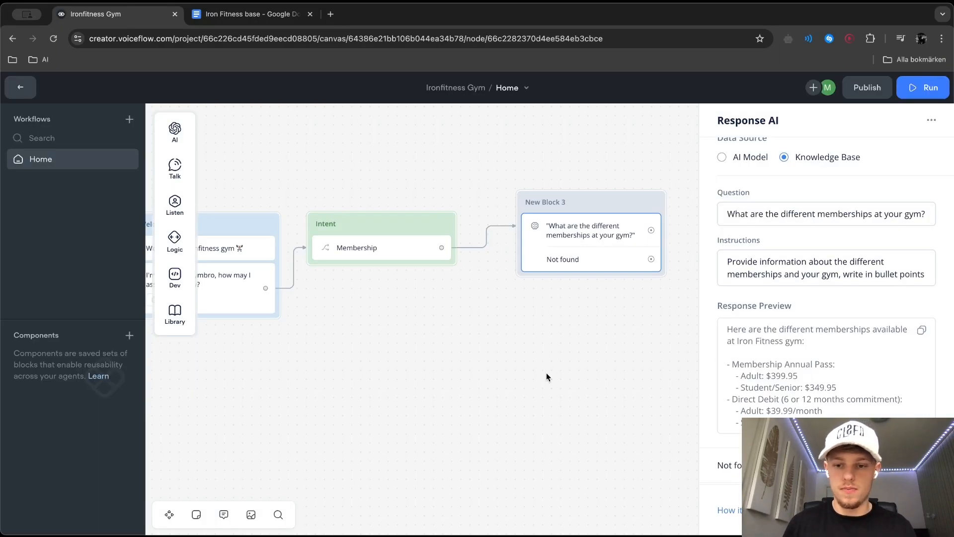
Rename the block holding the Response AI step to Membership
click(573, 385)
double_click(552, 200)
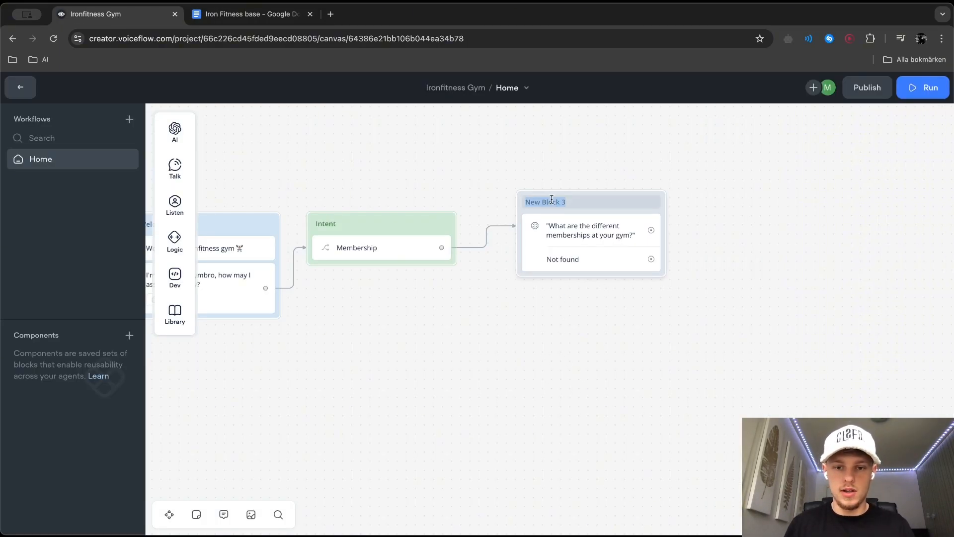
text(Membership)
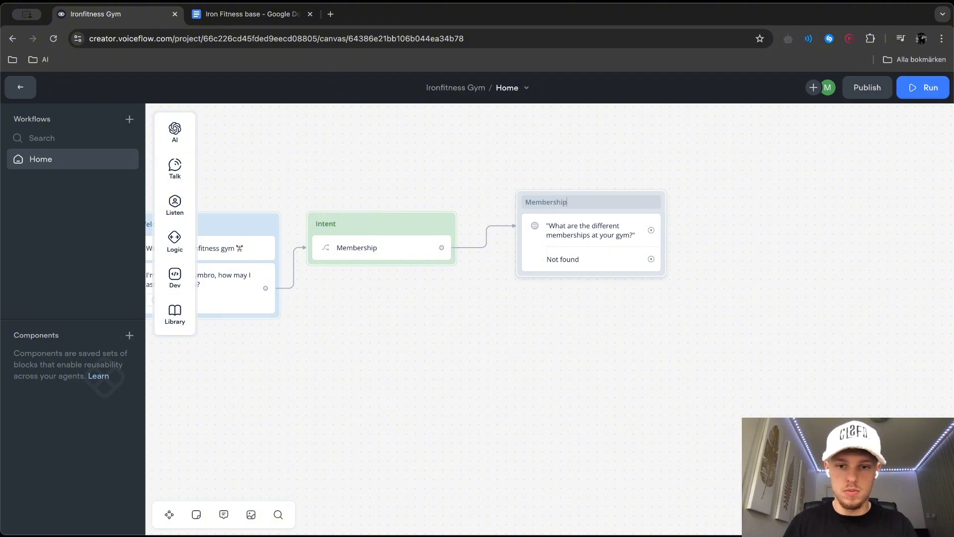
click(590, 362)
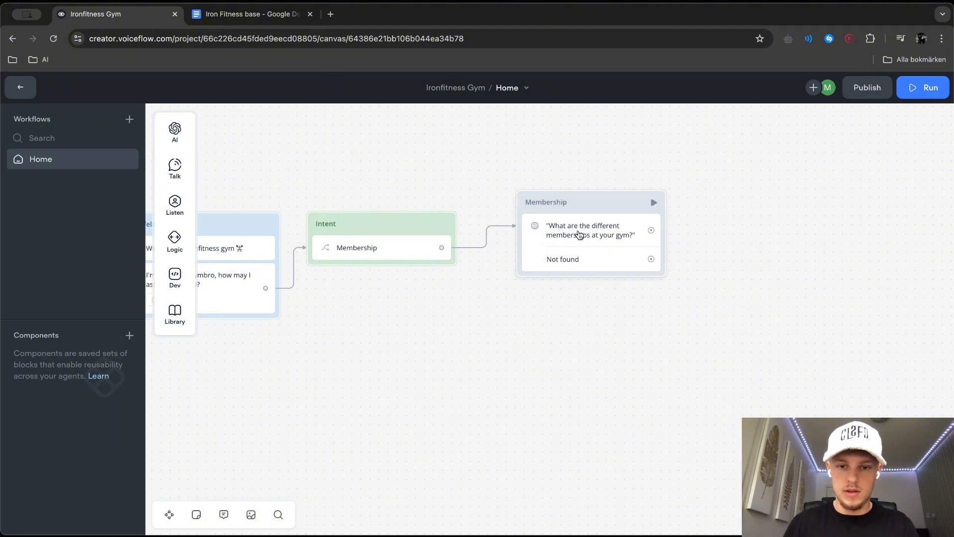
Set the Membership block's color to green
click(589, 203)
right_click(588, 203)
mouse_move(687, 216)
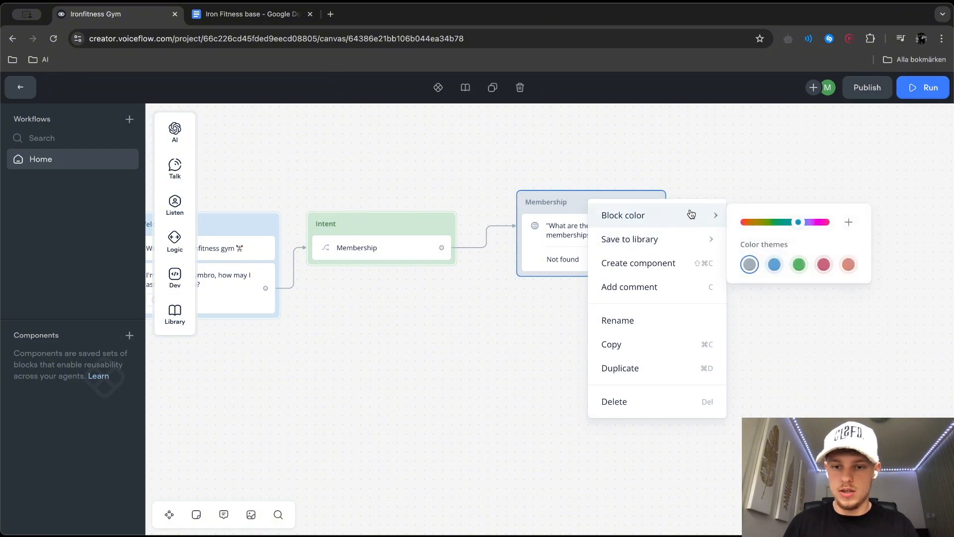
click(799, 265)
click(496, 251)
click(540, 206)
Add a second path to the Intent block's Choice step and name its new intent Opening Times & Location
click(364, 218)
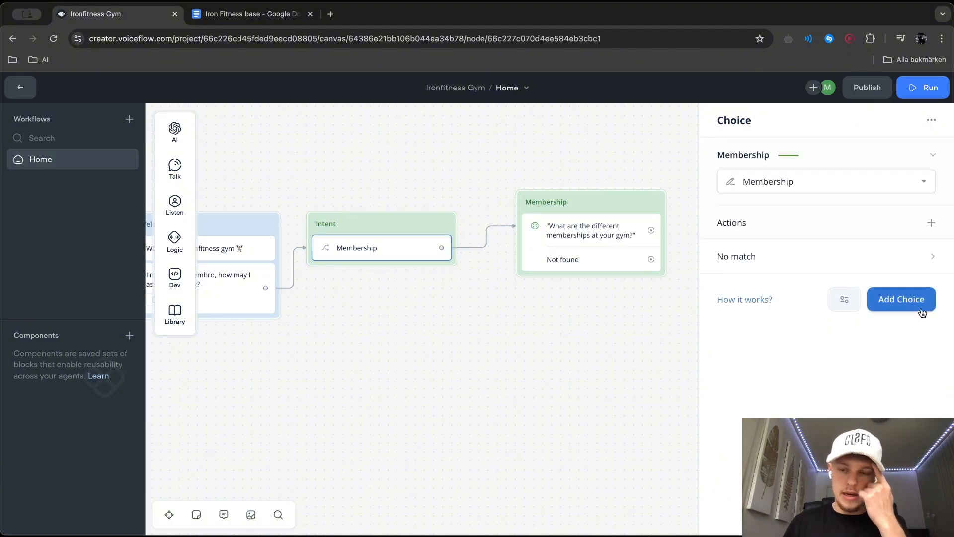
click(901, 298)
click(801, 284)
click(781, 391)
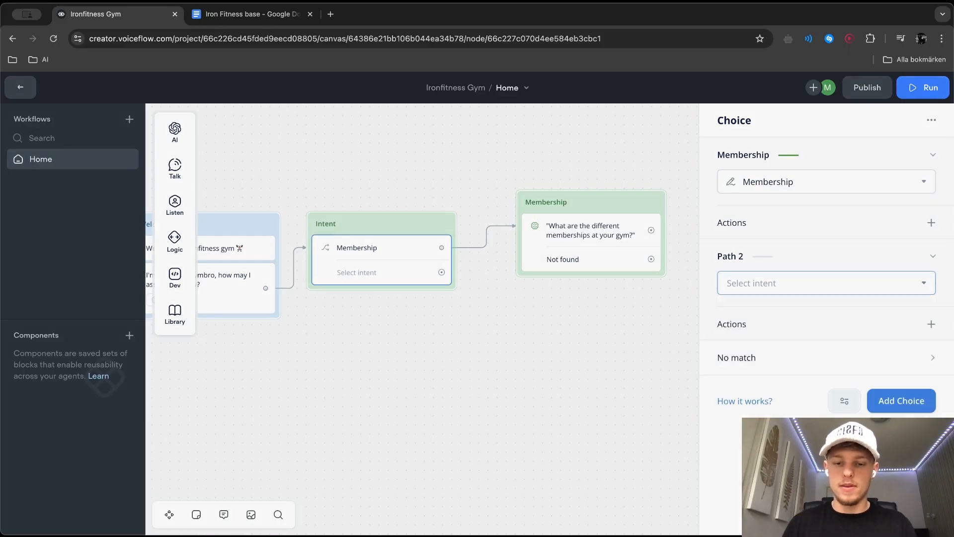
text(Opem)
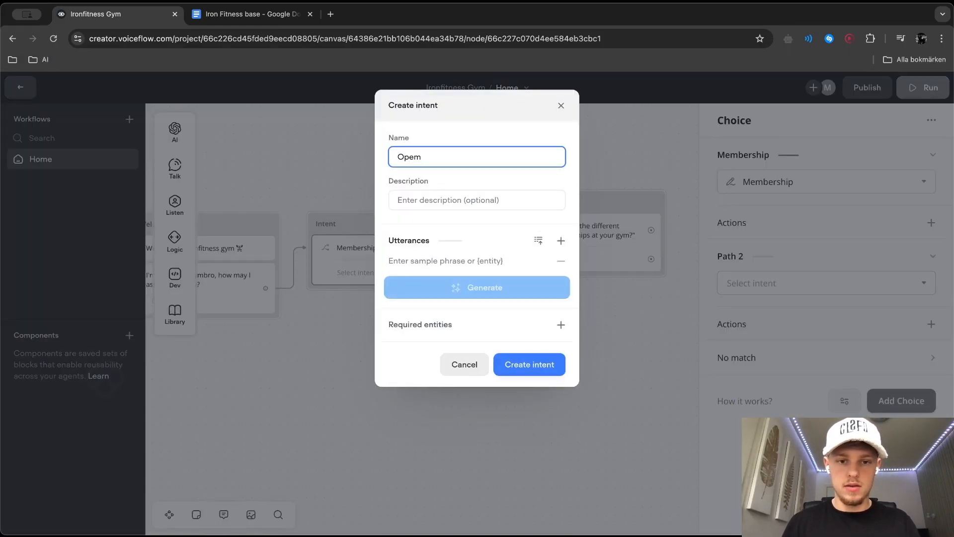
text(nin Times &)
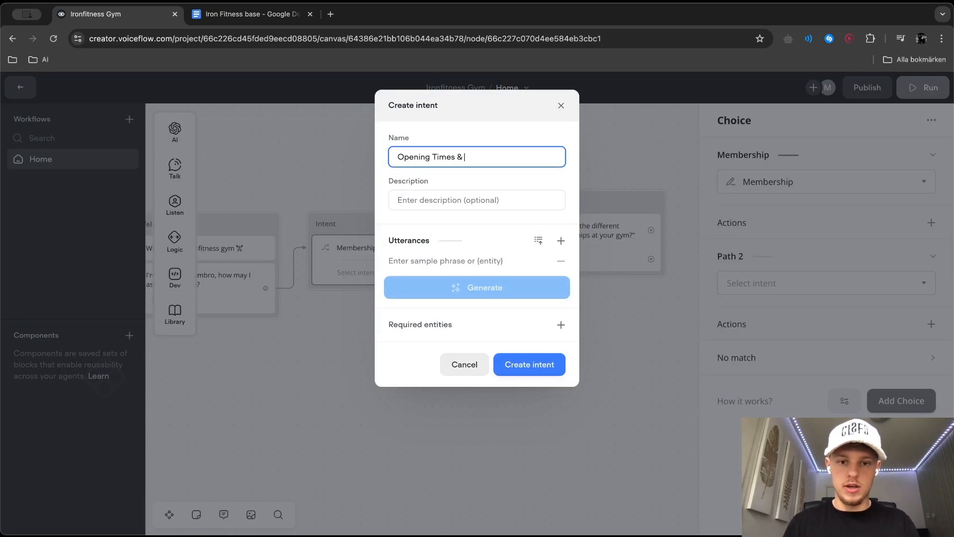
key(Tab)
click(522, 158)
key(BackSpace)
key(BackSpace)
text(n)
click(419, 204)
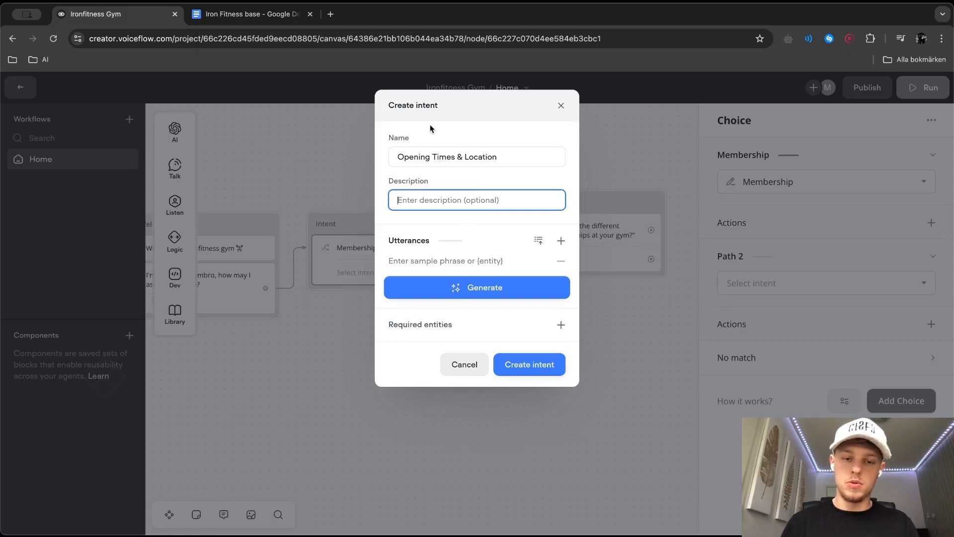
Add the utterances "Where are you located?", "What are your opening times?", "What hours are you staffed?" and "Where can I find you?"
click(478, 261)
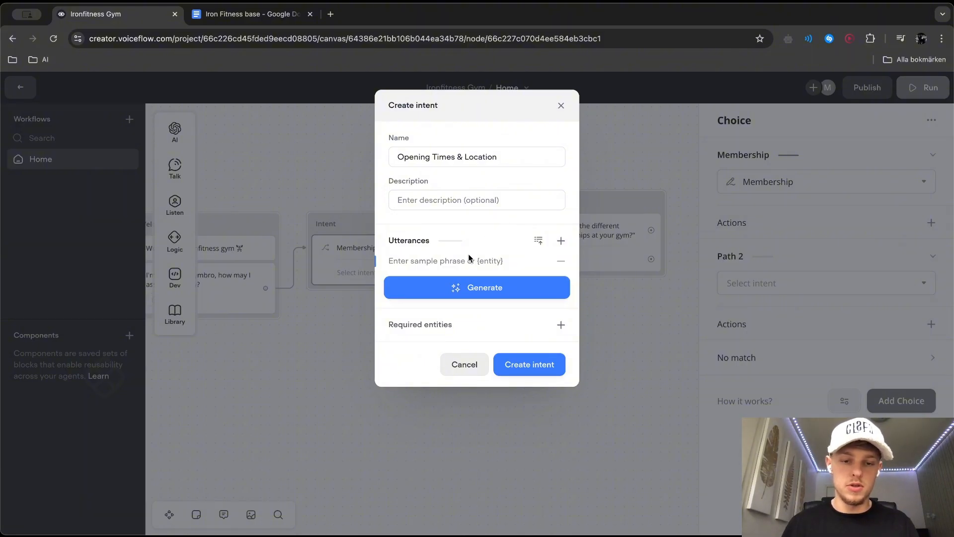
text(Where are you located?)
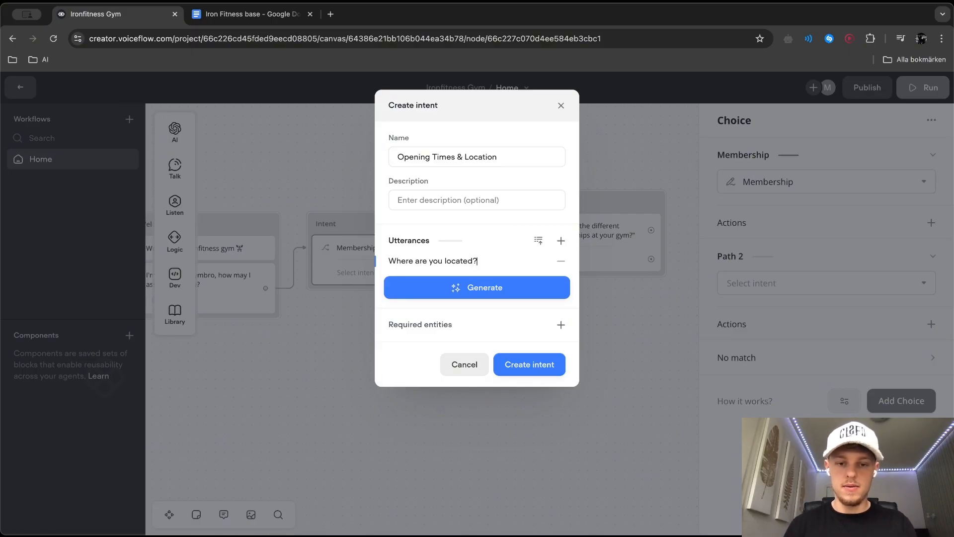
click(560, 241)
text(W)
key(BackSpace)
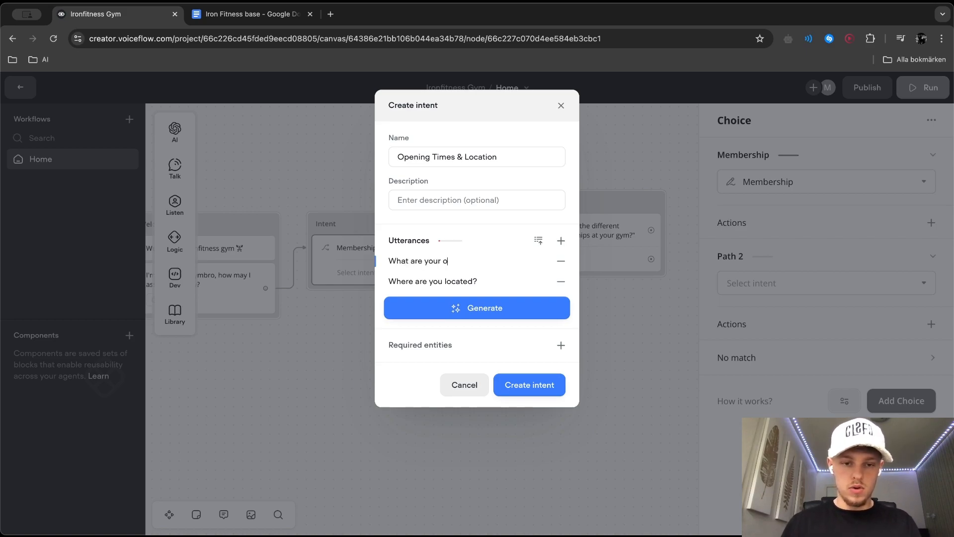
click(560, 240)
text(What hours are you staffed?)
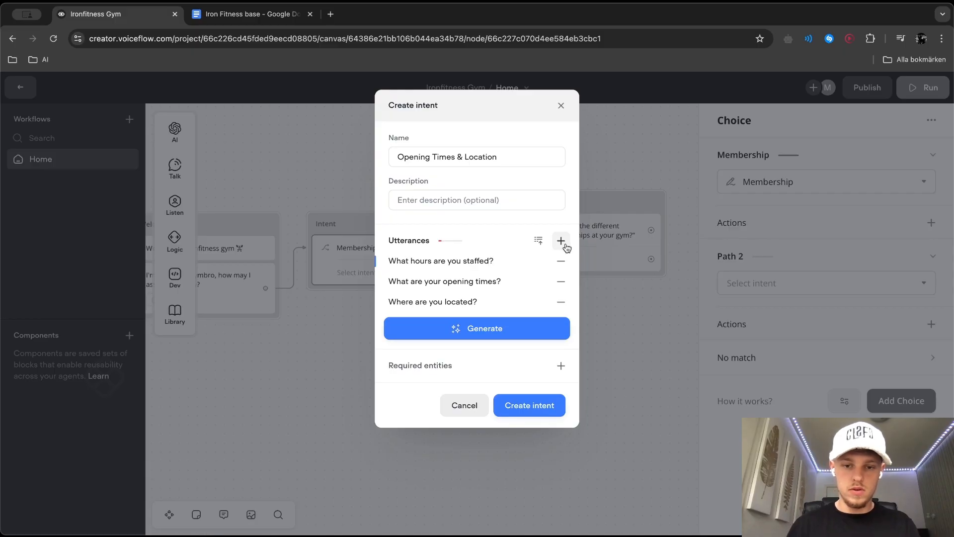
click(561, 241)
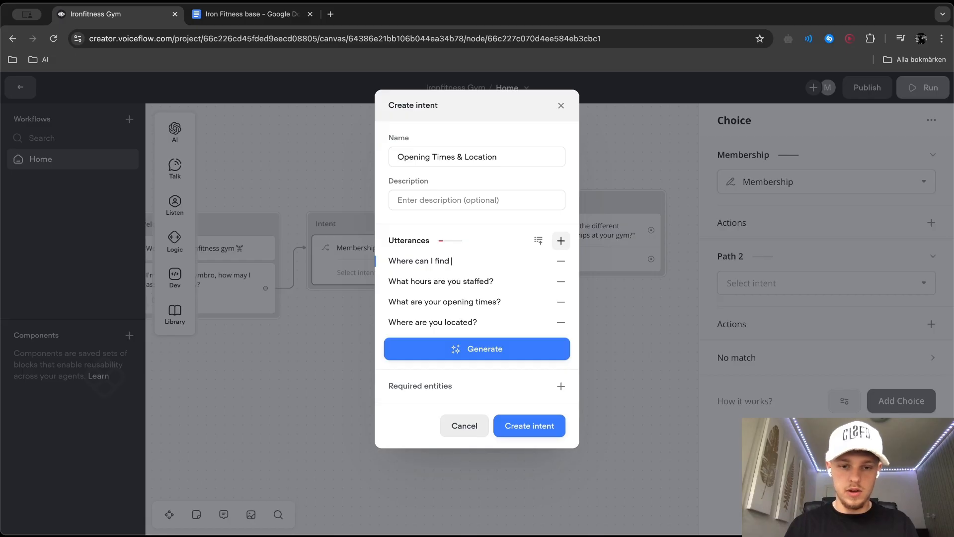
click(562, 241)
click(561, 261)
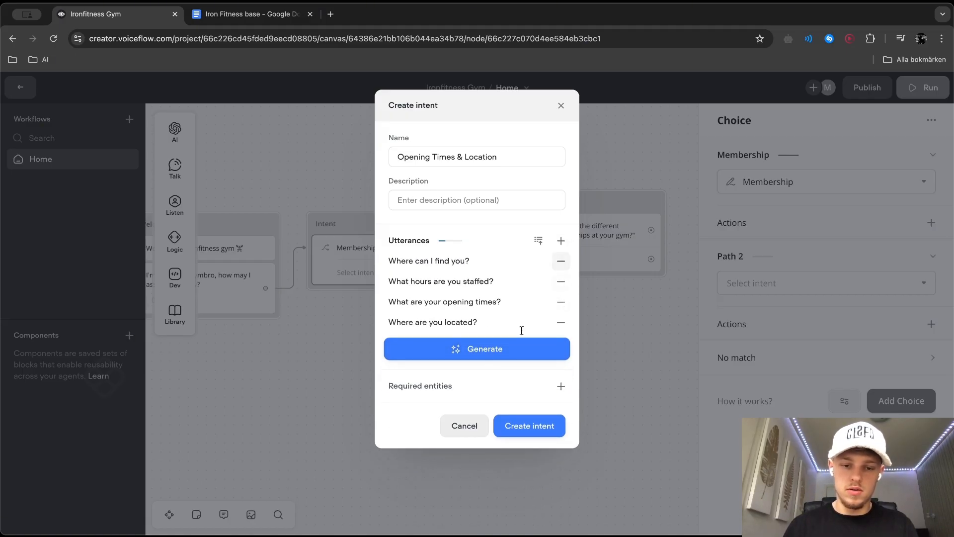
Generate additional utterances for the Opening Times & Location intent and review the list
click(473, 354)
click(490, 378)
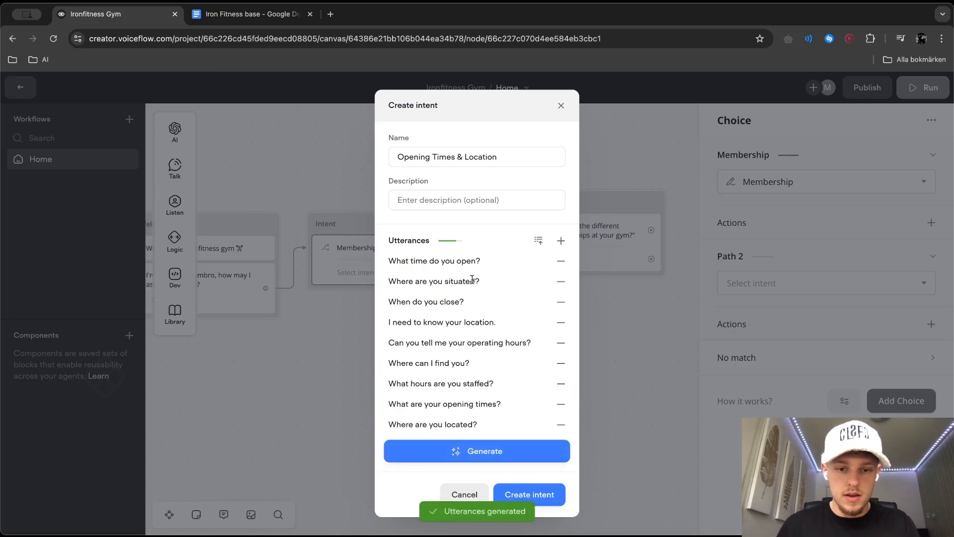
scroll(479, 394, down, 1)
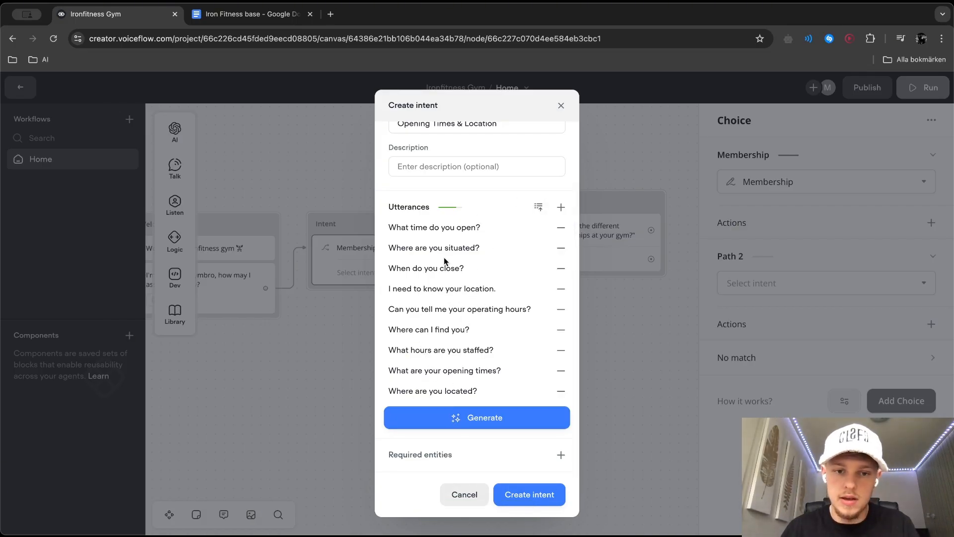
Generate 5 more sample phrases for the Opening Times & Location intent, review the full list, and create the intent
click(499, 418)
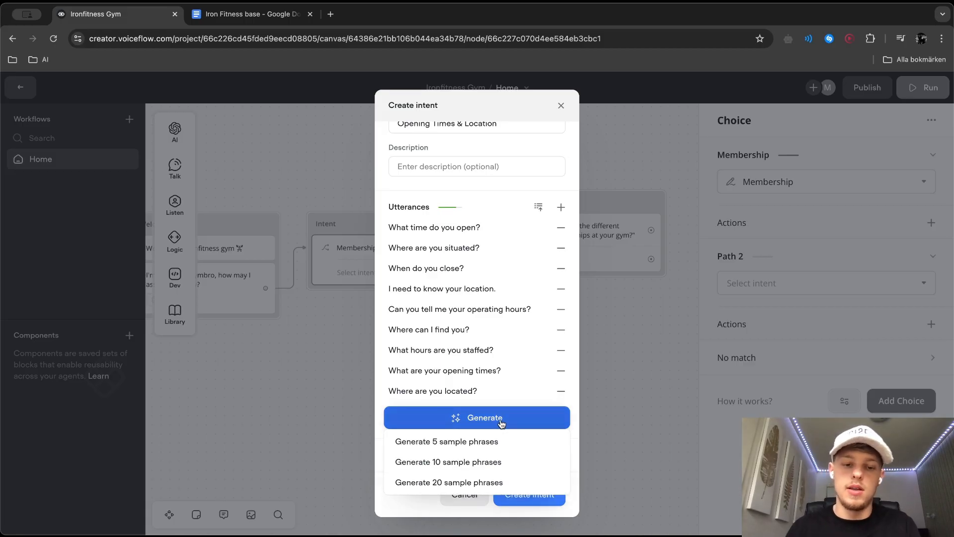
click(484, 440)
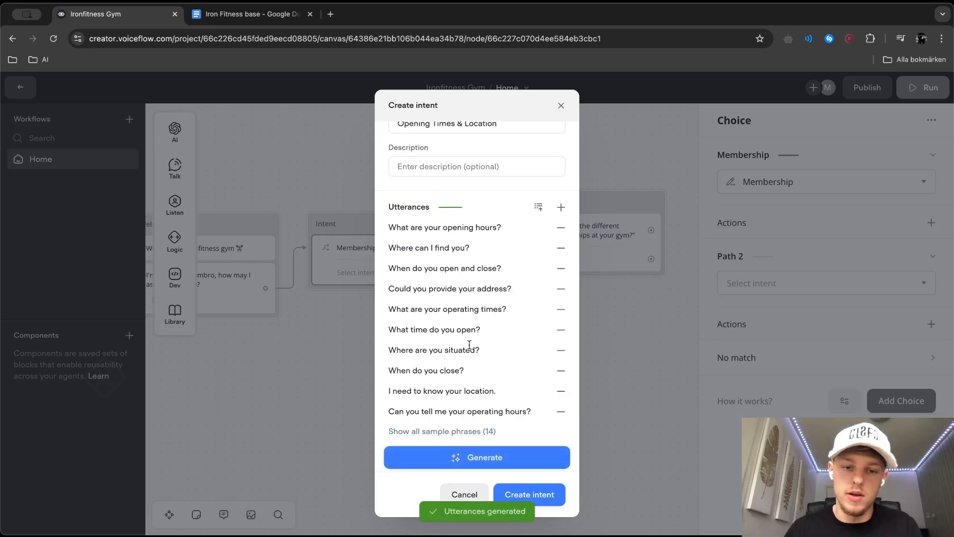
click(433, 447)
scroll(437, 397, down, 3)
scroll(441, 370, up, 5)
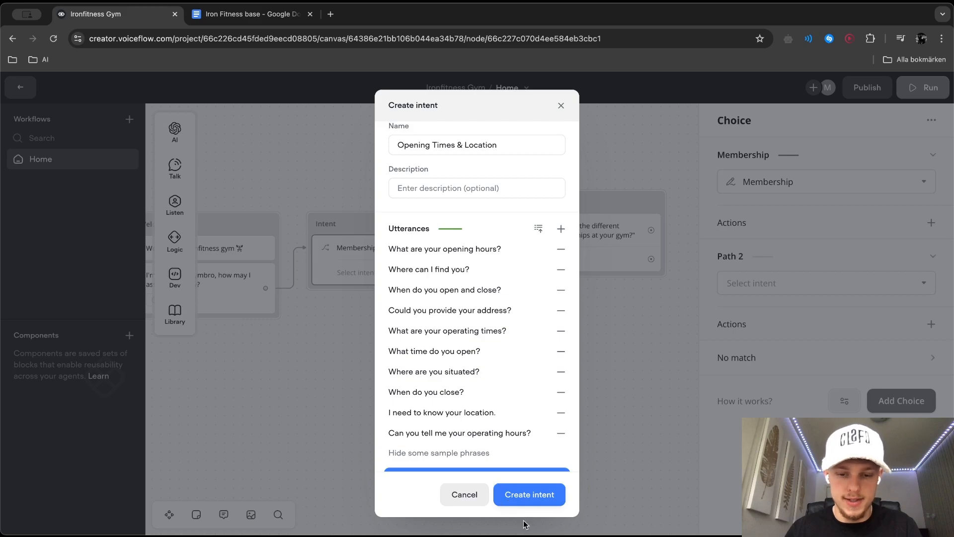
click(551, 503)
Connect the Opening Times & Location path to a new Knowledge Base Response AI step asking "What are your opening times and where are you located?"
drag(440, 272, 531, 313)
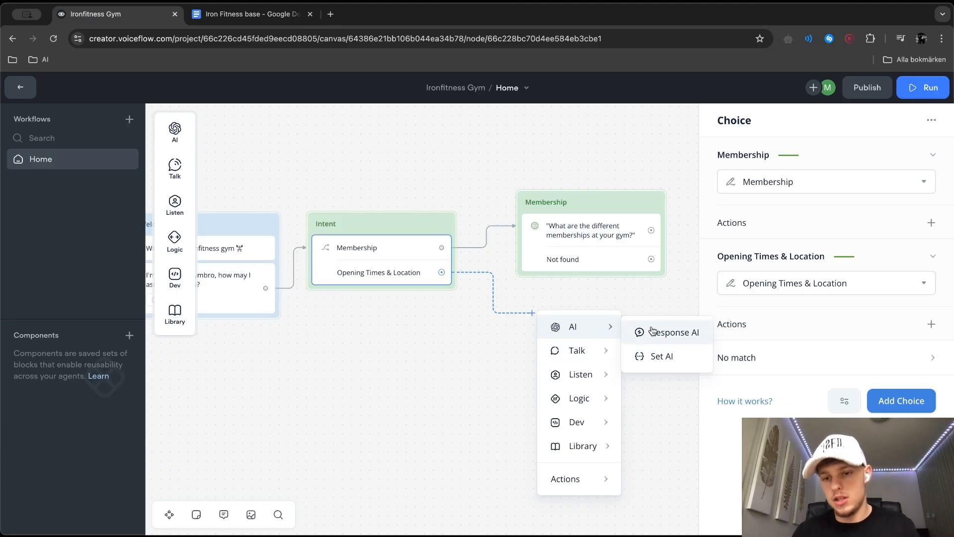
click(649, 330)
click(785, 175)
click(756, 229)
text(What are your opening times andn)
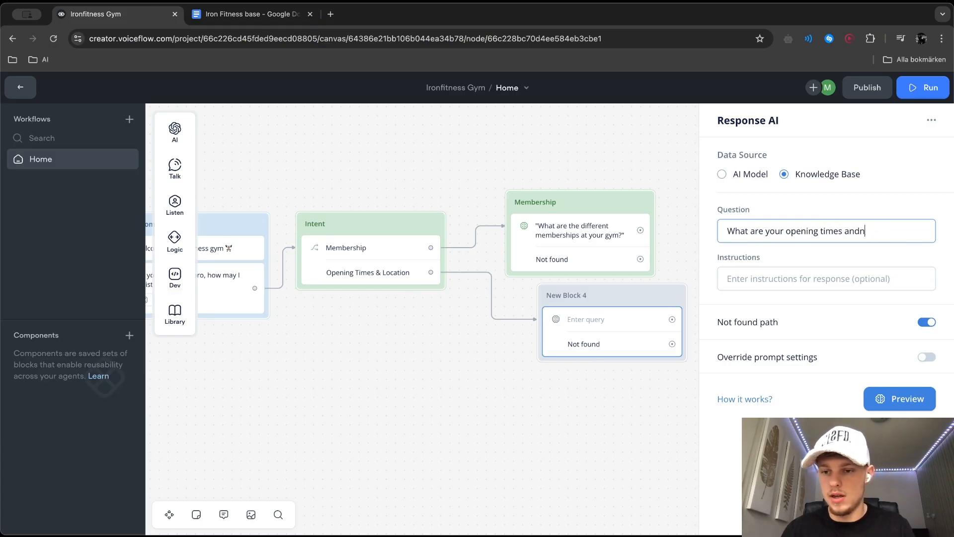
text(you located)
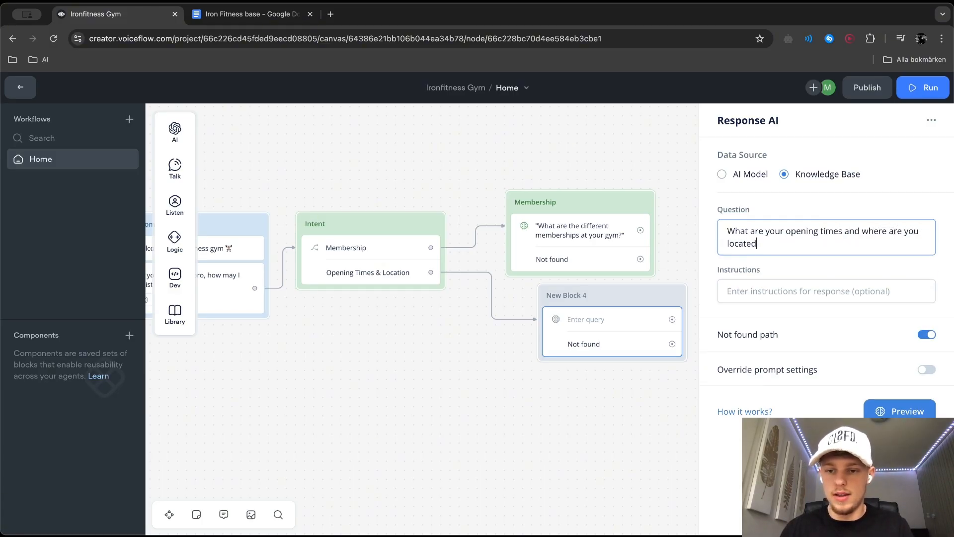
text(=)
key(Tab)
click(779, 240)
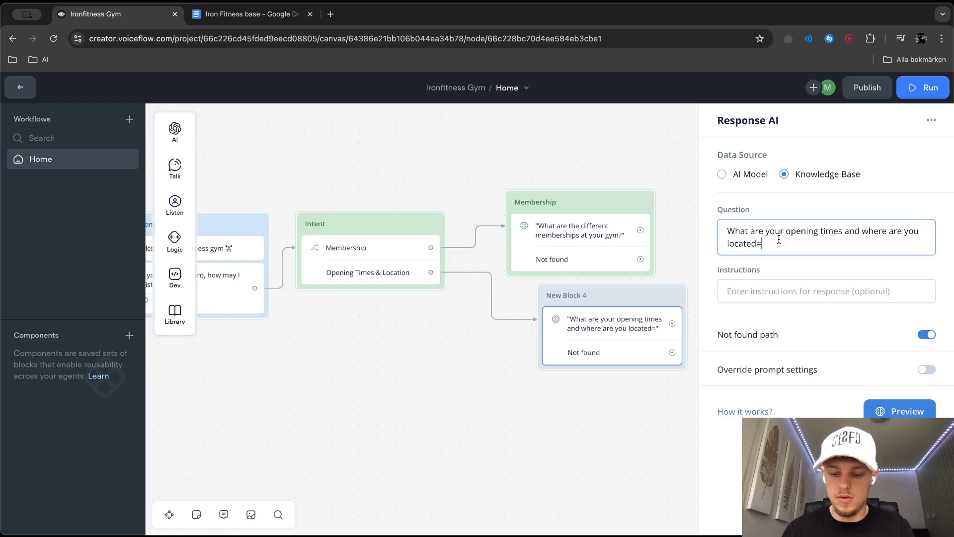
Enter the instructions "Provide information about the opening time, locaiton and staffed hours? Write in bullet points" and preview the response
key(Tab)
text(Provide information about the opening time,)
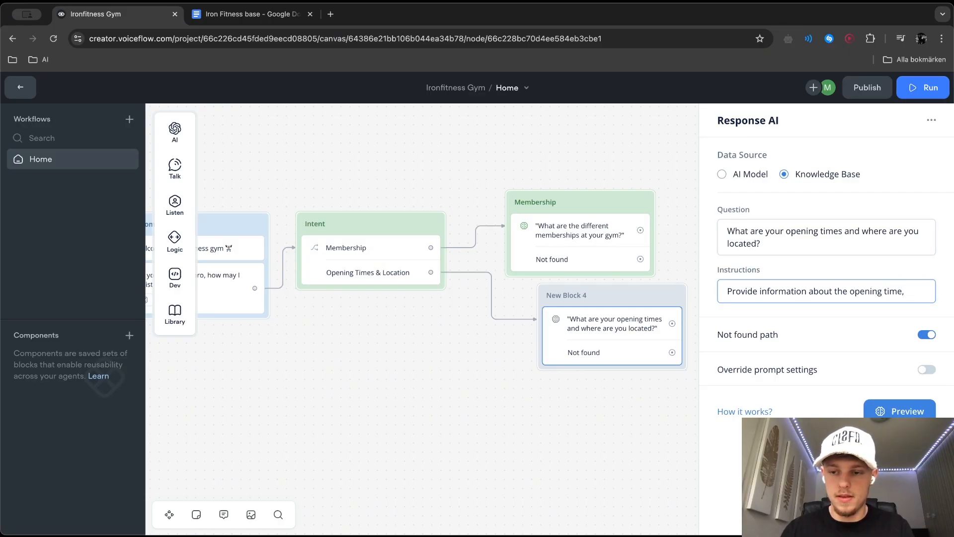
text( locaiton)
text( and staffed ho)
text(urs? Write in )
text(bukl)
key(BackSpace)
key(BackSpace)
text(llet points)
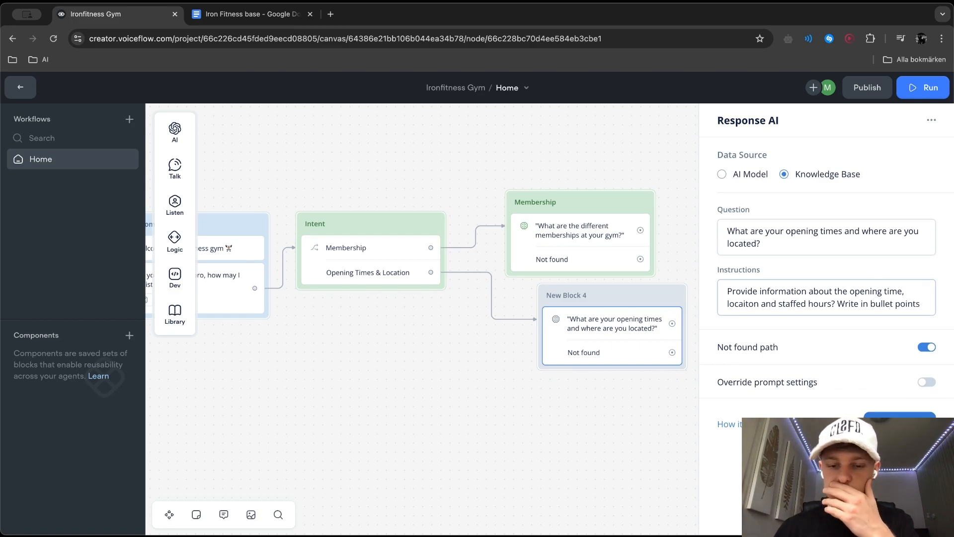
click(898, 422)
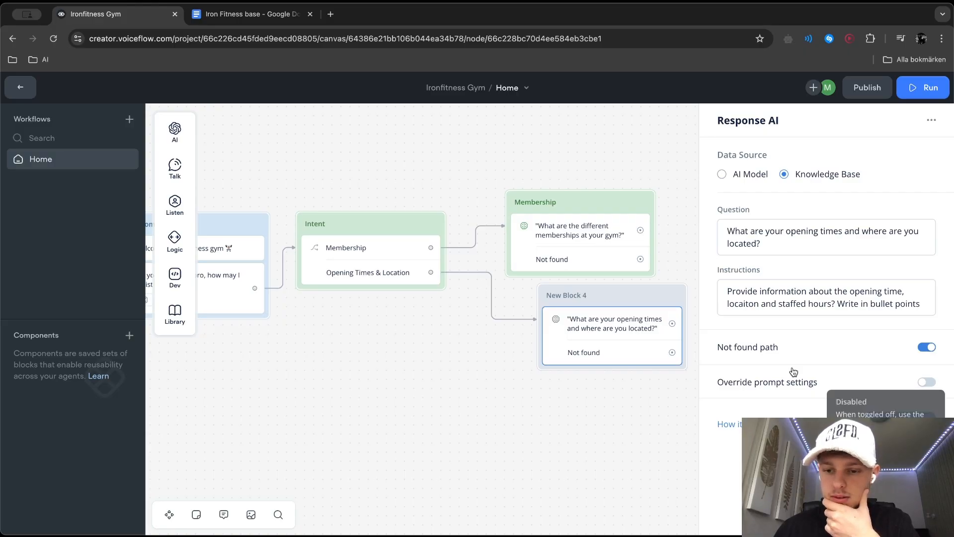
scroll(815, 377, down, 1)
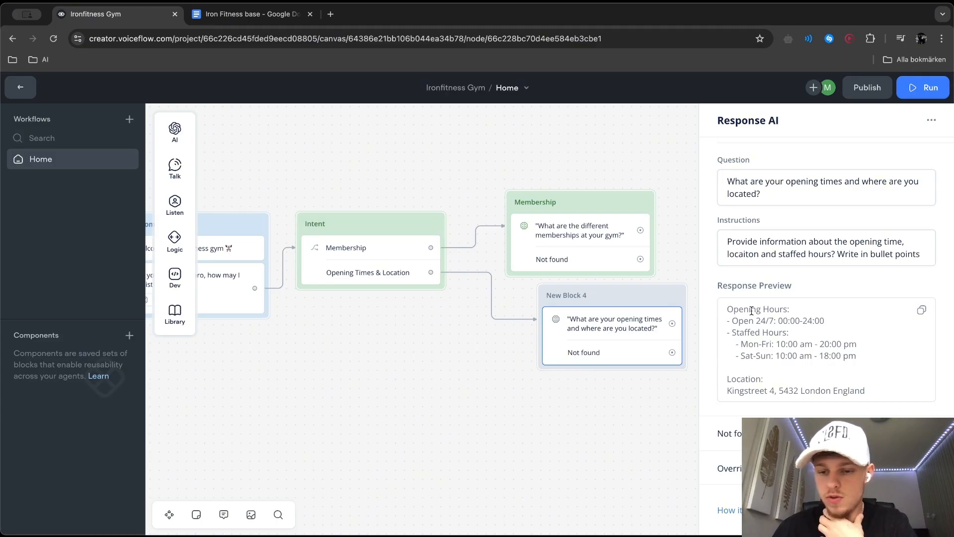
Rename the new opening times response block as Location & Opening Times
double_click(557, 293)
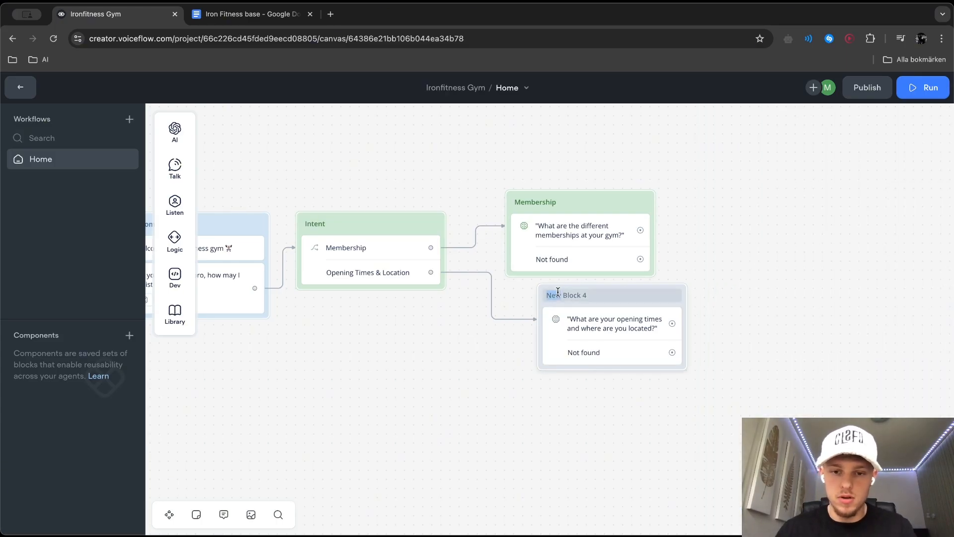
triple_click(558, 293)
text(Location & Open)
key(BackSpace)
key(BackSpace)
key(BackSpace)
key(BackSpace)
text(Opening Times)
click(823, 369)
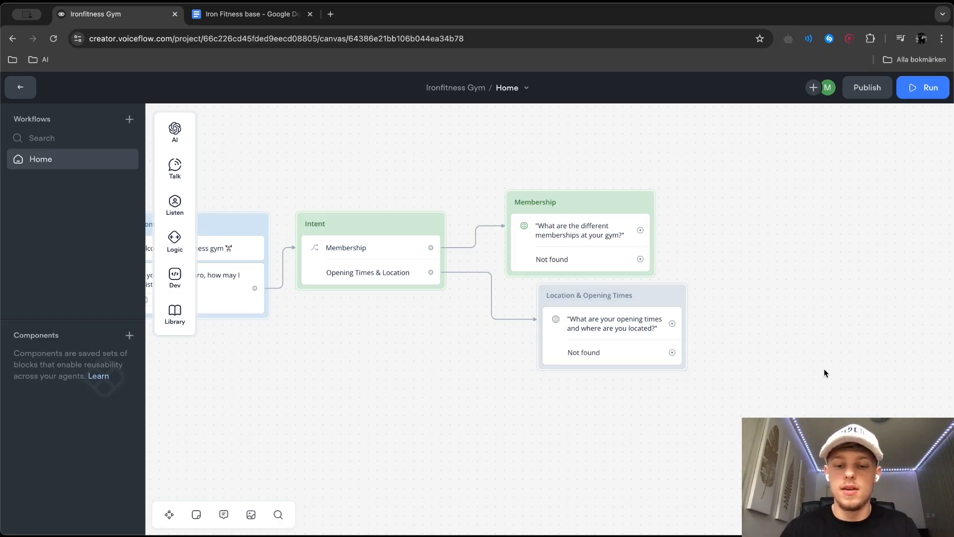
Set the Location & Opening Times block's color to green and align the block beneath the Membership block
click(617, 294)
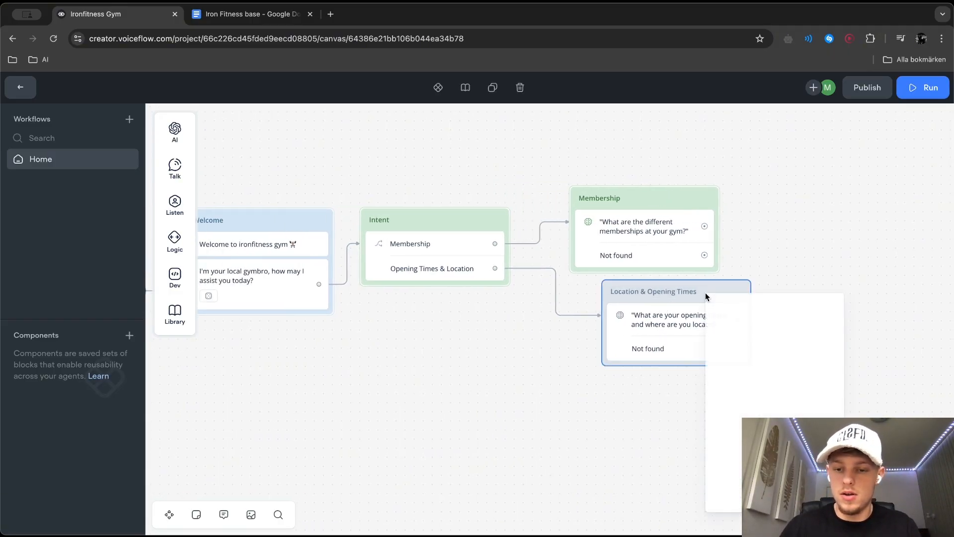
mouse_move(760, 333)
mouse_move(726, 310)
click(632, 358)
click(631, 440)
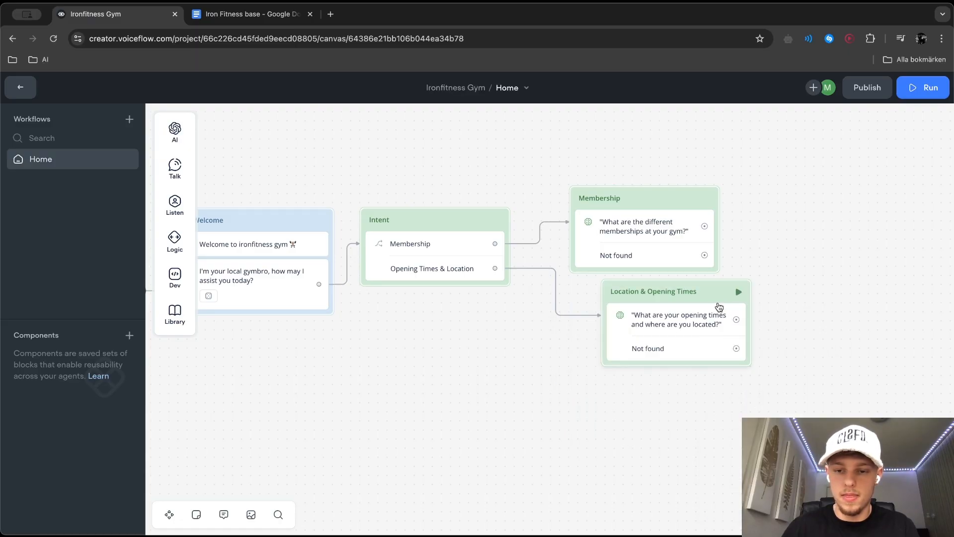
drag(705, 294, 676, 295)
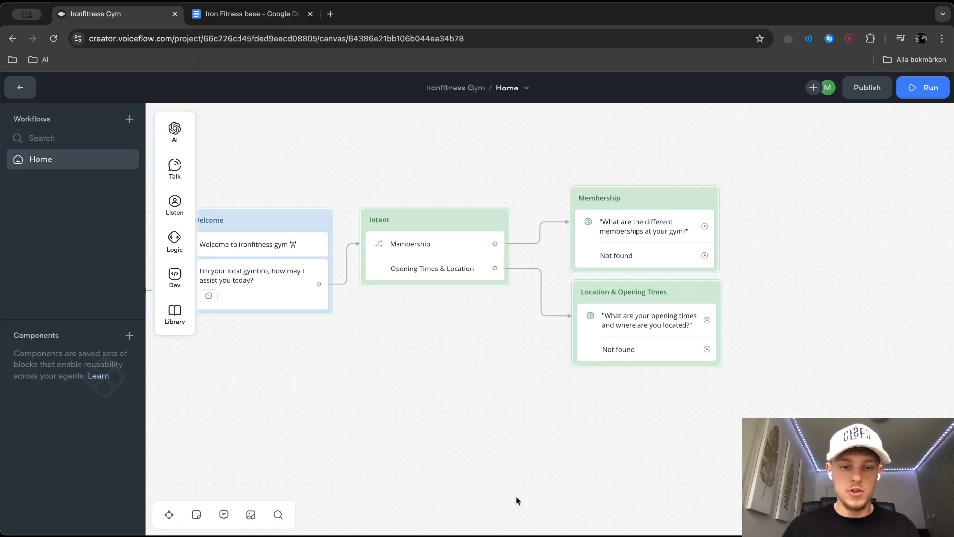
Add a third path to the Intent block's Choice step and name its new intent Social Media
click(426, 262)
click(912, 263)
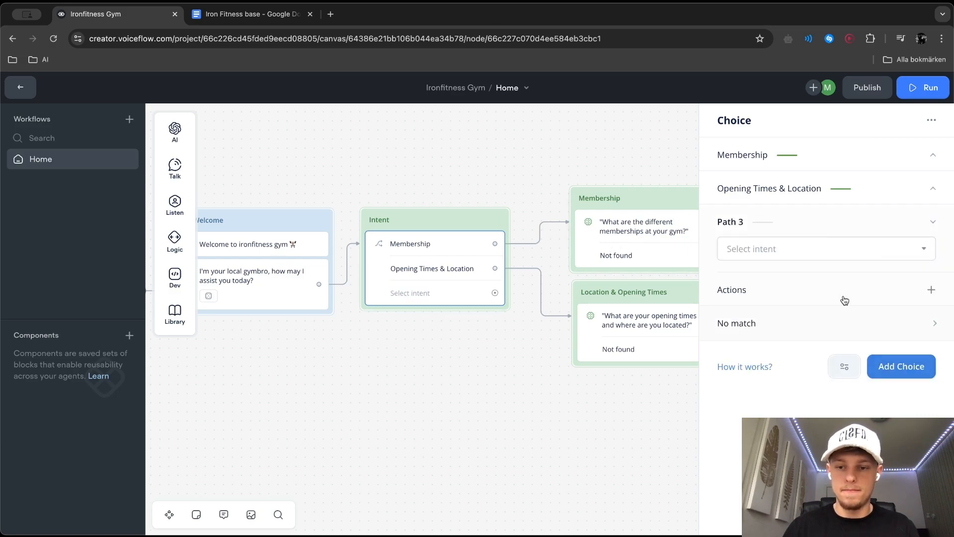
click(784, 249)
click(788, 390)
text(Socail)
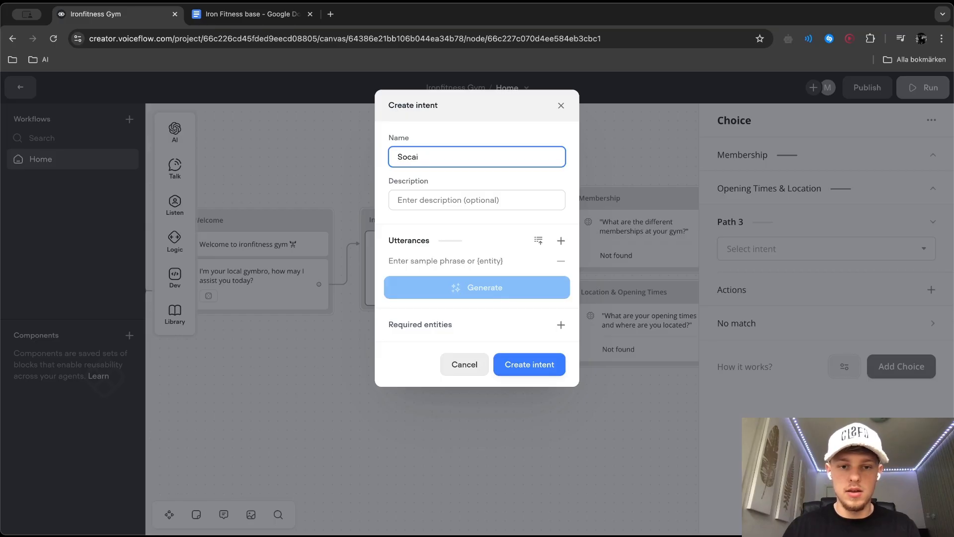
Add the utterances "What social media do you have", "How do I find your social media" and "Can I contact you on instagram?"
click(494, 258)
text(What social media do you have)
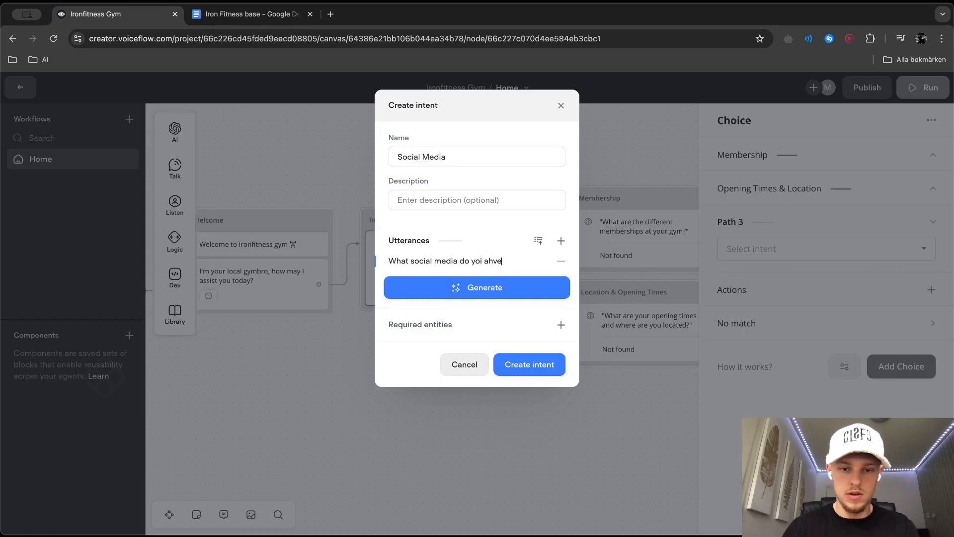
click(561, 240)
text(How do i)
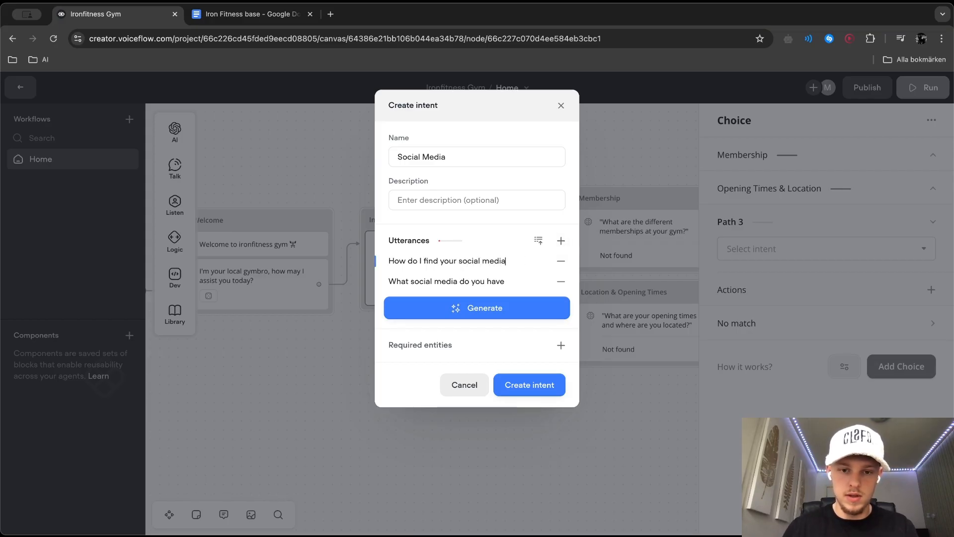
click(561, 241)
text(Can I contact you on instagraM)
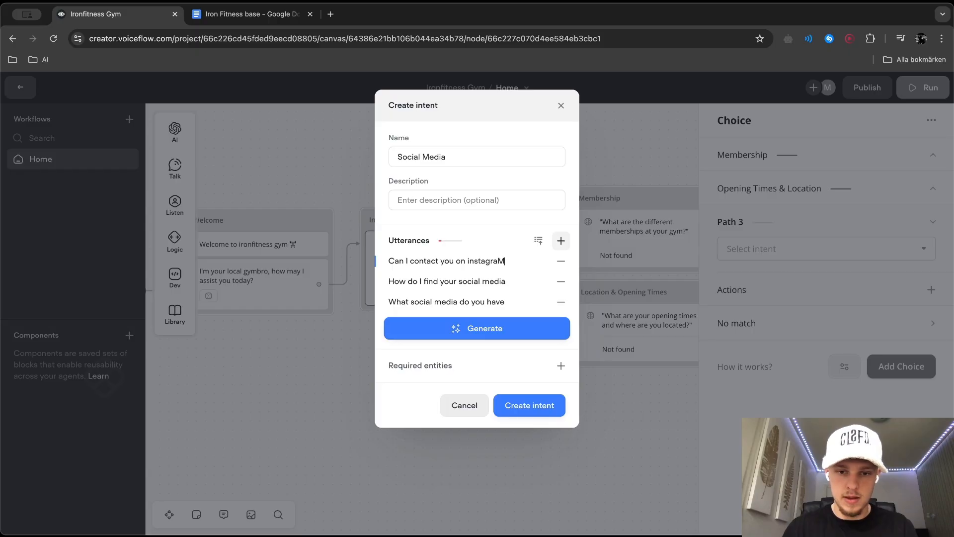
key(BackSpace)
text(m)
Add the utterances "Do you have snapchat?" and "Do you have instagram?", and generate 10 more sample phrases
click(562, 235)
text(Do you have snapchat?)
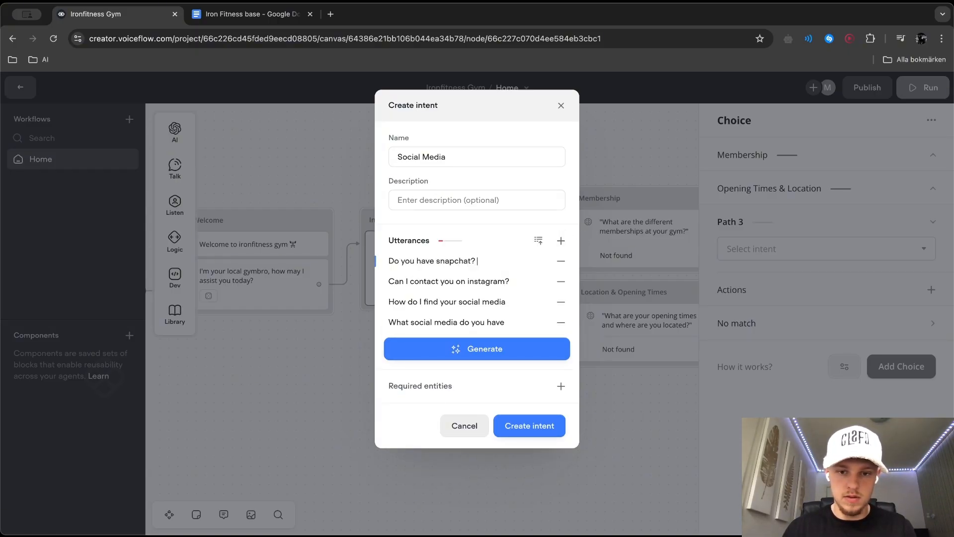
click(561, 241)
text(Do you have)
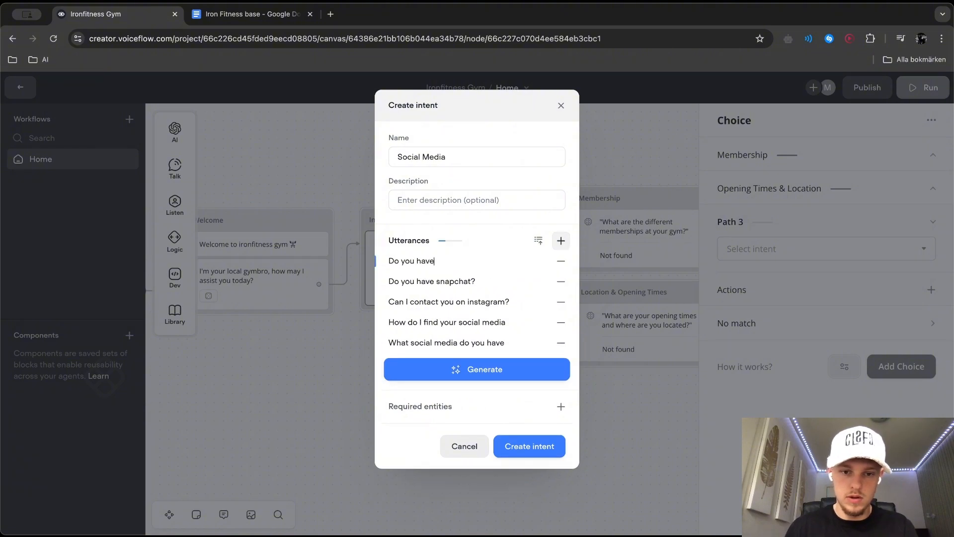
text(?)
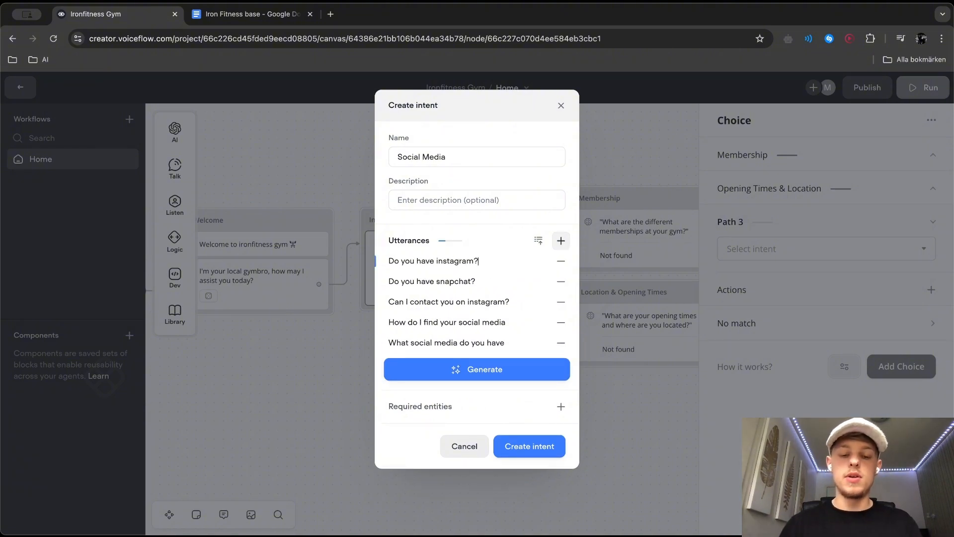
click(470, 373)
click(475, 410)
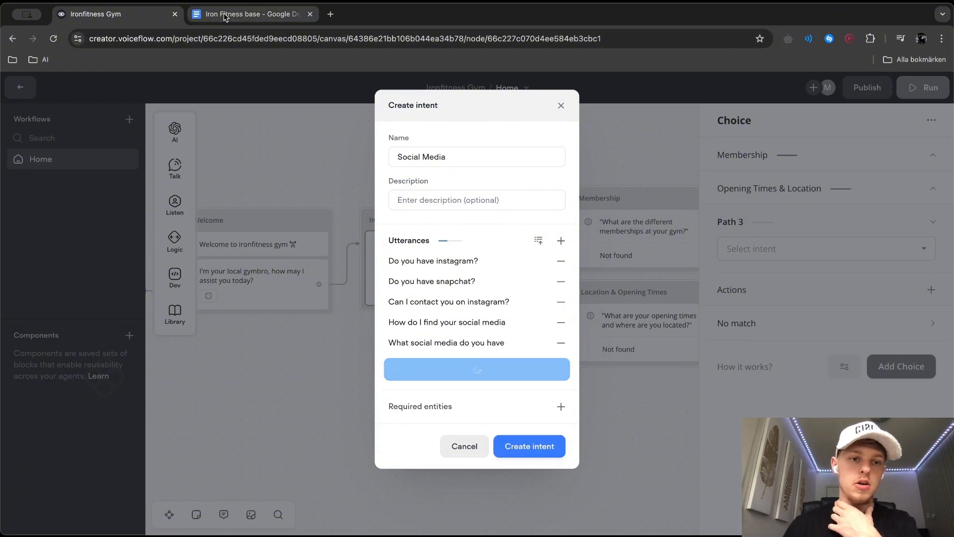
Check the Iron Fitness base document in Google Docs for social media details, and create the Social Media intent in Voiceflow
click(246, 14)
scroll(359, 301, down, 3)
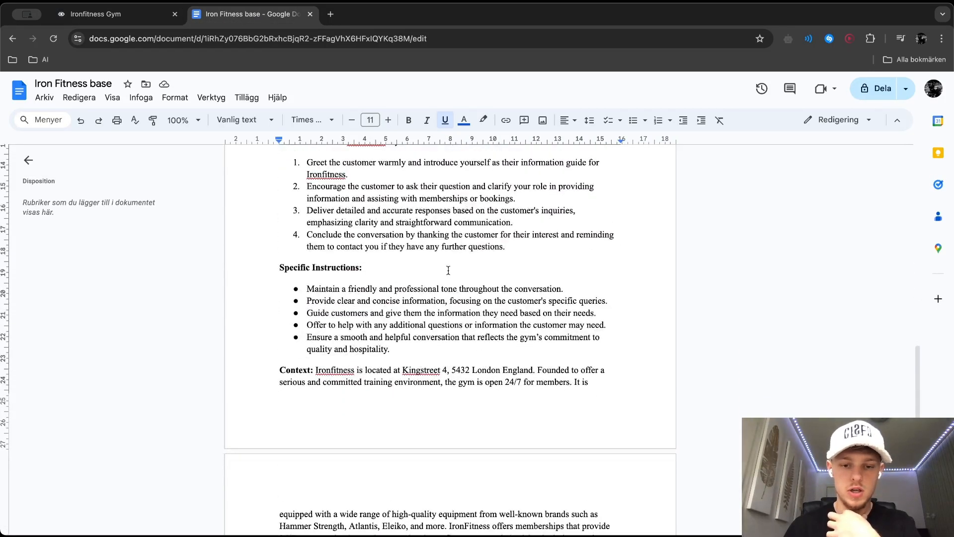
scroll(360, 365, down, 4)
scroll(359, 366, down, 10)
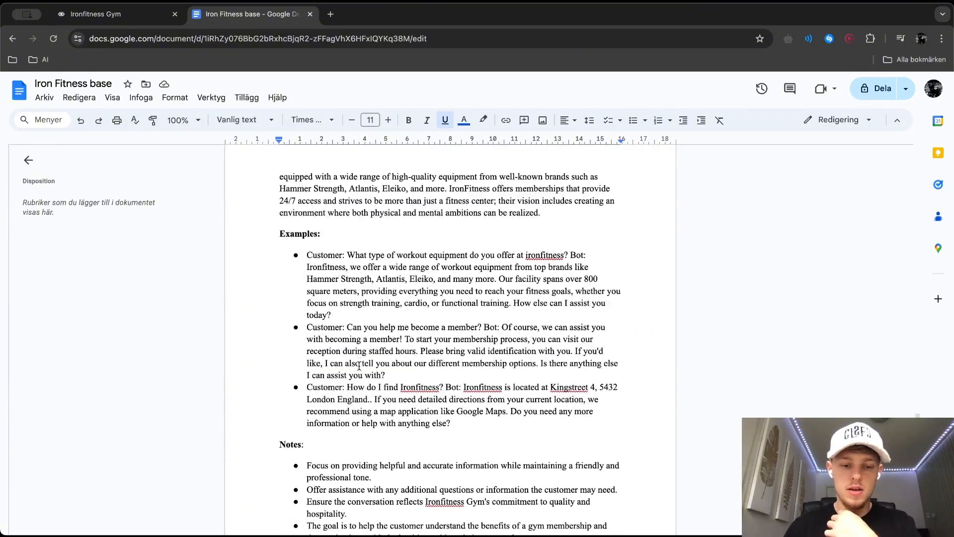
scroll(359, 366, up, 3)
scroll(359, 365, up, 6)
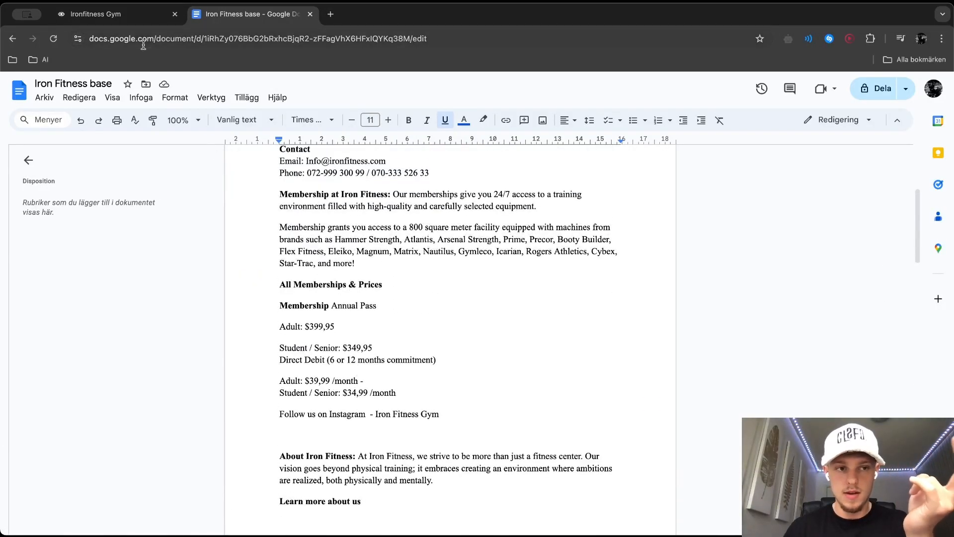
click(133, 19)
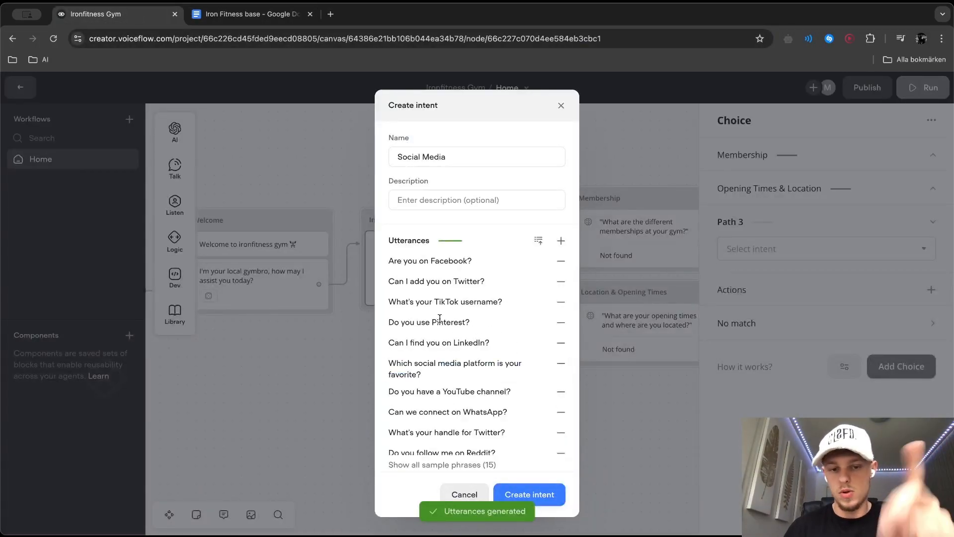
click(545, 499)
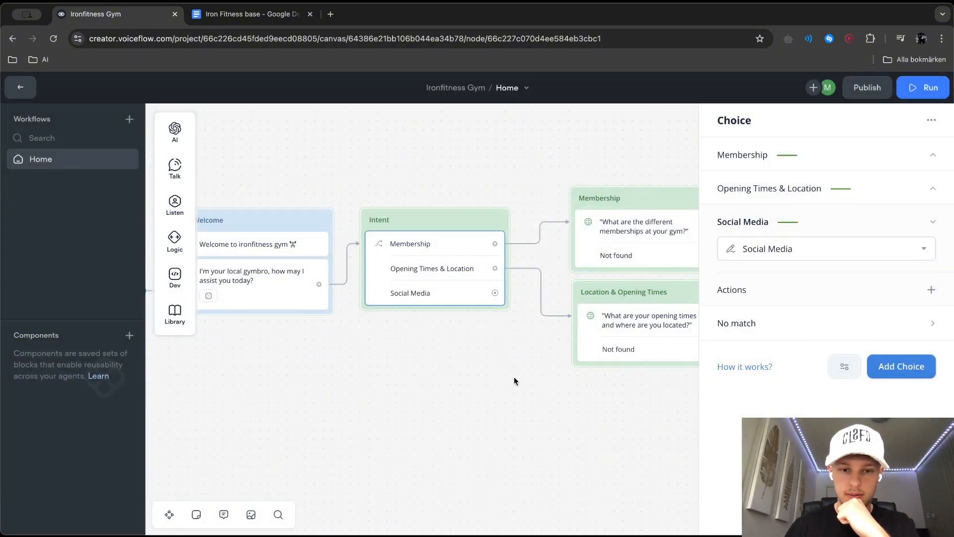
drag(496, 296, 580, 392)
mouse_move(641, 226)
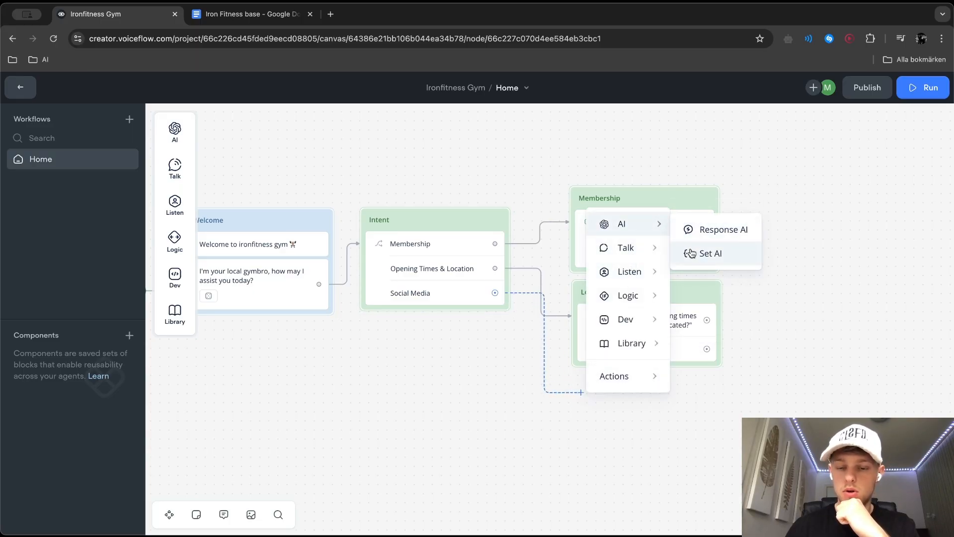
click(691, 253)
key(Delete)
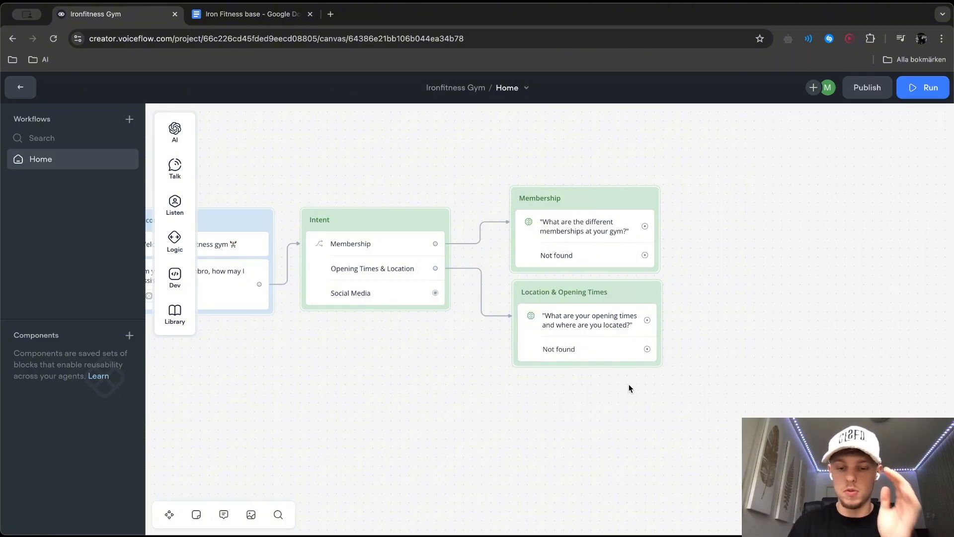
Connect the Social Media path to a new Response AI step that uses the Knowledge Base and asks "What social do you have?"
drag(437, 300, 528, 389)
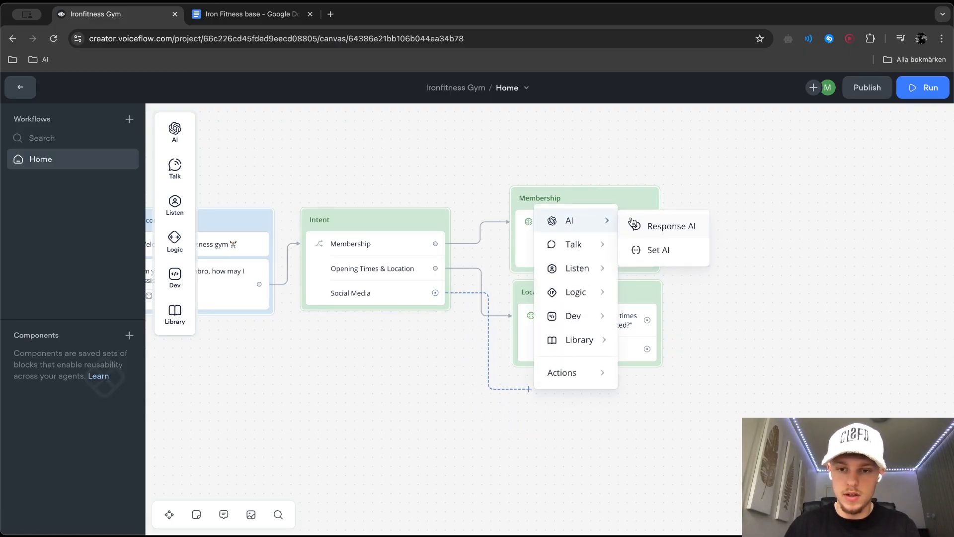
click(656, 224)
click(784, 174)
click(751, 226)
text(What os)
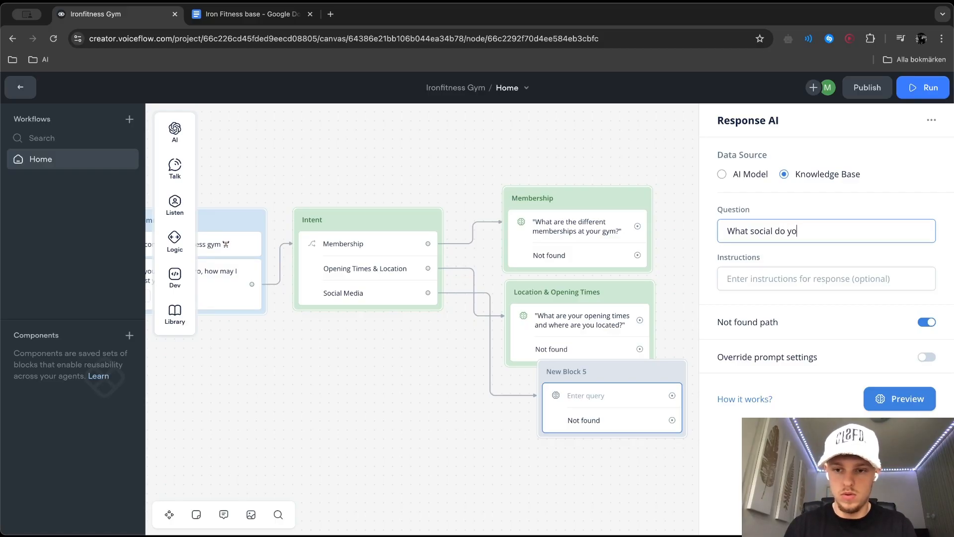
Enter the instructions "Provide information about the different social media handels you have" for the social media response and preview the answer
click(749, 283)
text(Provide infro)
key(BackSpace)
key(BackSpace)
text(o)
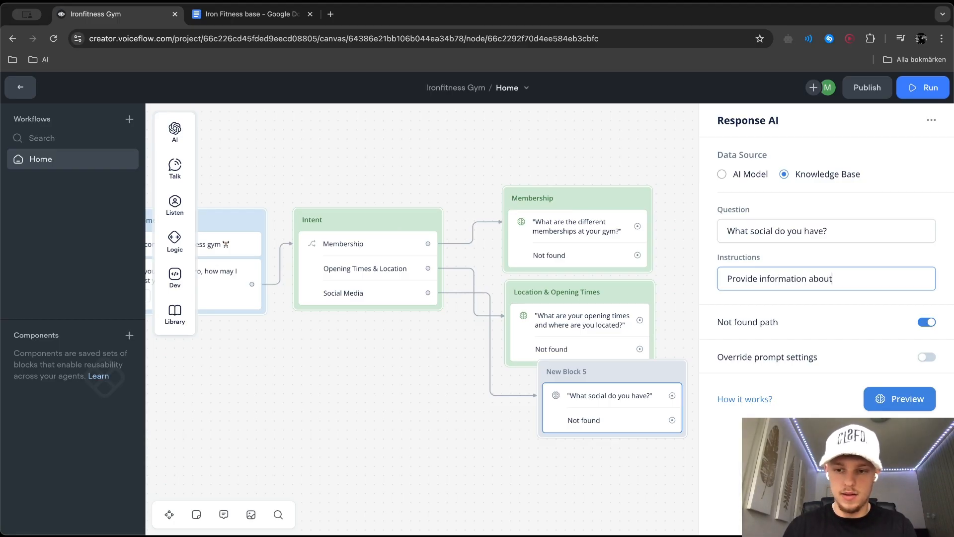
text(rmation about the different social med)
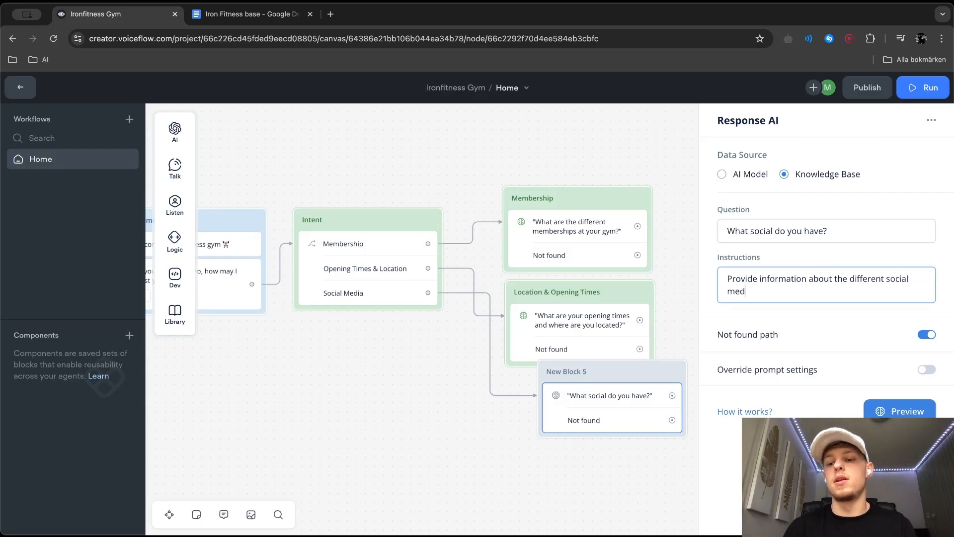
text(ia handekls s you have)
click(900, 406)
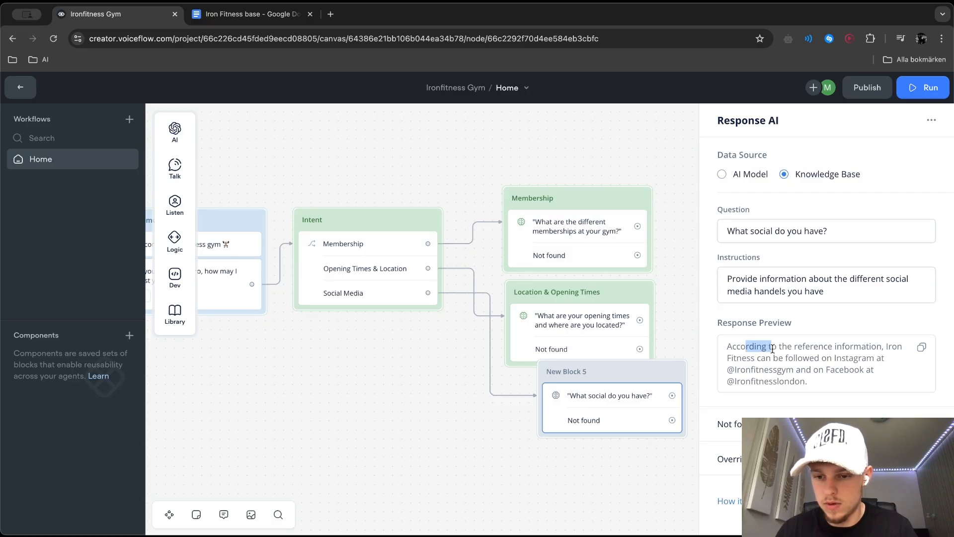
Reword the instructions to "Provide information about the different social media the gym has" and preview the response again
drag(846, 290, 755, 291)
key(BackSpace)
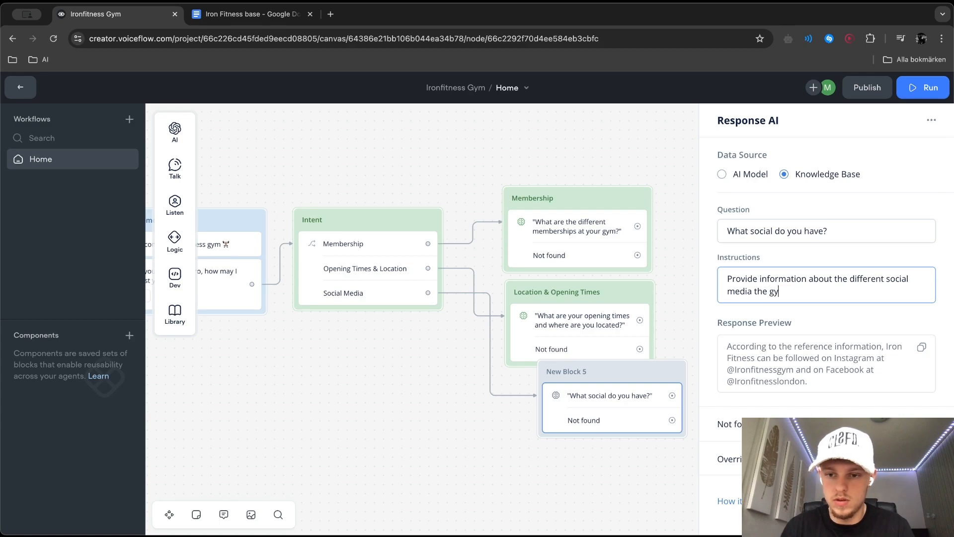
key(Return)
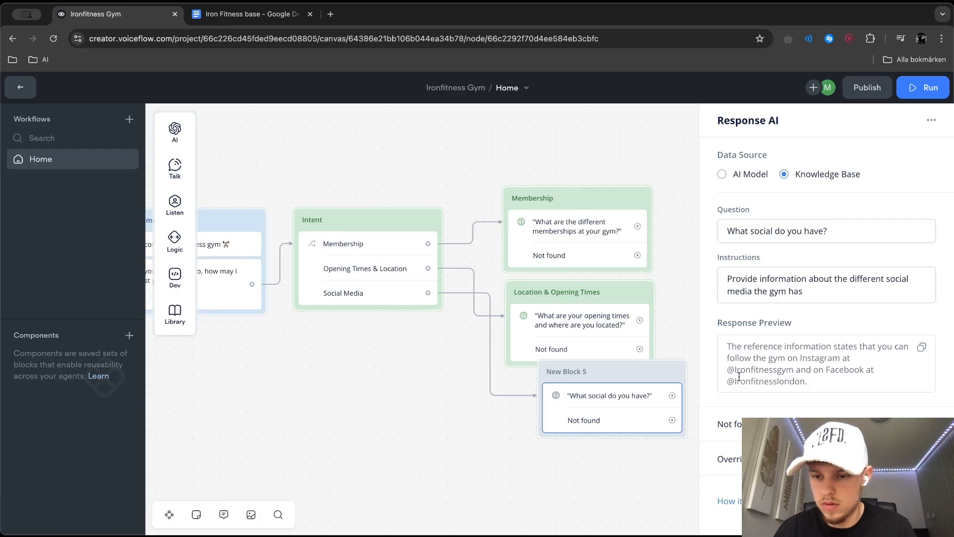
Rename the new block holding the "What social do you have?" question to "Social Media"
double_click(572, 370)
key(BackSpace)
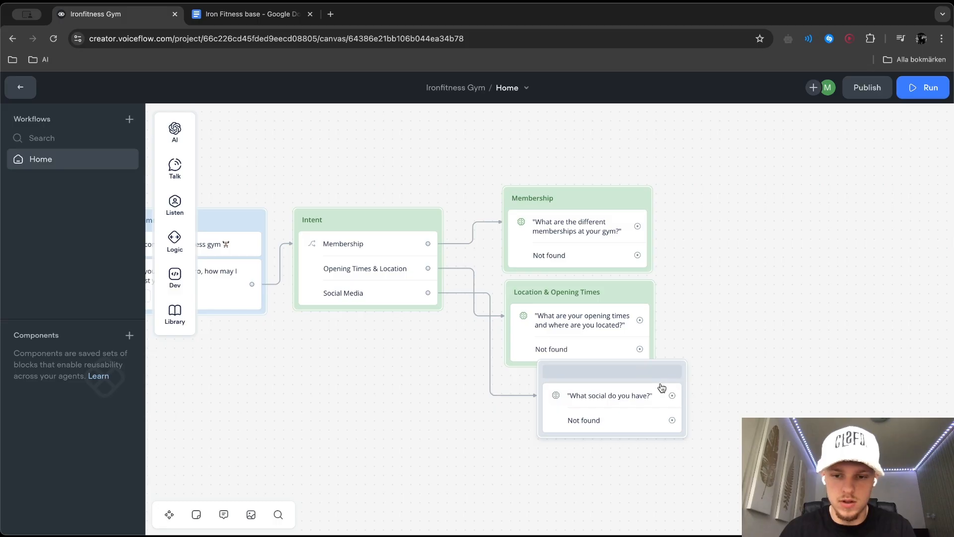
text(Social Media)
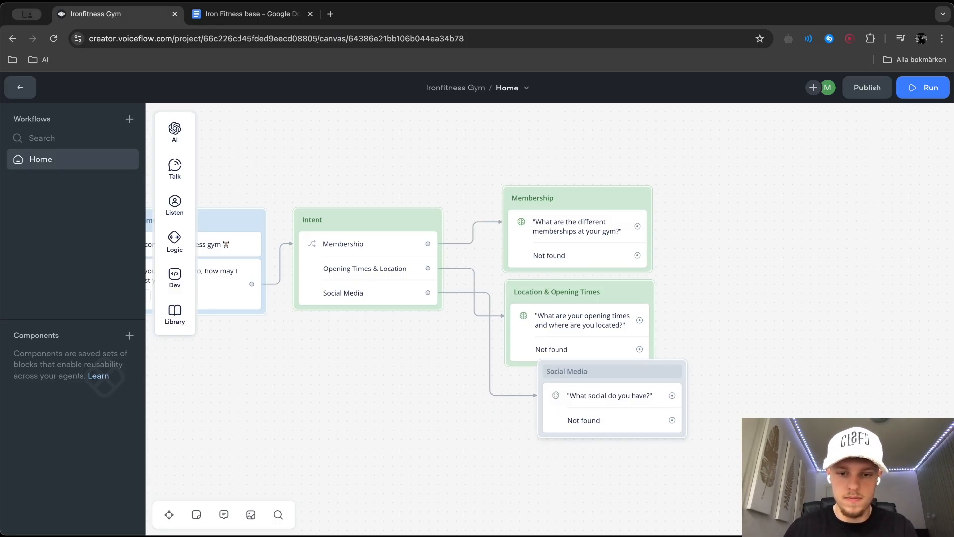
key(Return)
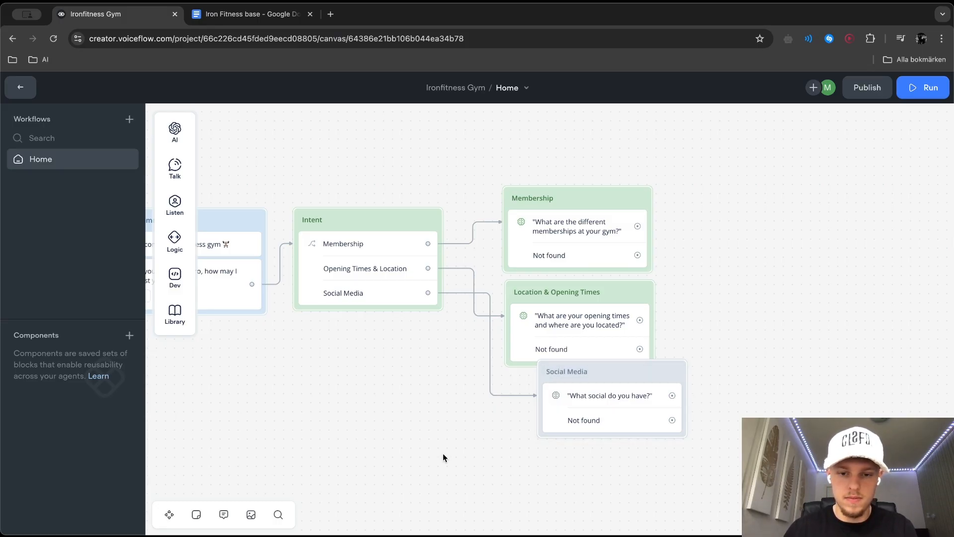
Shift the Social Media block slightly towards the Intent block and set its block color to green
drag(615, 375, 596, 375)
right_click(595, 374)
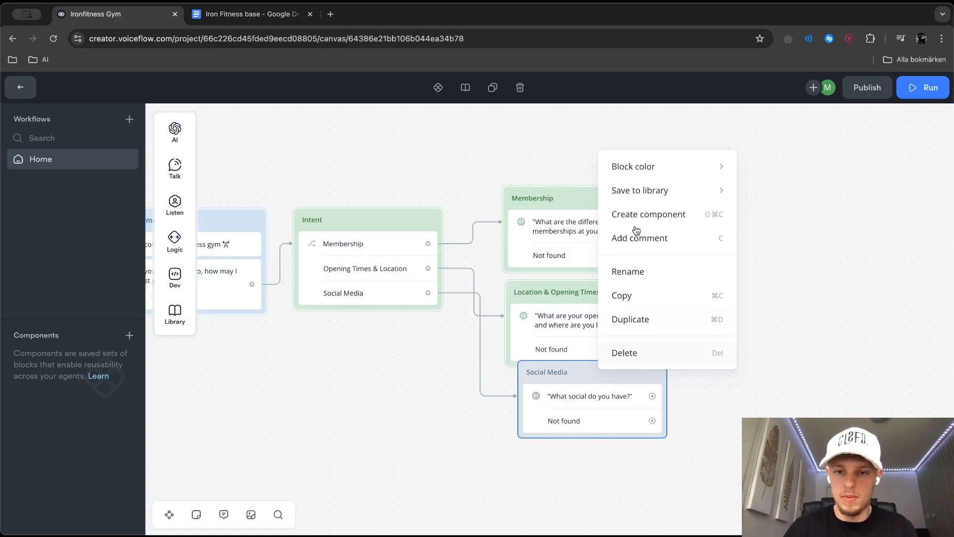
mouse_move(645, 167)
click(808, 220)
click(342, 447)
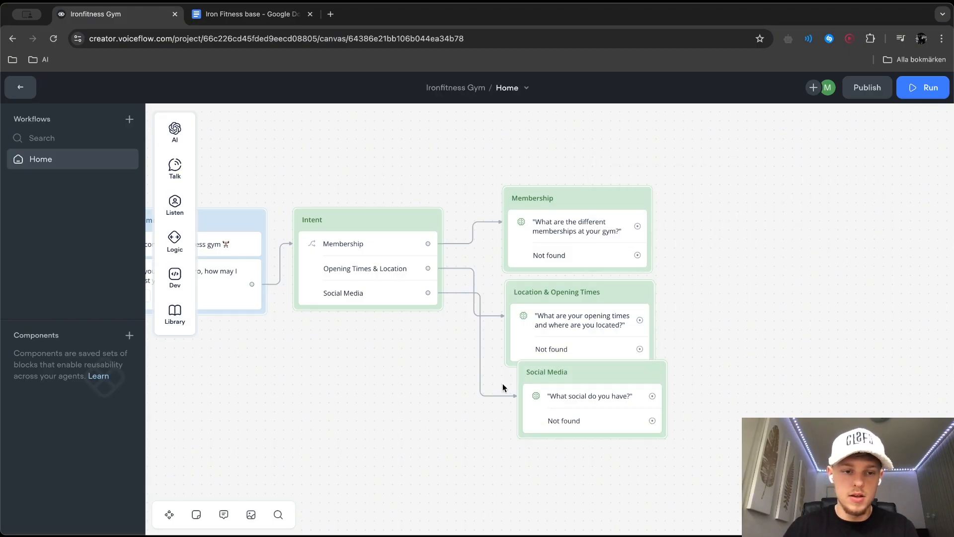
Train the agent, run a test from the start and ask about the gym's memberships, reviewing the reply
scroll(502, 383, left, 4)
click(392, 232)
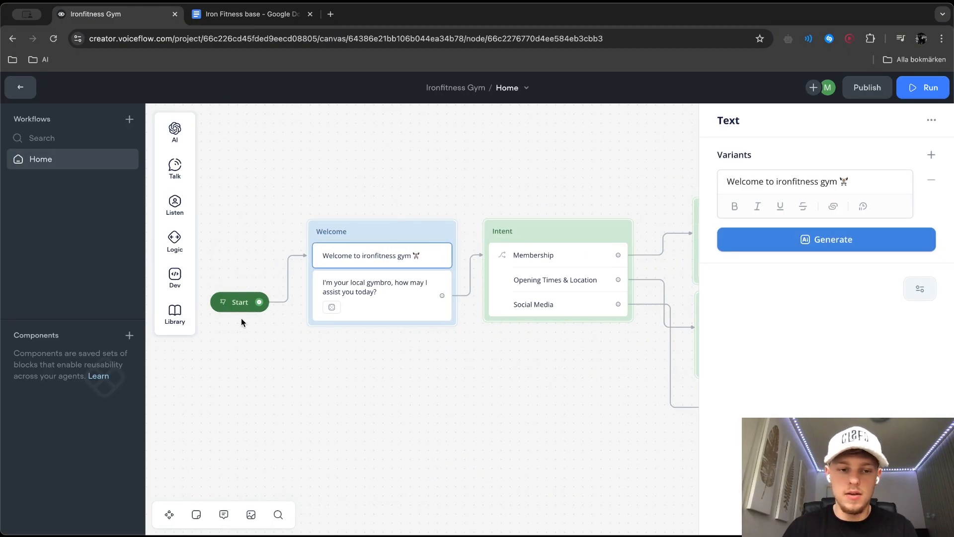
click(236, 305)
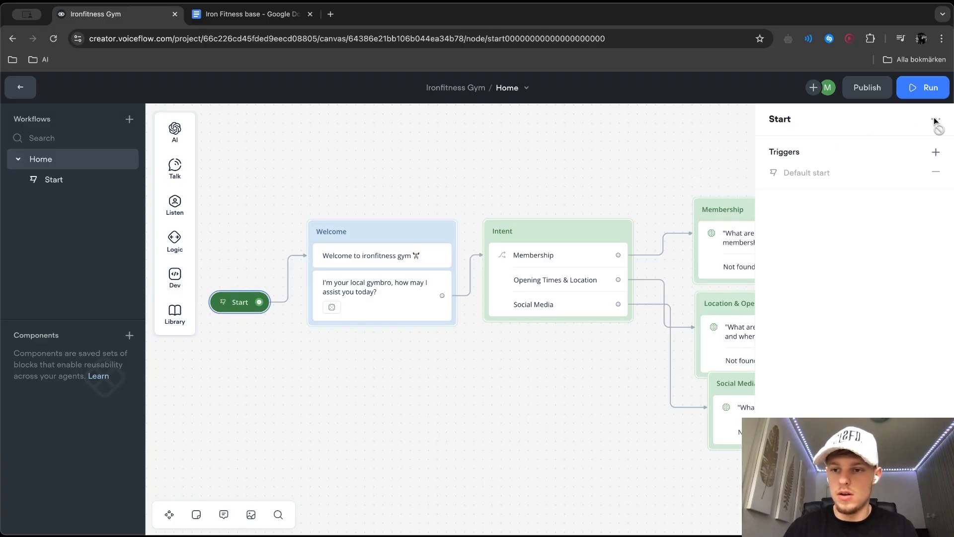
click(931, 89)
click(840, 256)
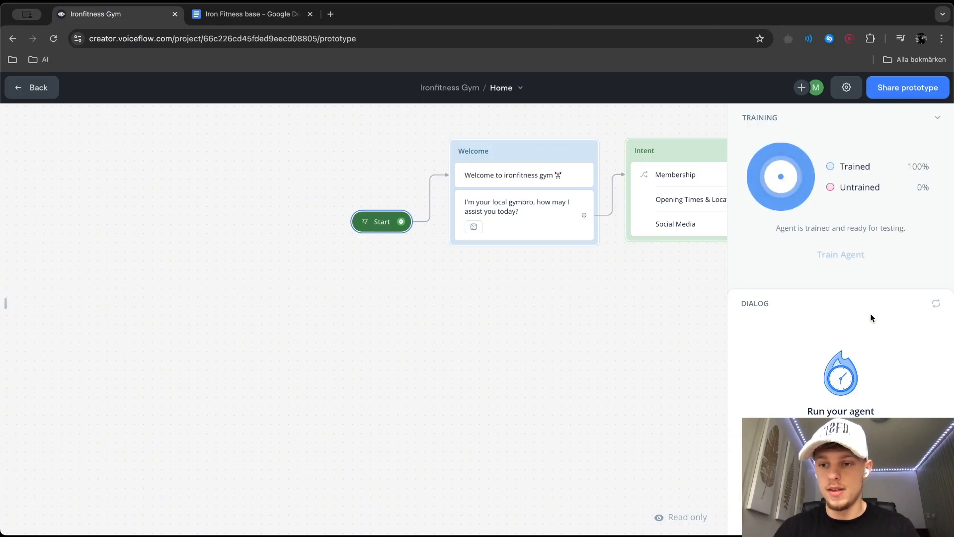
click(841, 463)
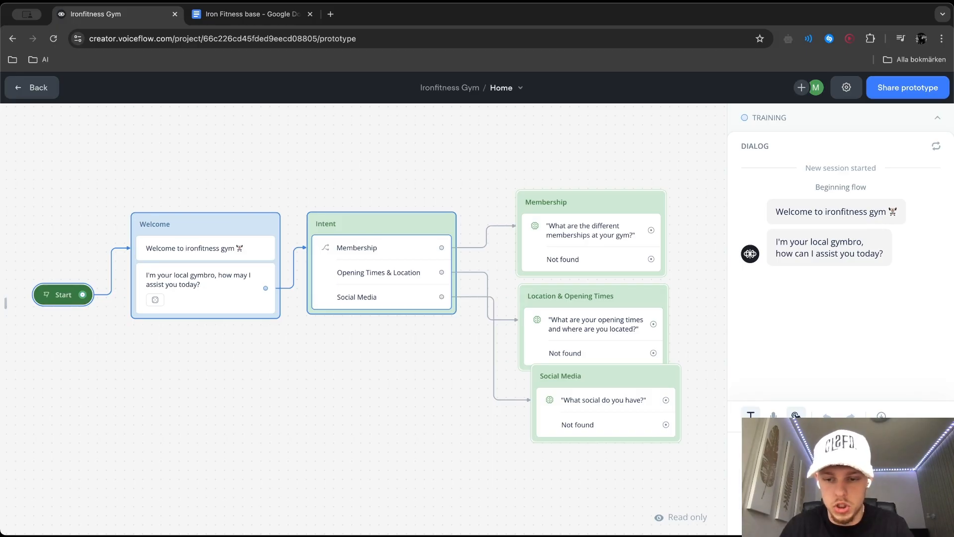
key(Return)
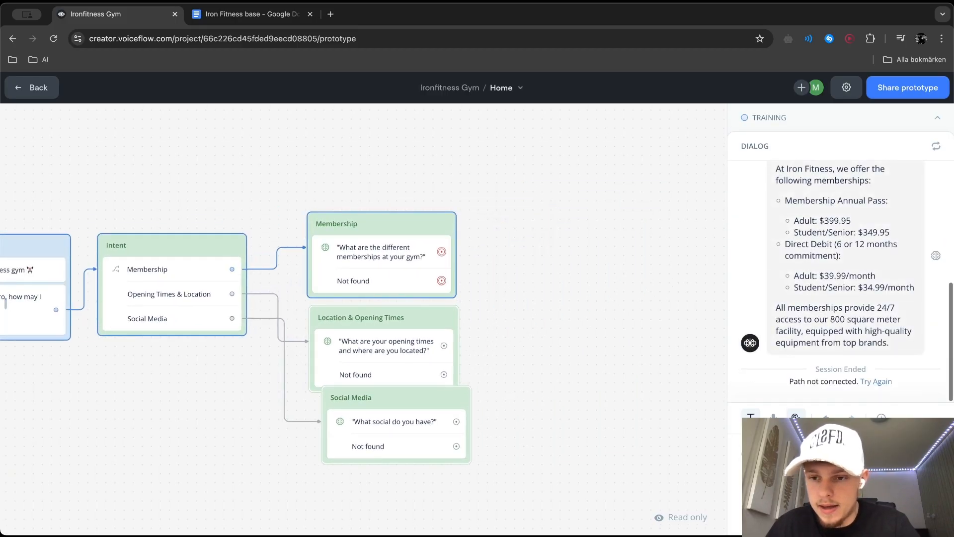
scroll(867, 288, up, 2)
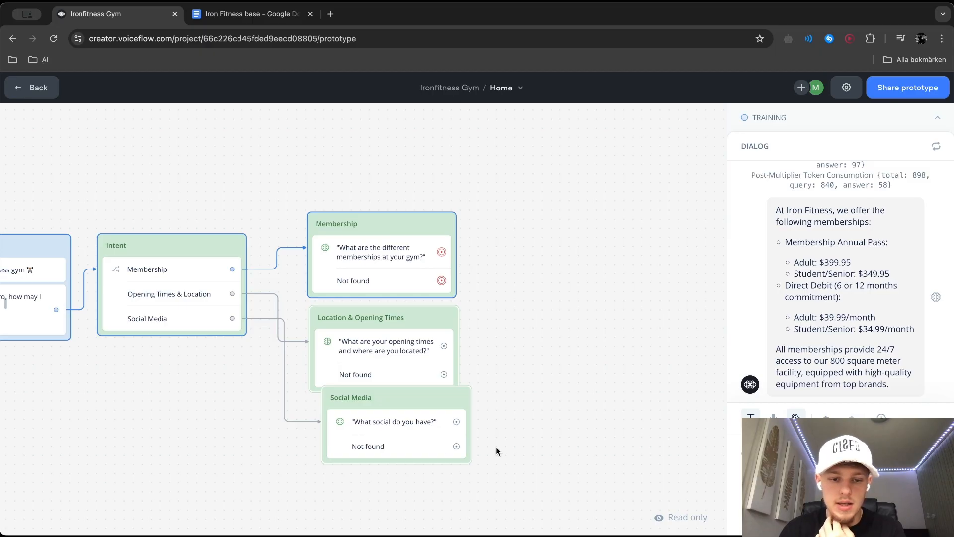
Return to the canvas editor and move the Social Media block clear below the Location & Opening Times block
click(399, 414)
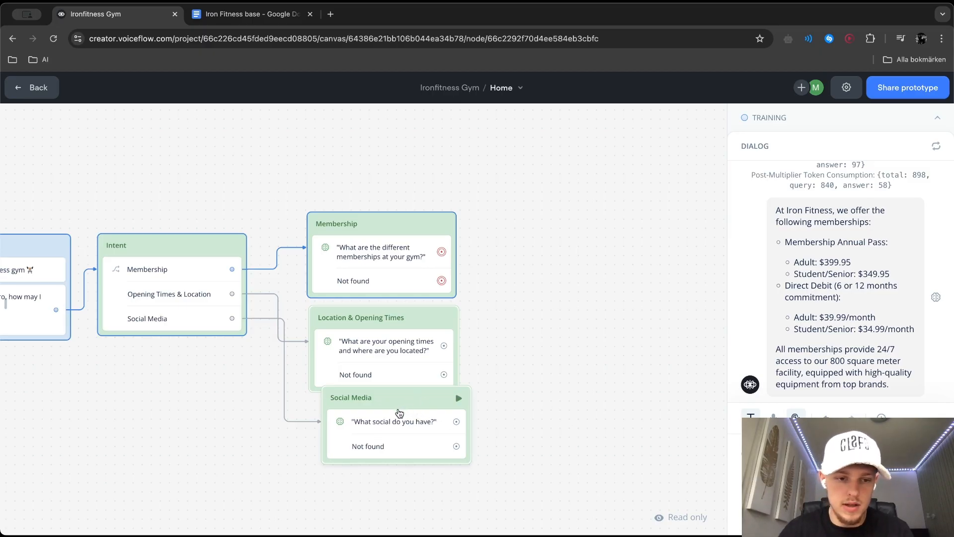
click(552, 363)
drag(453, 401, 427, 422)
Connect the Membership answer to a new Text step reading "Is there something else I can assist you with?" and generate 3 variants
scroll(654, 355, left, 2)
drag(543, 277, 492, 185)
mouse_move(541, 233)
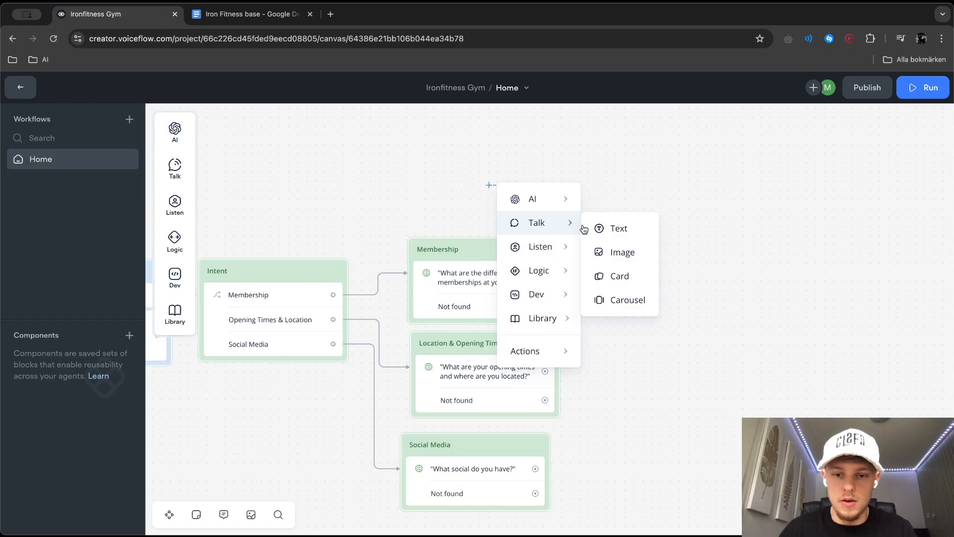
click(616, 228)
text(Is)
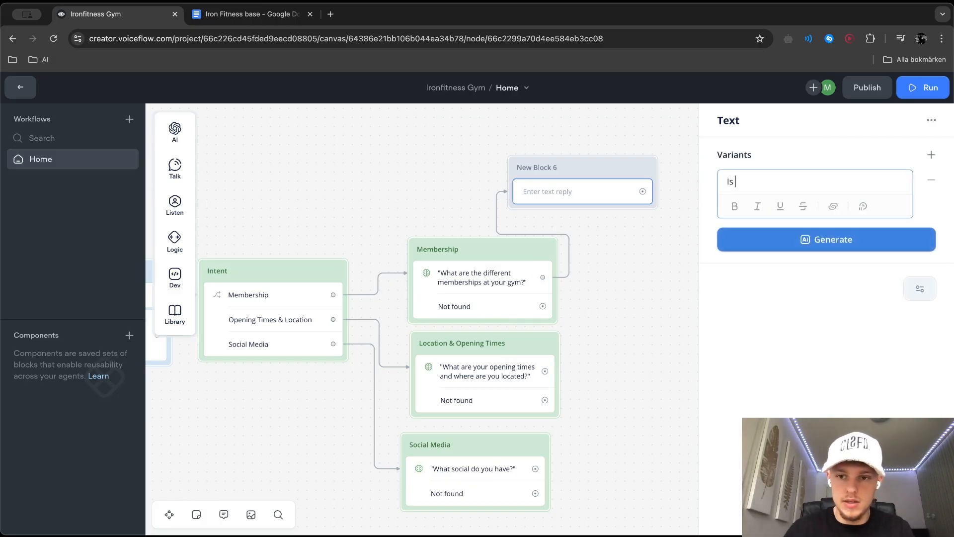
text( there something else)
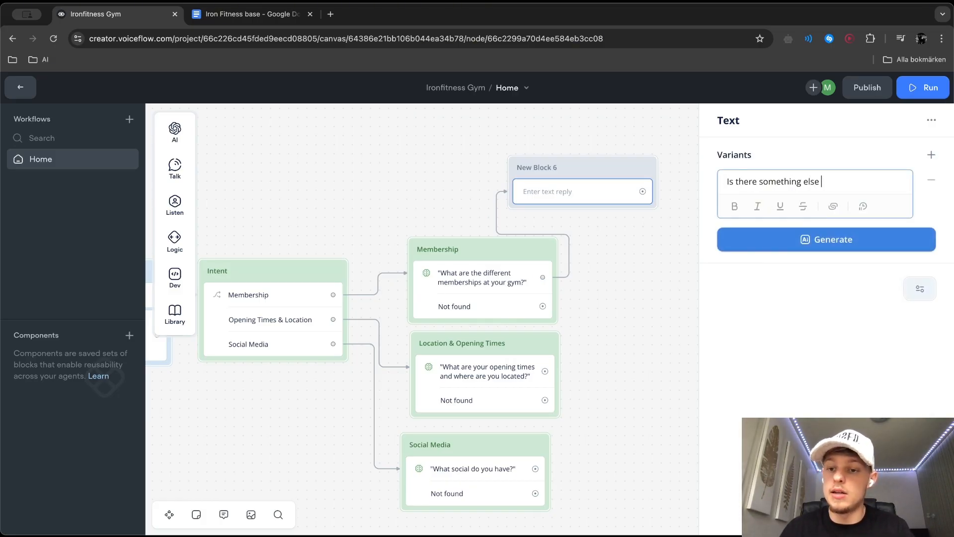
text( I can assist you wi)
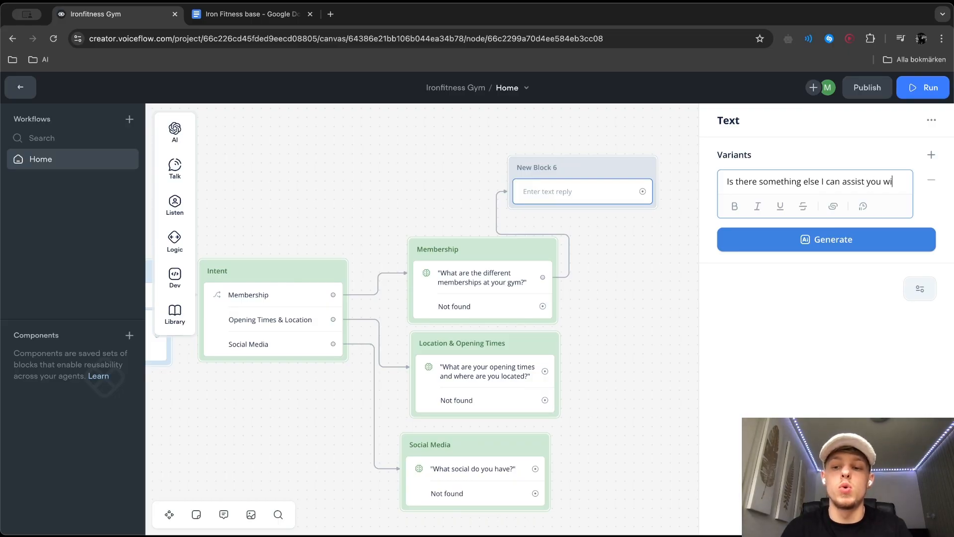
text(th?)
click(805, 251)
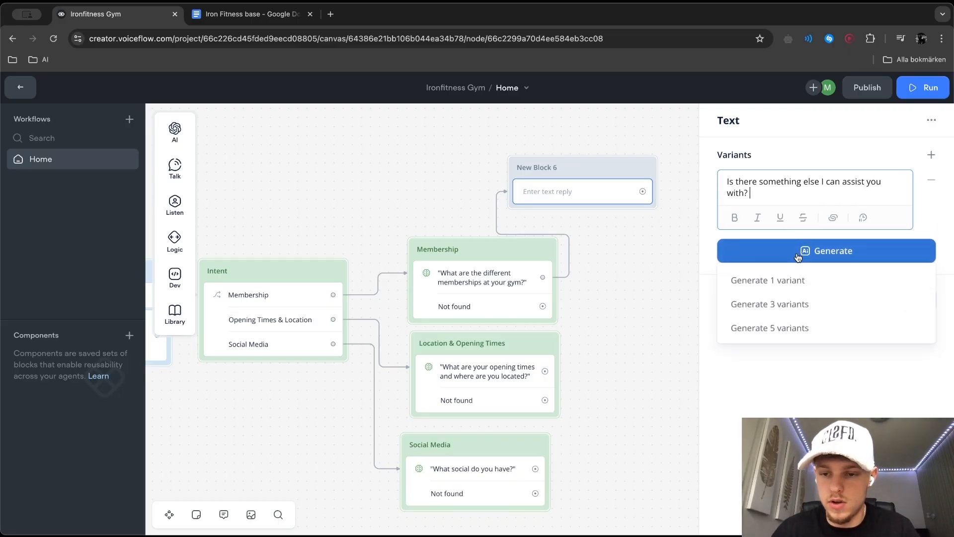
click(788, 298)
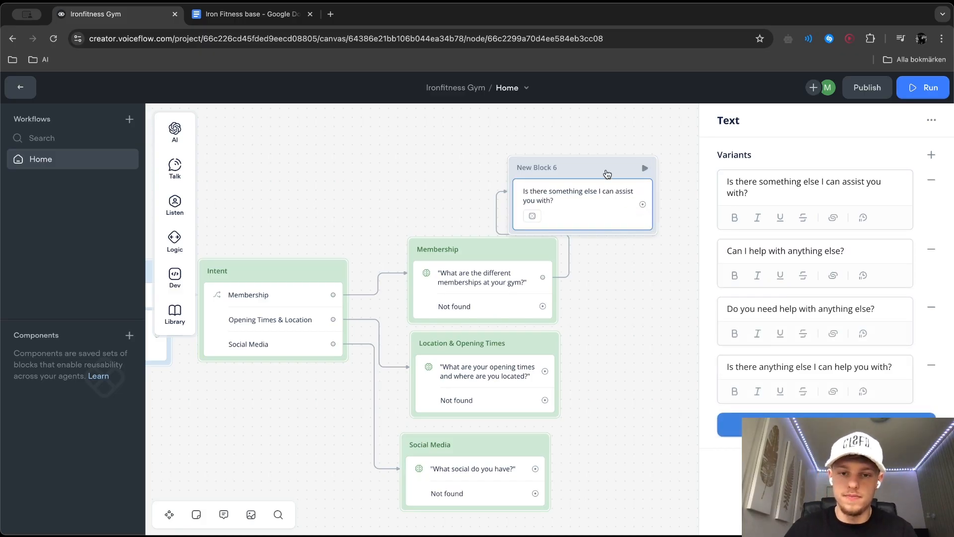
Move the new text block above the Intent block and rename it "Re-direct block"
drag(609, 176, 338, 154)
double_click(267, 140)
text(Re-direct)
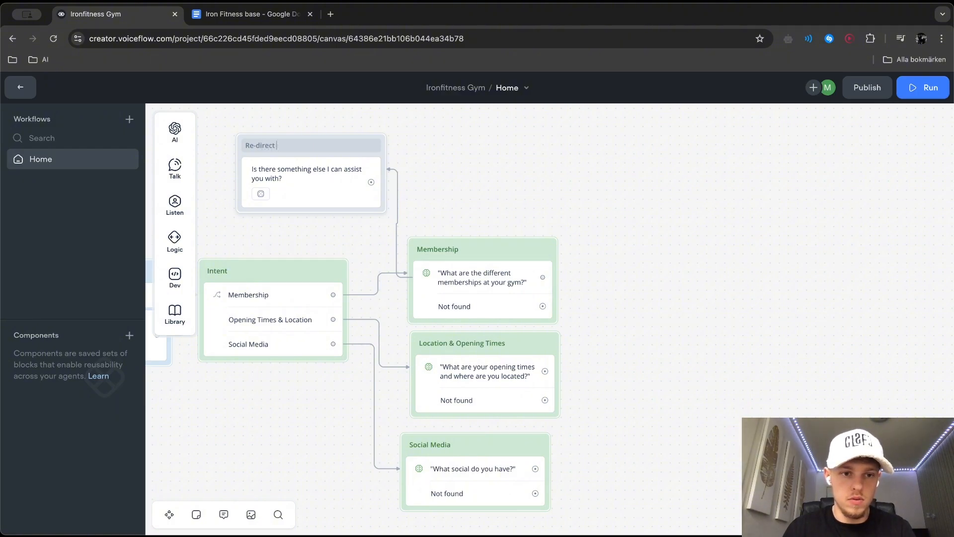
click(446, 139)
Set the Re-direct block's color to the pink-red theme color
right_click(317, 151)
mouse_move(354, 169)
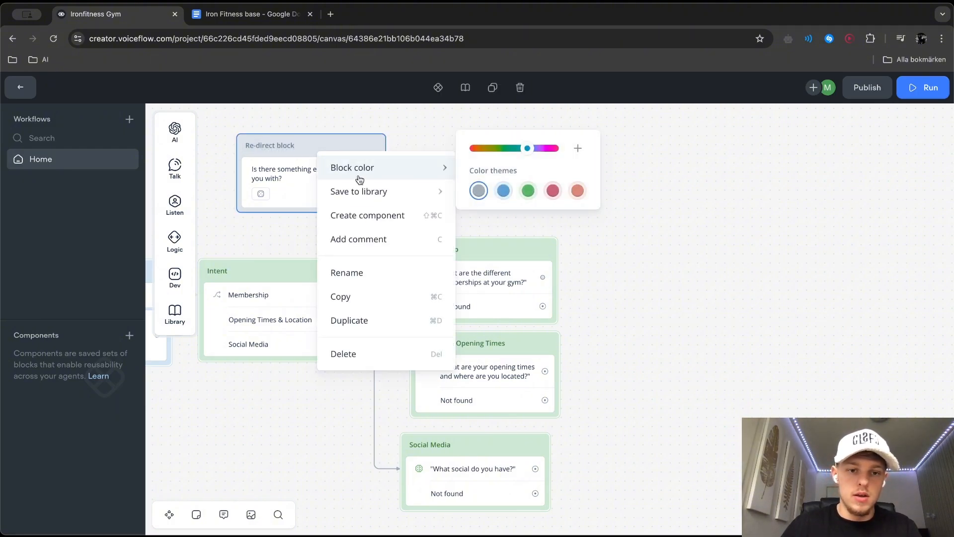
click(552, 217)
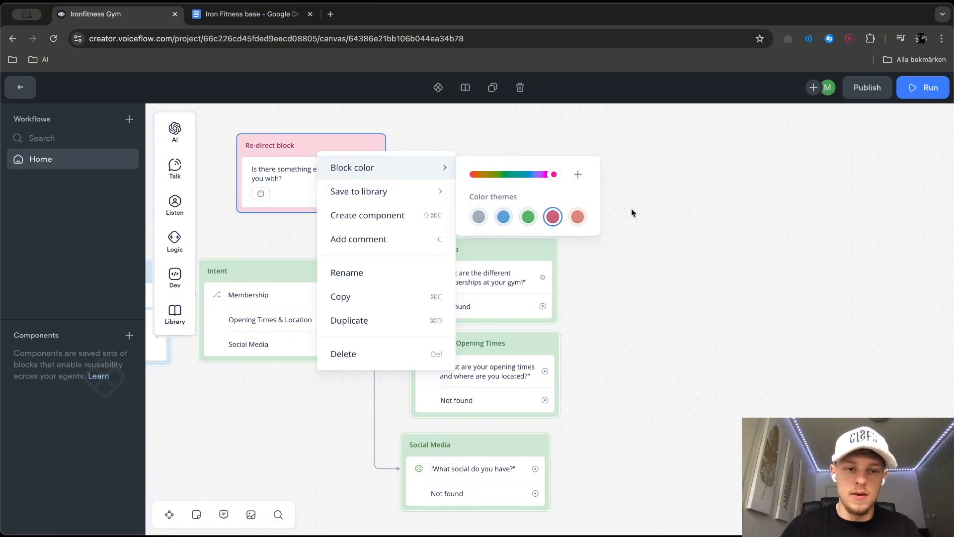
click(621, 208)
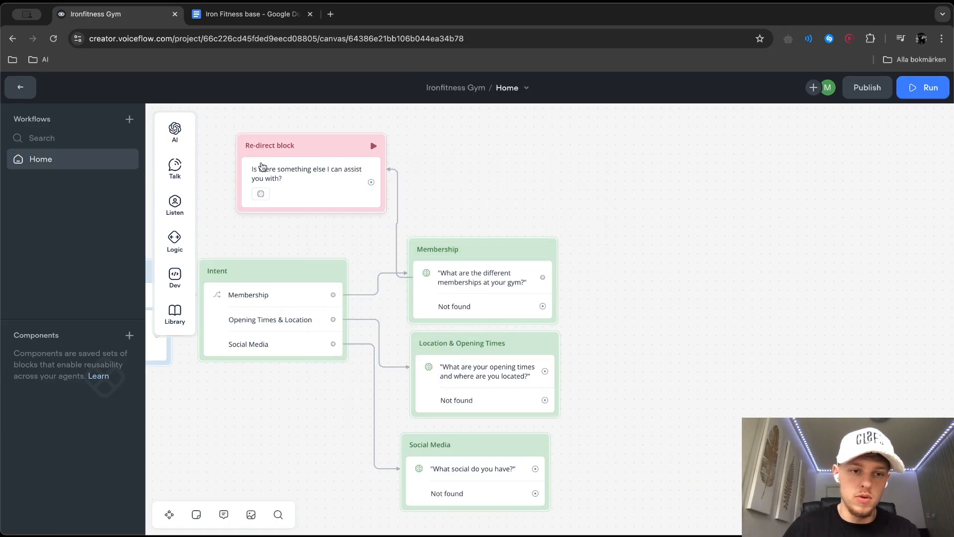
Connect the Re-direct block to the Intent block, and link the Location & Opening Times and Social Media answers to the Re-direct block
mouse_move(371, 184)
mouse_down()
mouse_move(306, 274)
mouse_move(289, 271)
mouse_up()
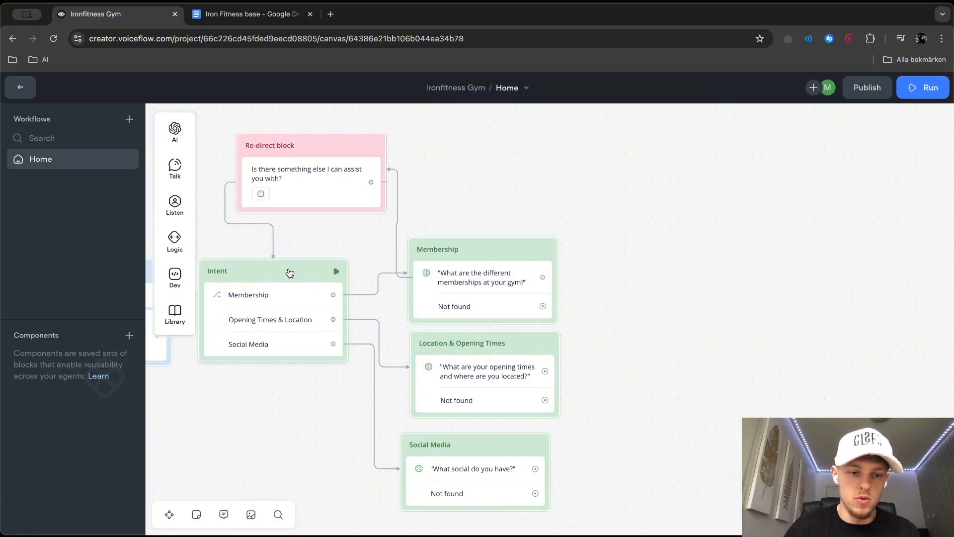
drag(546, 372, 393, 181)
click(345, 198)
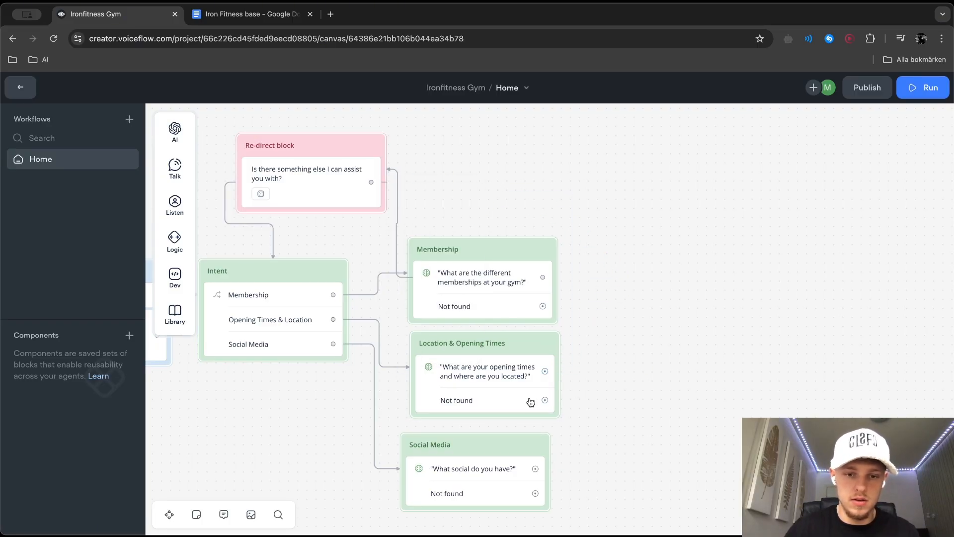
drag(535, 469, 368, 151)
scroll(547, 298, left, 2)
drag(559, 372, 392, 165)
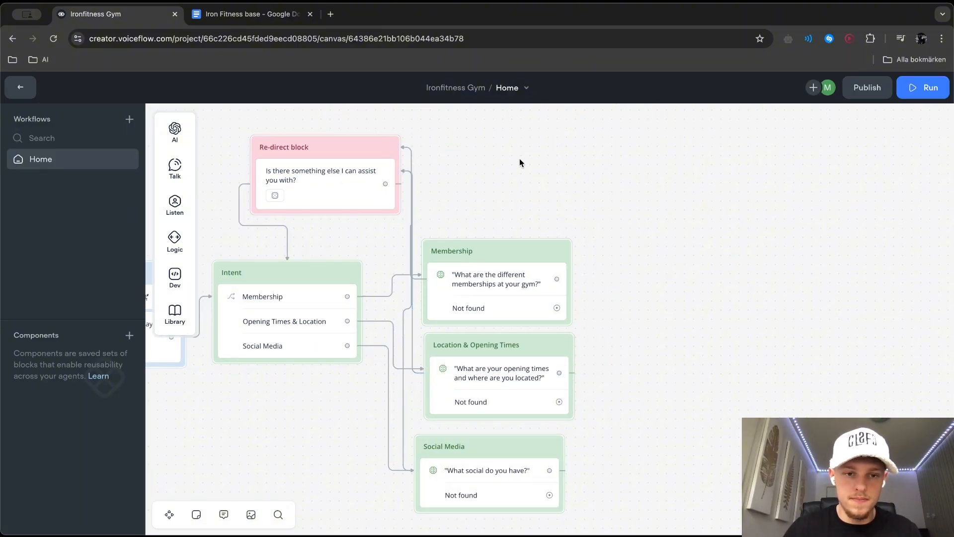
Start a test from the Membership block and check the agent's training status
scroll(543, 219, left, 3)
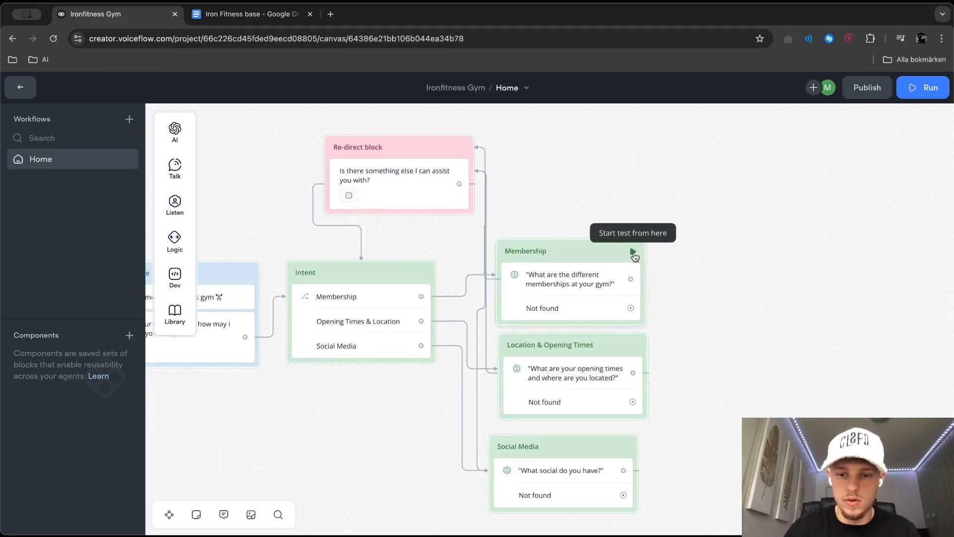
click(634, 250)
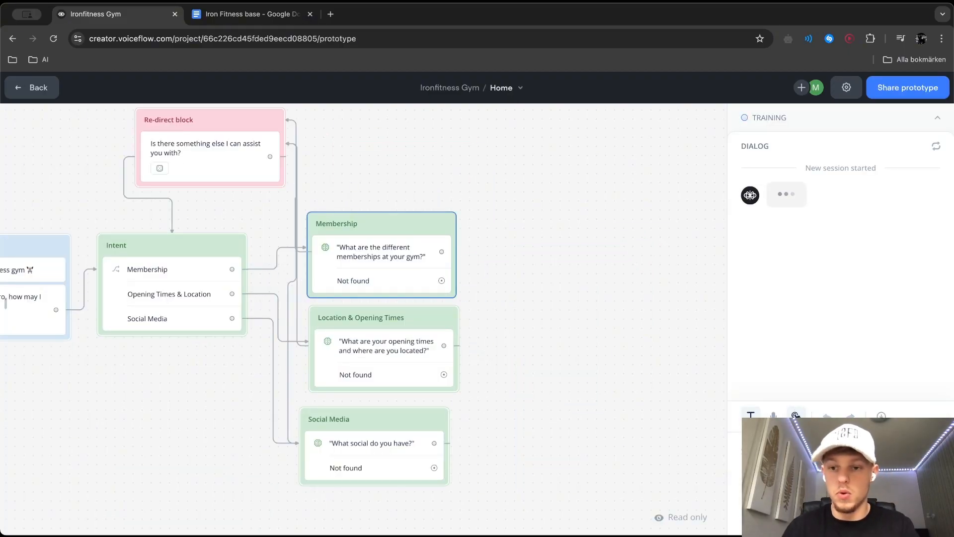
click(864, 118)
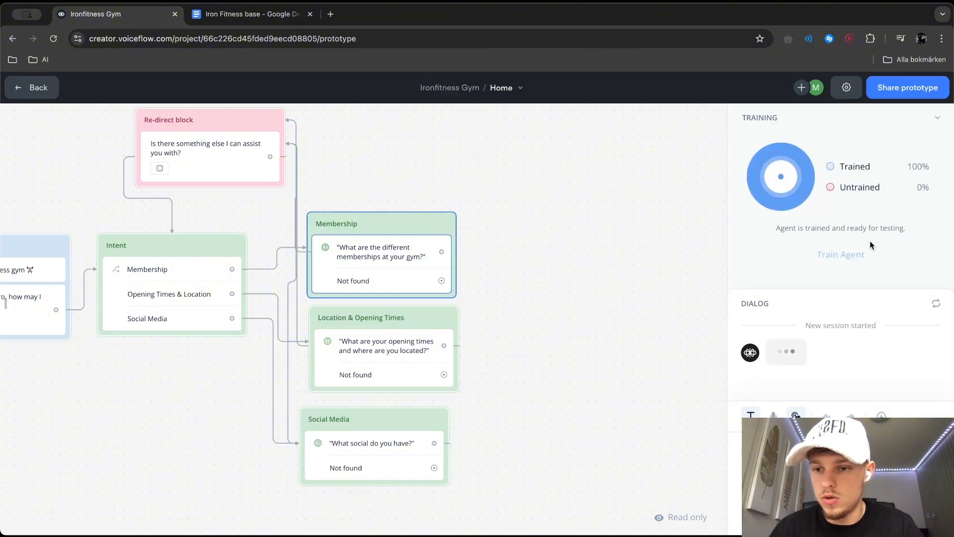
click(890, 110)
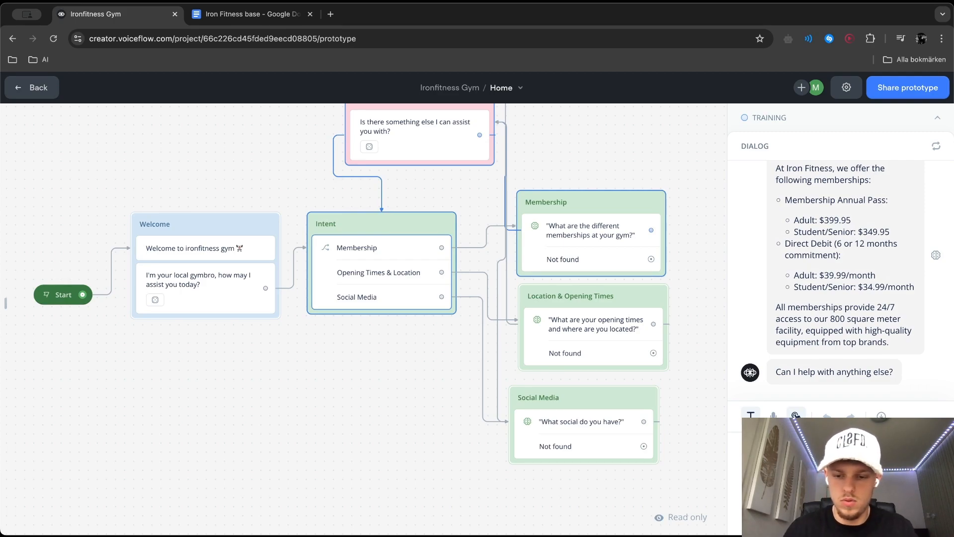
Ask the test chatbot "Do you have snapchat?" and inspect the path it follows through the flow
text(Do you have snapchat?)
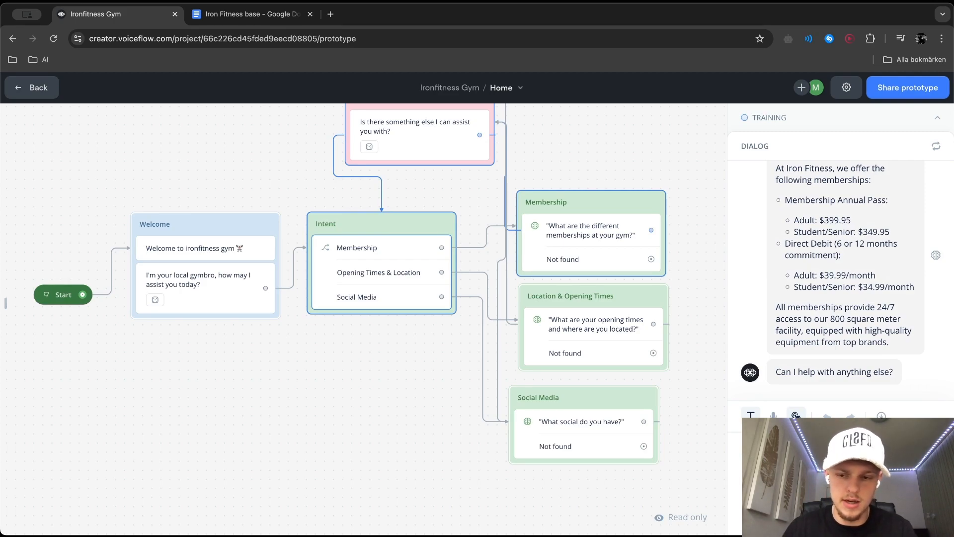
key(Return)
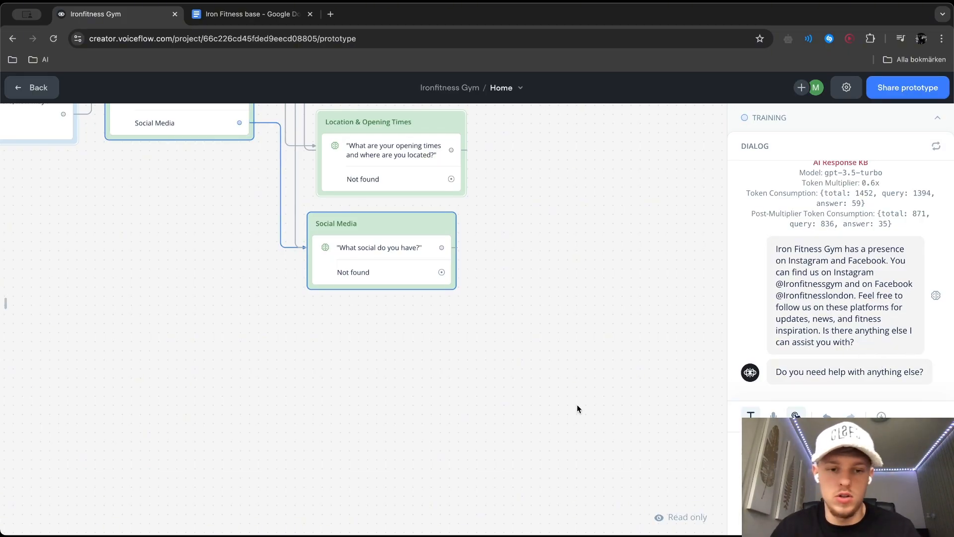
scroll(577, 406, left, 2)
scroll(577, 408, left, 2)
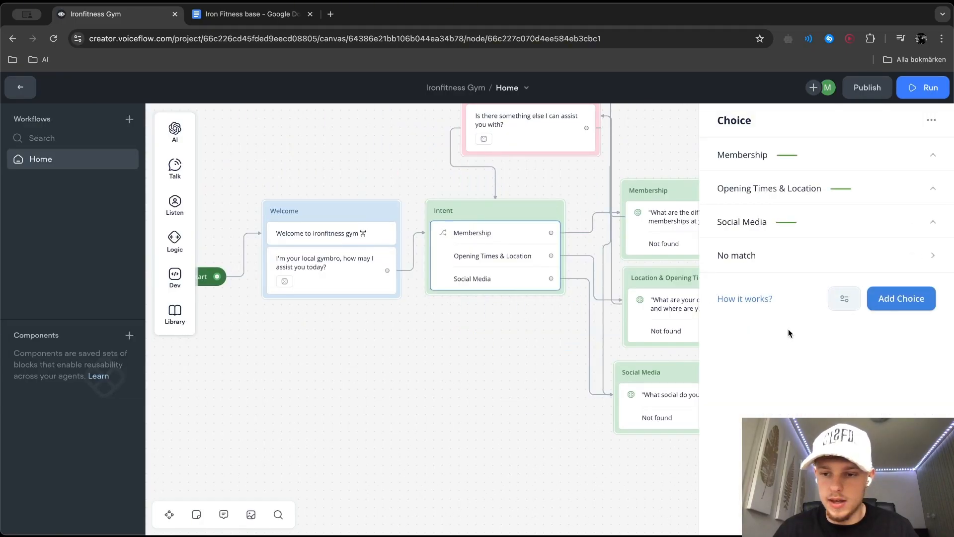
Add a fourth choice to the Intent block and name its new intent "Contact Information"
click(892, 297)
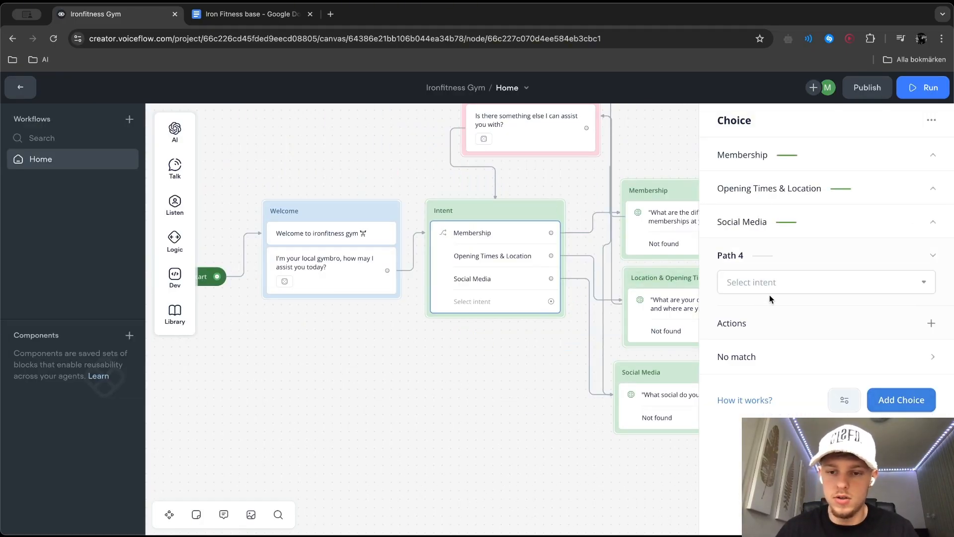
click(775, 282)
click(769, 396)
text(Contact Information)
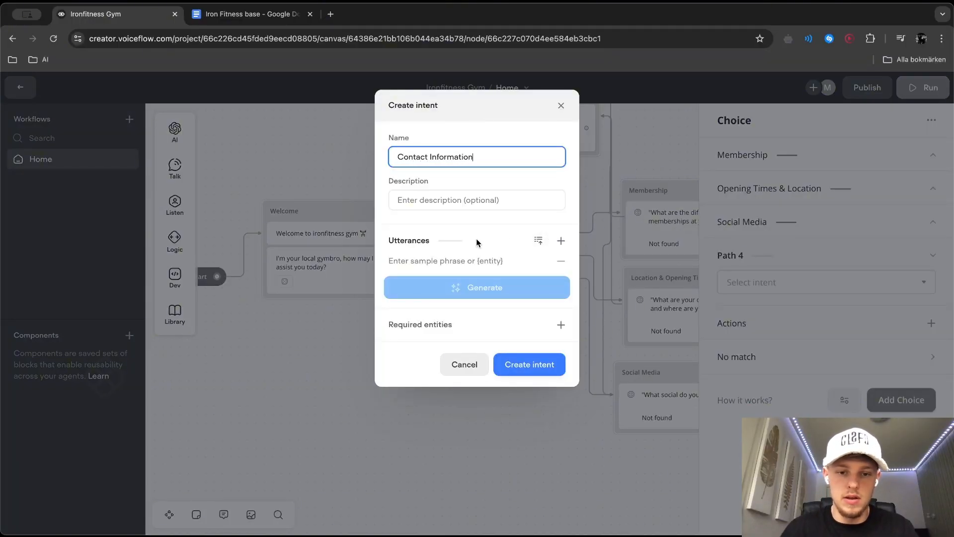
Add the utterances "Where can I contact you?", "What is your email?", "Can I call you?" and "What is your phone number?" to the intent
click(443, 260)
text(Where )
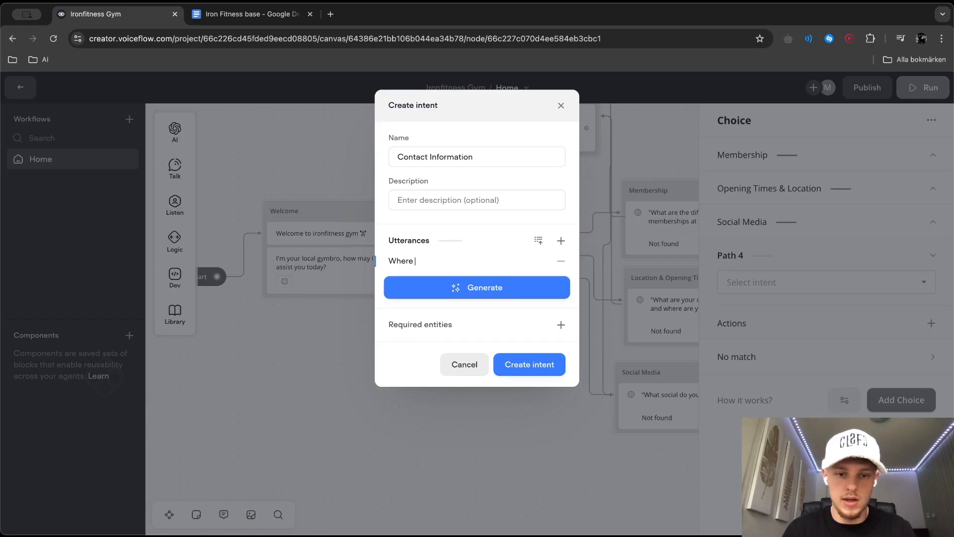
text(can I contact you?)
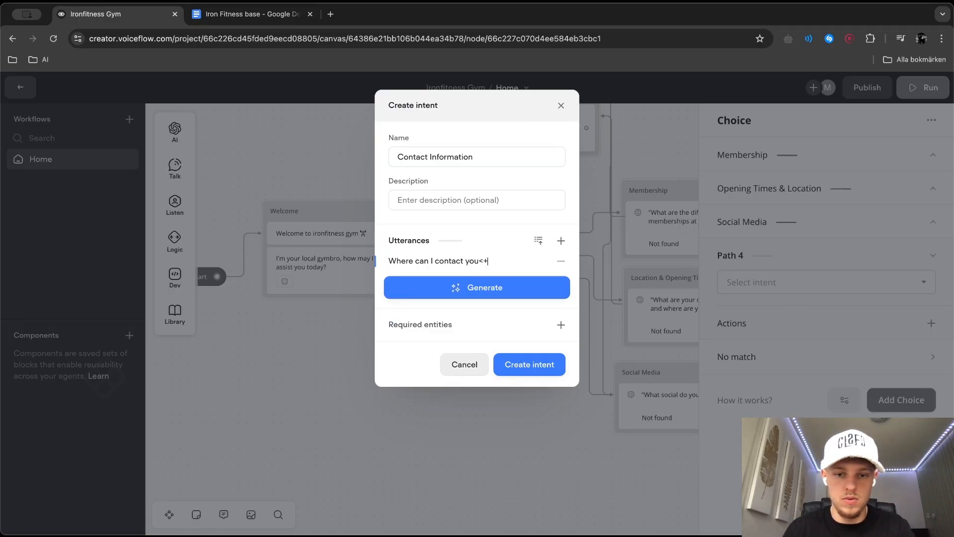
click(562, 239)
text(W)
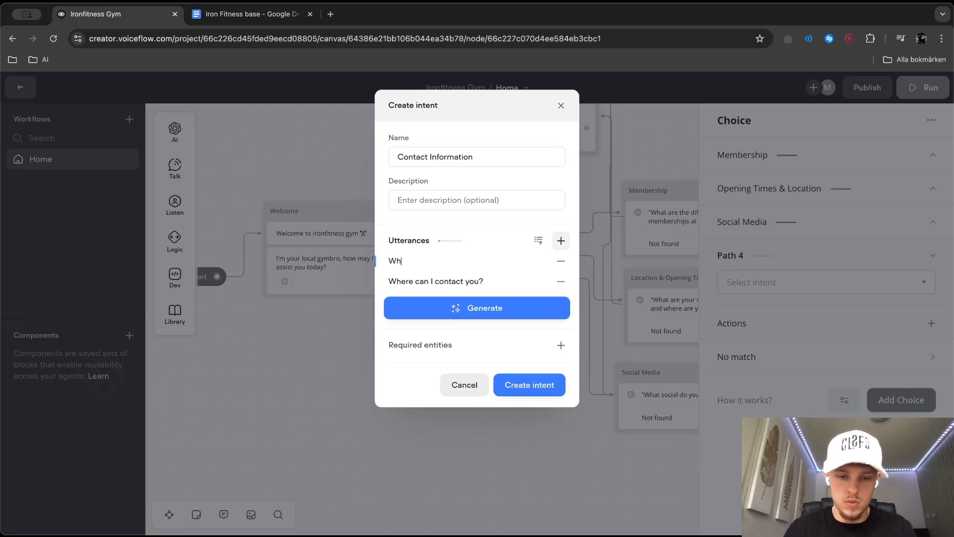
click(561, 241)
text(Can I call)
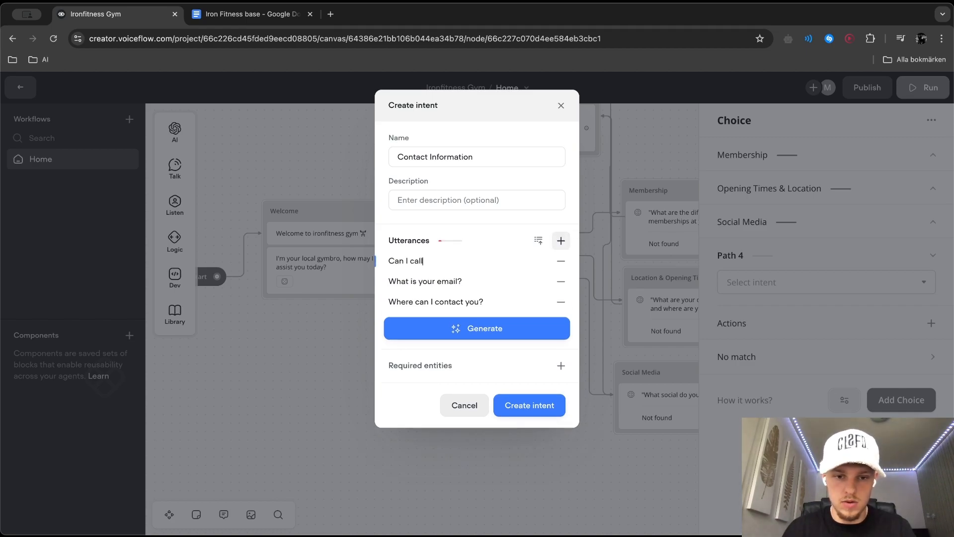
text( you?)
click(561, 240)
text(What is your phone number)
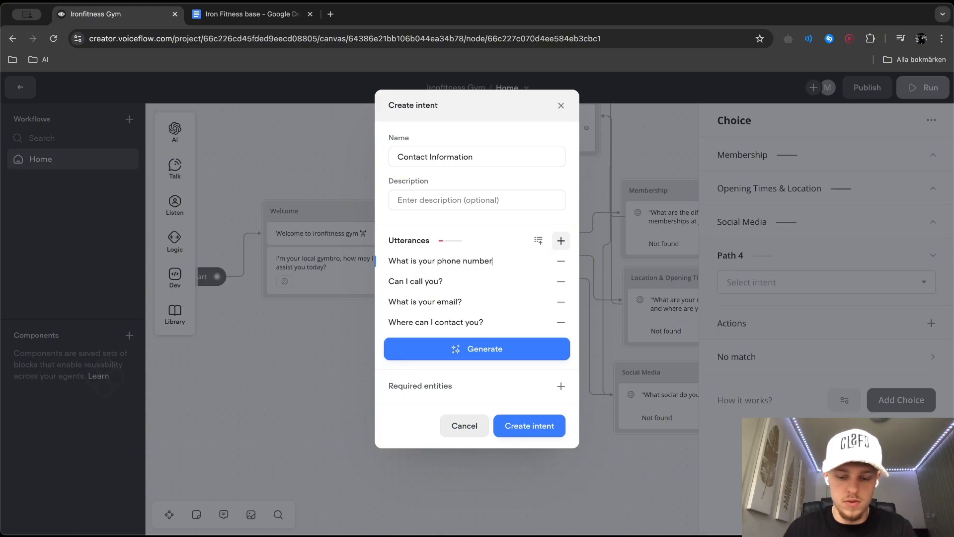
Generate additional utterances for the Contact Information intent, review all sample phrases and create the intent
click(517, 349)
click(476, 394)
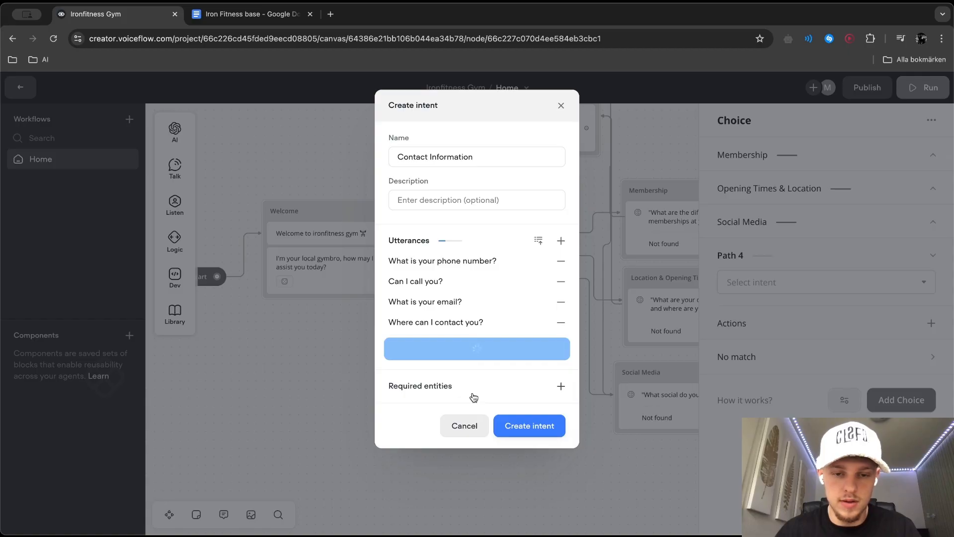
scroll(483, 361, down, 1)
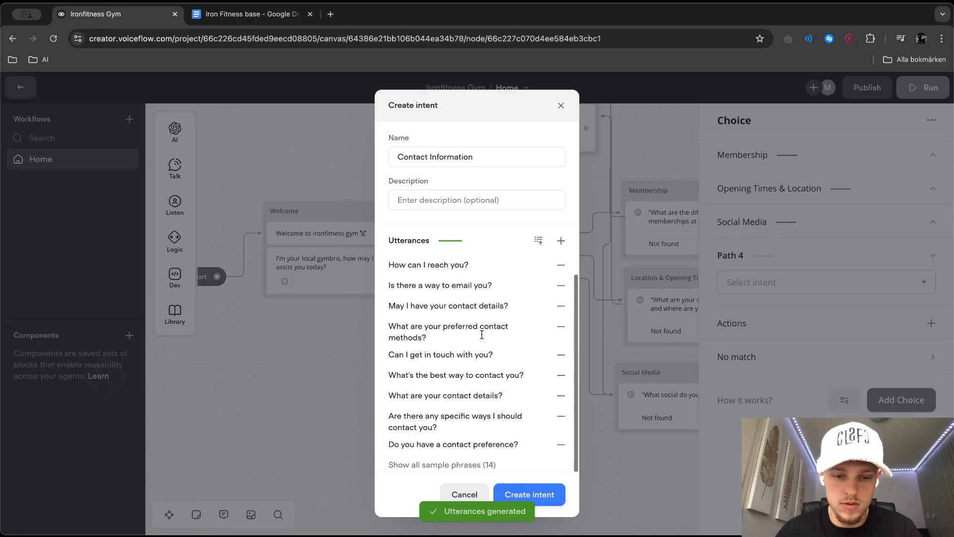
click(430, 465)
scroll(428, 465, down, 3)
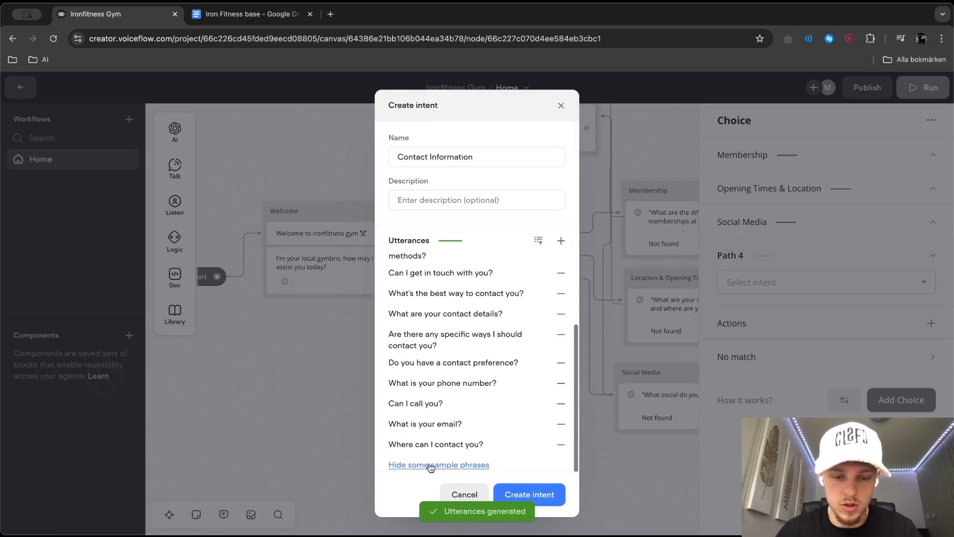
click(517, 494)
Connect the Contact Information path to a new Response AI step that uses the Knowledge Base as its data source
drag(551, 301, 616, 450)
mouse_move(664, 307)
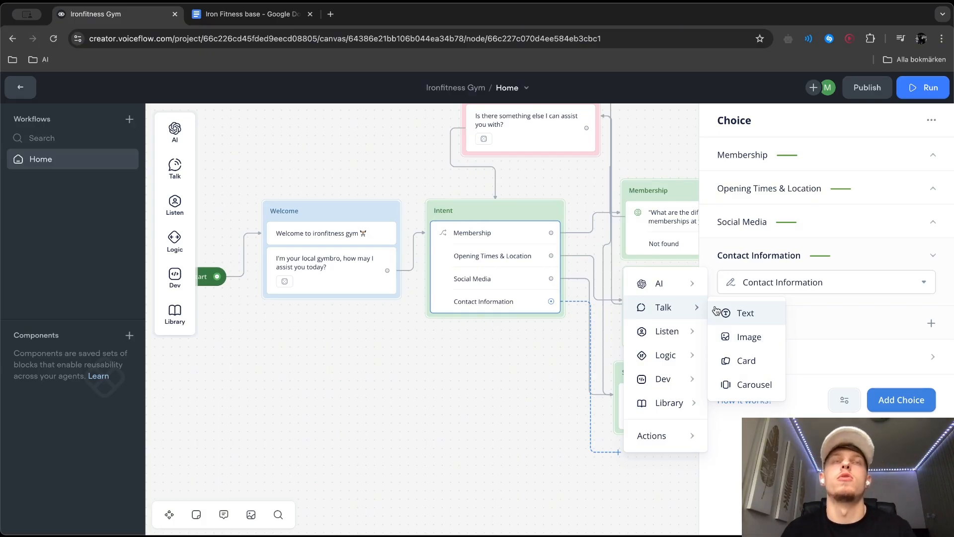
mouse_move(689, 280)
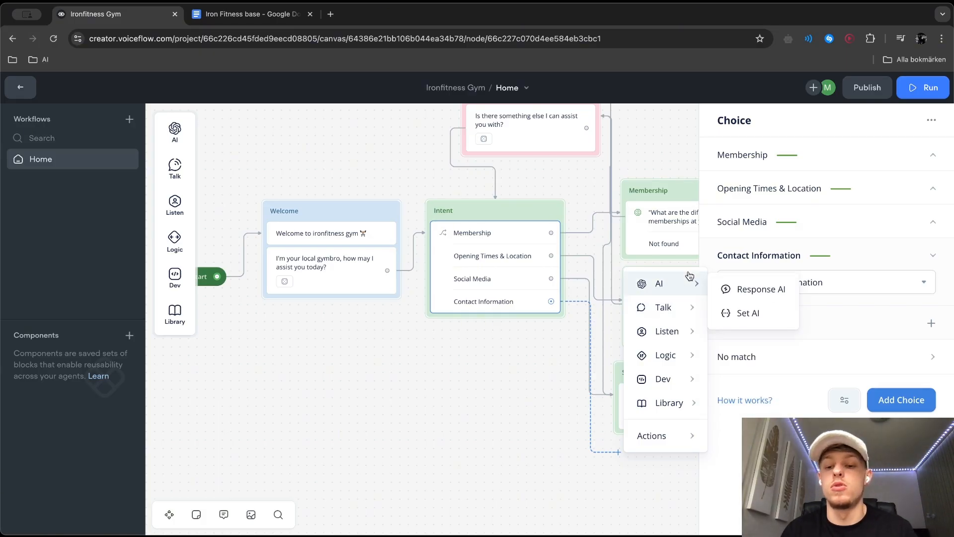
click(746, 293)
click(785, 175)
click(763, 223)
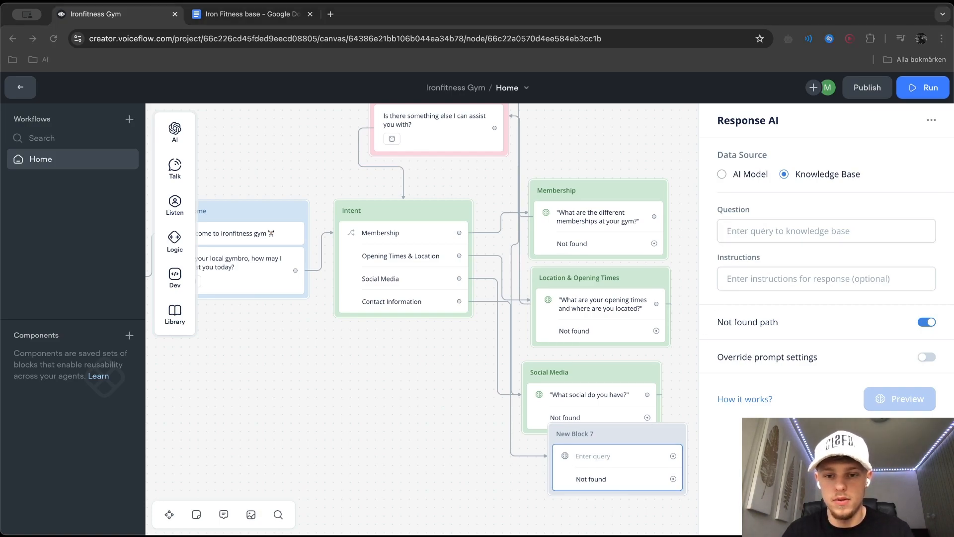
Move the new Response AI block directly below the Social Media block
click(848, 235)
click(636, 435)
drag(636, 435, 608, 456)
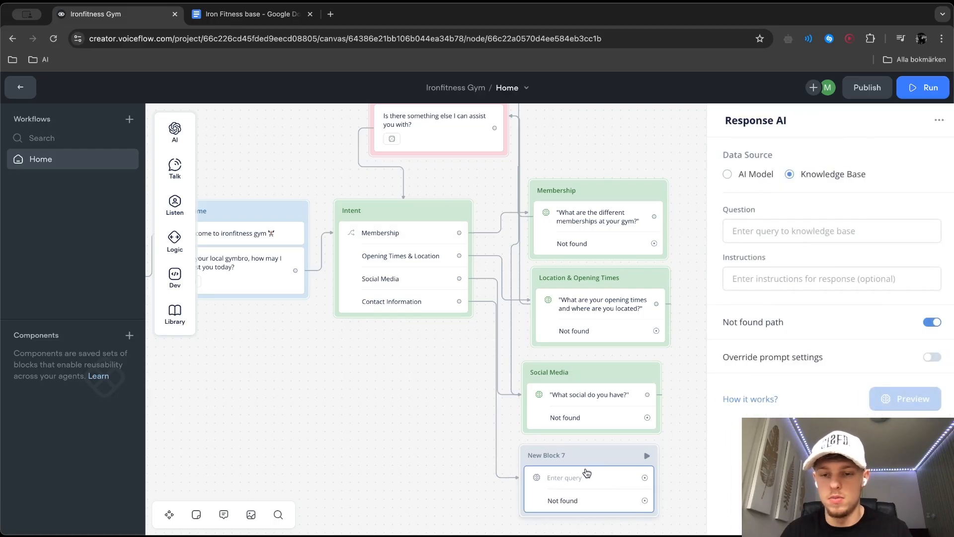
Rename the new block below Social Media as "Contact Information"
click(788, 235)
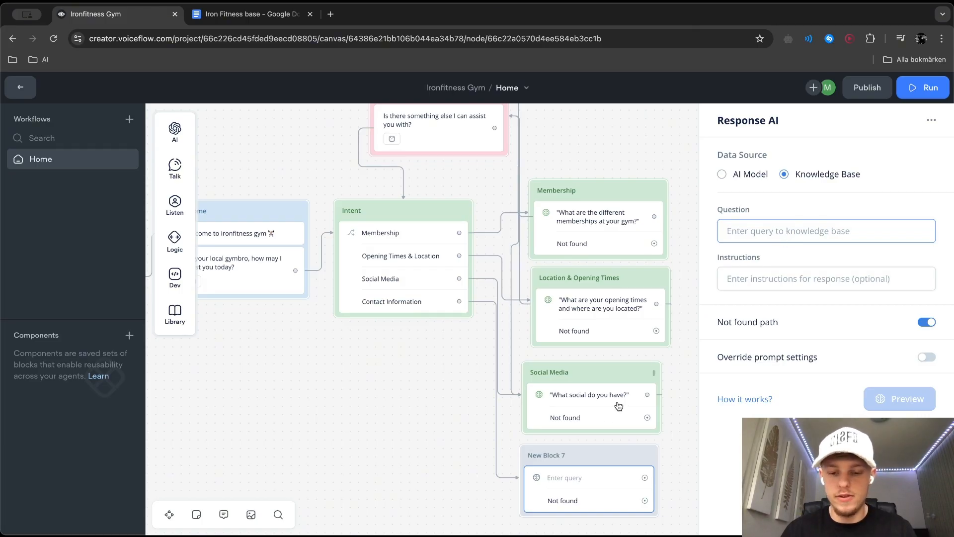
click(545, 454)
scroll(613, 403, down, 5)
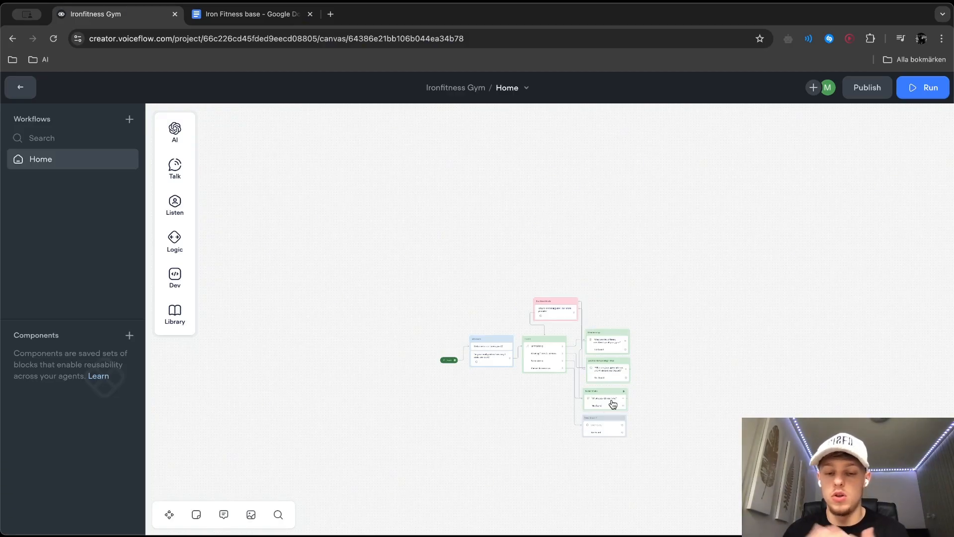
scroll(613, 404, up, 3)
scroll(608, 404, up, 5)
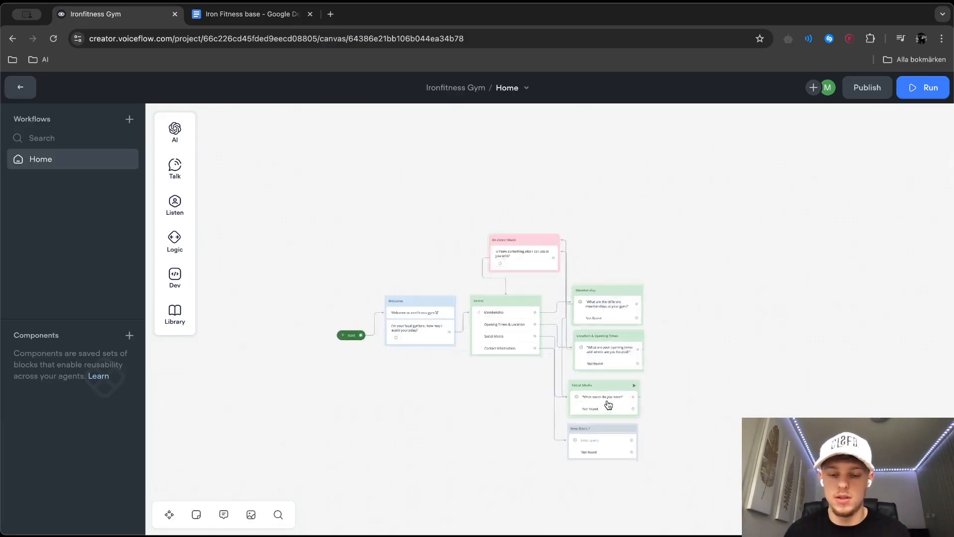
double_click(564, 441)
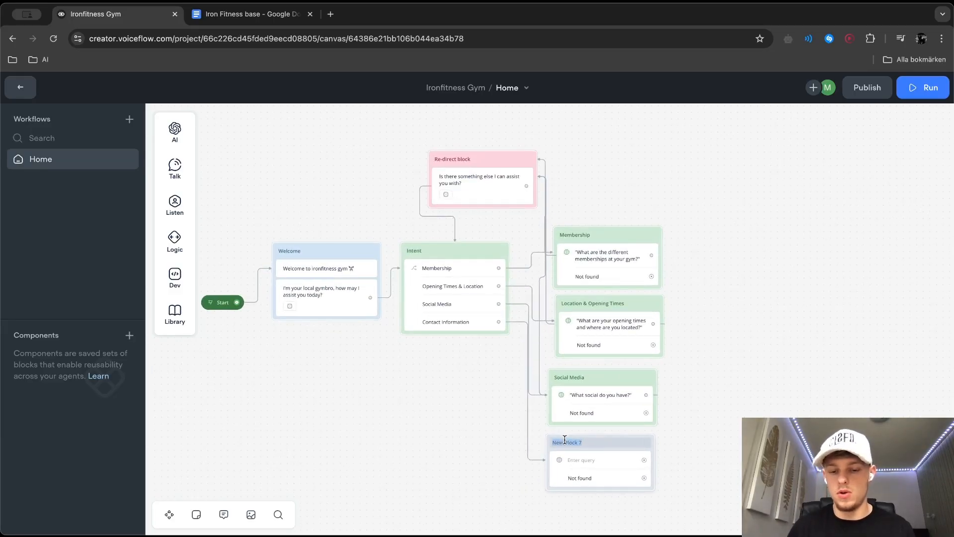
key(BackSpace)
scroll(569, 442, up, 2)
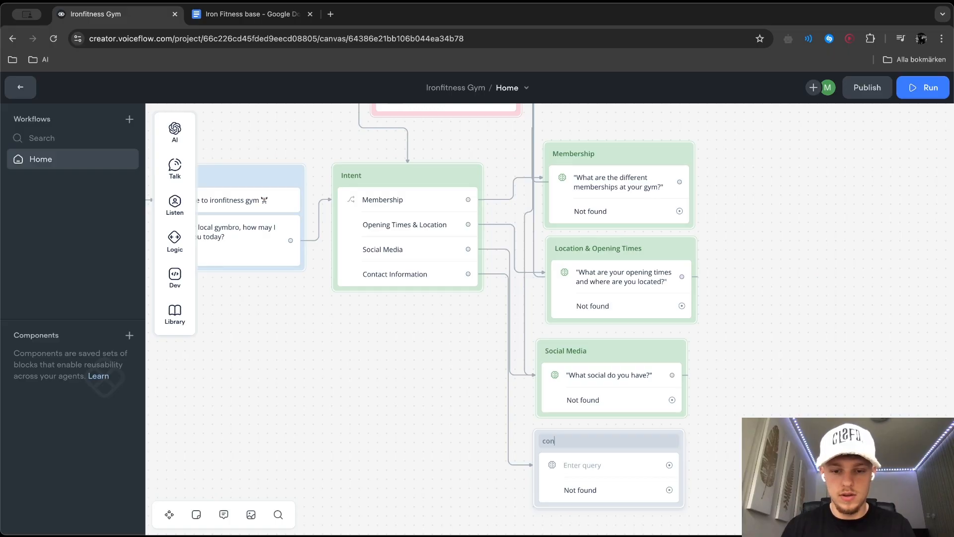
text(Contact Informa)
Set the Contact Information block's knowledge base question to "What is your contact information?"
click(572, 470)
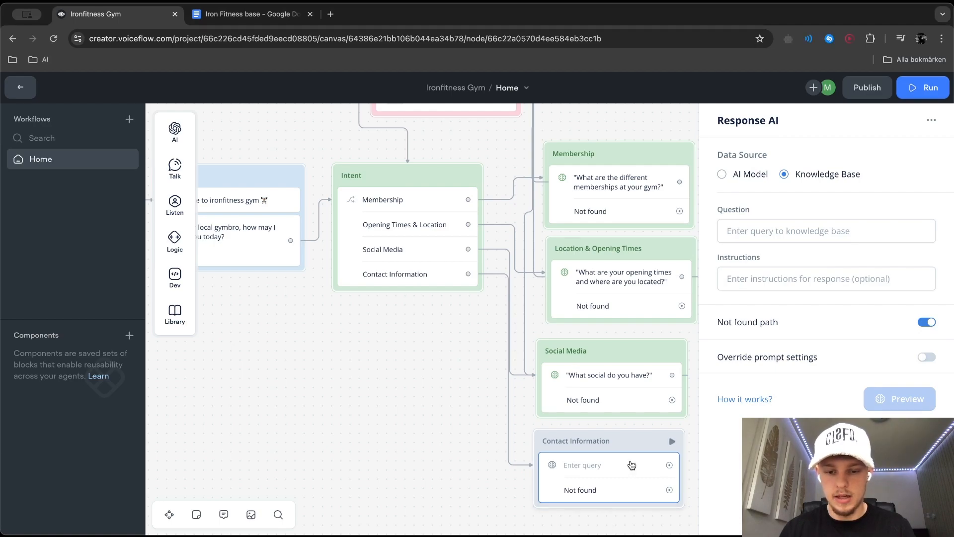
click(770, 229)
text(What is your contact information?)
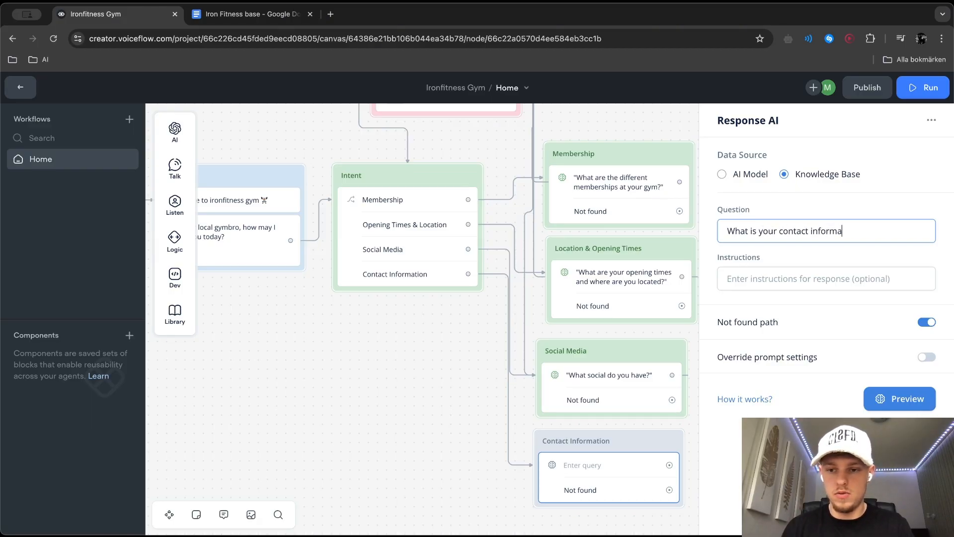
Set the response instructions to "Provide contact information" and preview the answer
key(Tab)
text(Provide contact infromat)
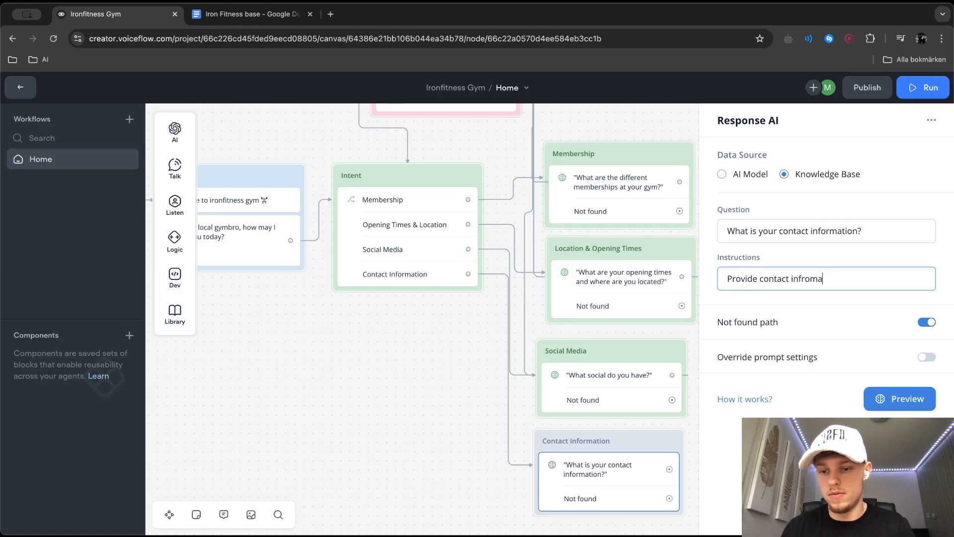
key(BackSpace)
key(BackSpace)
key(BackSpace)
key(BackSpace)
key(BackSpace)
text(r)
key(BackSpace)
text(ormation)
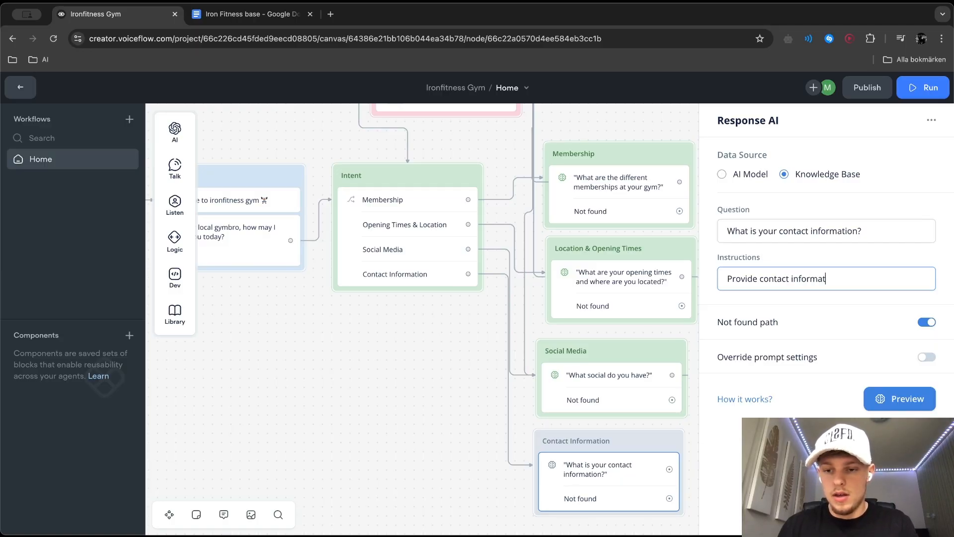
click(881, 403)
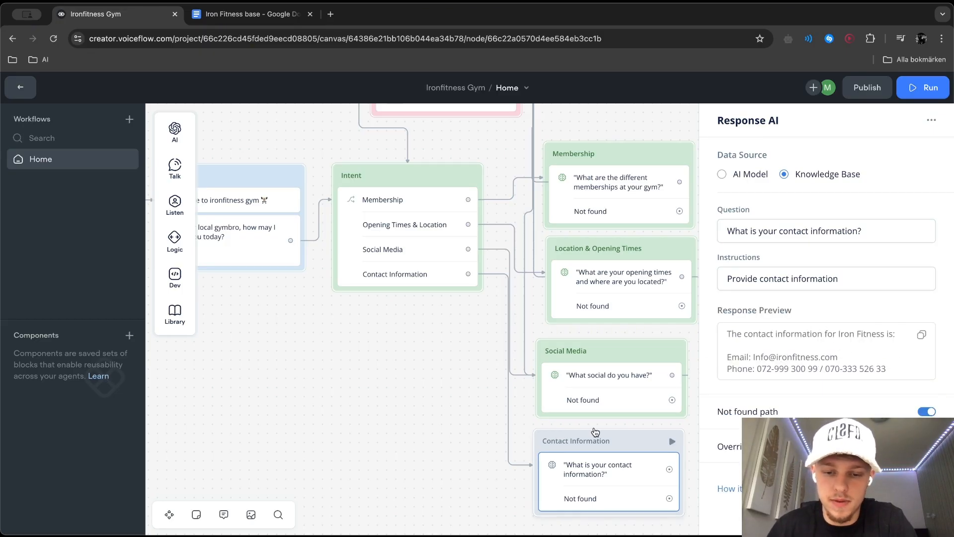
Set the Contact Information block's color to the green theme color
right_click(624, 440)
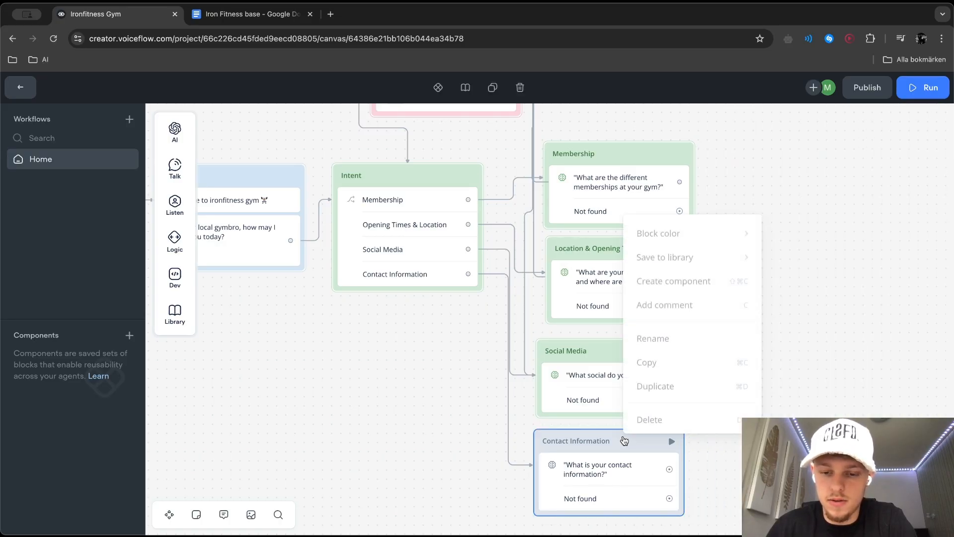
mouse_move(725, 225)
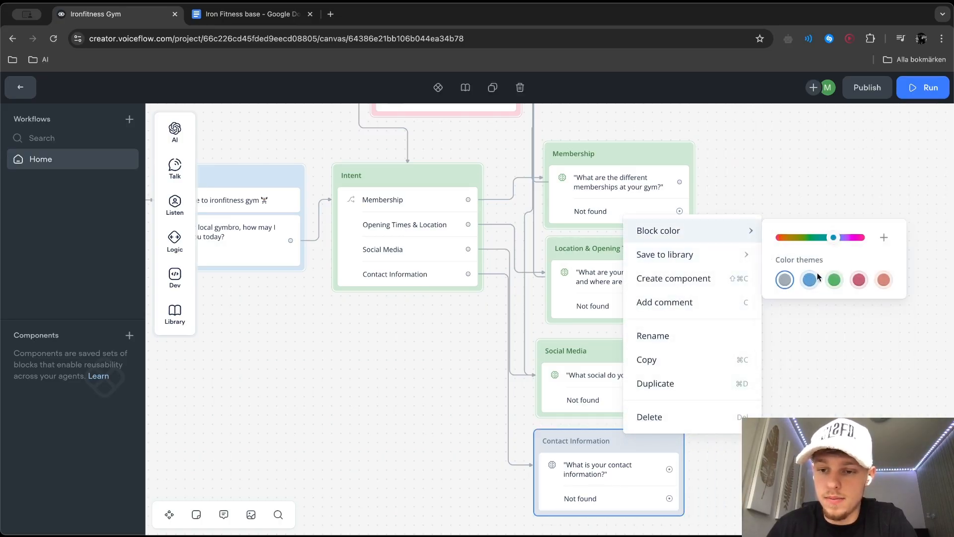
click(834, 279)
Add a fifth choice to the Intent block and name its new intent "Equipment"
click(336, 230)
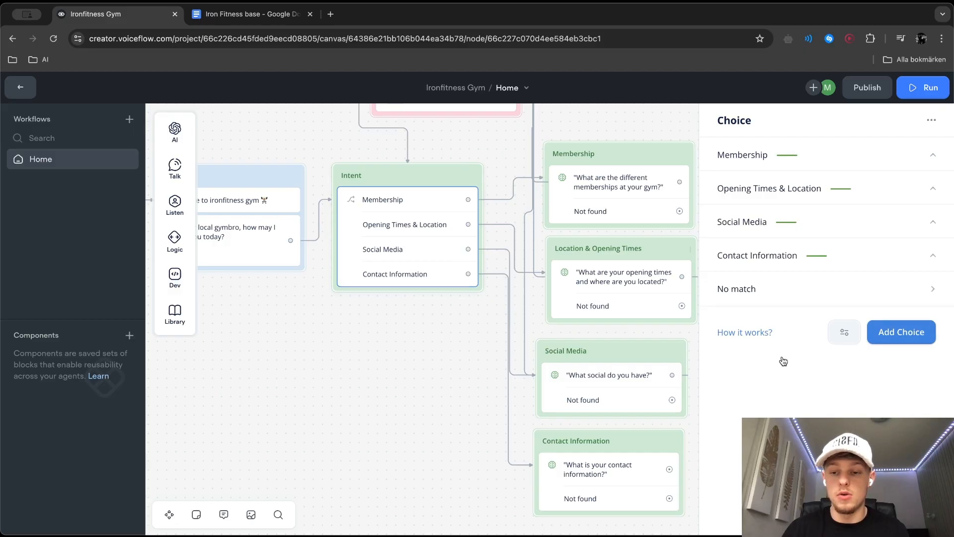
click(889, 330)
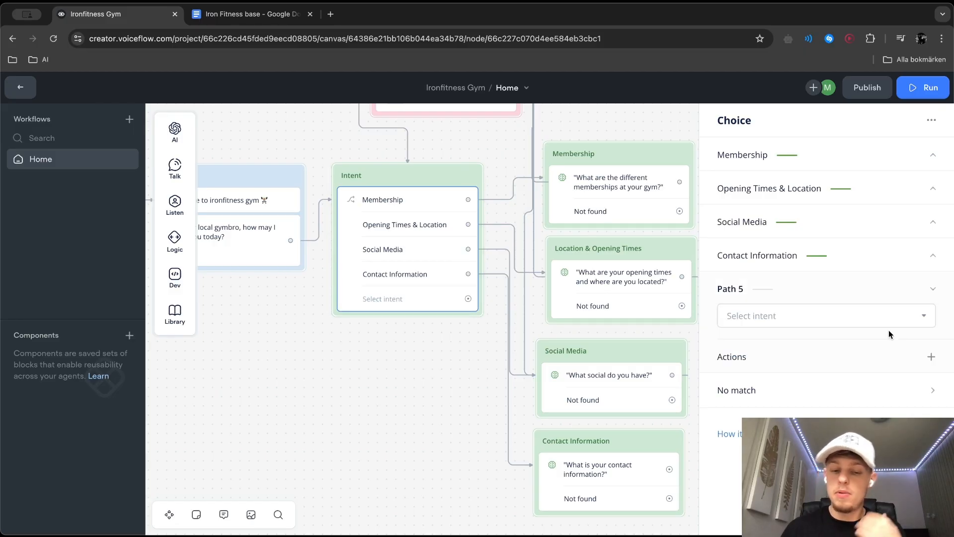
click(860, 315)
text(Equipment)
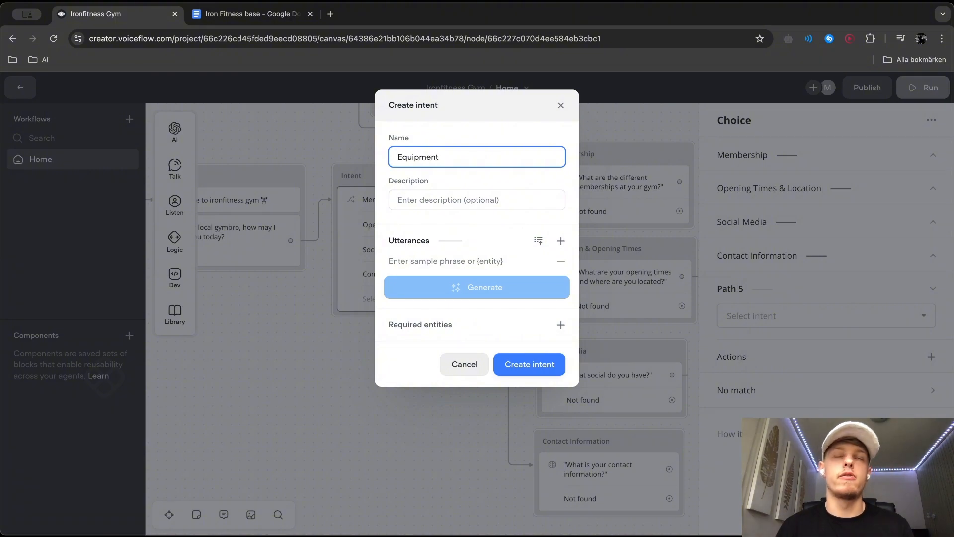
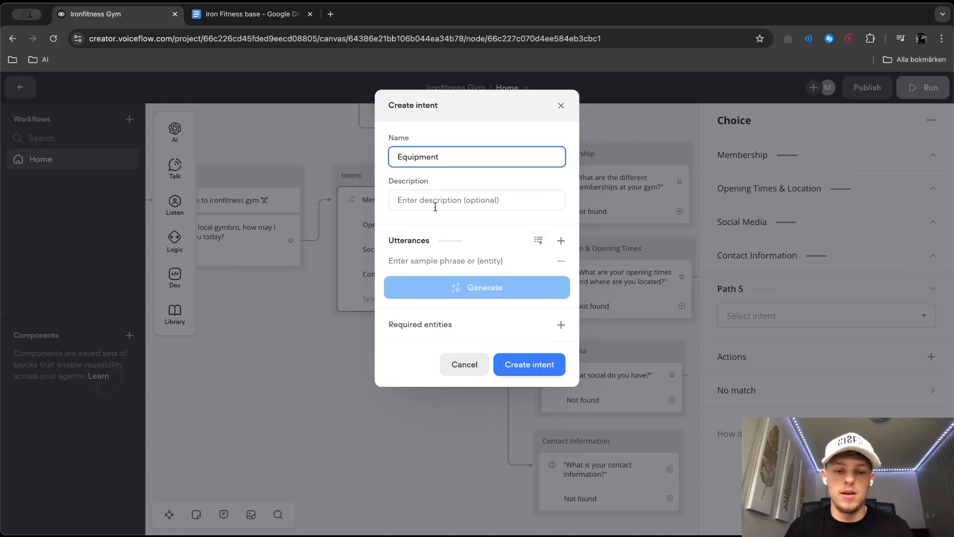
Add the utterances "Do you have prime equipment?" and "What equipment do you have?" to the Equipment intent
click(429, 260)
text(D)
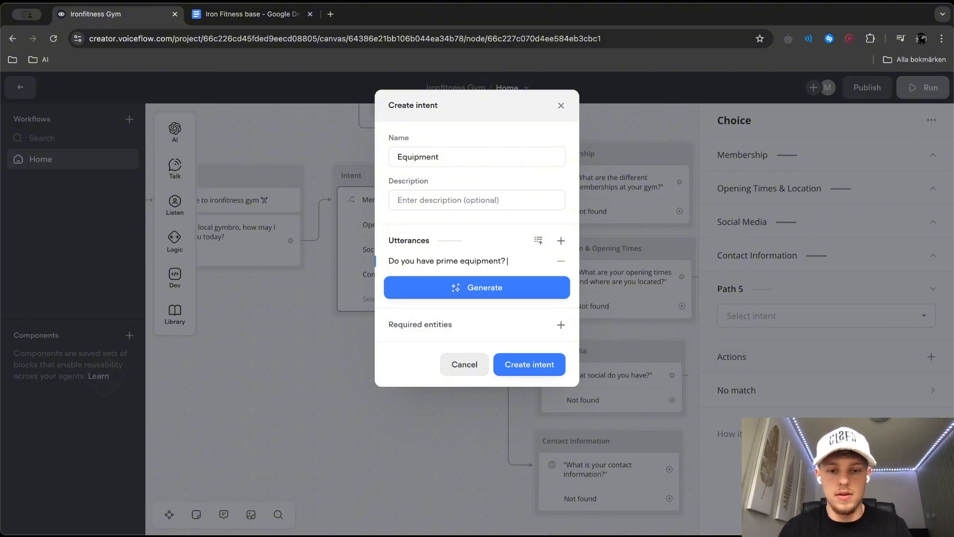
click(560, 241)
text(Do you)
key(super+BackSpace)
text(What equipment do yo)
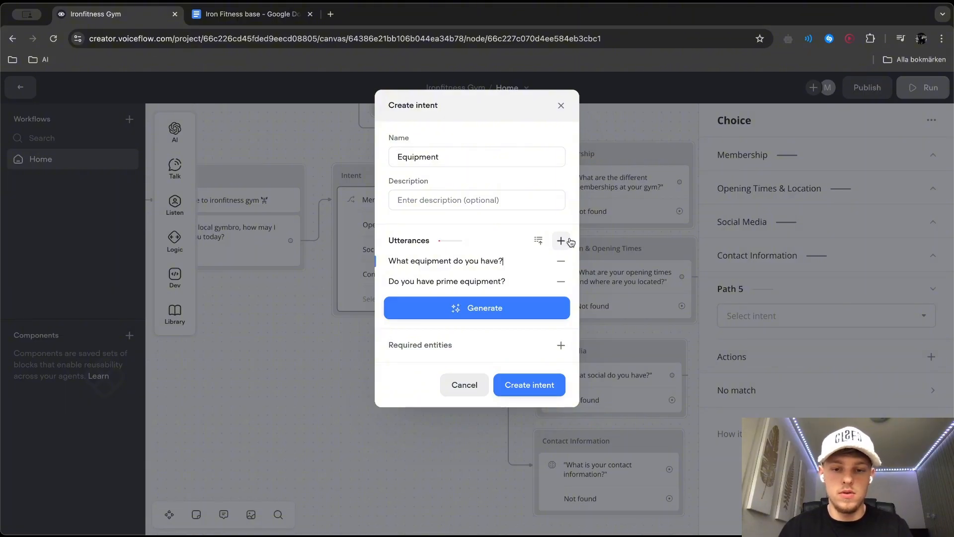
Add the utterances "What different machines do you have?" and "Are there treadmills at the gym?" to the Equipment intent
click(560, 241)
text(Wha)
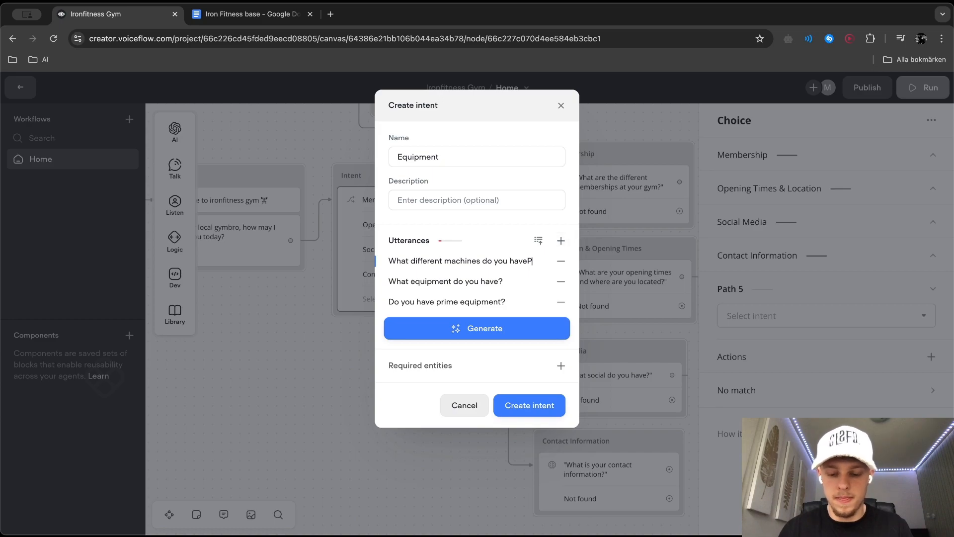
click(568, 243)
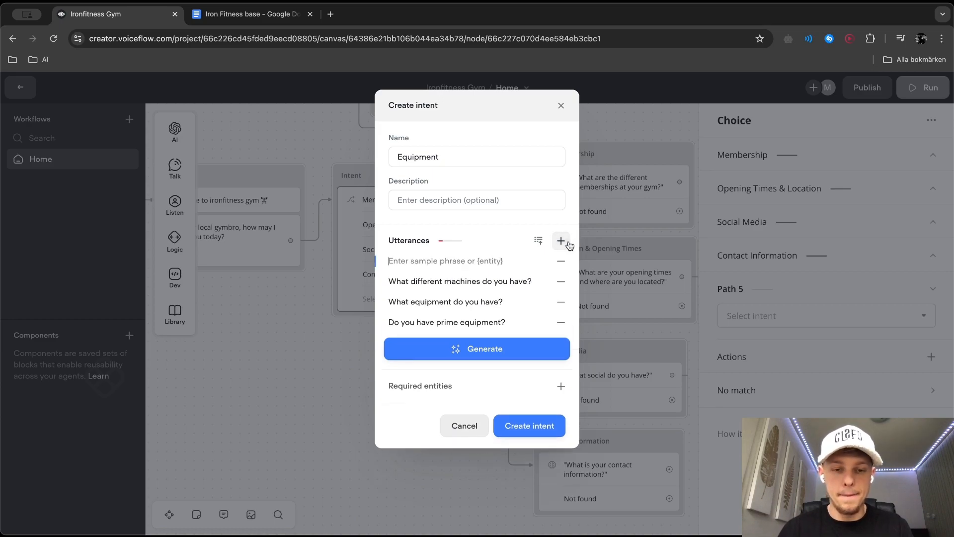
text(DO)
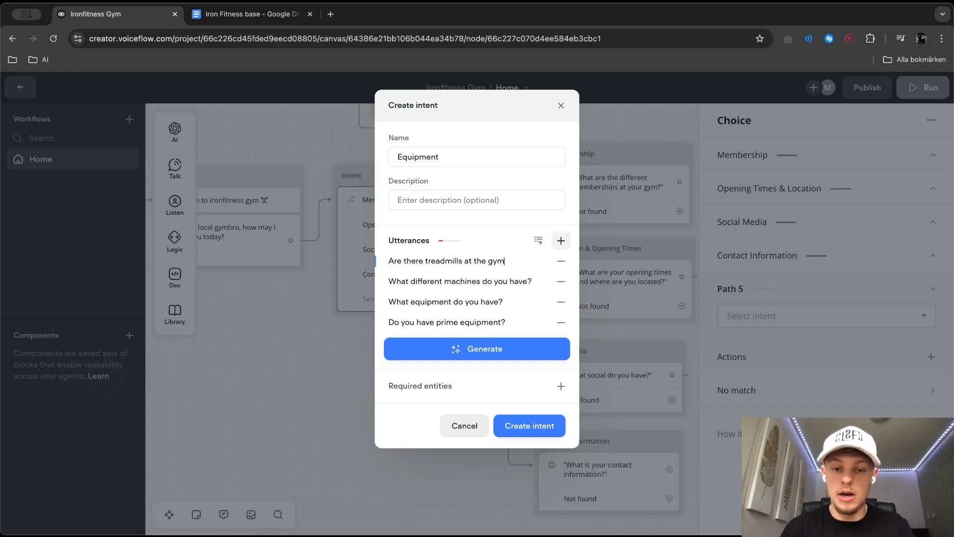
Generate 10 more sample phrases for the Equipment intent and create it
click(497, 348)
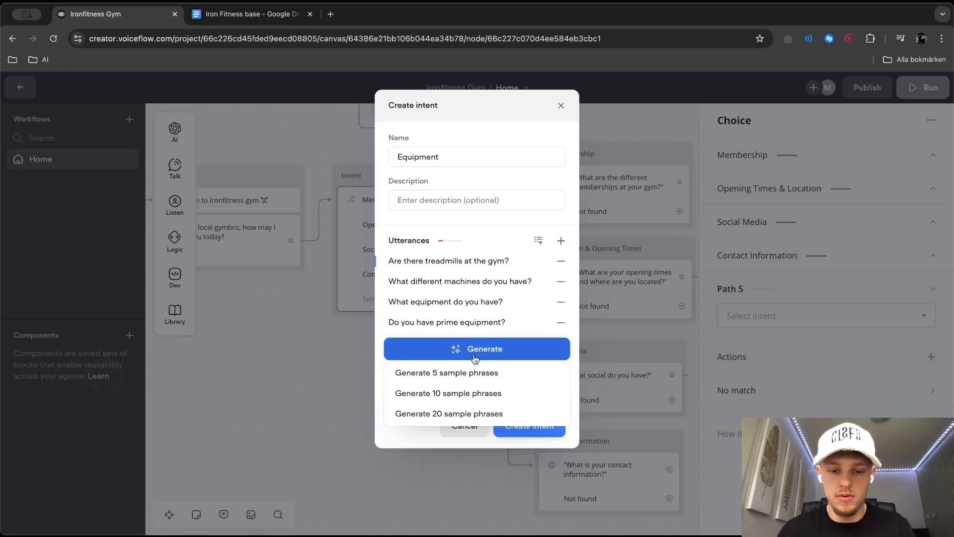
click(450, 392)
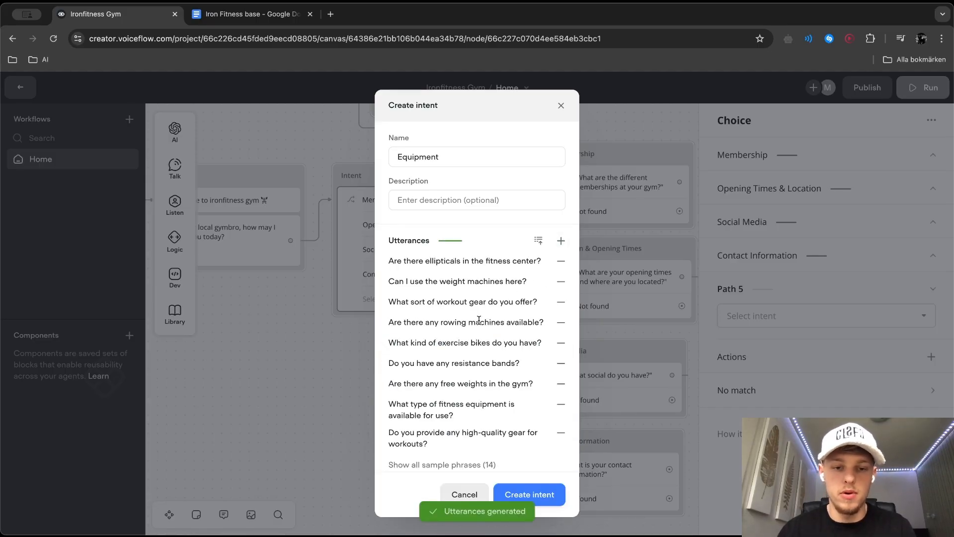
click(447, 464)
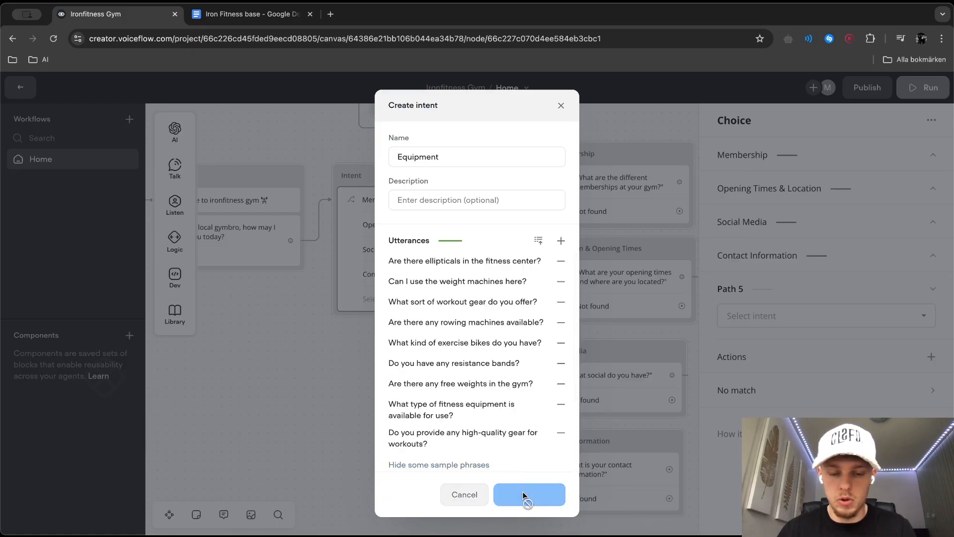
click(522, 492)
In the Iron Fitness base document, add "We've 10 matrix treadmills, 5 hack squats 2 of them are precor" below the machine brands paragraph
click(261, 16)
scroll(381, 315, down, 1)
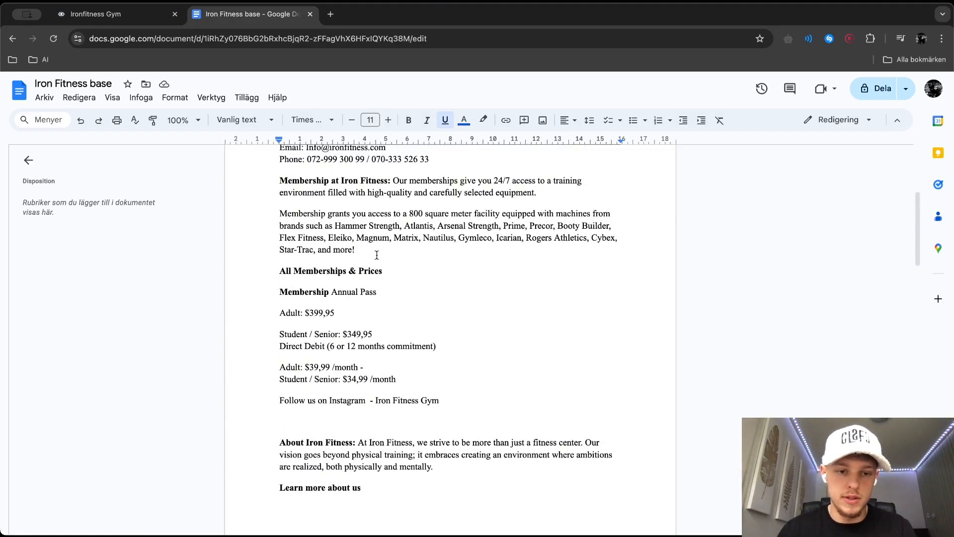
click(378, 255)
key(Return)
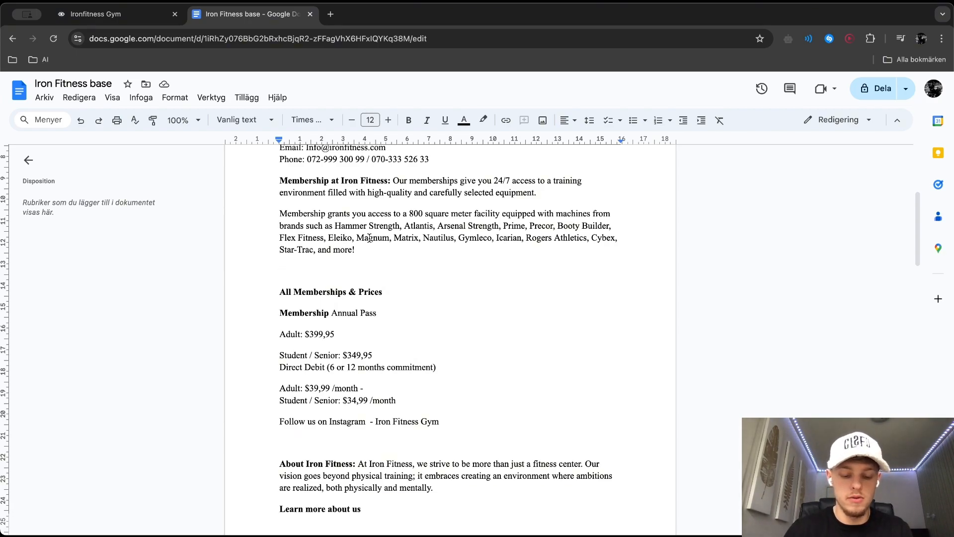
text(We've )
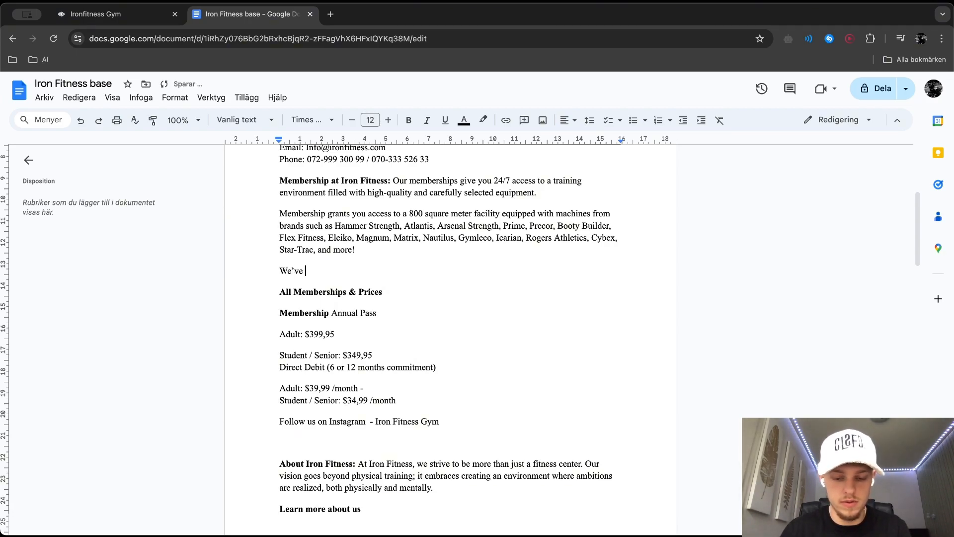
text(10 treadm)
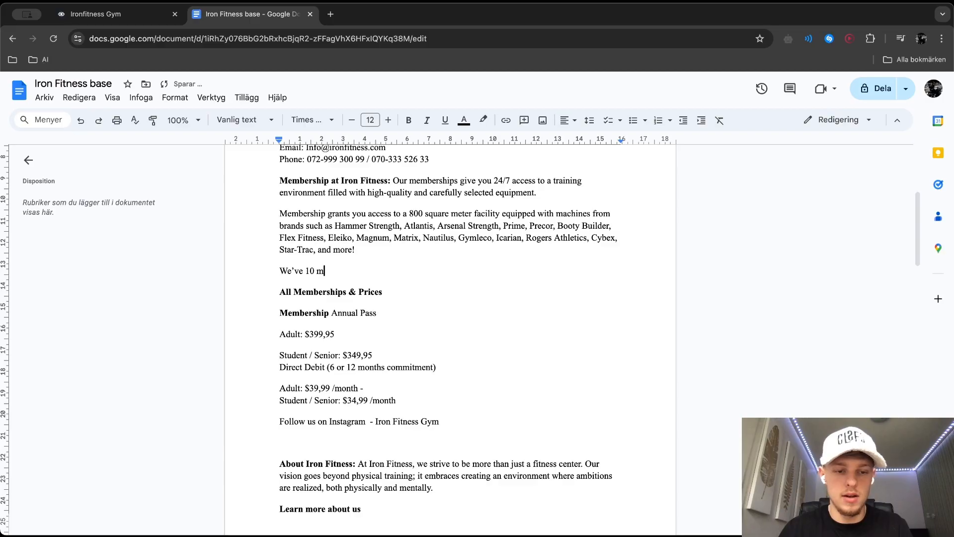
text(eadmills, 5 hack squats 2 of them are prec)
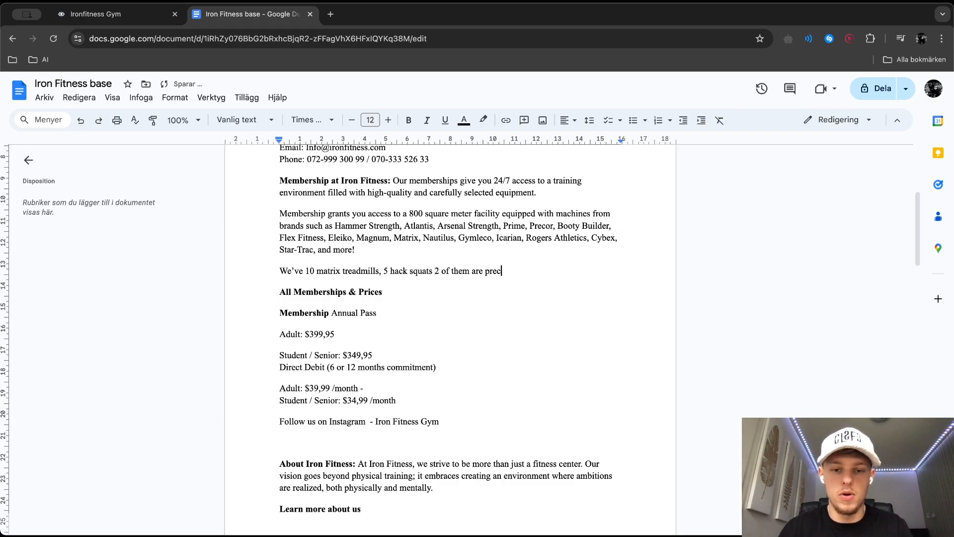
text(or)
Back in Voiceflow, connect the Equipment choice to a new Response AI block that uses the Knowledge Base as data source
click(114, 14)
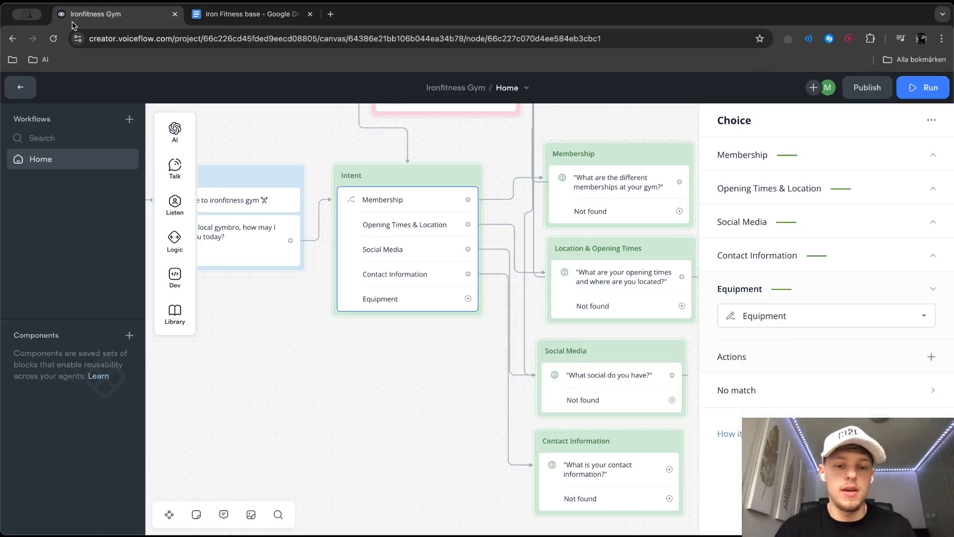
scroll(330, 380, down, 10)
scroll(595, 426, up, 10)
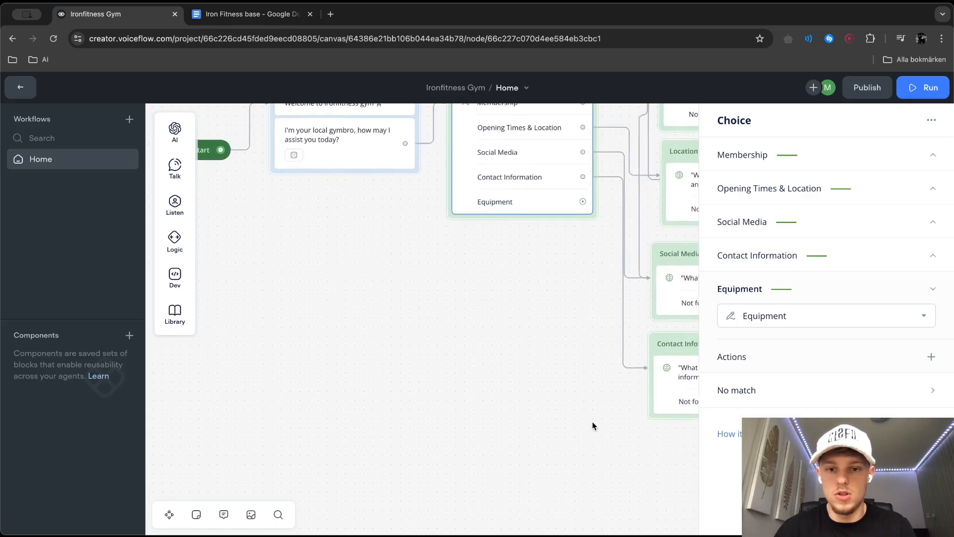
drag(556, 240, 639, 480)
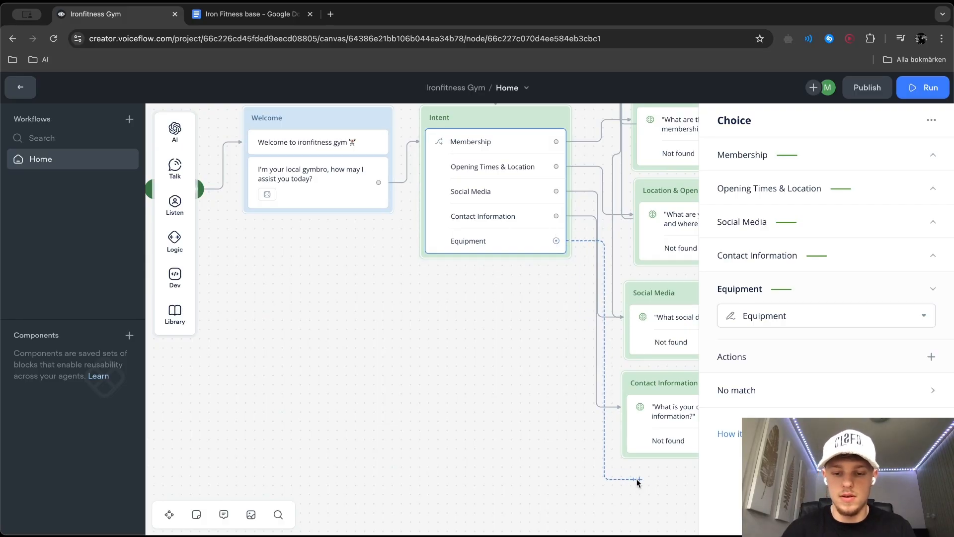
mouse_move(680, 312)
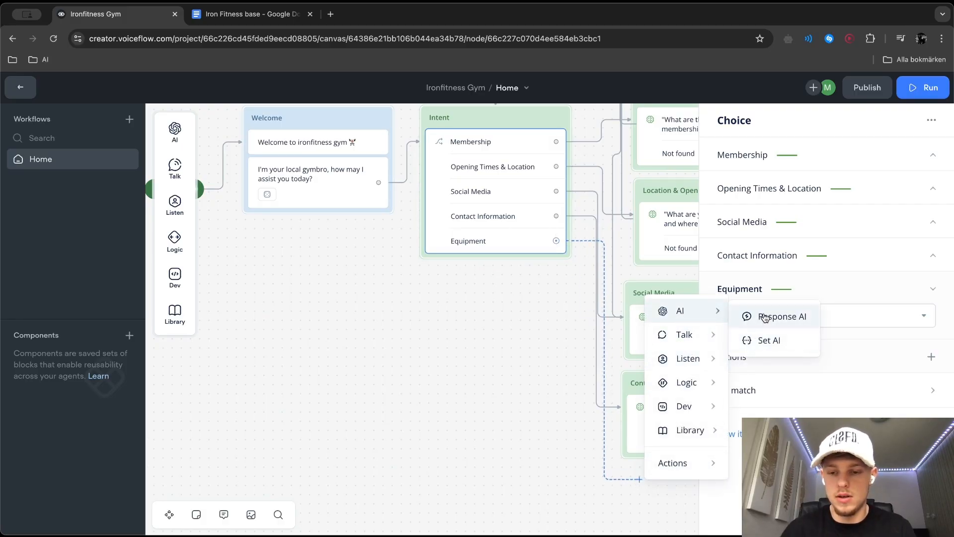
click(764, 316)
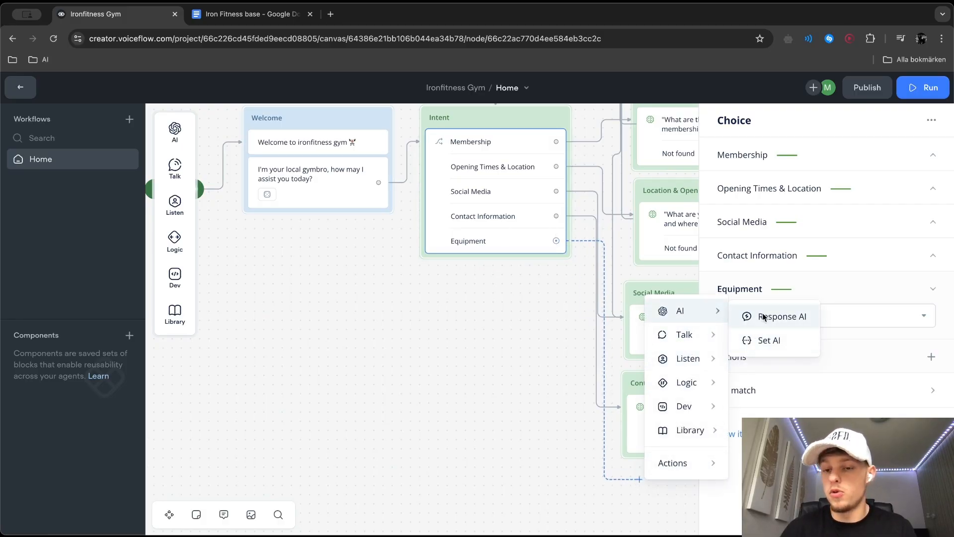
click(784, 174)
Set the new block's knowledge base question to "What machines do you have at the gym?"
click(767, 231)
text(What )
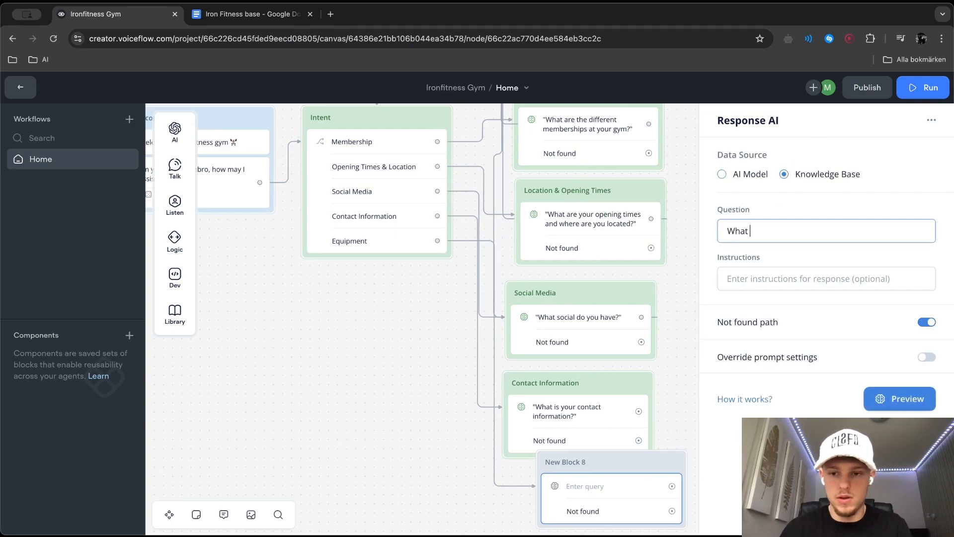
text(machines do you have at teh)
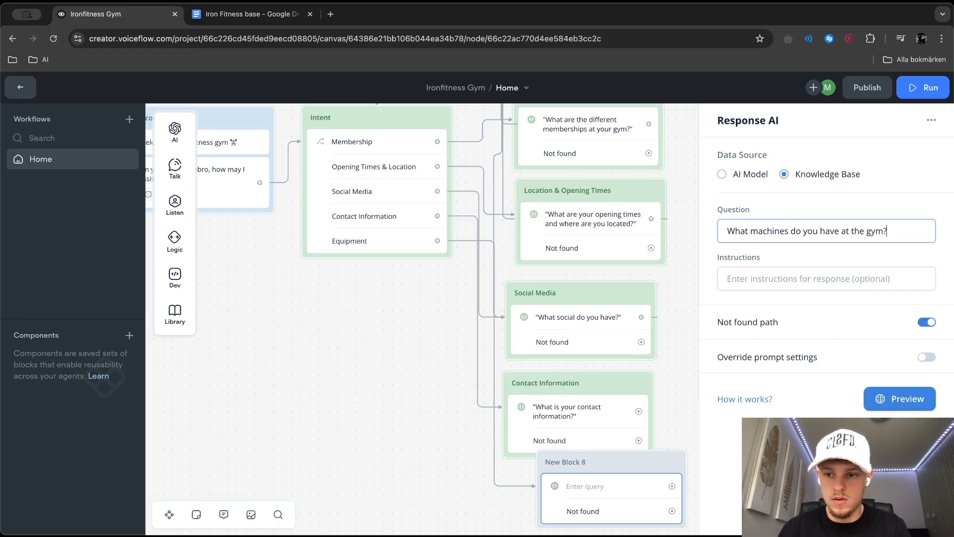
Set the response instructions to "Provide information about the different machines" and preview the answer
key(Tab)
text(Provide information about the different machines)
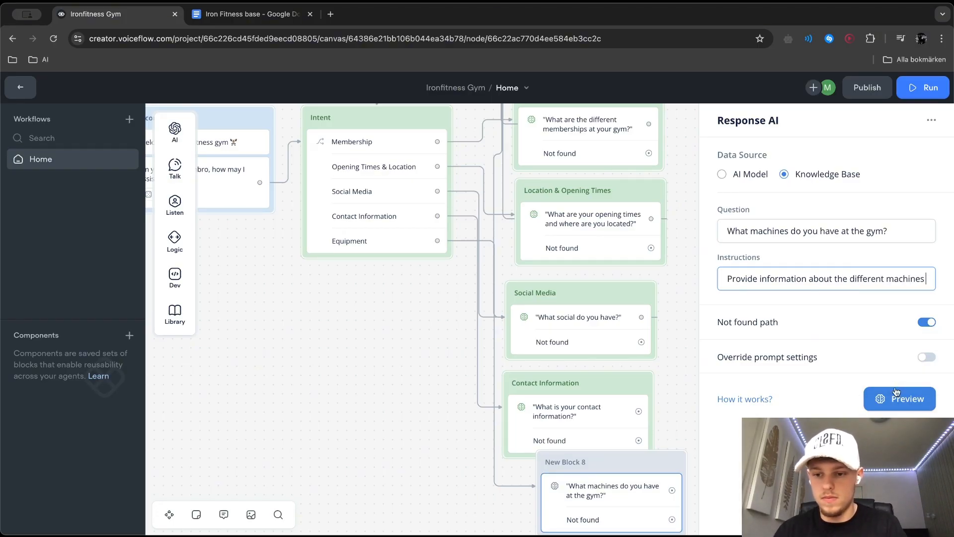
click(893, 396)
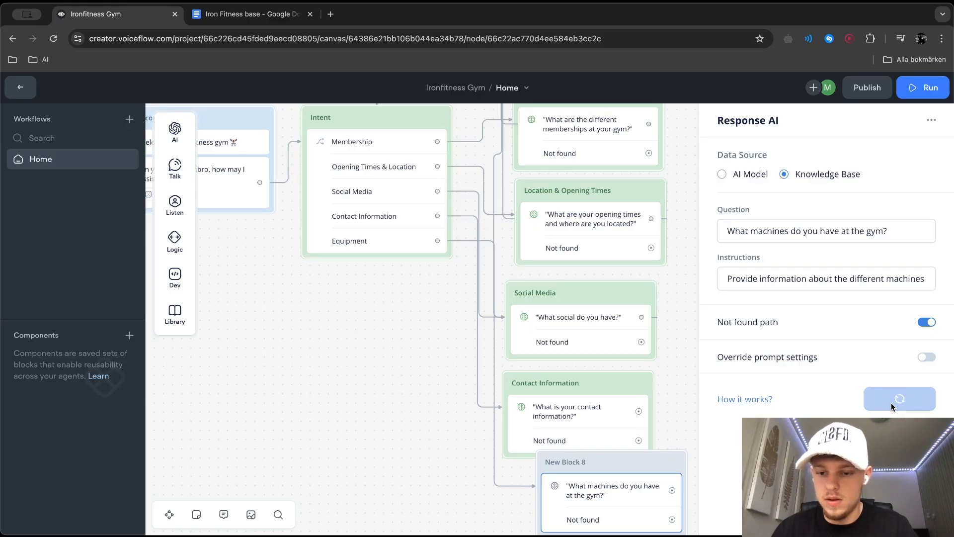
Append ", write in bullet point" to the response instructions and preview the answer again
click(930, 275)
text(, write in bullet point)
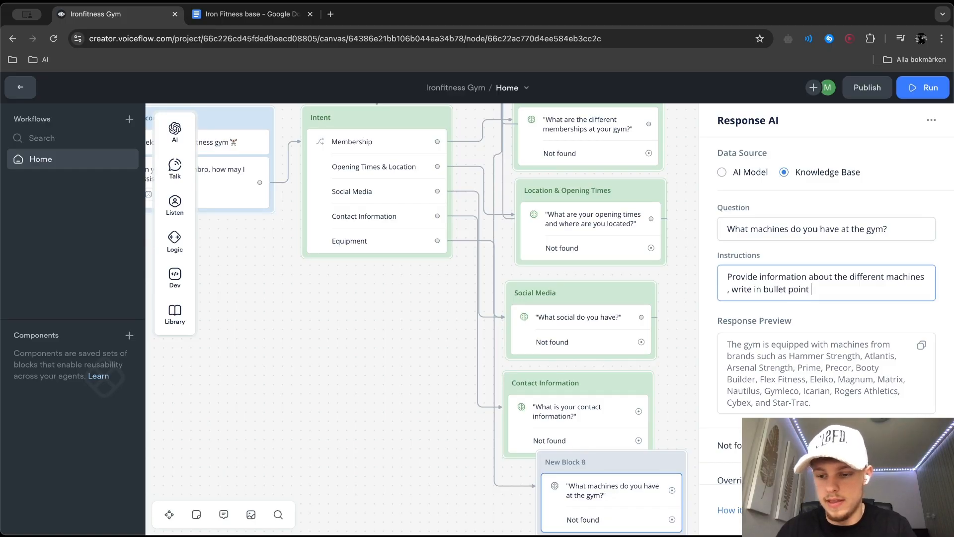
click(913, 510)
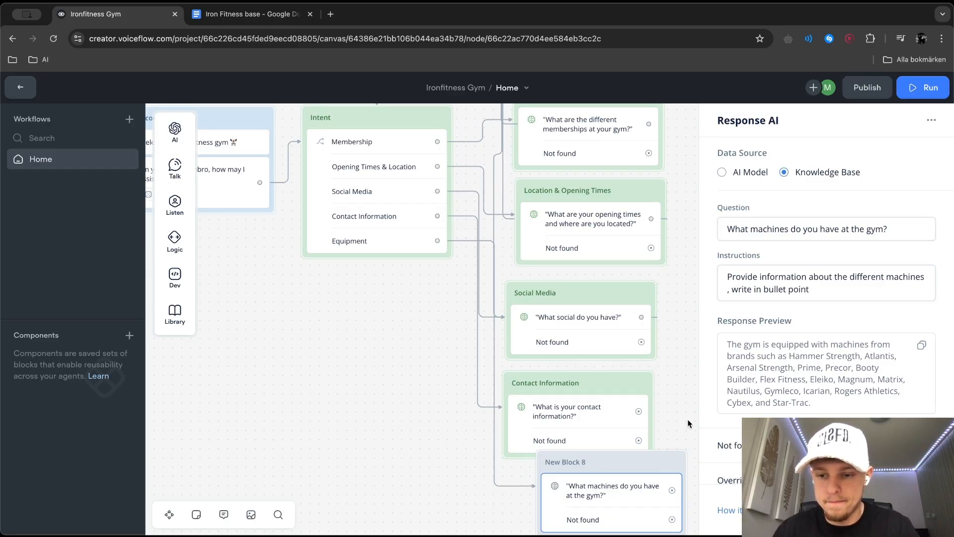
scroll(785, 414, down, 3)
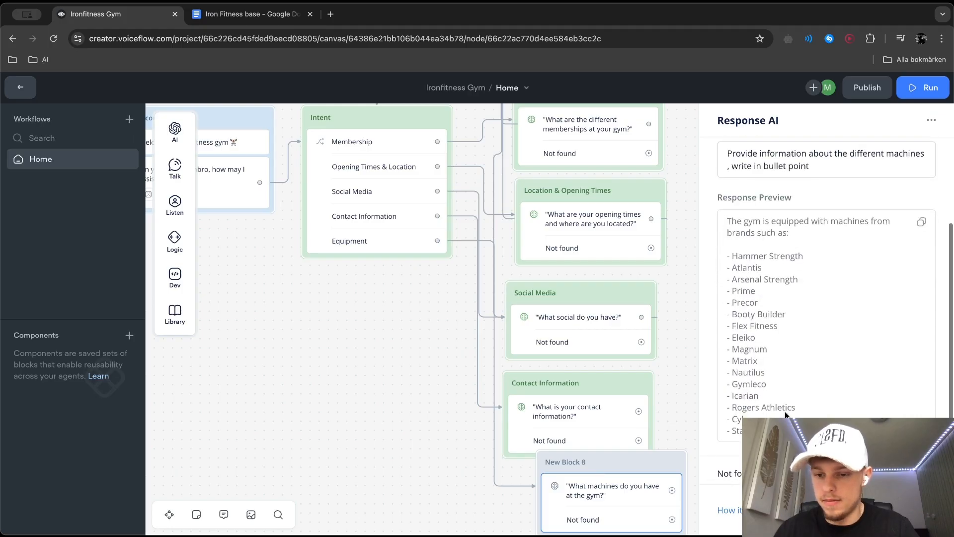
Set the color of the new machines question block to the green theme color
click(407, 425)
scroll(407, 425, down, 5)
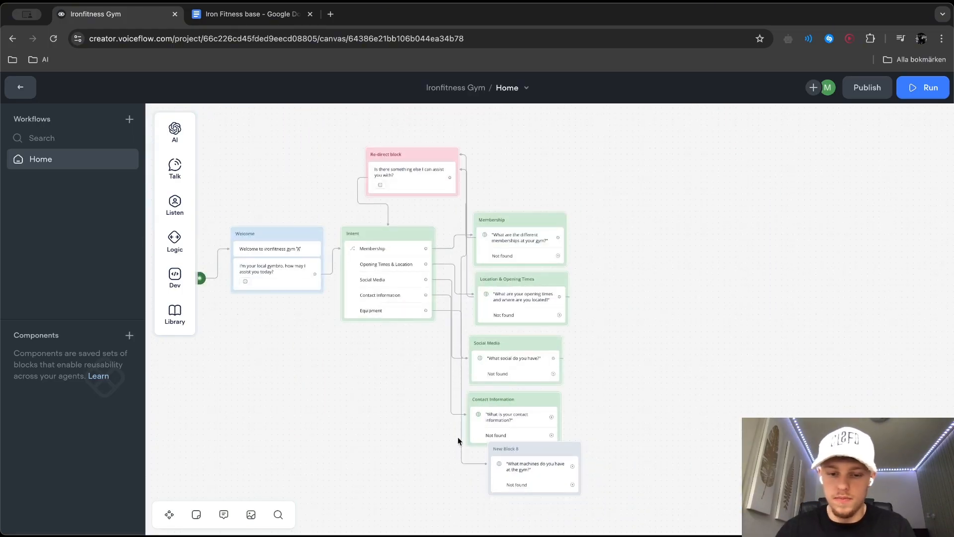
right_click(548, 476)
mouse_move(646, 238)
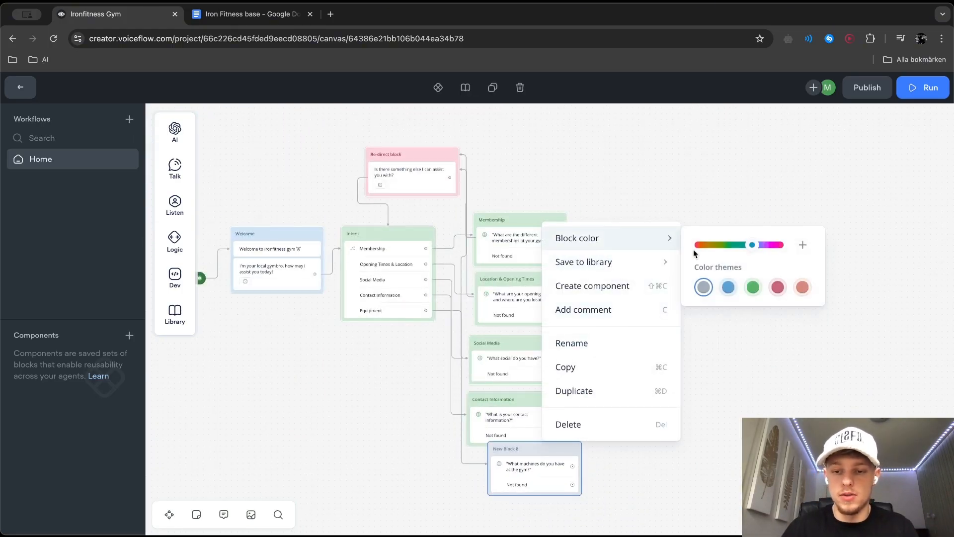
click(752, 287)
click(673, 465)
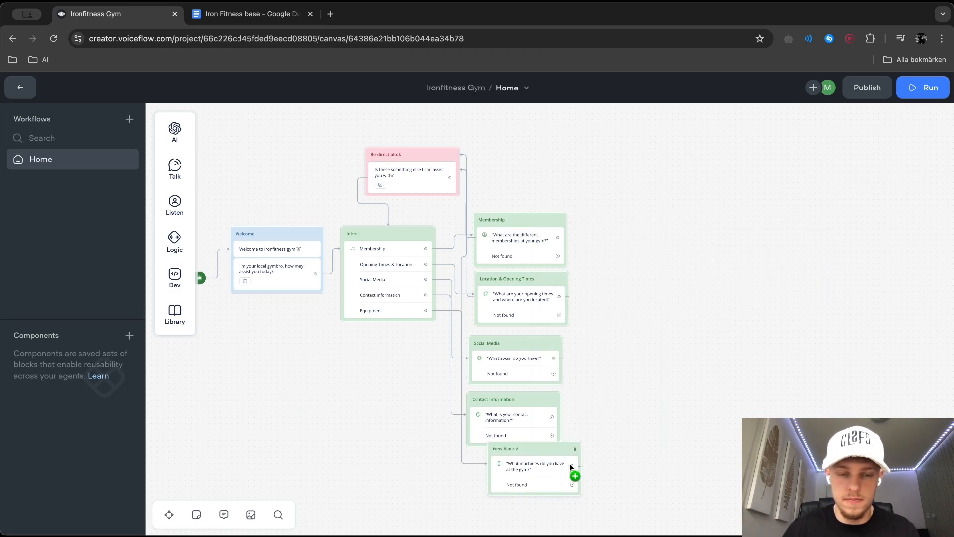
Rename the new green block "Machines" and place it below the Contact Information block, clear of any overlap
double_click(506, 448)
text(Machoin)
key(BackSpace)
key(BackSpace)
key(BackSpace)
text(ines)
drag(549, 454, 524, 466)
Add a sixth choice to the Intent block and name its new intent "Prime Machines"
click(184, 175)
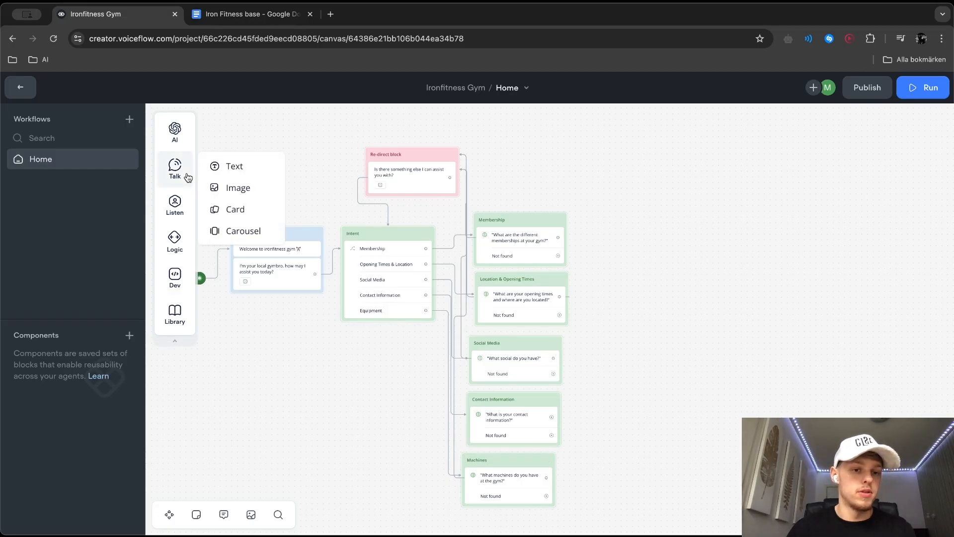
click(372, 277)
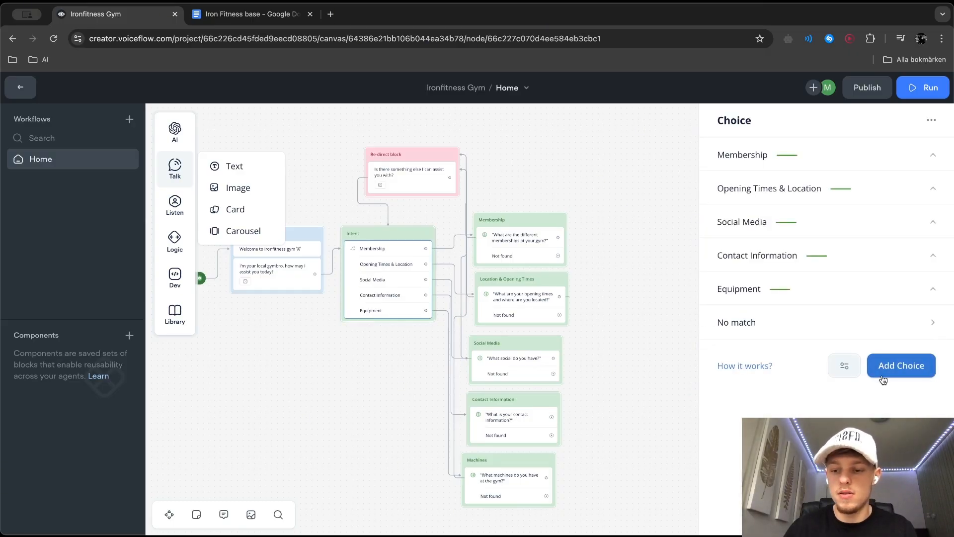
click(900, 365)
click(778, 352)
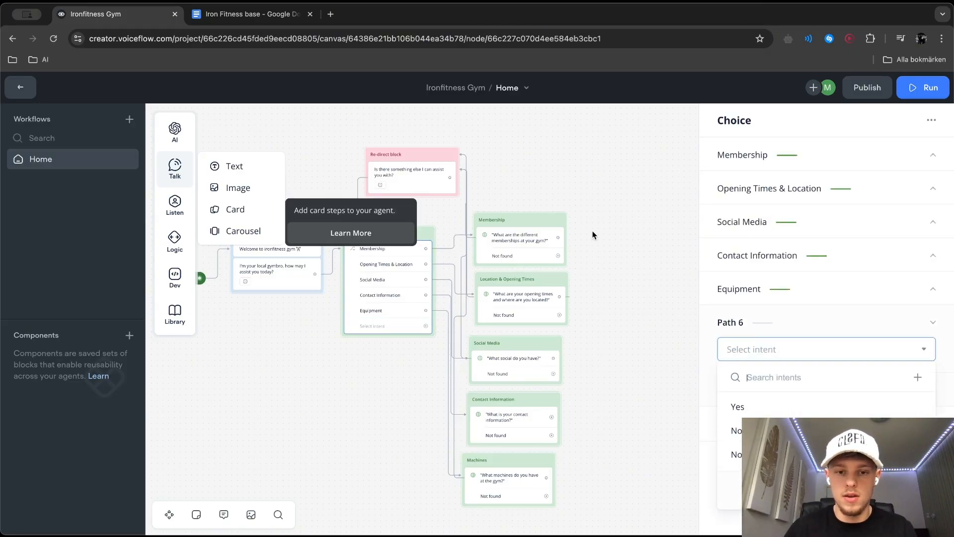
click(847, 439)
text(Prime Machines)
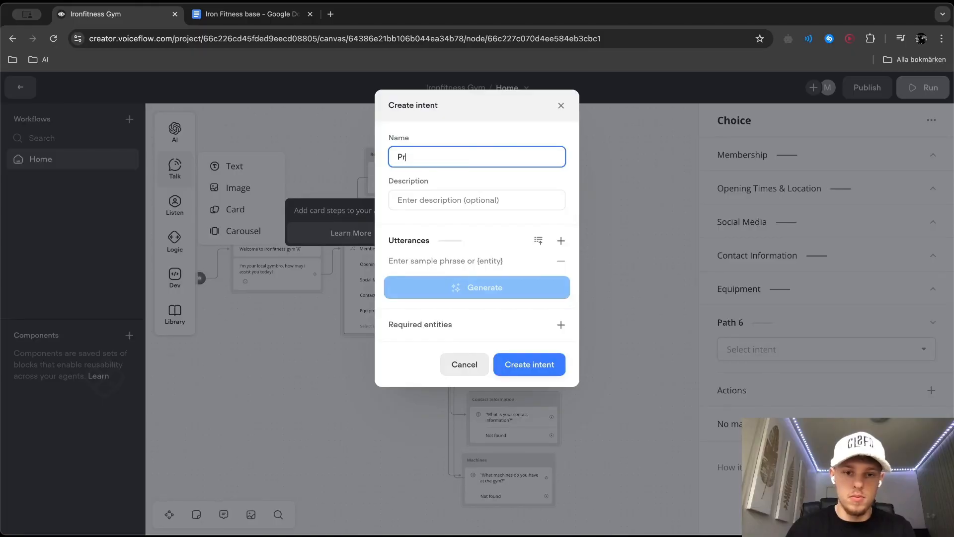
Add the utterance "Do you have prime leg extension" to the Prime Machines intent and create it
click(446, 262)
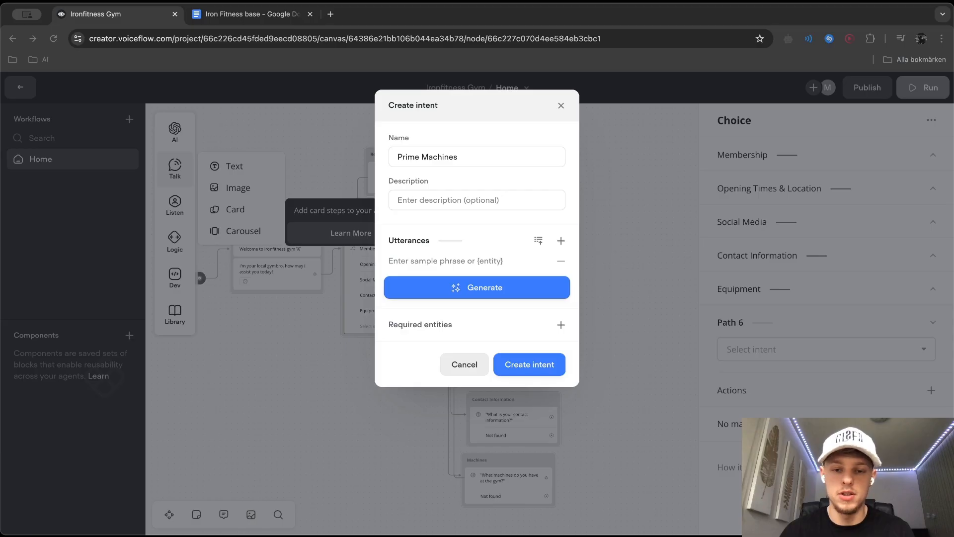
text(Do you have prime leg extension)
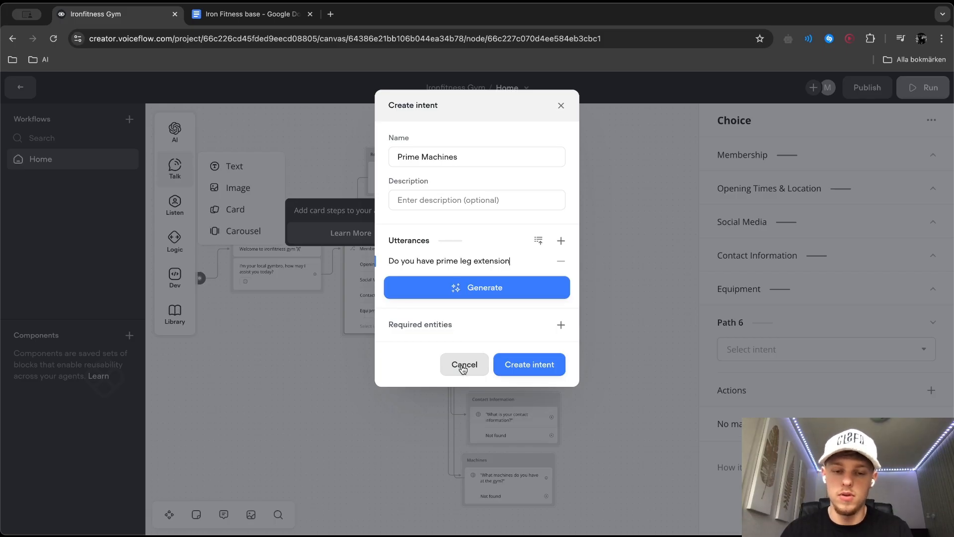
click(557, 364)
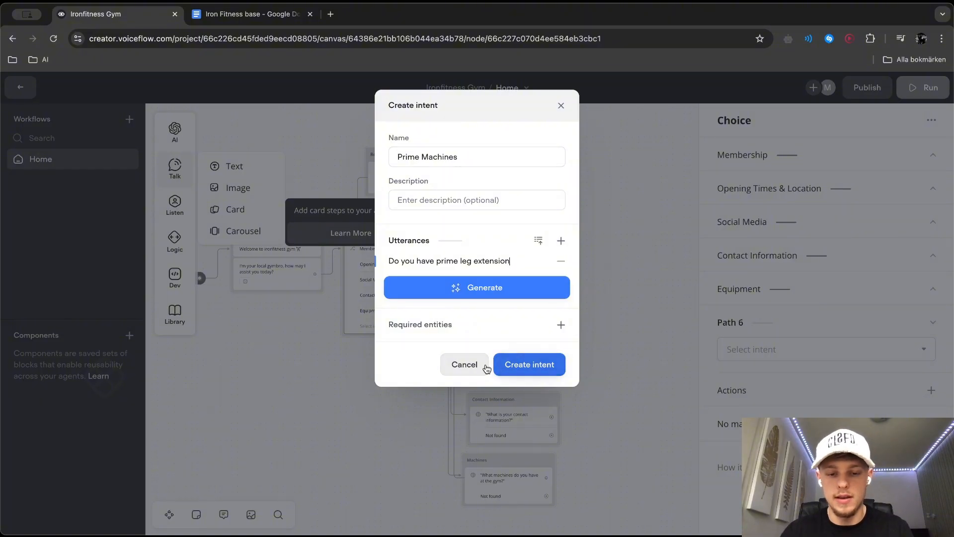
Add a carousel below the question in the Machines block and upload the leg press picture to its first card
click(546, 438)
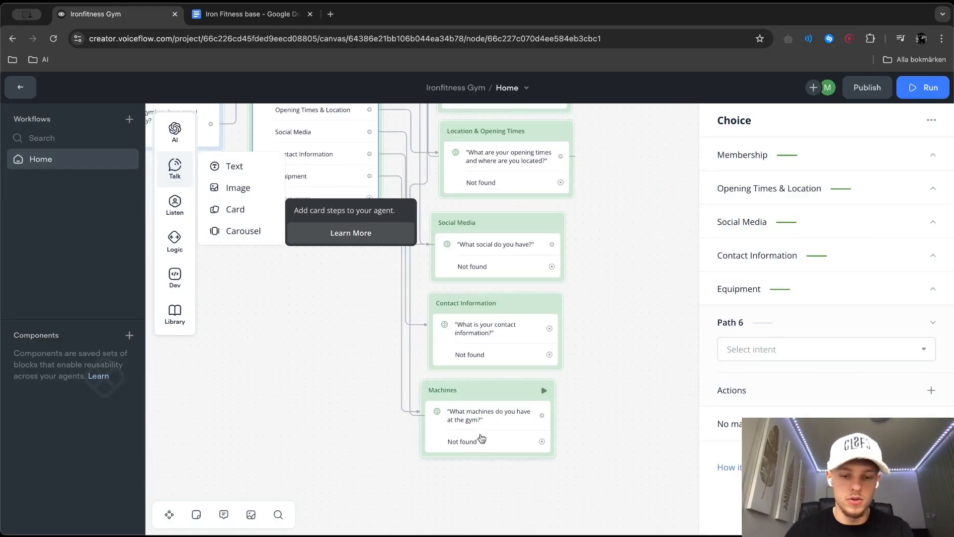
mouse_move(175, 173)
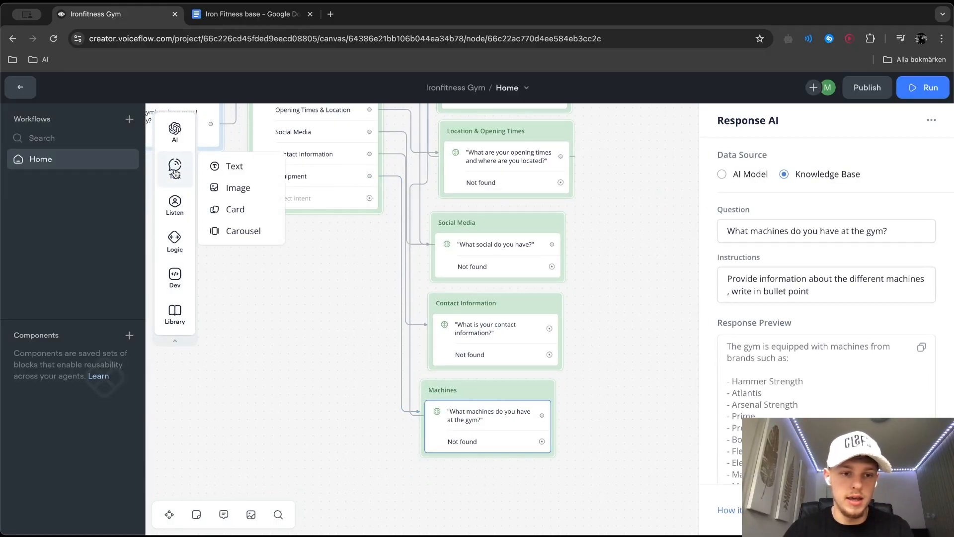
click(235, 211)
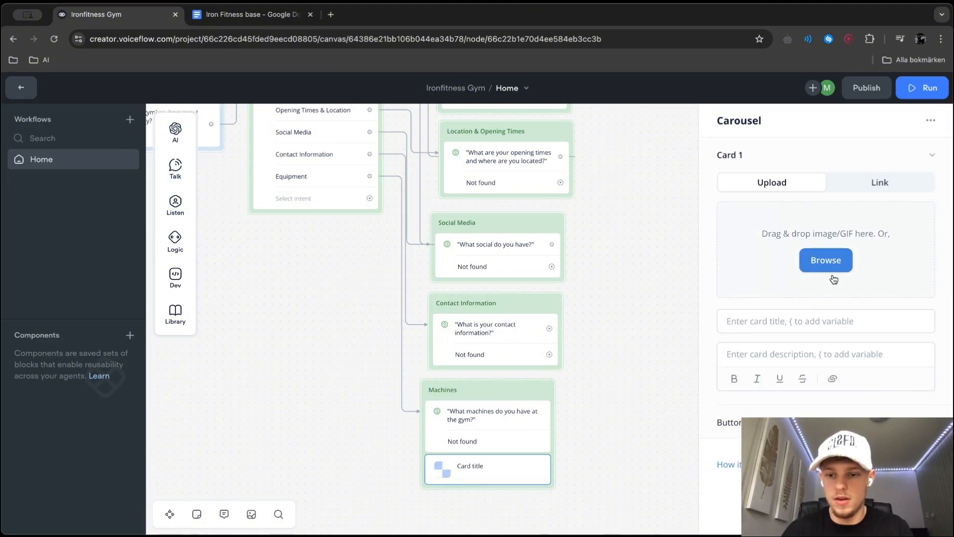
click(814, 271)
key(Return)
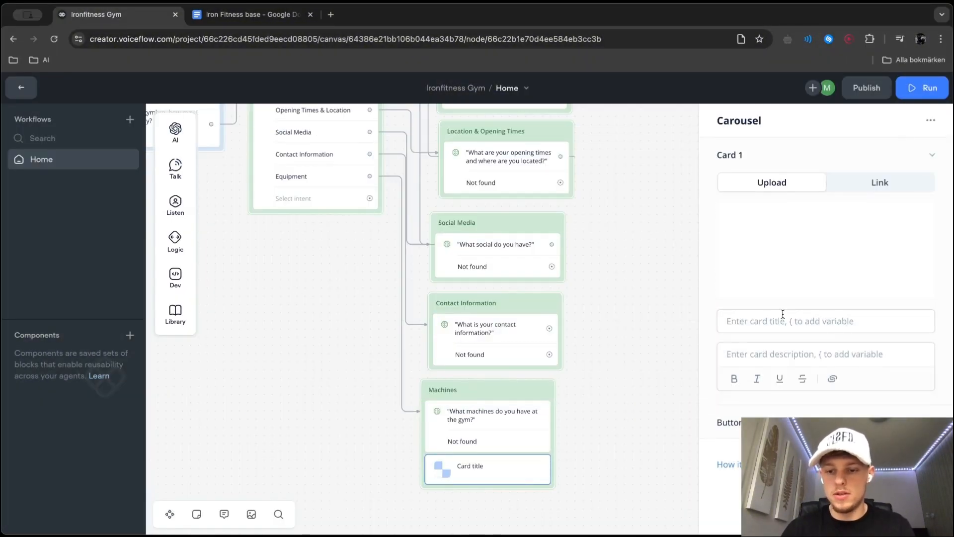
Title the first card "Mirafit Legpress" and describe it as "We've this perfect mirafit legpress that can hold up 1000kg"
click(776, 320)
text(Mirafit Legpor)
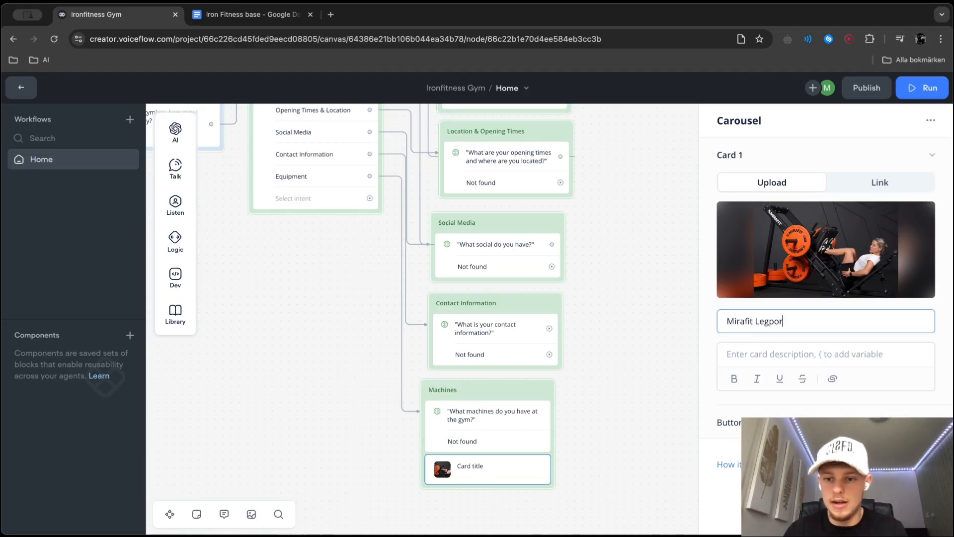
key(BackSpace)
key(BackSpace)
text(res)
key(Tab)
text(We')
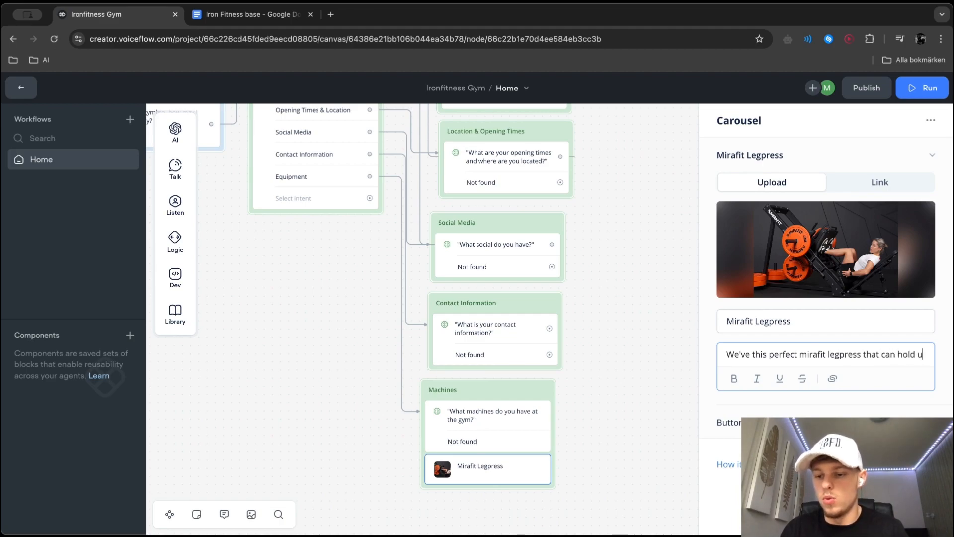
text(up 1000kg)
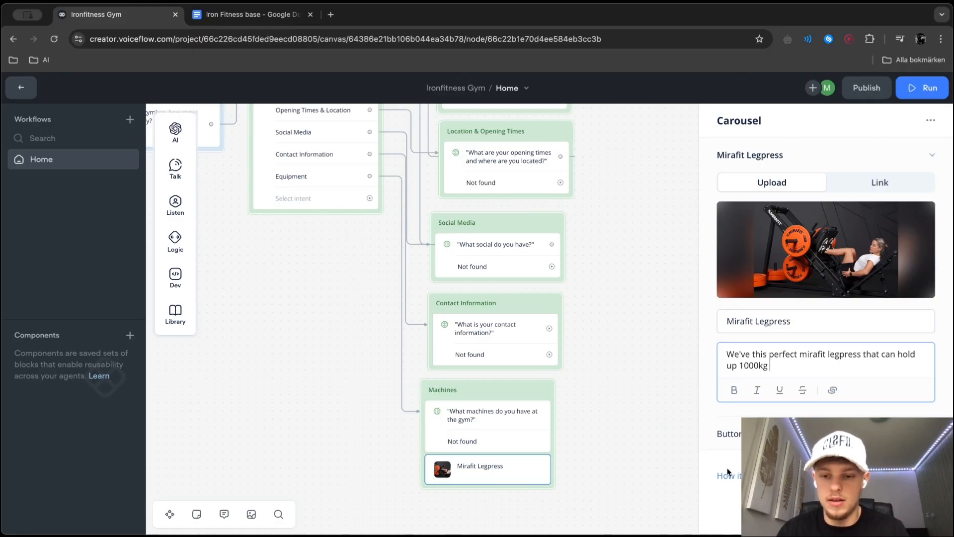
Add a second carousel card with the RYSE pre-workout picture and title it "Ryze pre-workout"
click(907, 475)
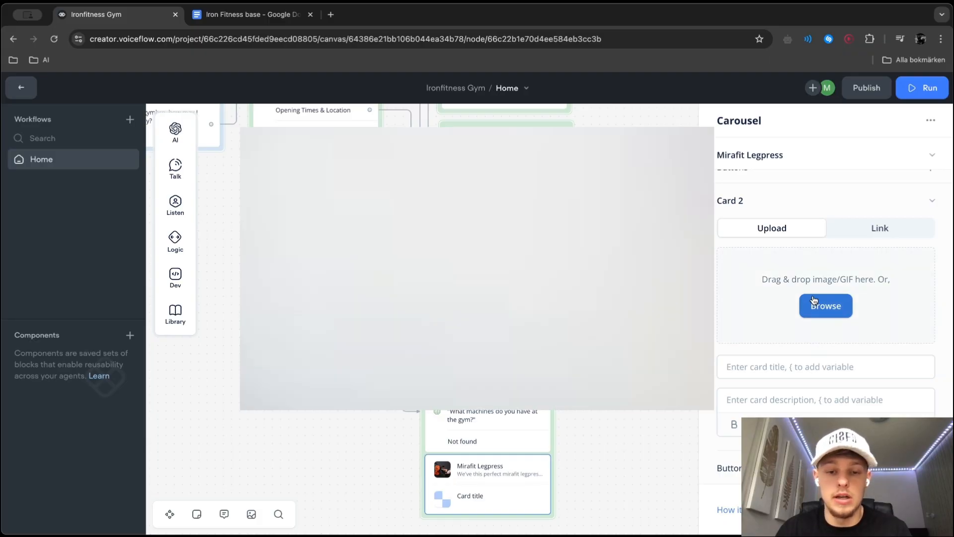
click(814, 304)
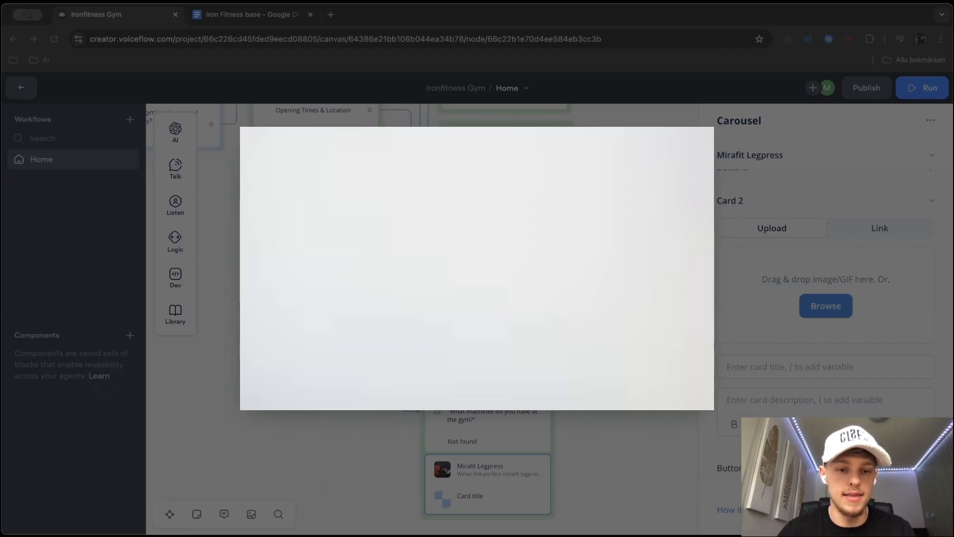
key(Return)
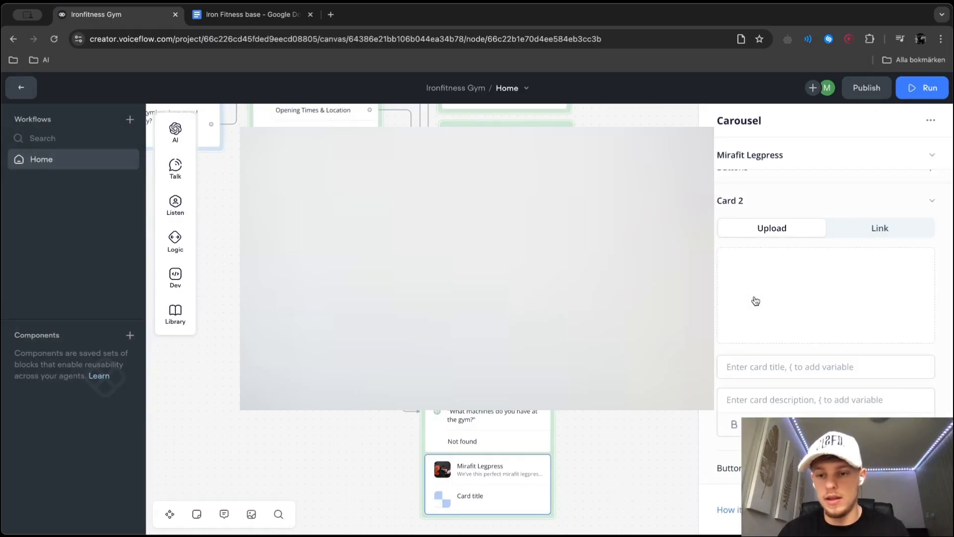
click(797, 360)
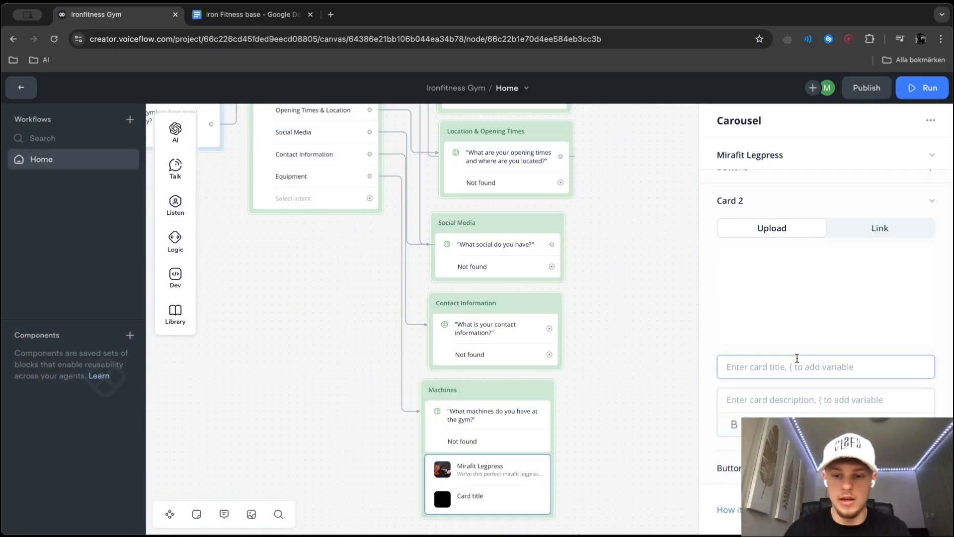
text(Ryze pre-workout)
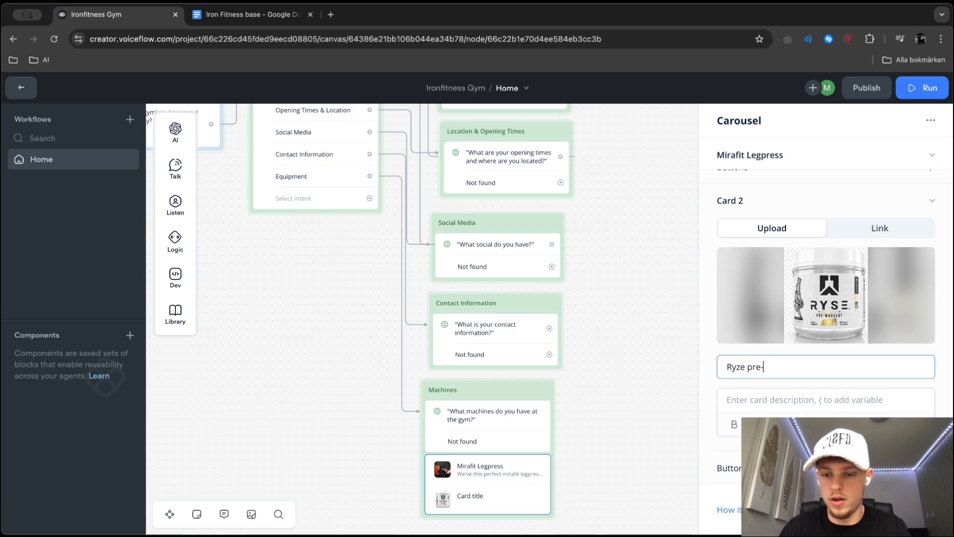
Describe the pre-workout card in dashed lines reading "200mg caffine", "GIVE YOU CRAZT", "ETC" and "FOUnd in the shop"
click(805, 393)
text(200mg)
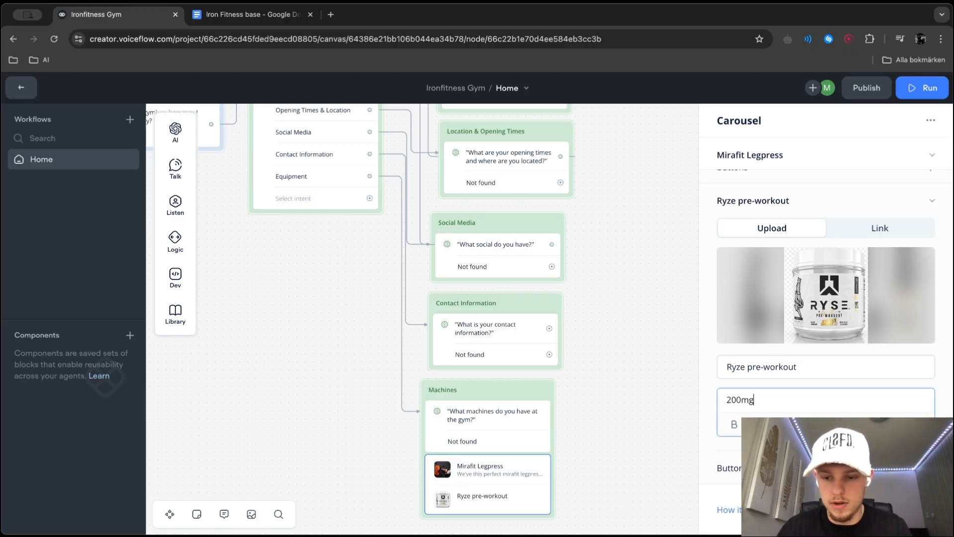
text( caffine)
click(728, 400)
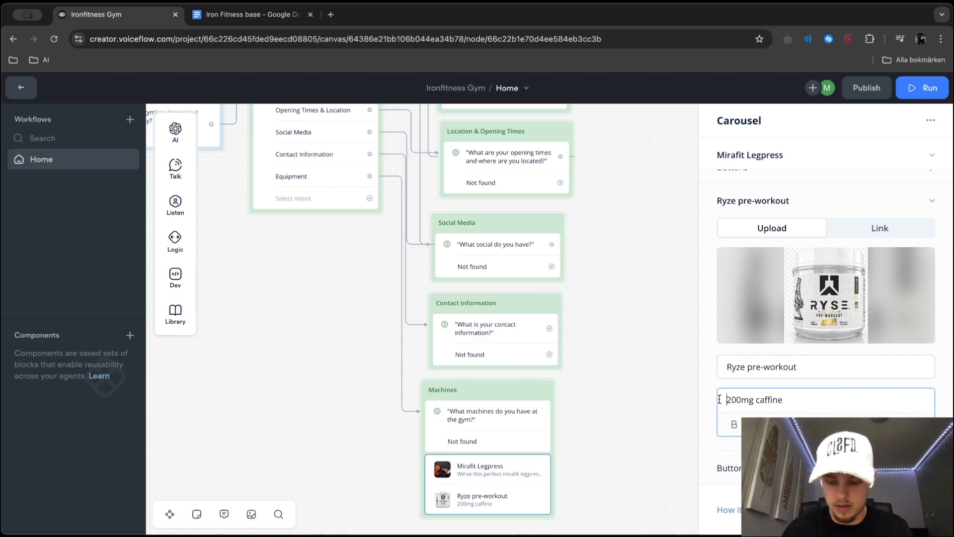
text(-)
key(Return)
text(- PIU)
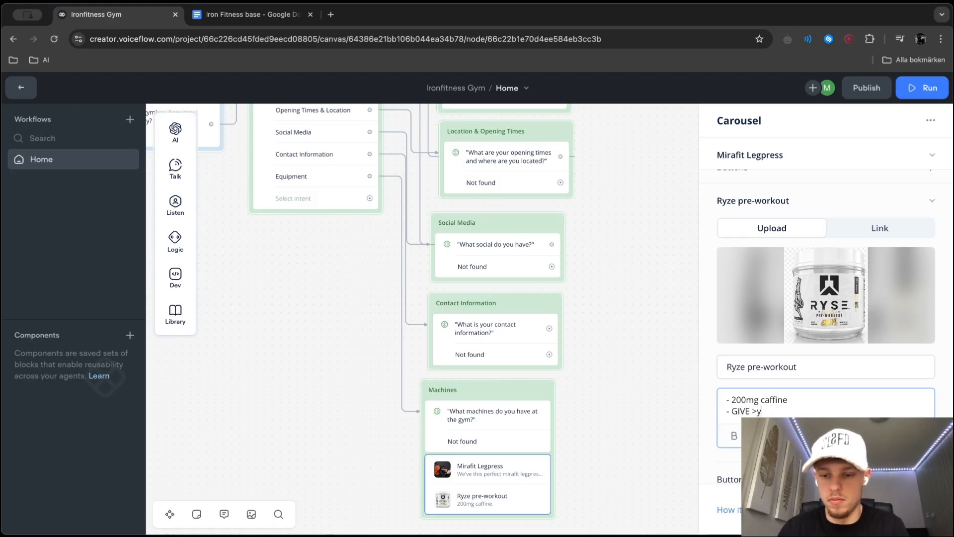
key(Return)
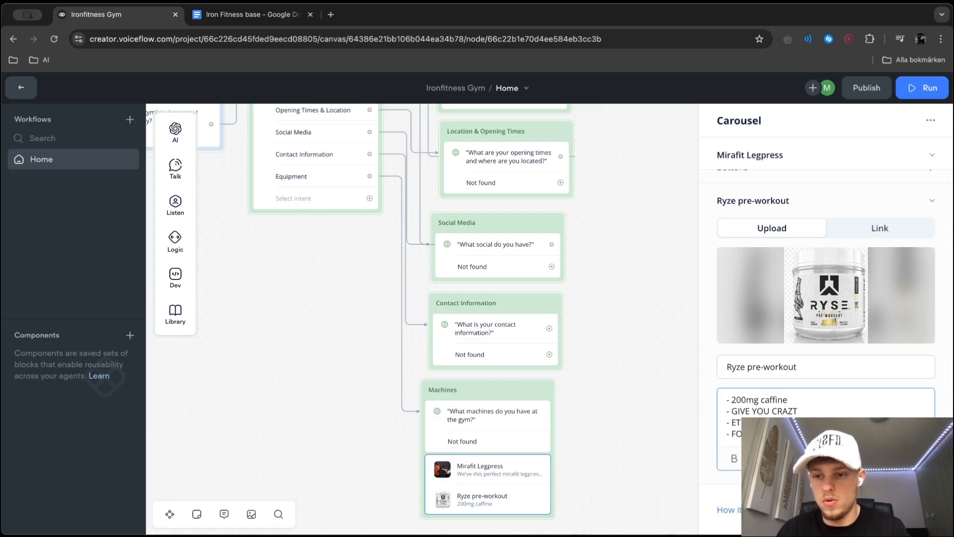
Show the pre-workout card's image as a link, select its URL and close the carousel settings
click(879, 228)
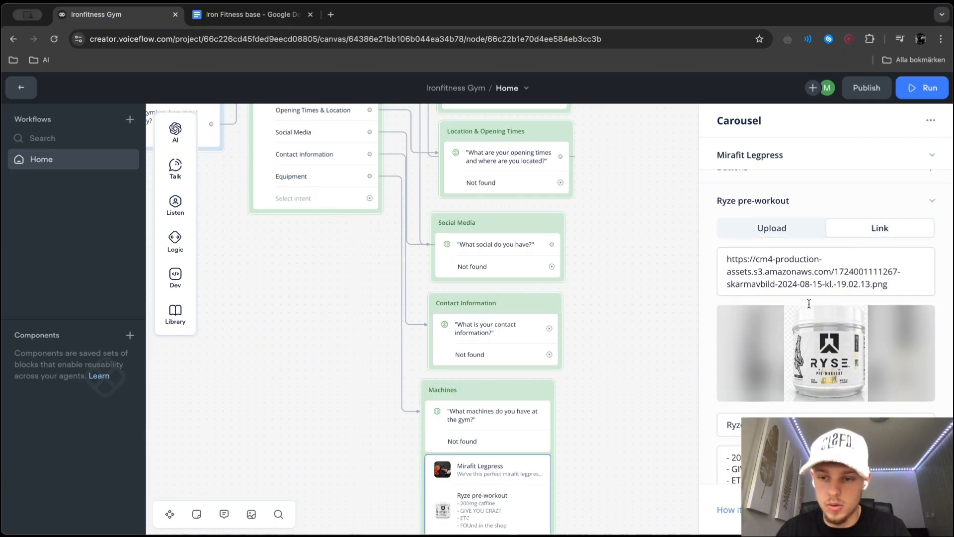
triple_click(761, 267)
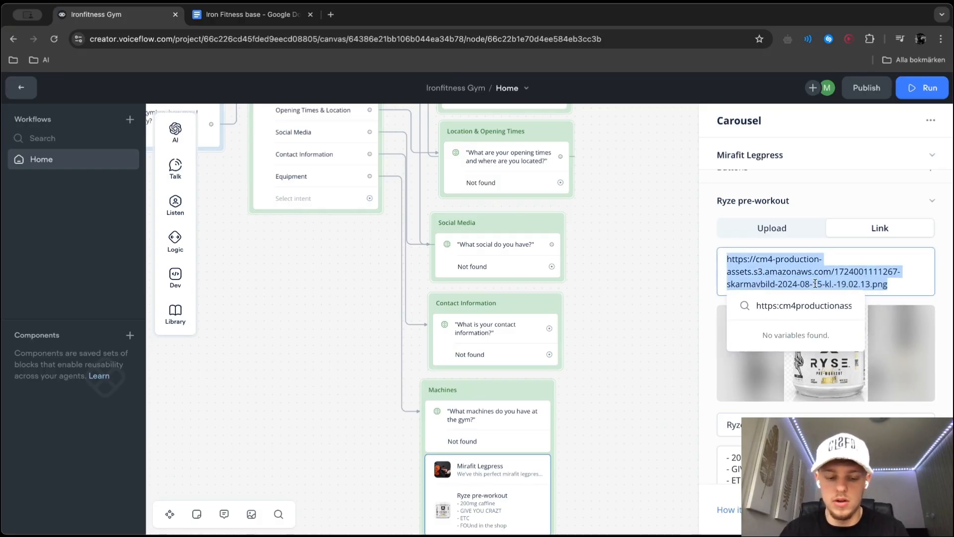
click(624, 351)
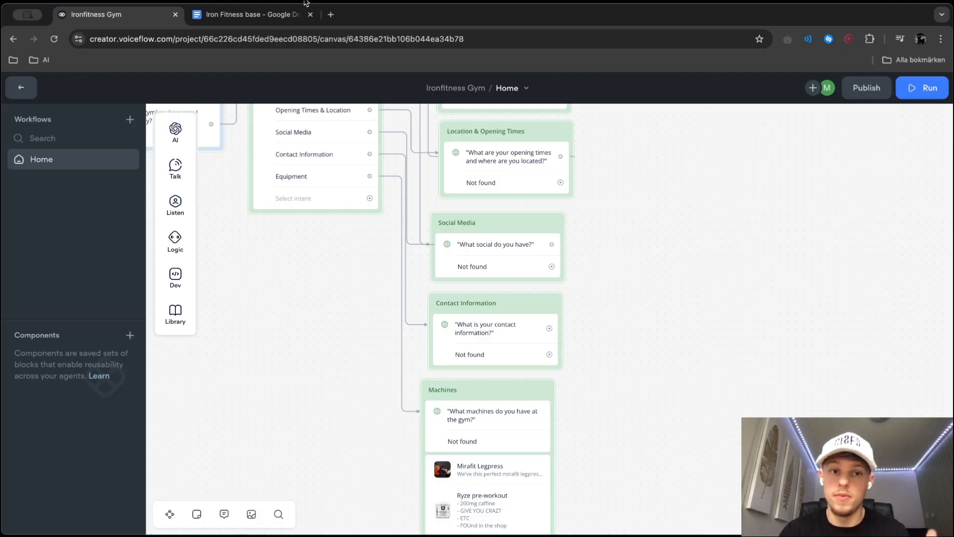
Search the web for "ryze supplements" in a new browser tab and open the RYSE Supplements website
click(332, 16)
text(ey)
key(BackSpace)
key(BackSpace)
text(ryz)
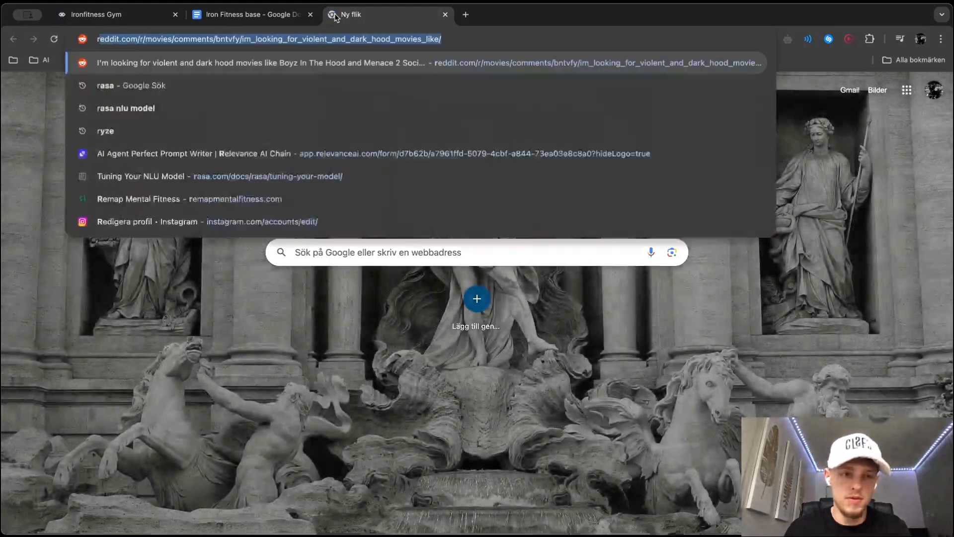
text(e supplem)
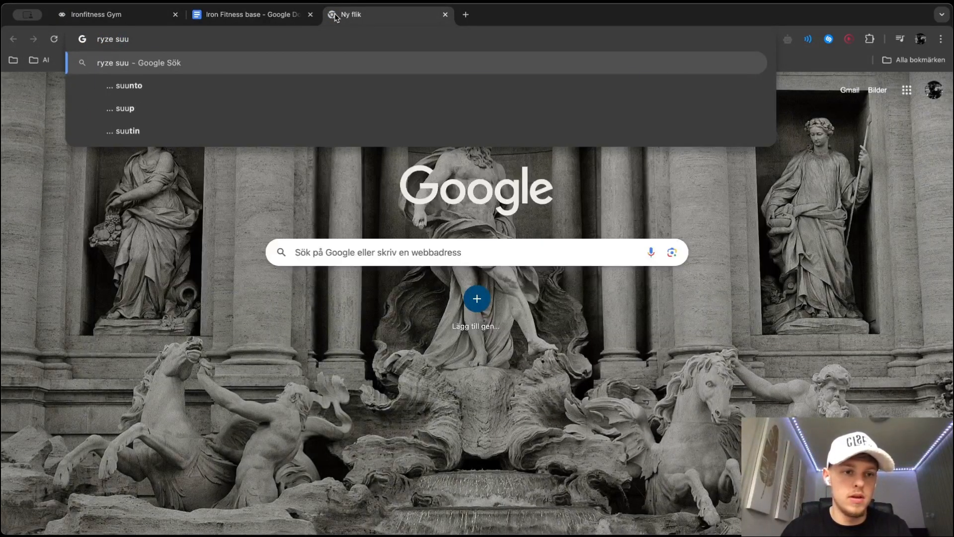
text(ents)
key(Return)
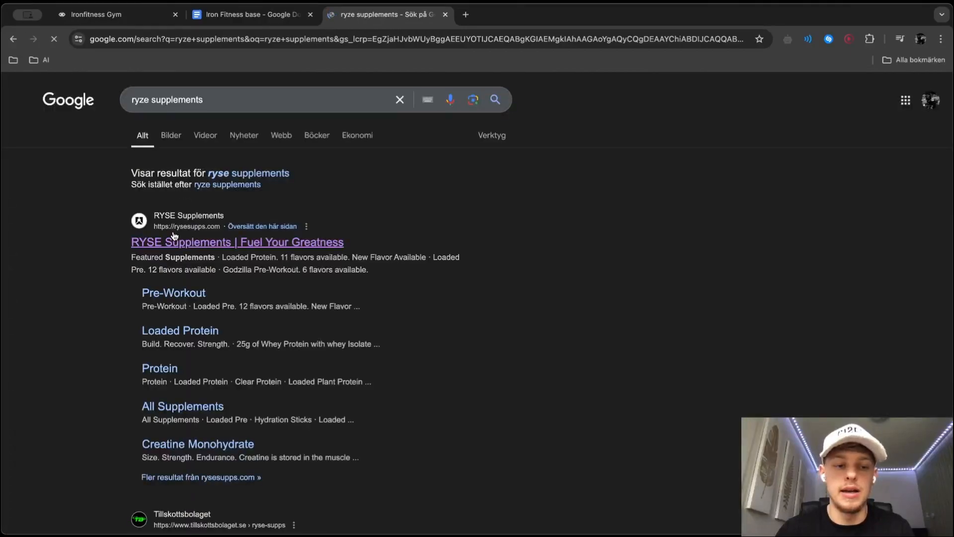
click(174, 240)
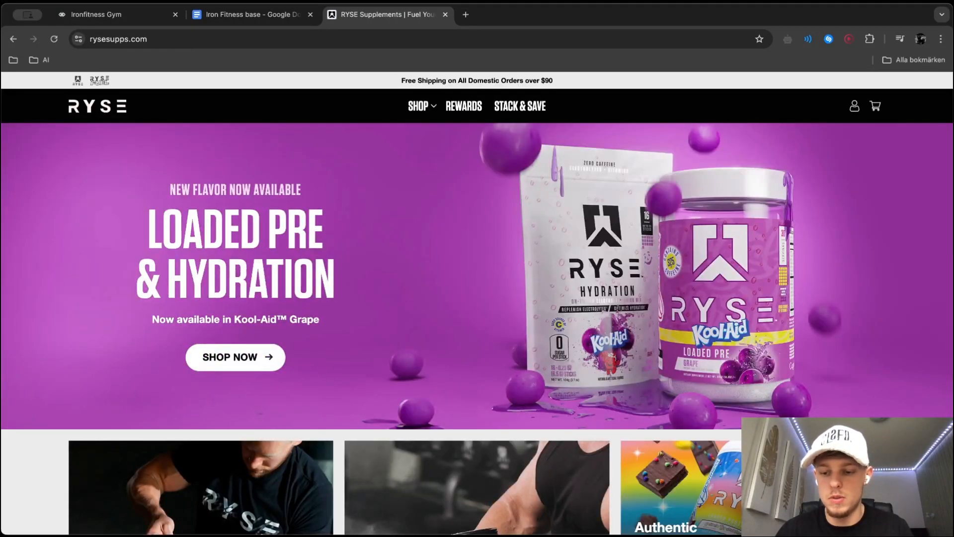
Return to the Ironfitness Gym project and remove the empty sixth choice from the Intent block
right_click(95, 14)
click(95, 14)
click(94, 14)
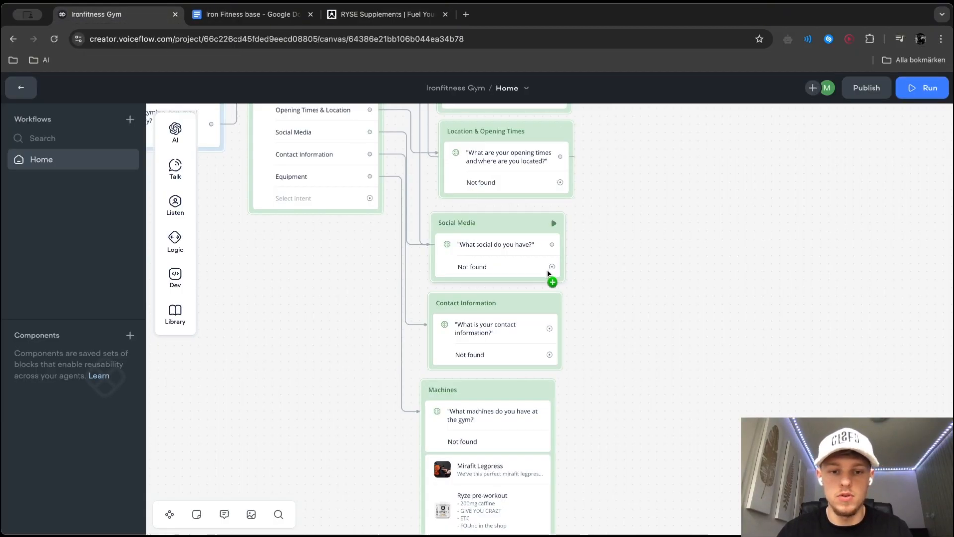
click(296, 208)
click(901, 398)
right_click(790, 324)
click(818, 367)
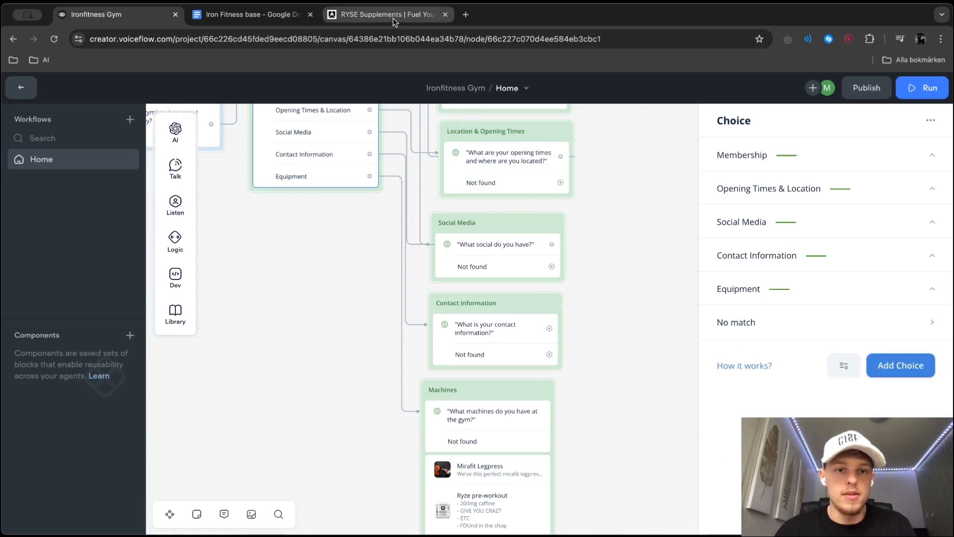
click(675, 366)
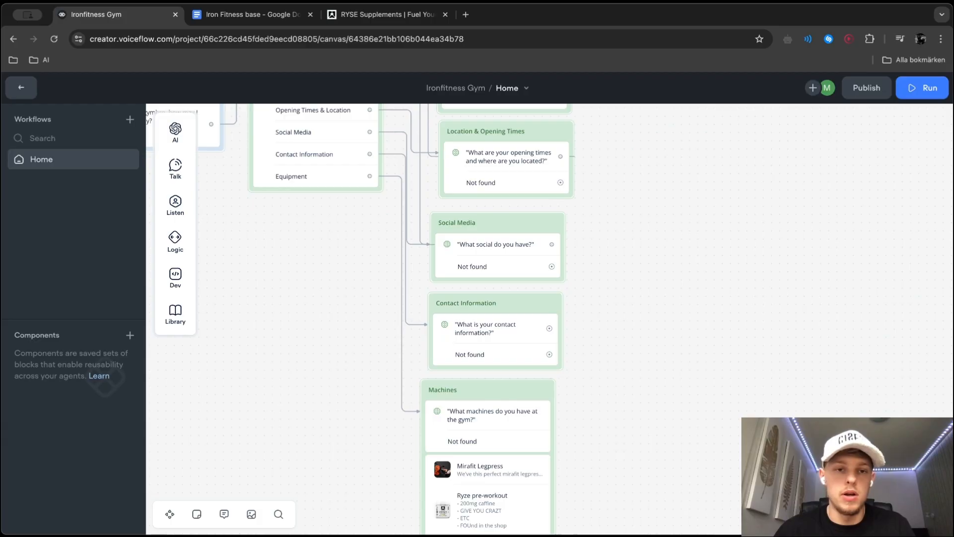
Revisit the RYSE Supplements site briefly, return to the Ironfitness Gym project and start a prototype test session
click(360, 20)
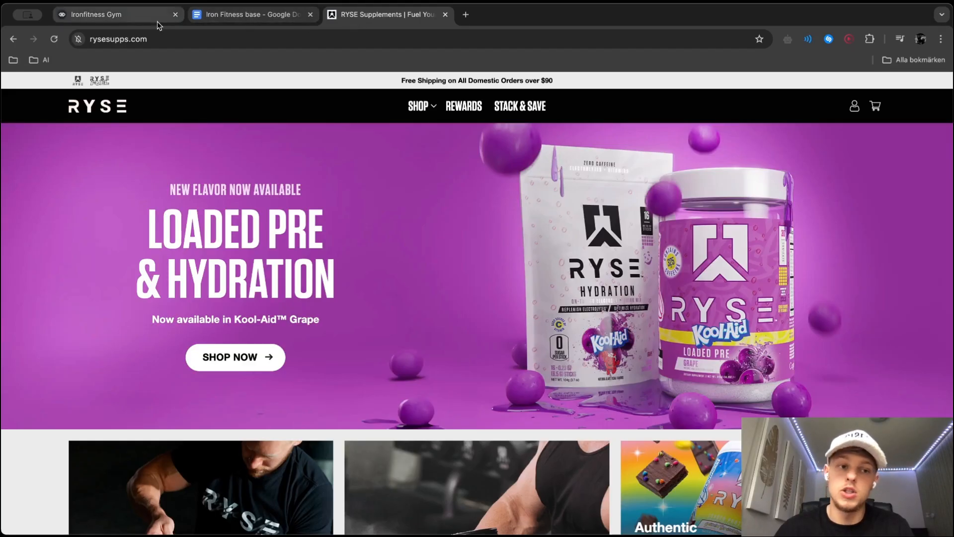
click(142, 19)
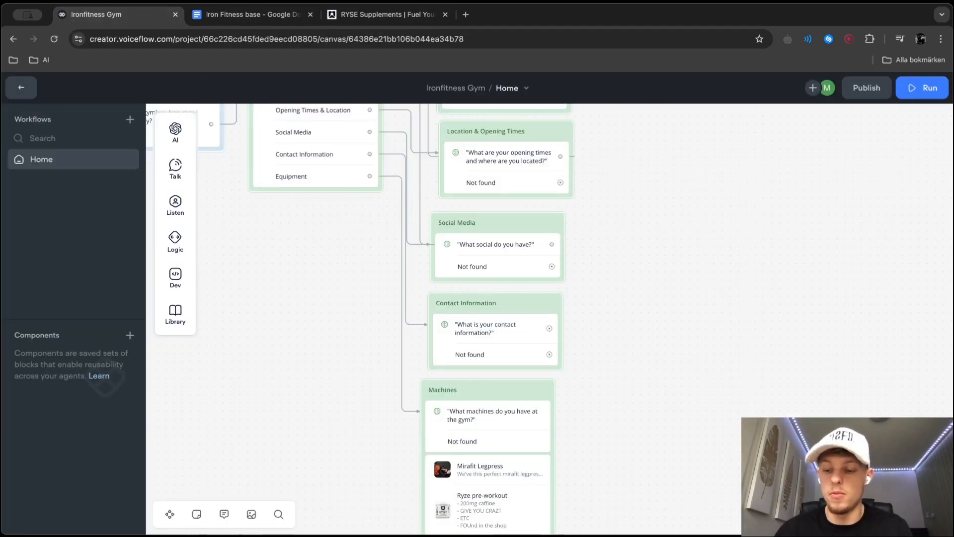
click(926, 514)
click(909, 88)
click(827, 330)
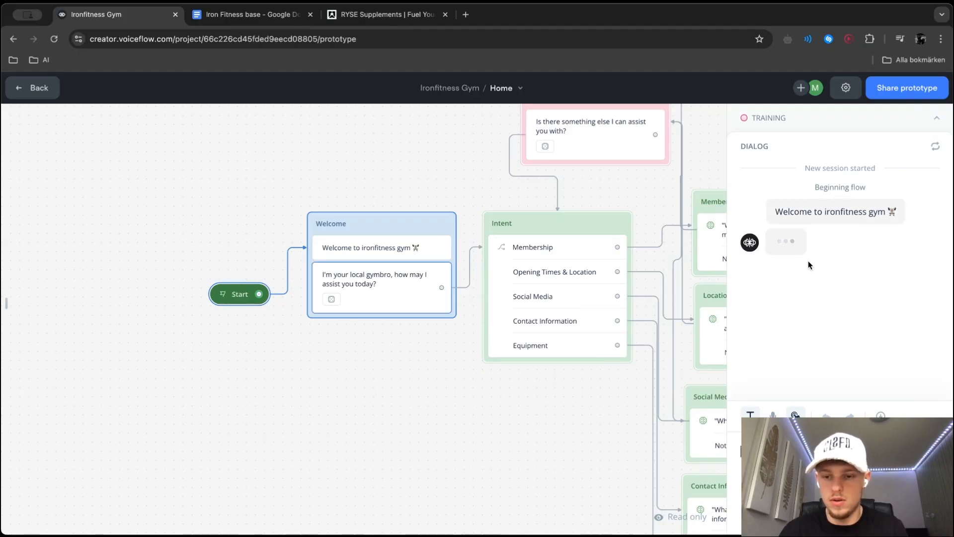
Examine the flow in the prototype view down to the carousel in the Machines block, and return to the editor
scroll(593, 326, down, 3)
scroll(592, 326, right, 1)
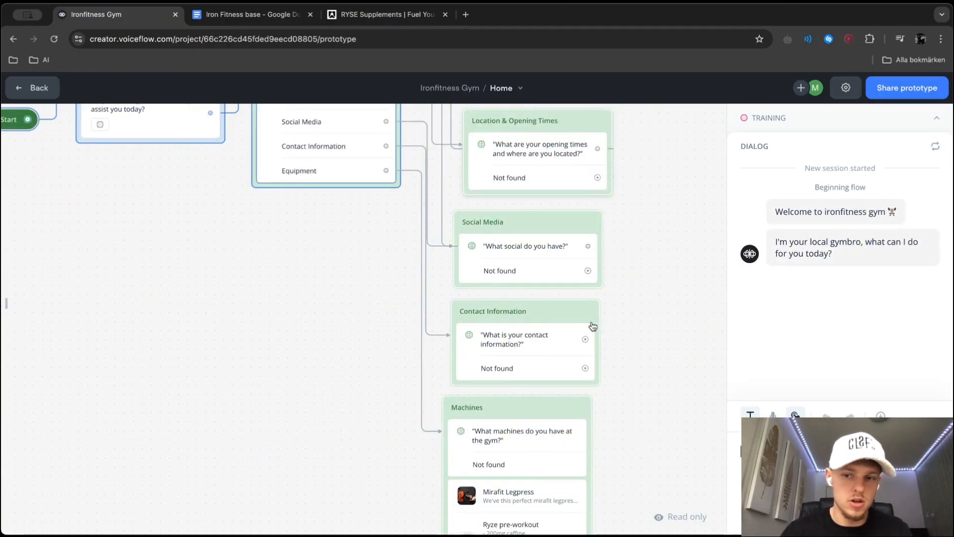
scroll(458, 318, down, 3)
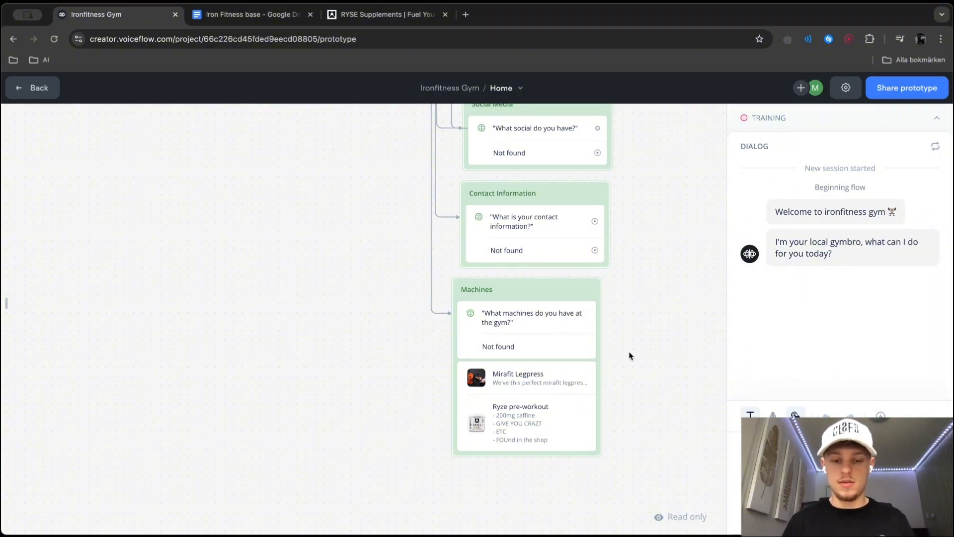
scroll(629, 356, down, 5)
scroll(629, 355, up, 2)
scroll(677, 366, up, 3)
key(Escape)
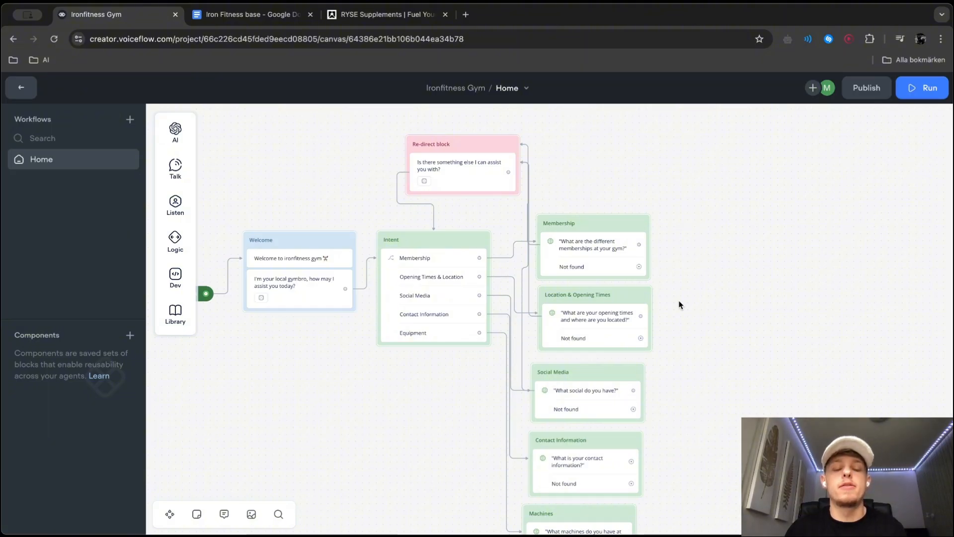
Add a Go to Block action to the Intent block's Membership choice that targets the Membership block in the Home workflow
click(412, 291)
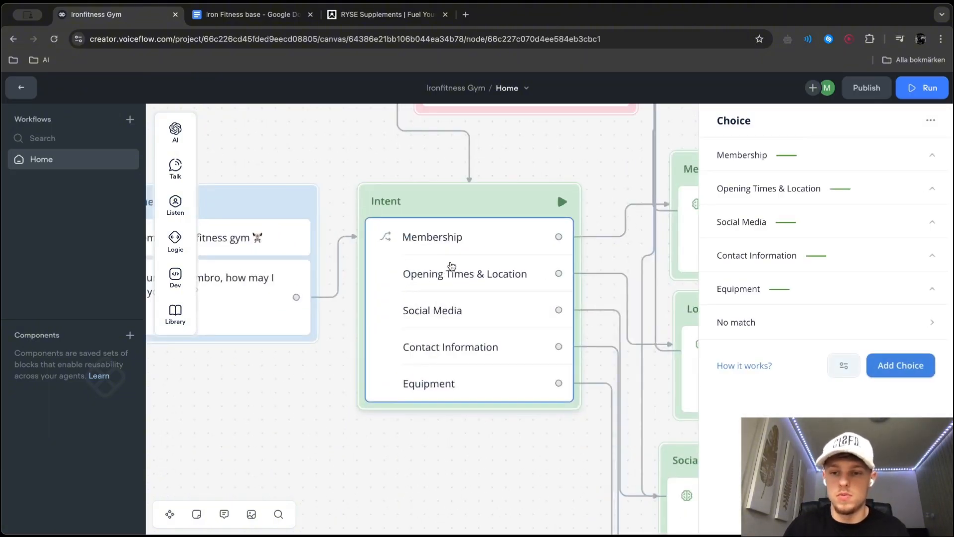
click(929, 223)
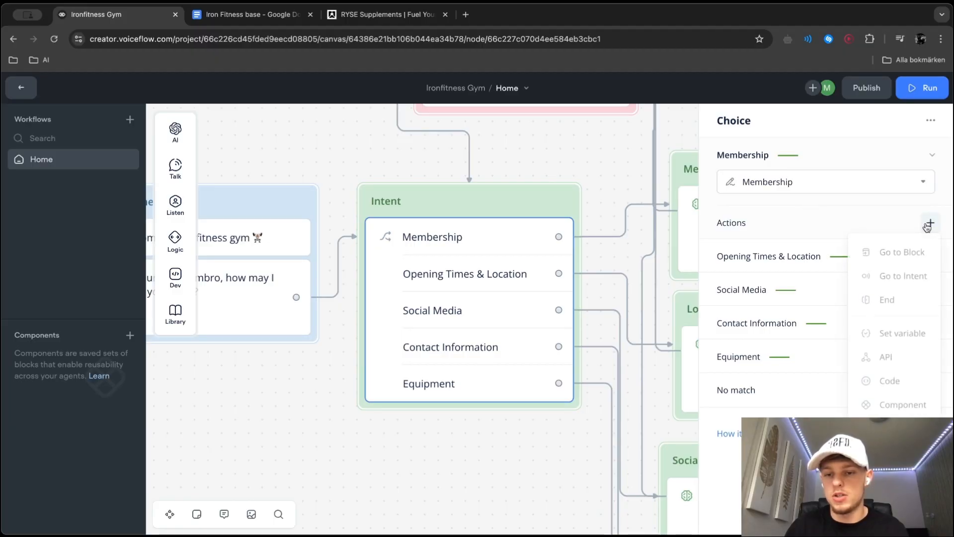
click(873, 249)
click(740, 159)
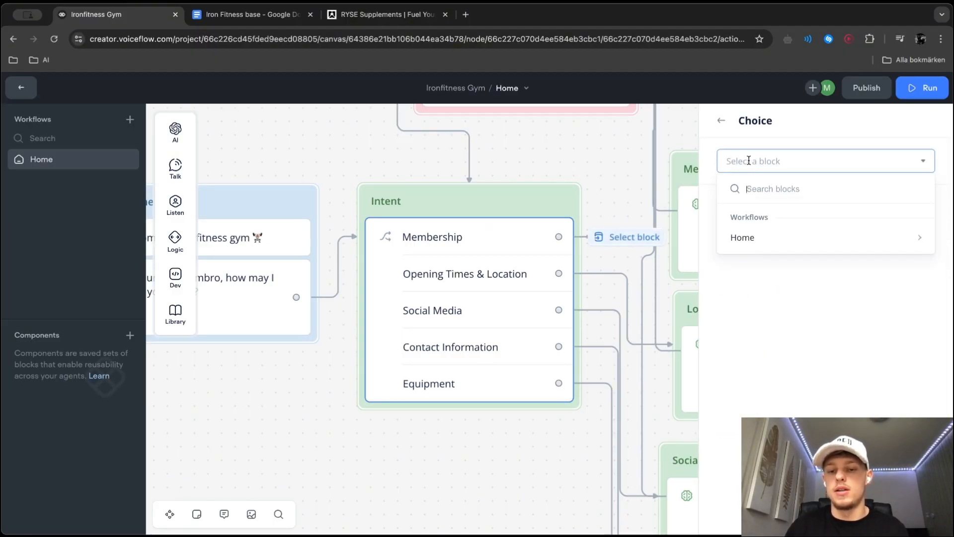
mouse_move(744, 236)
click(653, 329)
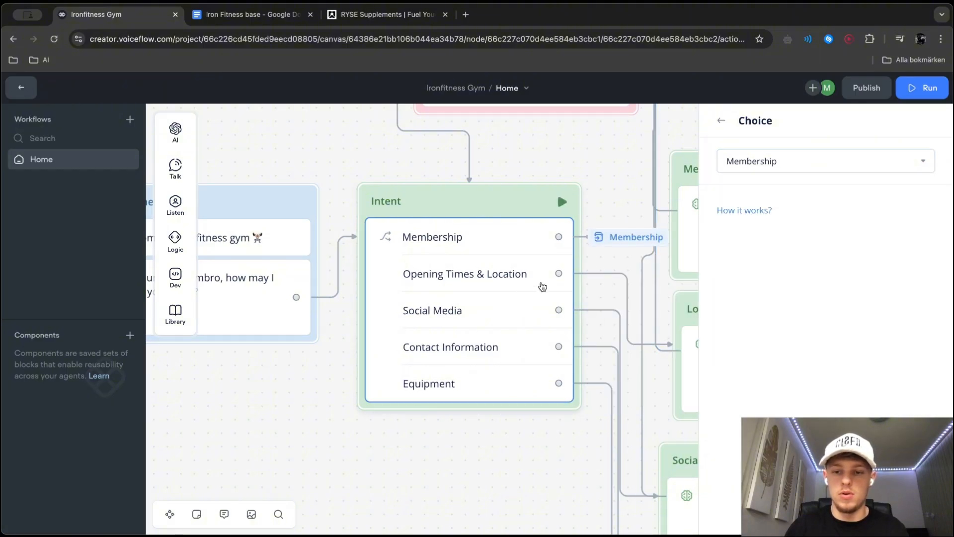
Add Go to Block actions for the four remaining Intent choices, targeting the Location & Opening Times, Social Media, Contact Information and Machines blocks
click(806, 296)
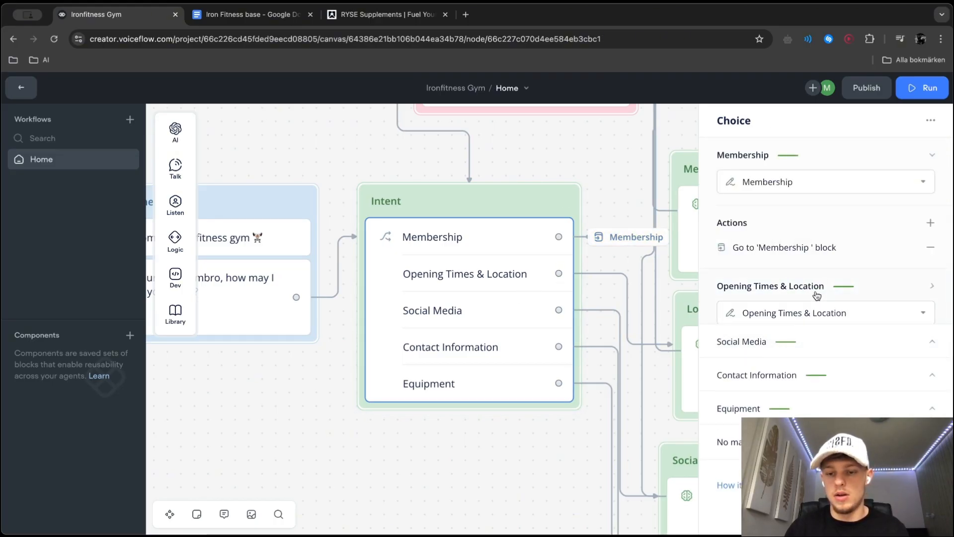
click(930, 353)
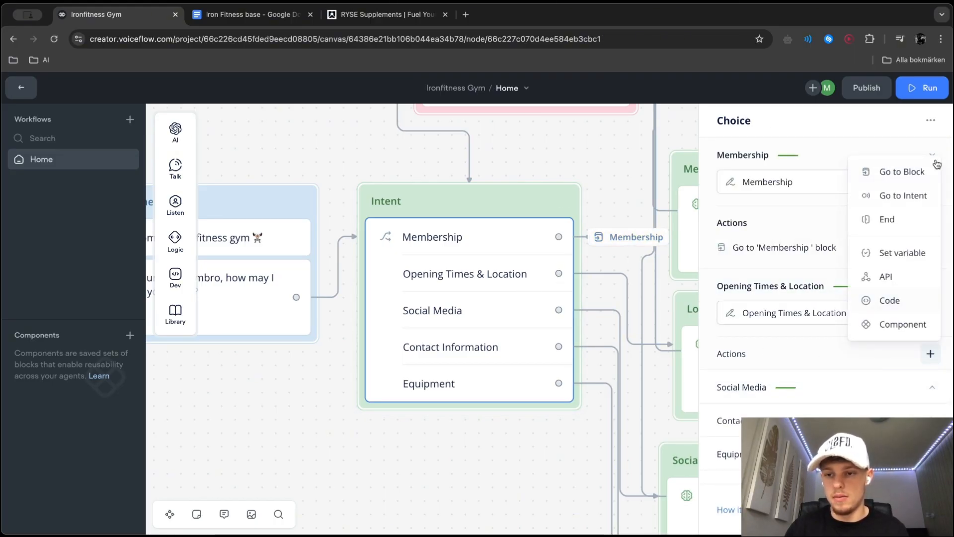
click(910, 171)
click(818, 171)
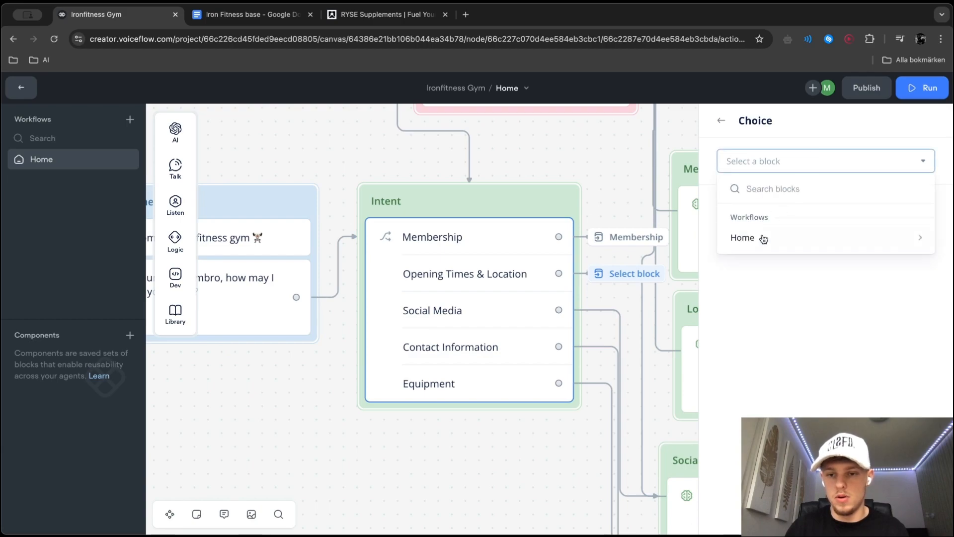
mouse_move(762, 238)
click(649, 351)
scroll(580, 437, down, 2)
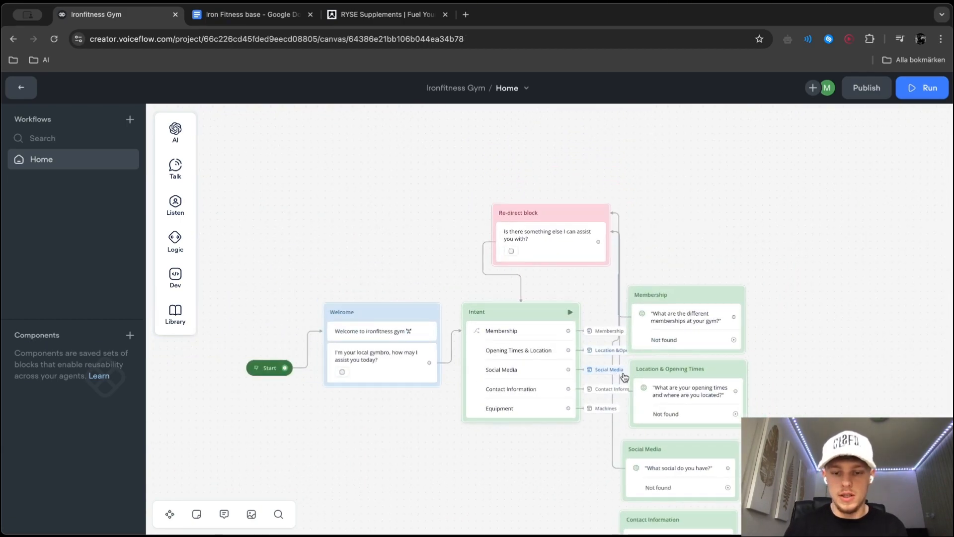
Rearrange the canvas by moving the Intent, Welcome and Start blocks further away from the answer blocks
scroll(622, 376, up, 5)
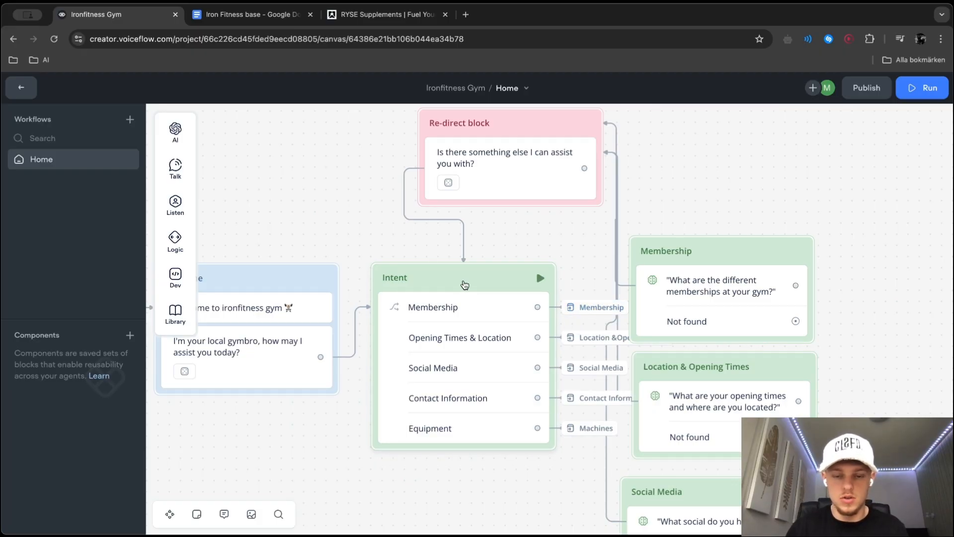
drag(464, 283, 426, 275)
scroll(488, 314, down, 3)
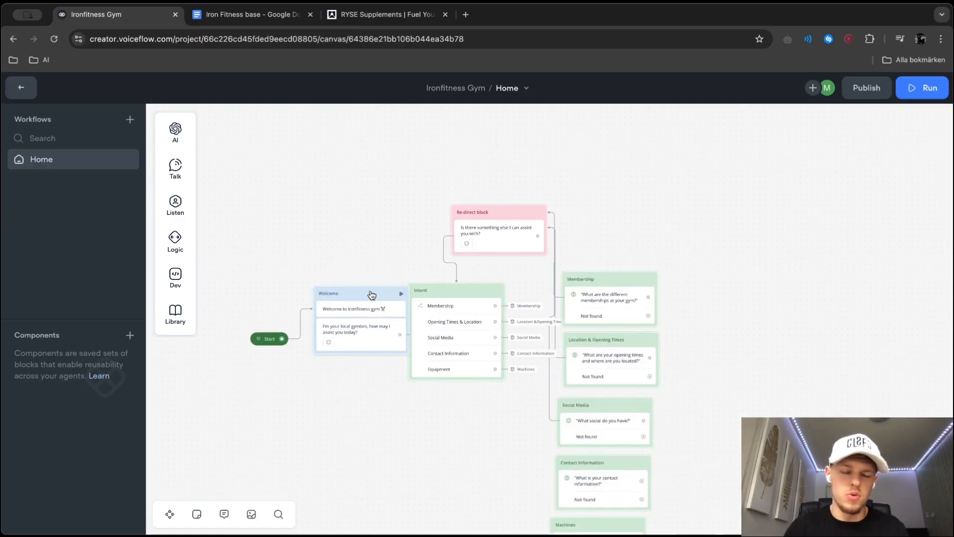
drag(372, 293, 343, 254)
drag(277, 333, 230, 270)
drag(686, 458, 590, 165)
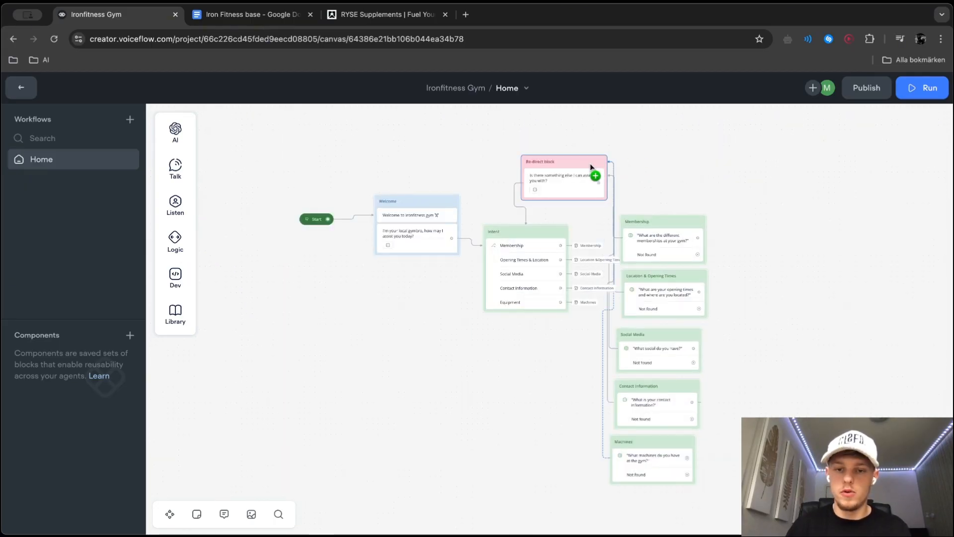
scroll(663, 195, up, 3)
scroll(322, 328, left, 2)
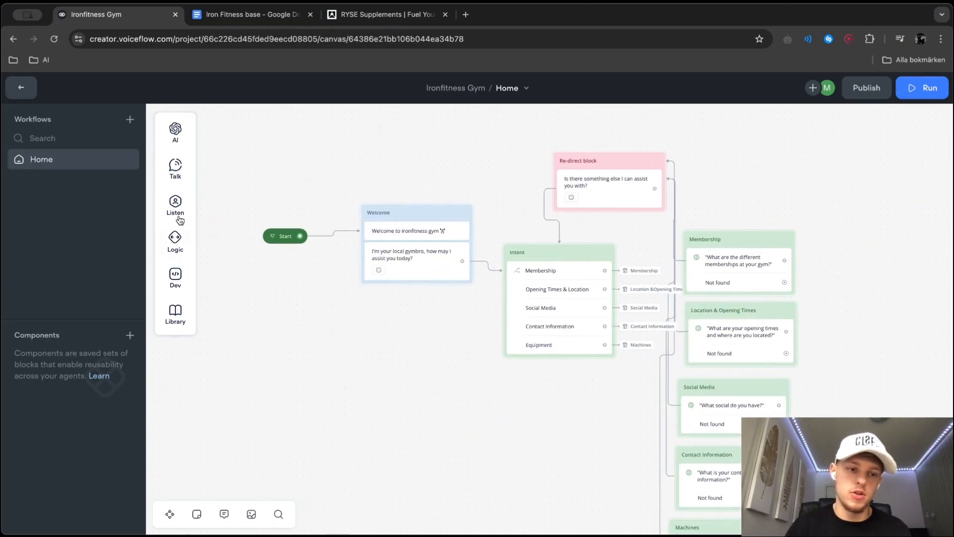
Add a Buttons step to the end of the Welcome block with a "Membership Plans" button attached to the Membership intent
drag(233, 205, 418, 291)
click(758, 191)
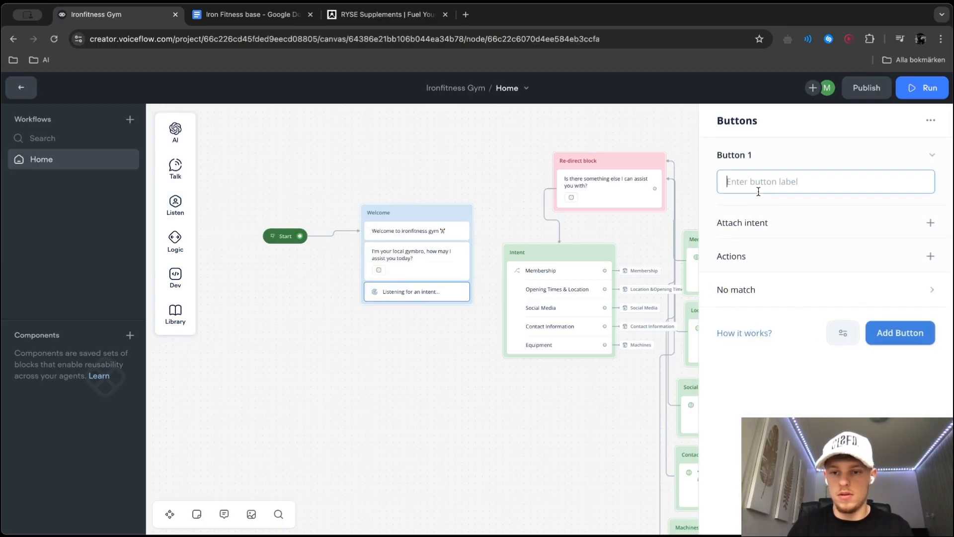
text(Membe)
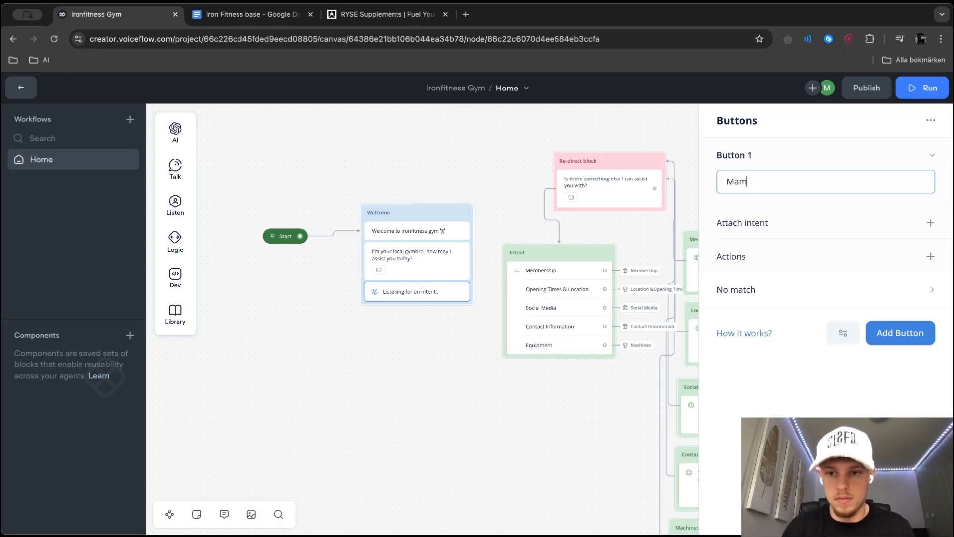
text(rship Plans)
click(929, 223)
click(872, 240)
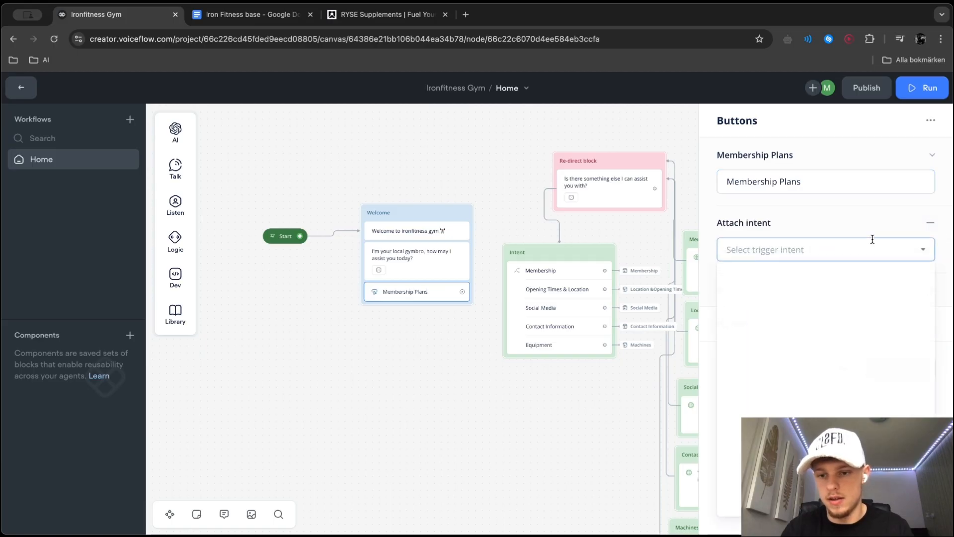
scroll(788, 410, down, 1)
click(773, 368)
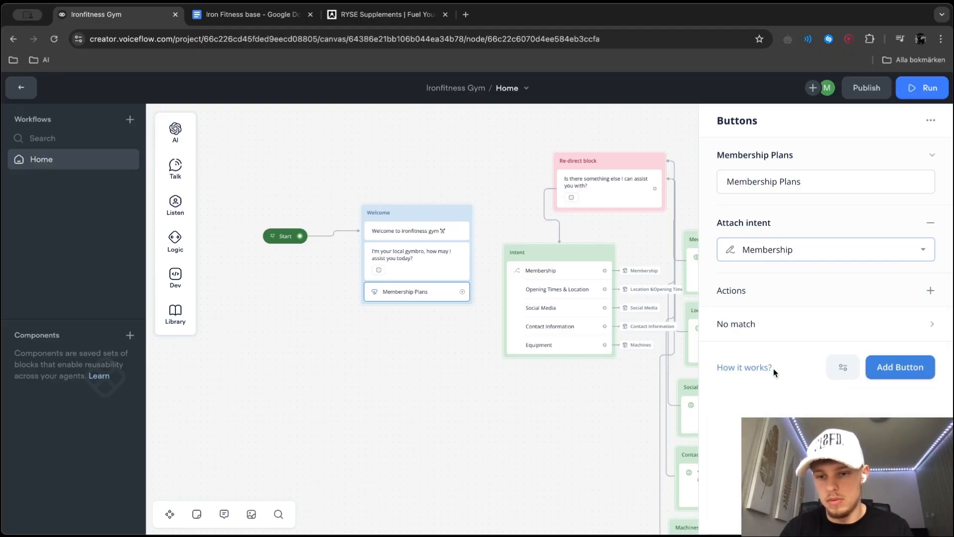
Add a second button labelled "Contact Information" and attach the Contact Information intent to it
click(896, 367)
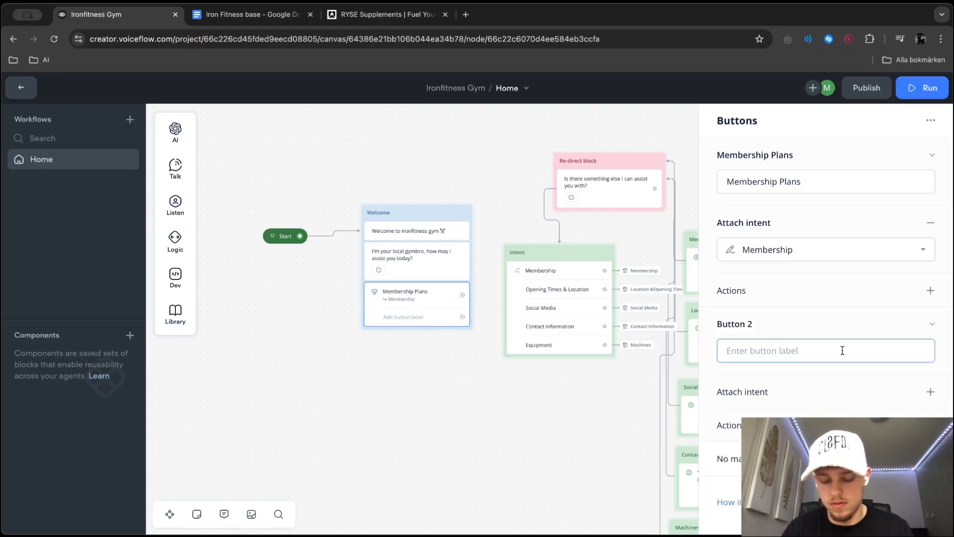
text(Contact Inf)
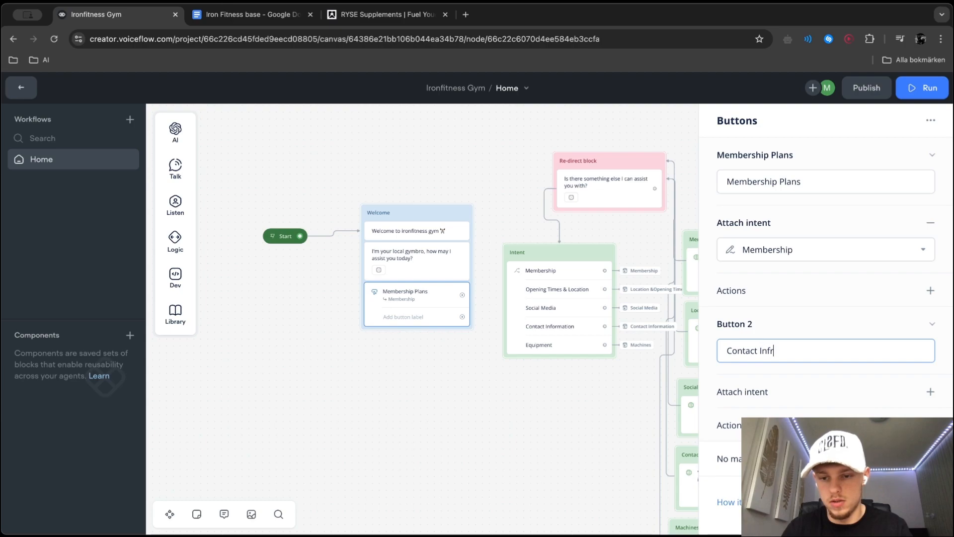
text(ormat)
key(BackSpace)
key(BackSpace)
text(matioo)
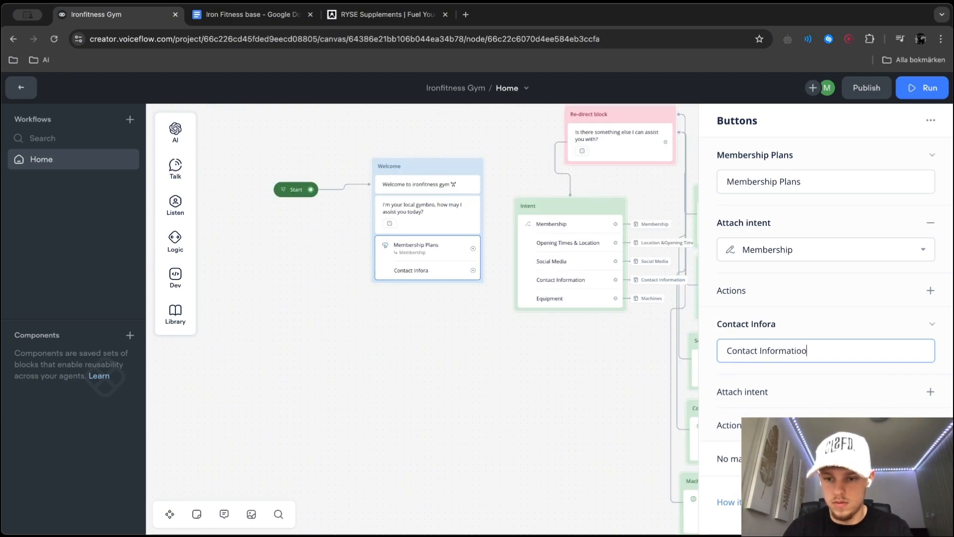
key(BackSpace)
key(BackSpace)
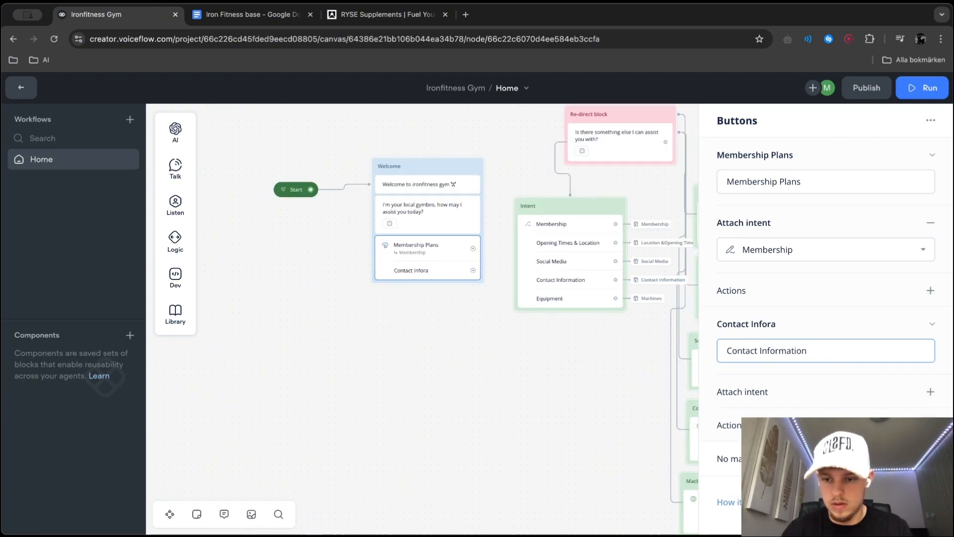
click(930, 392)
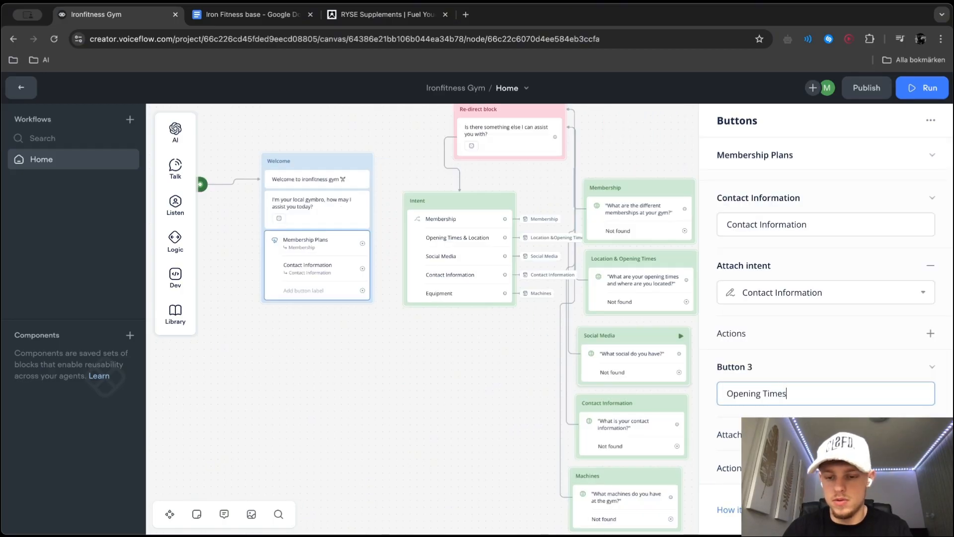
Label the third button "Opening Times & Location" and attach the Opening Times & Location intent to it
text(tion)
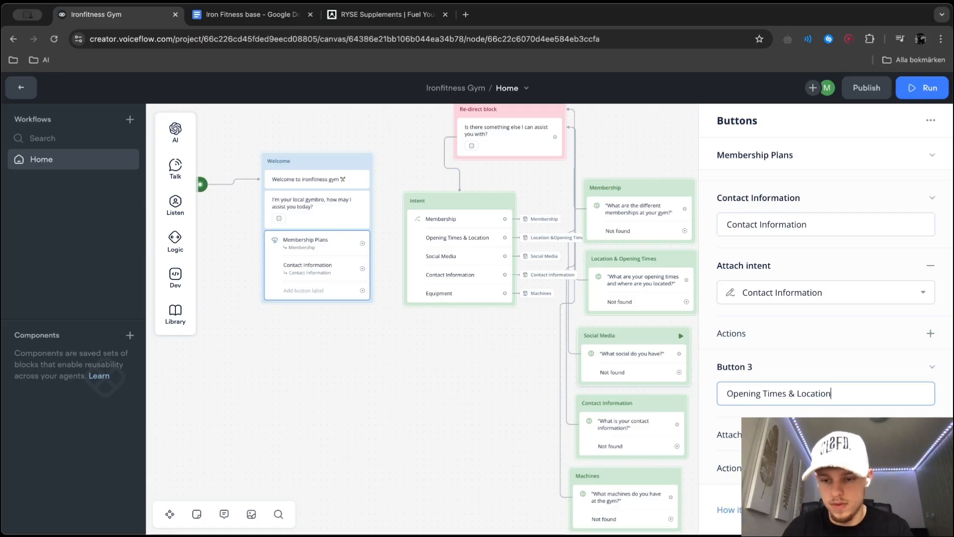
key(Return)
click(730, 461)
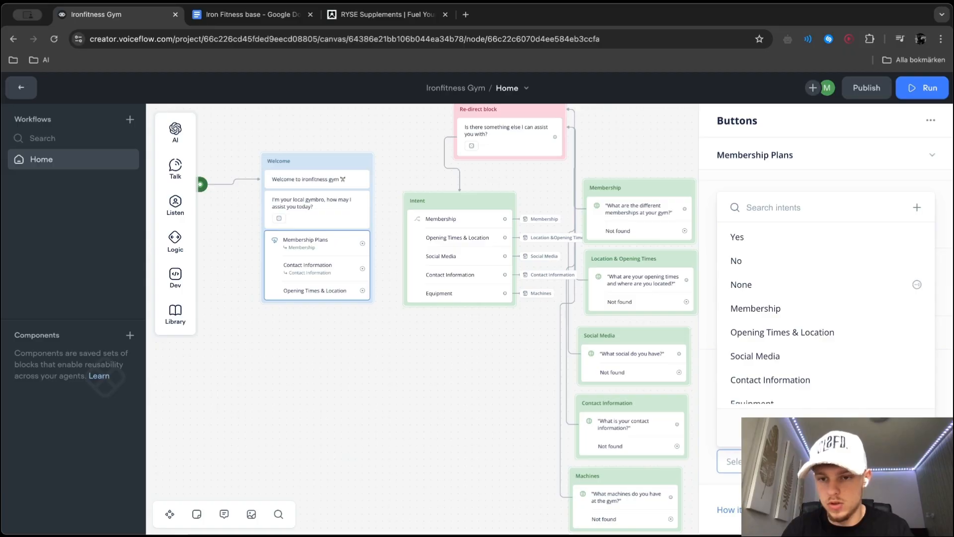
scroll(829, 328, down, 1)
click(830, 331)
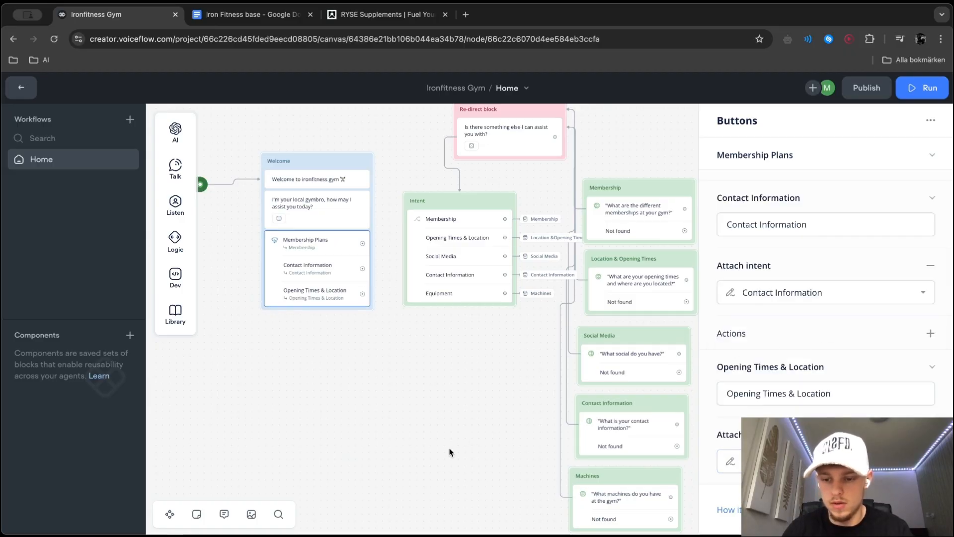
click(449, 449)
Preview the prototype and connect the three Welcome buttons to the Membership, Contact Information and Location & Opening Times blocks
click(922, 88)
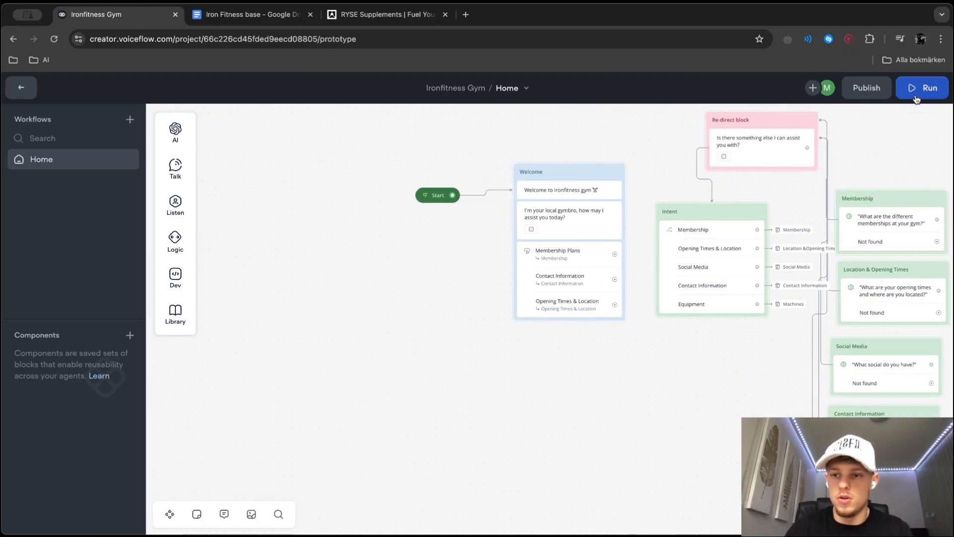
click(836, 259)
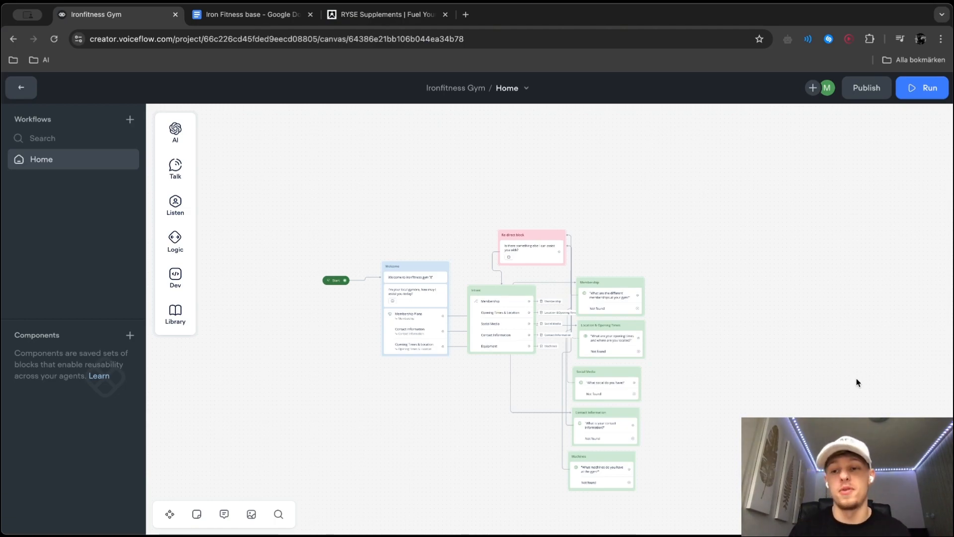
scroll(836, 255, up, 5)
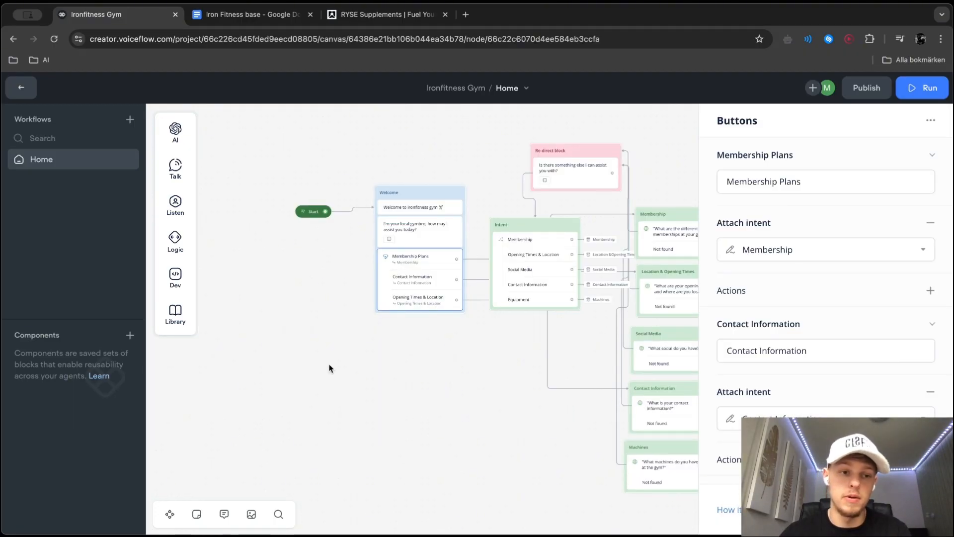
click(330, 366)
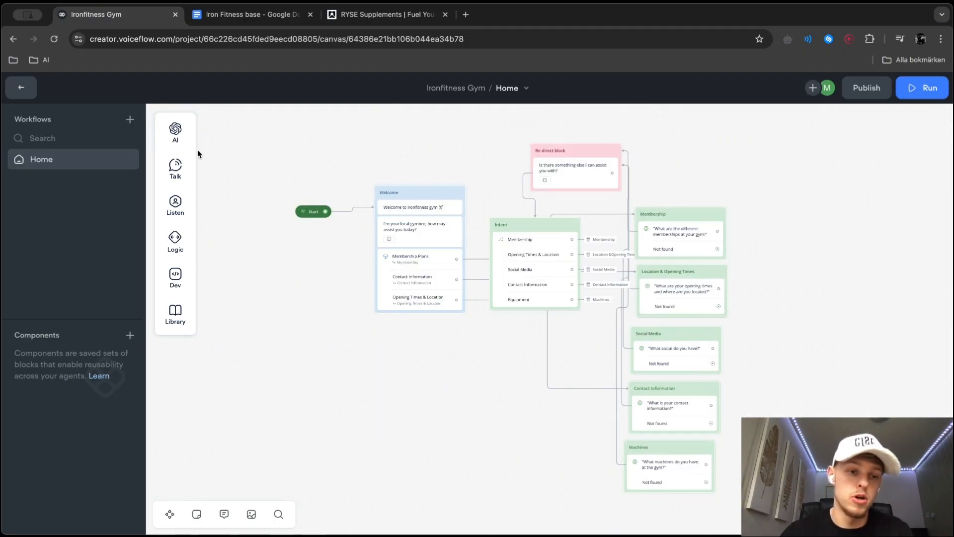
Add a fourth button to the Welcome block's Buttons step, labelled "One week free training at Ironfitness"
mouse_move(208, 164)
drag(251, 165, 201, 210)
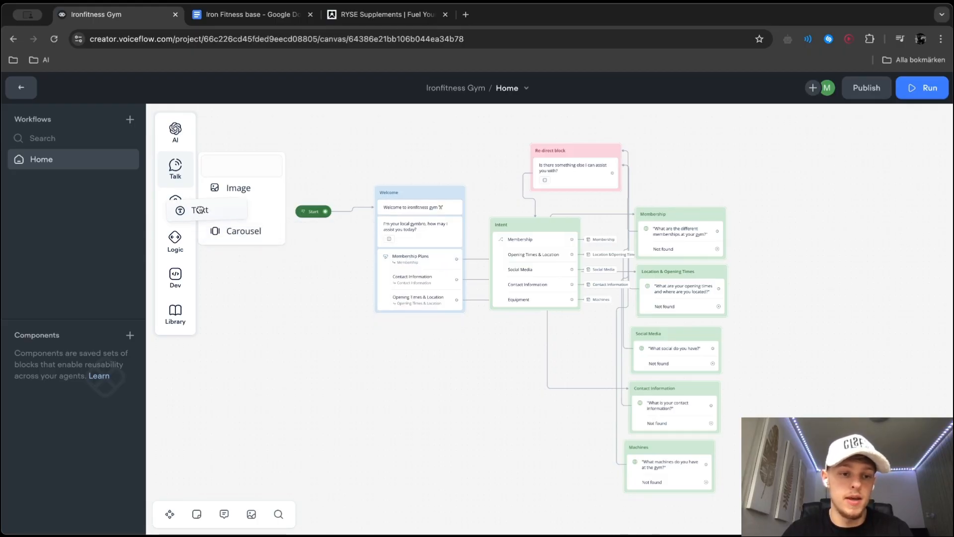
click(433, 277)
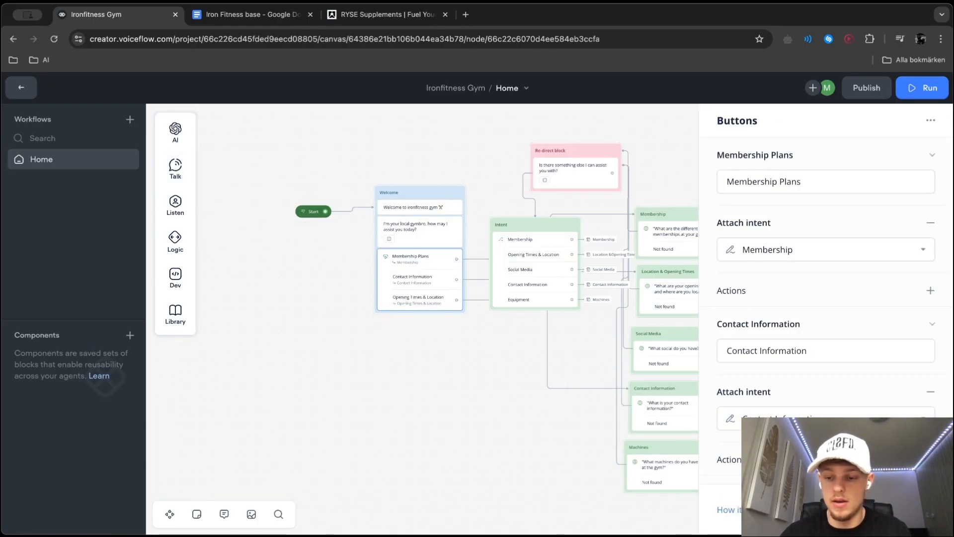
text(Fre)
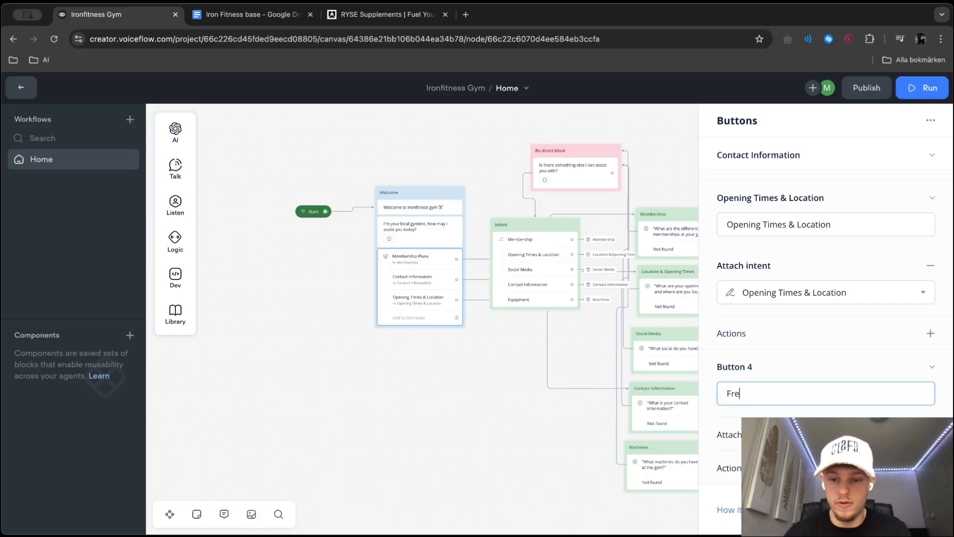
text(e trai)
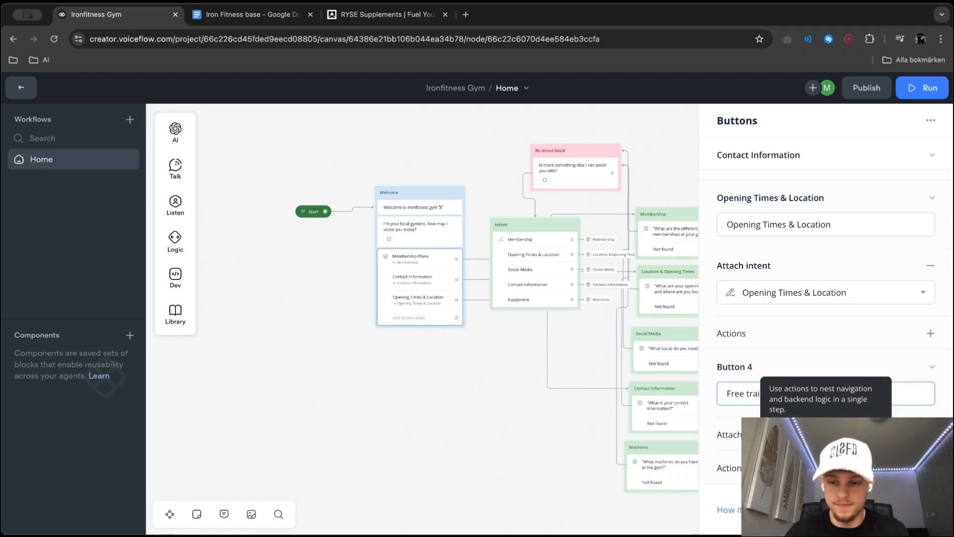
text(ning)
triple_click(835, 394)
text(One week f)
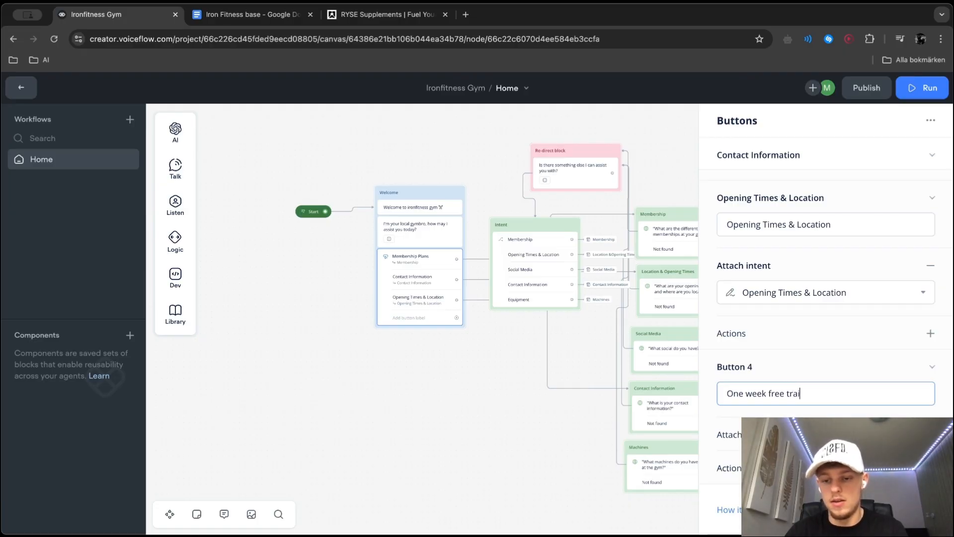
text(ree training at Ironfitness)
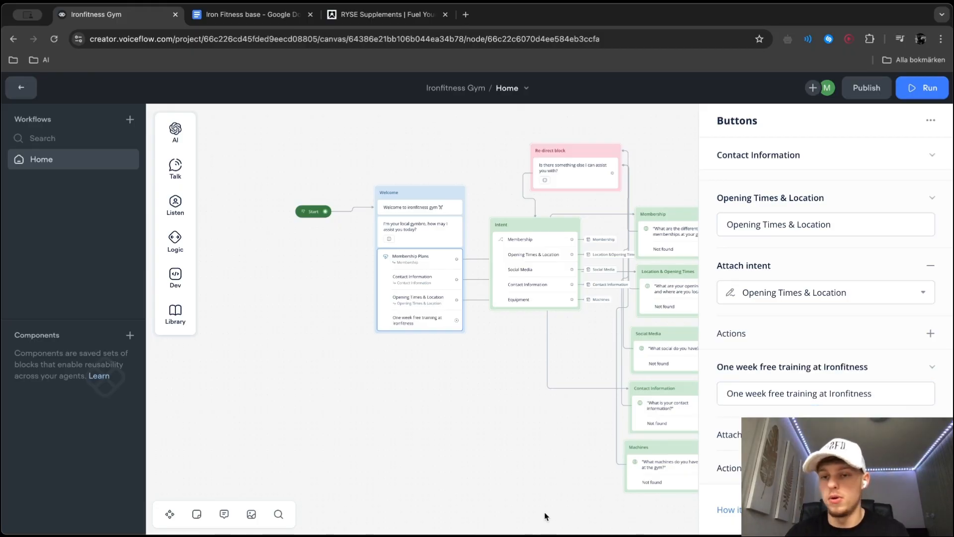
Open the prototype test view for the Home workflow and expand the agent's training status
click(541, 463)
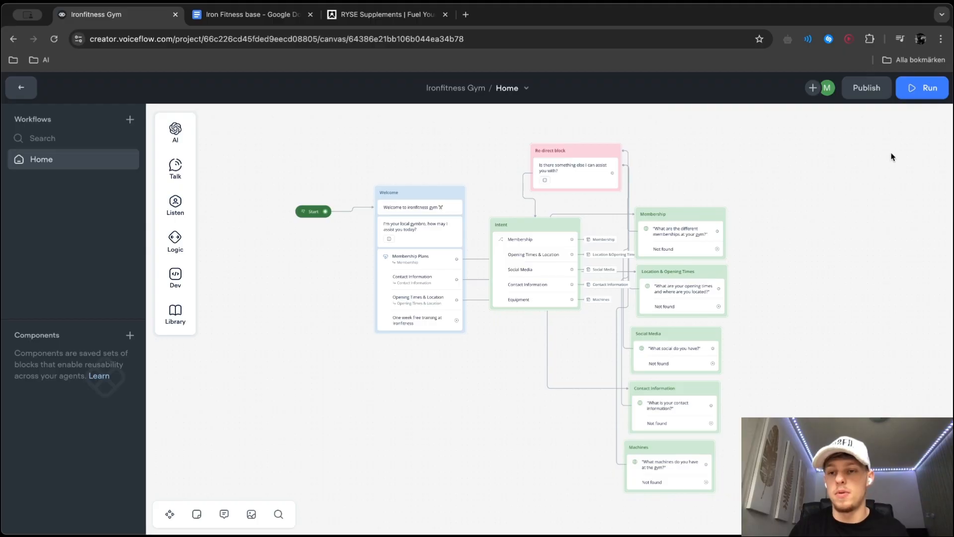
click(922, 88)
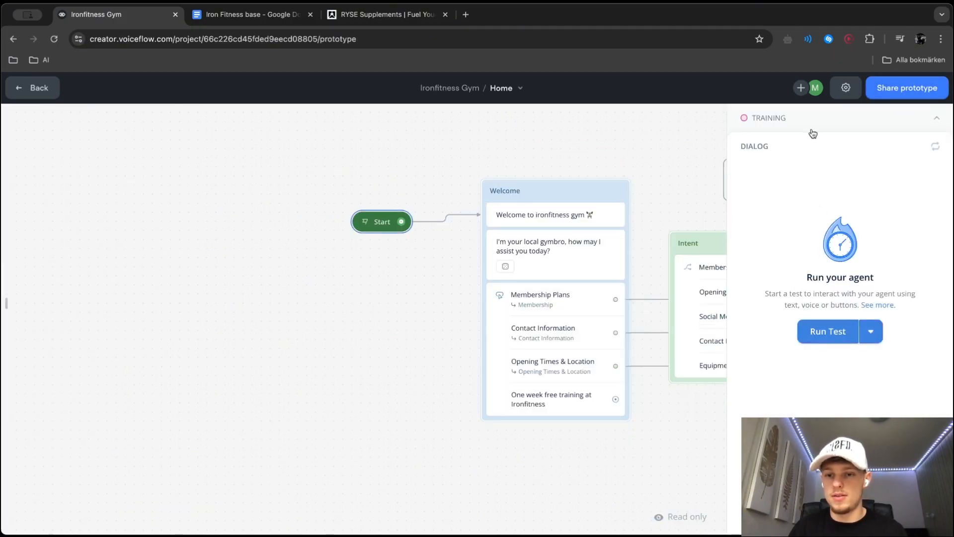
click(814, 134)
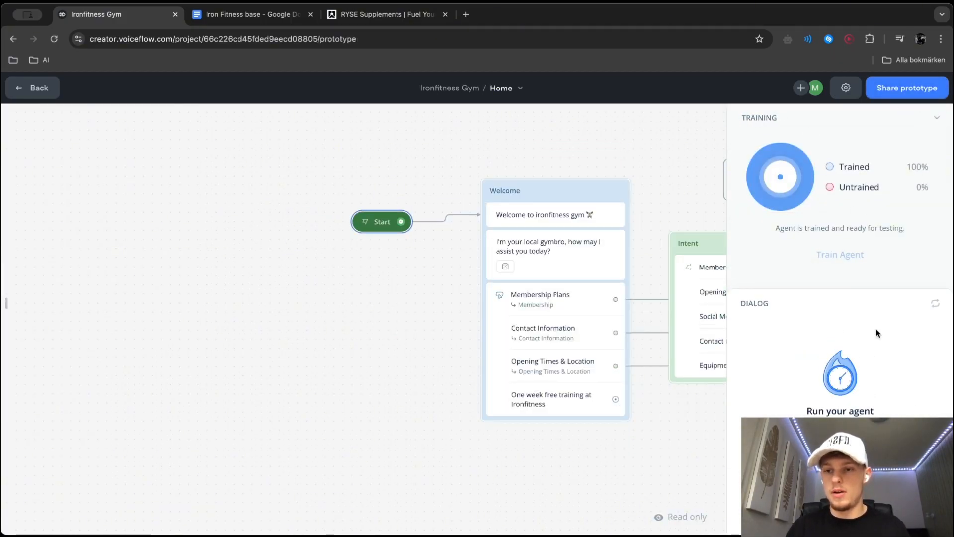
Upload a brand image and a message icon in the shared prototype's Appearance and Branding settings
click(906, 87)
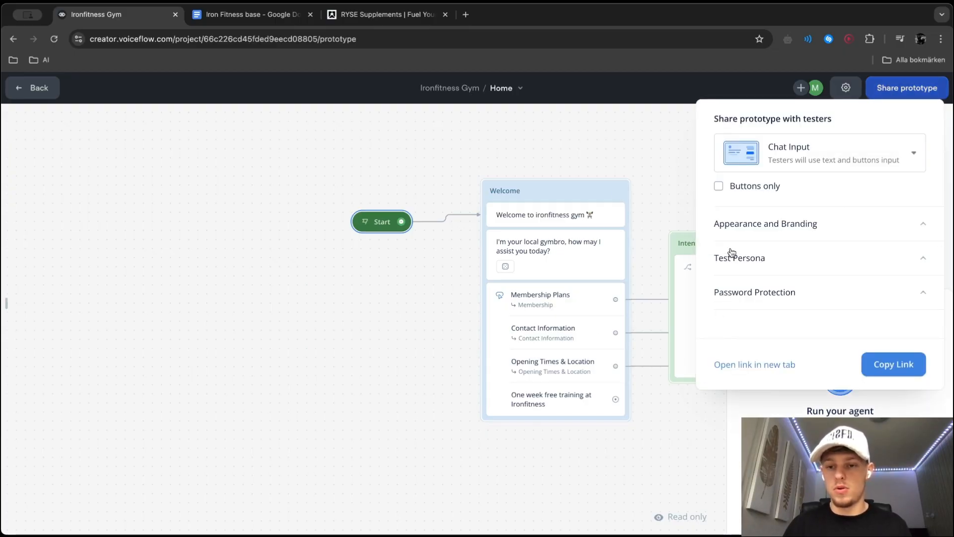
click(755, 225)
click(770, 330)
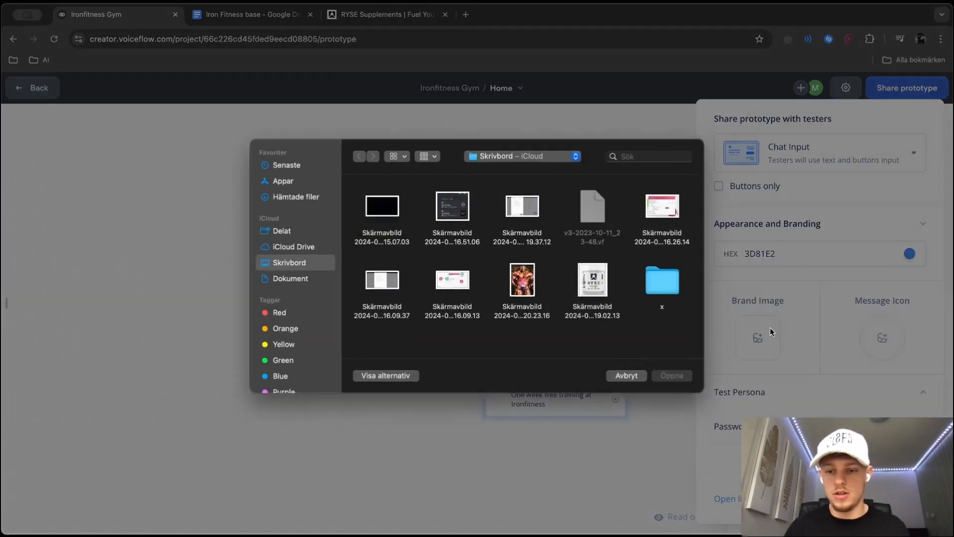
double_click(435, 279)
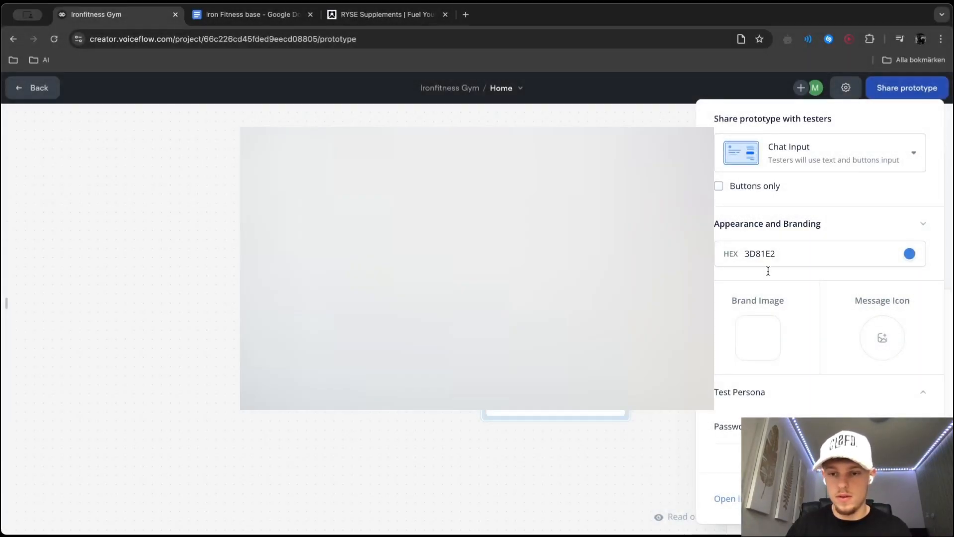
click(881, 338)
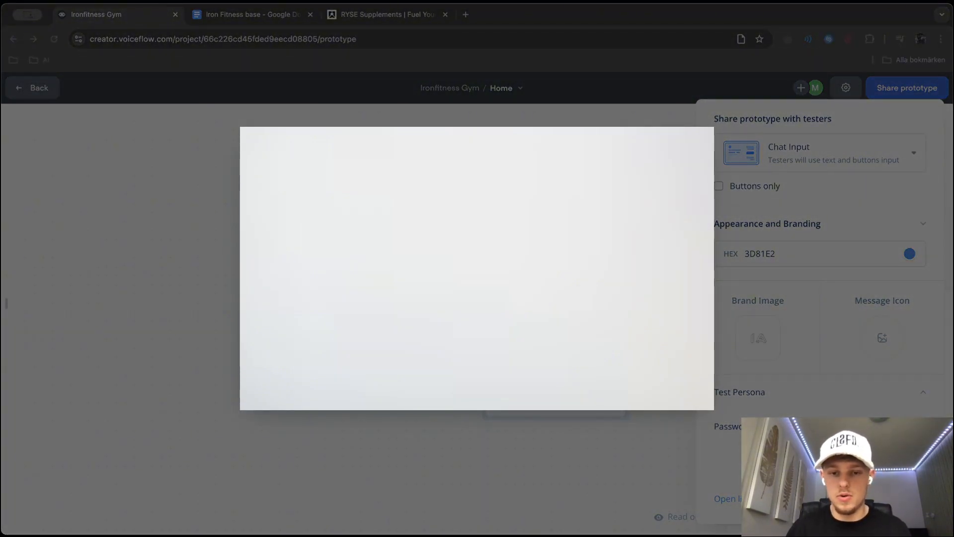
key(Return)
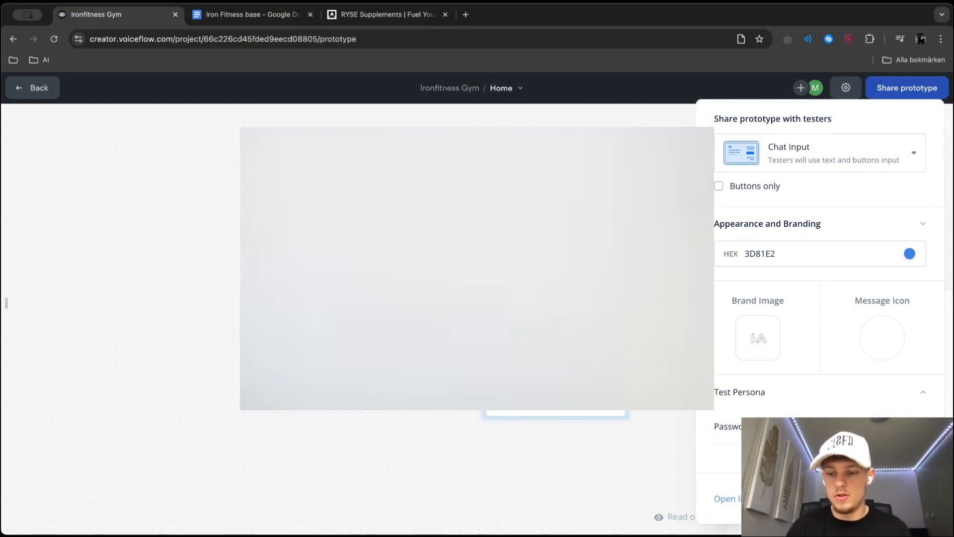
Copy the prototype's share link and open it in a new browser tab
click(893, 499)
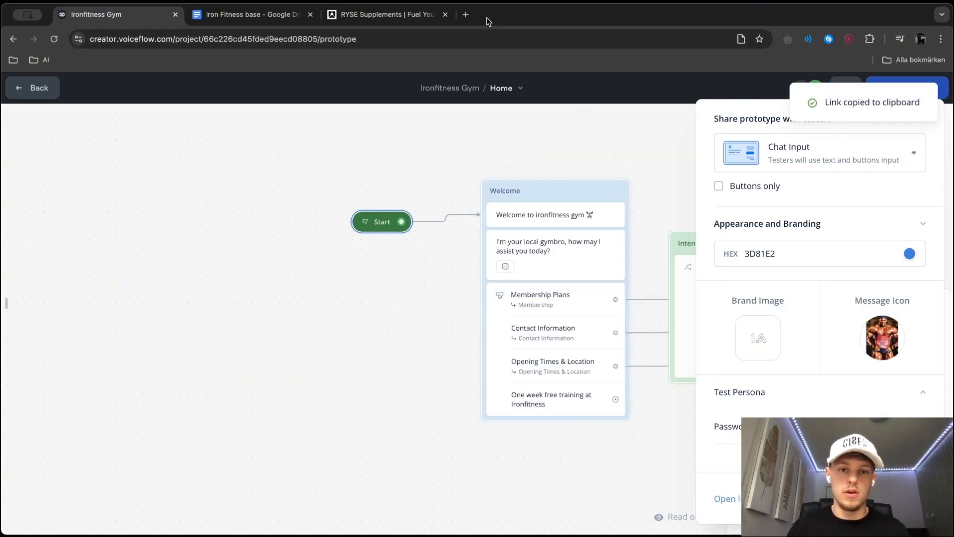
click(464, 14)
key(super+v)
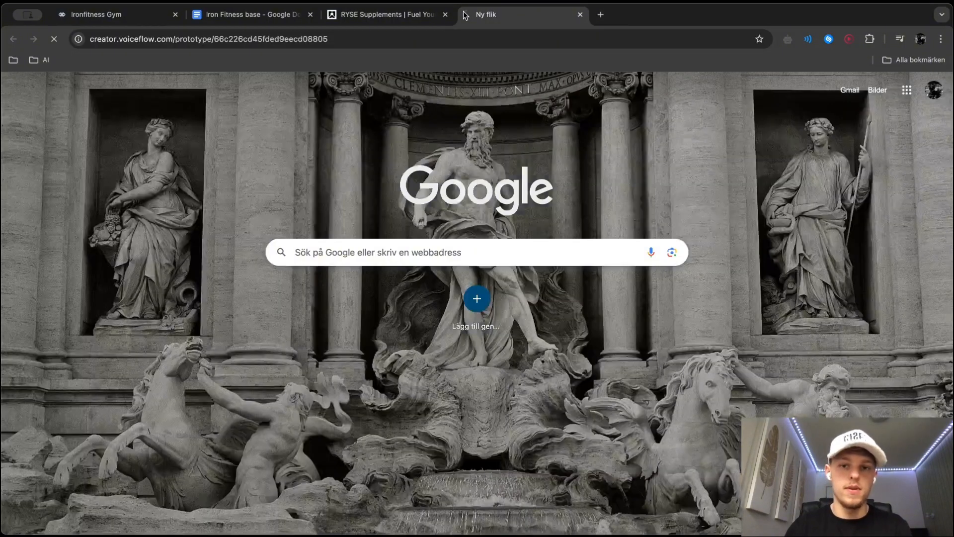
key(Return)
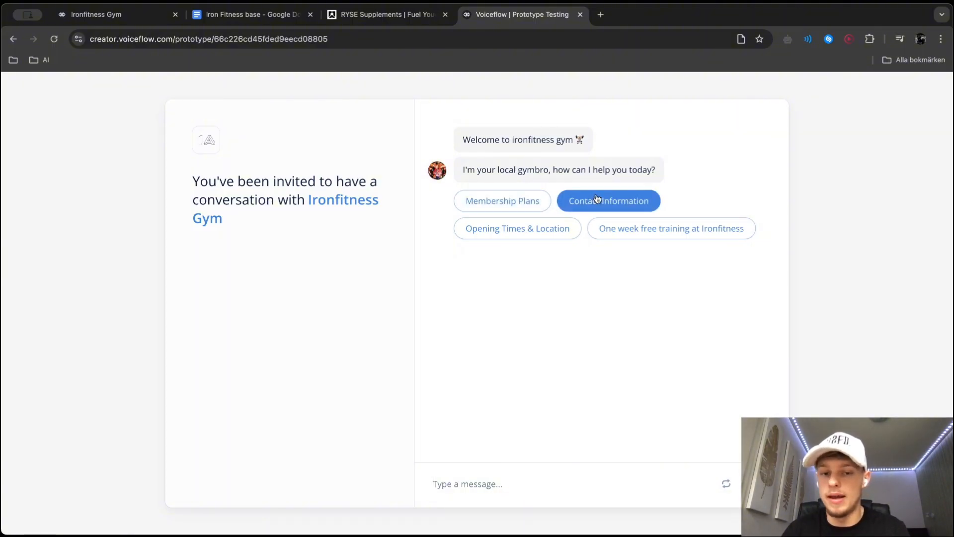
Test the shared chatbot with the Opening Times & Location option and the question "What equipment do you guys have?"
click(529, 241)
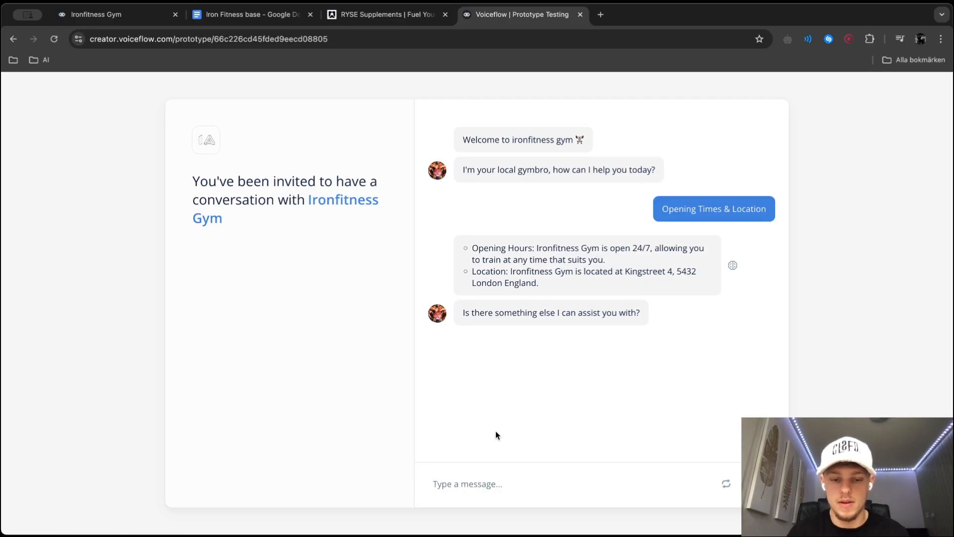
click(435, 483)
text(What equipment do you guys have)
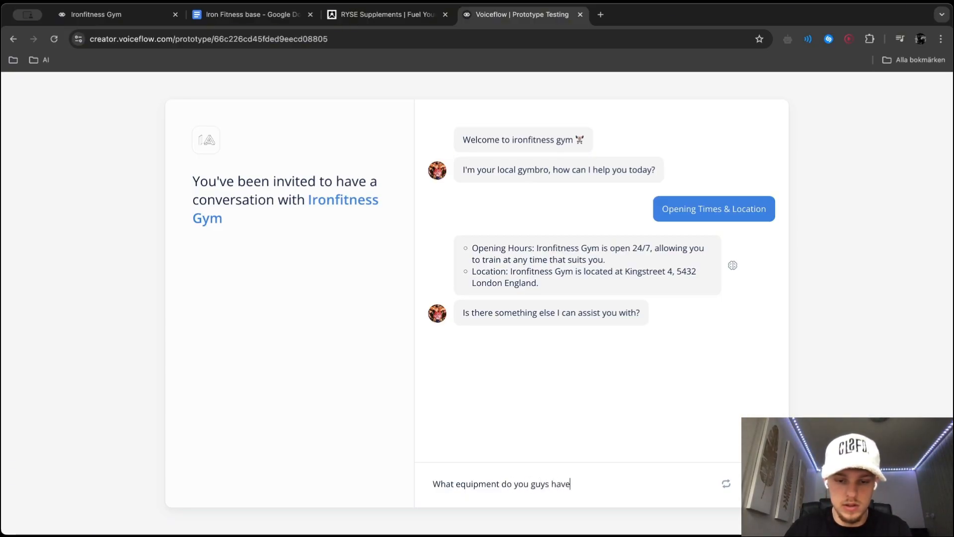
text(?)
key(Return)
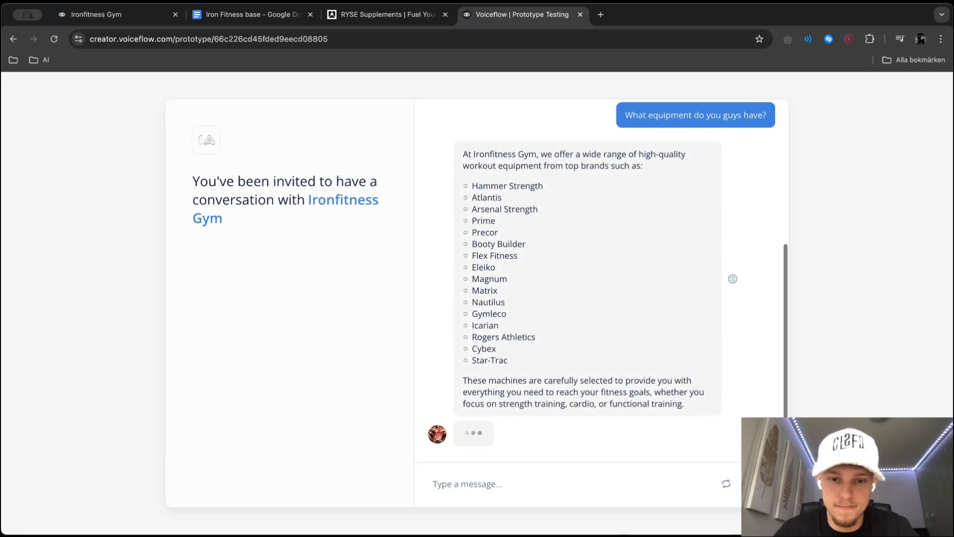
Compare the chatbot's equipment answer with the machine brands listed in the Iron Fitness base document
scroll(546, 168, up, 1)
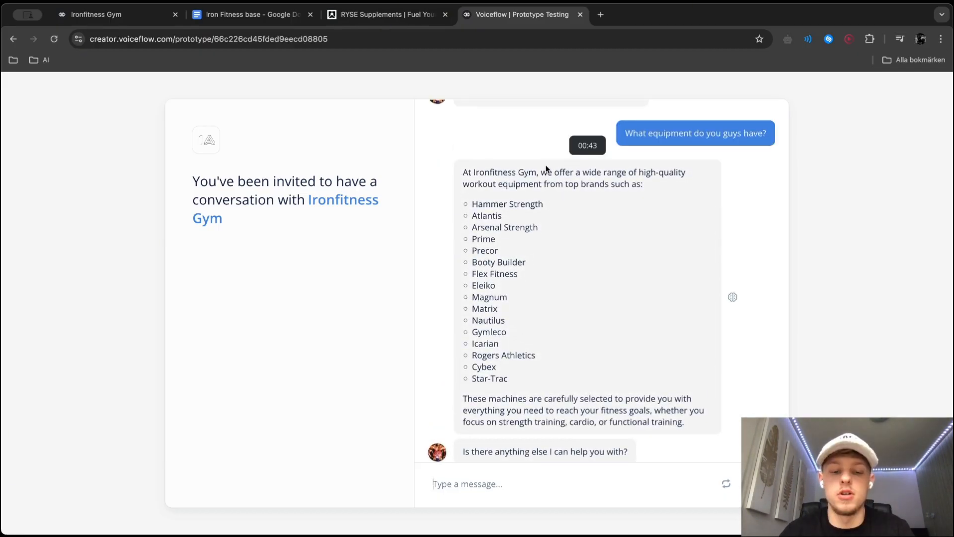
click(249, 14)
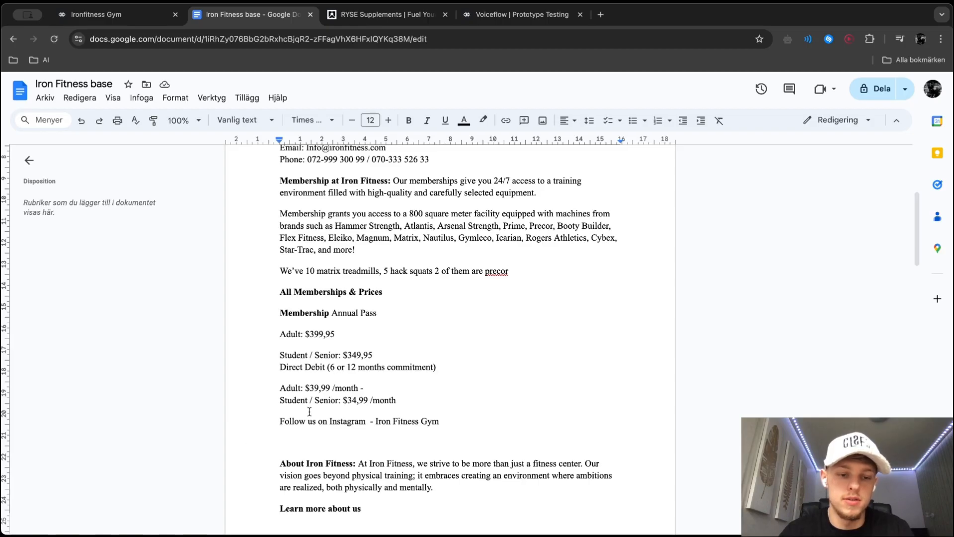
drag(338, 228, 482, 258)
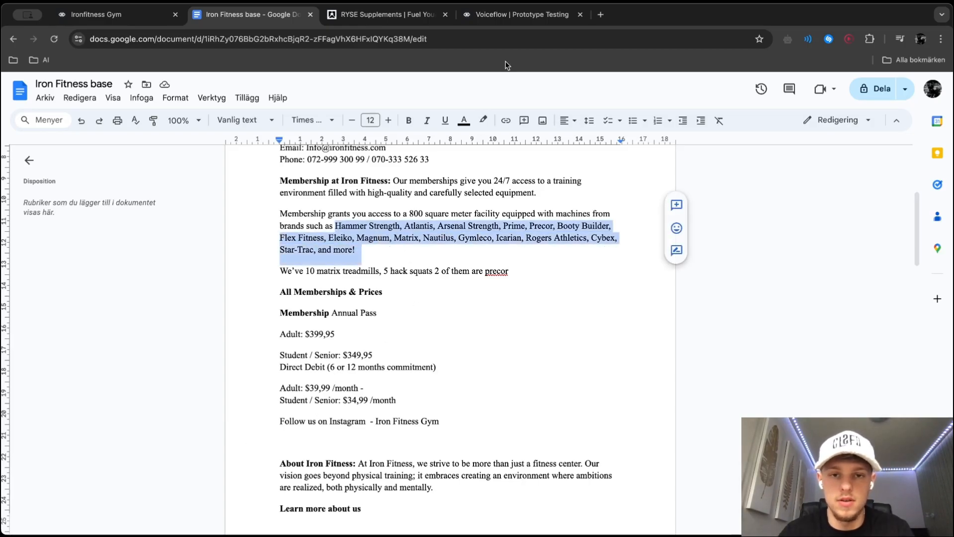
Return to the prototype conversation and ask the chatbot "Where can I contact you?"
click(522, 15)
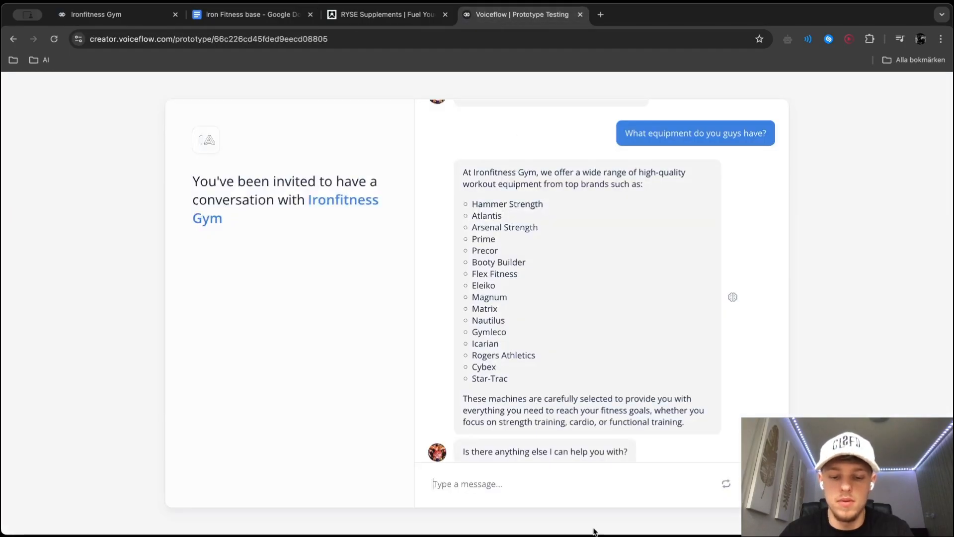
scroll(615, 395, down, 1)
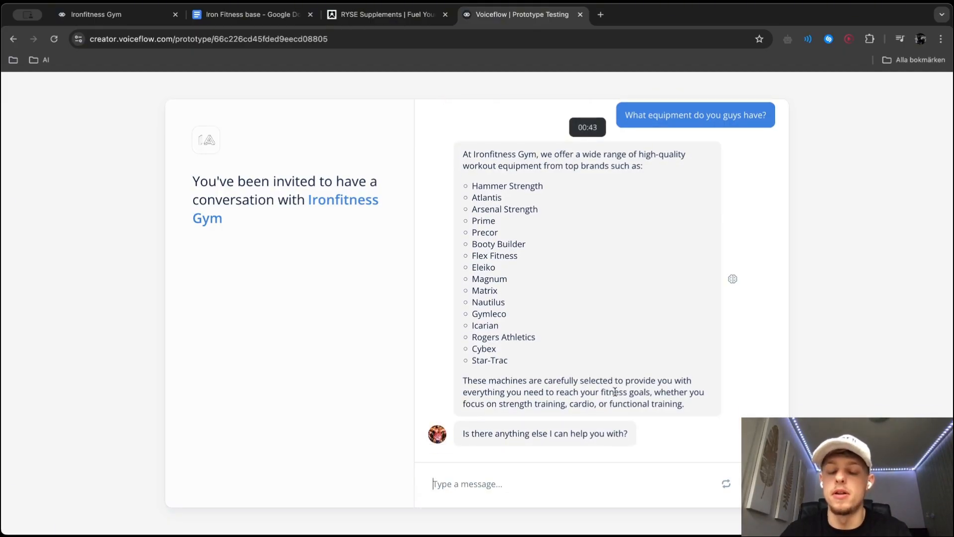
text(Wha)
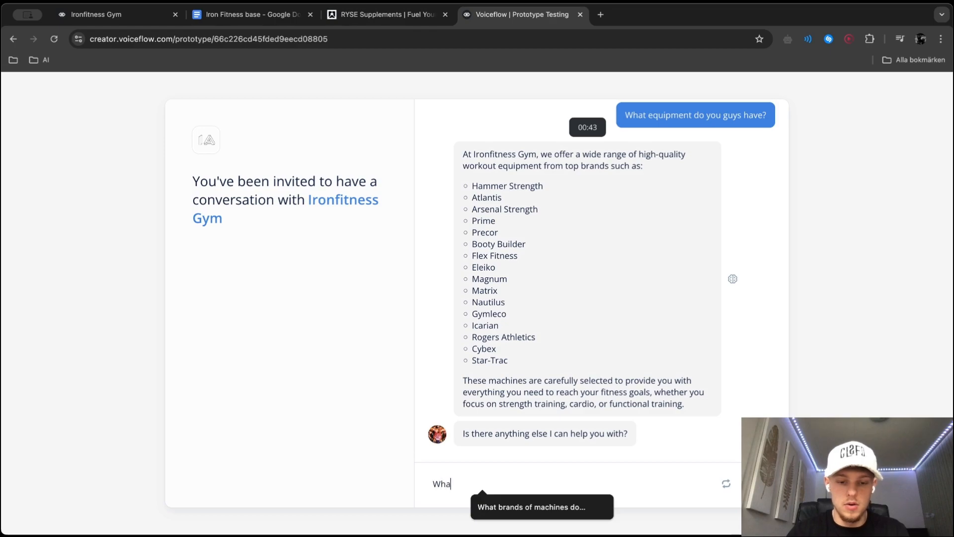
text(here can I contact you?)
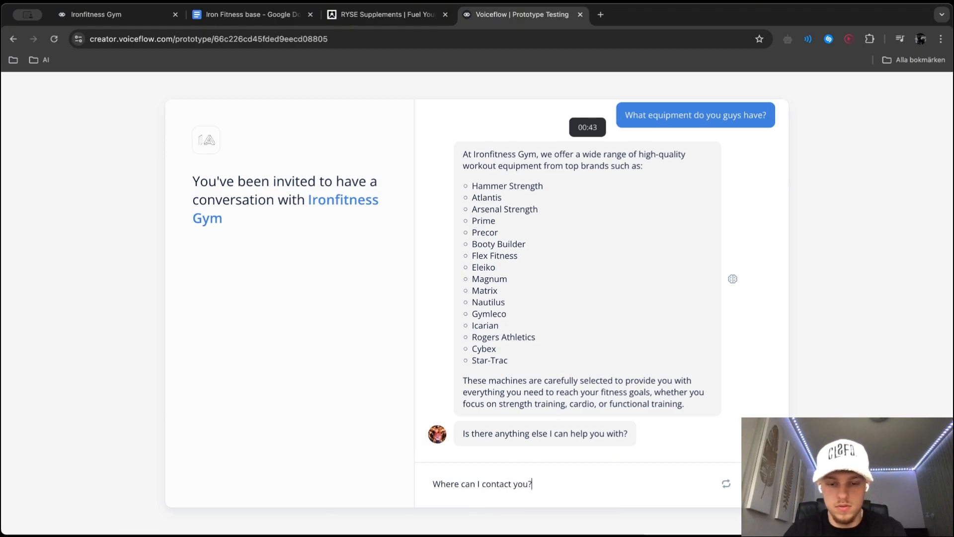
key(Return)
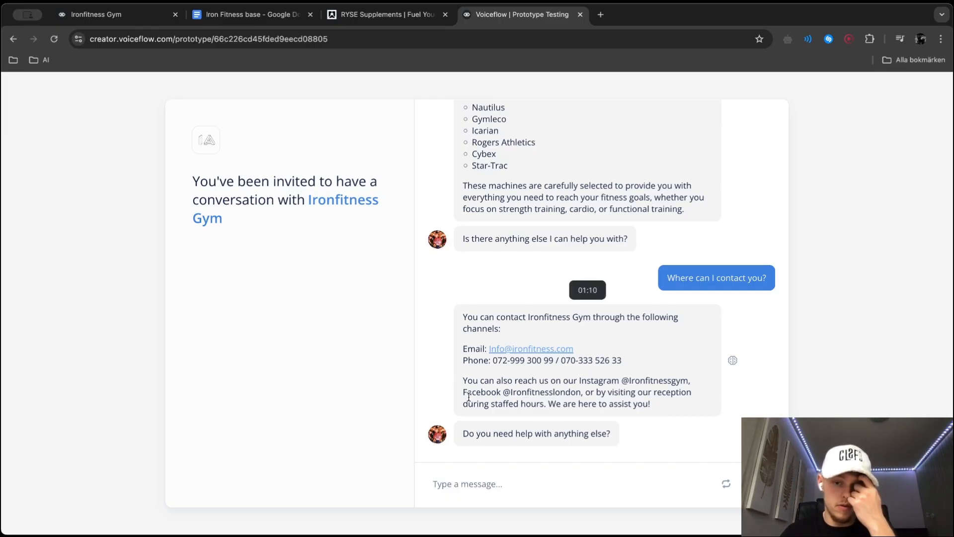
Examine the Intent block's routes to the answer blocks in the Ironfitness Gym workflow
click(117, 14)
click(465, 163)
scroll(464, 163, right, 7)
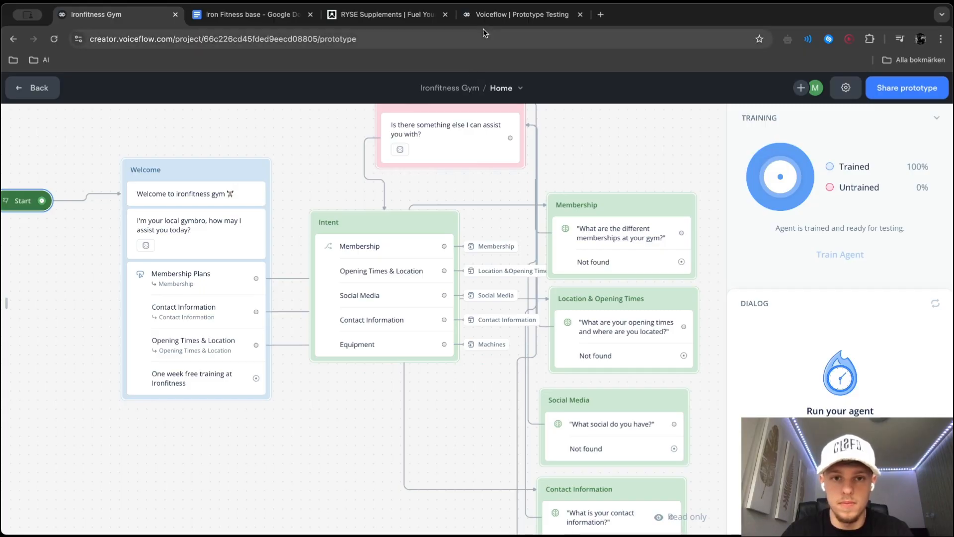
scroll(518, 225, down, 3)
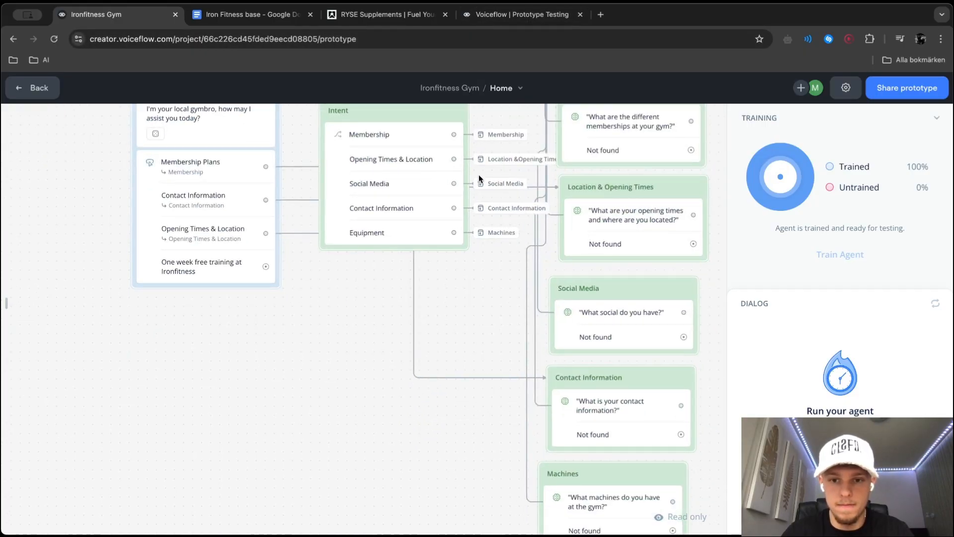
scroll(478, 178, up, 4)
Ask the shared chatbot "What membership are there" and review the answers across the whole conversation
click(522, 15)
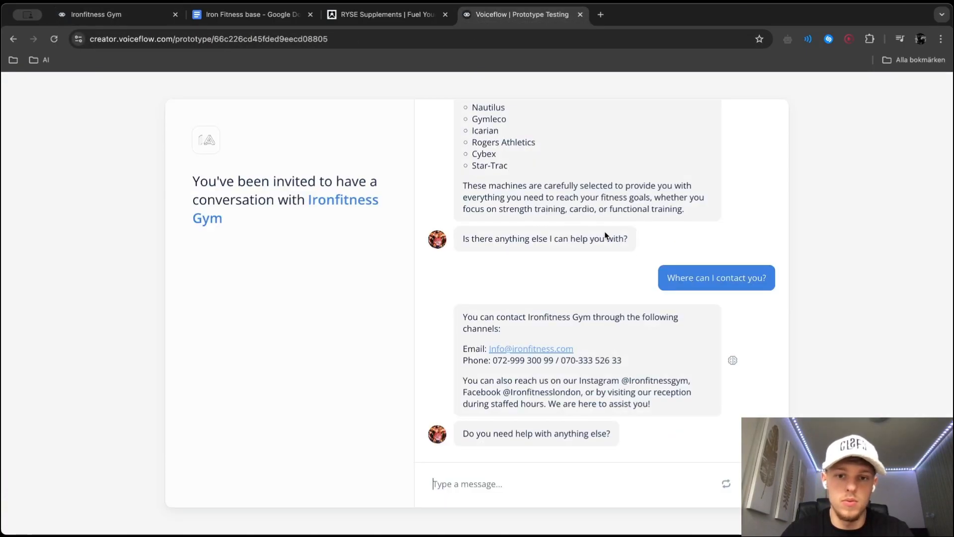
text(Wha)
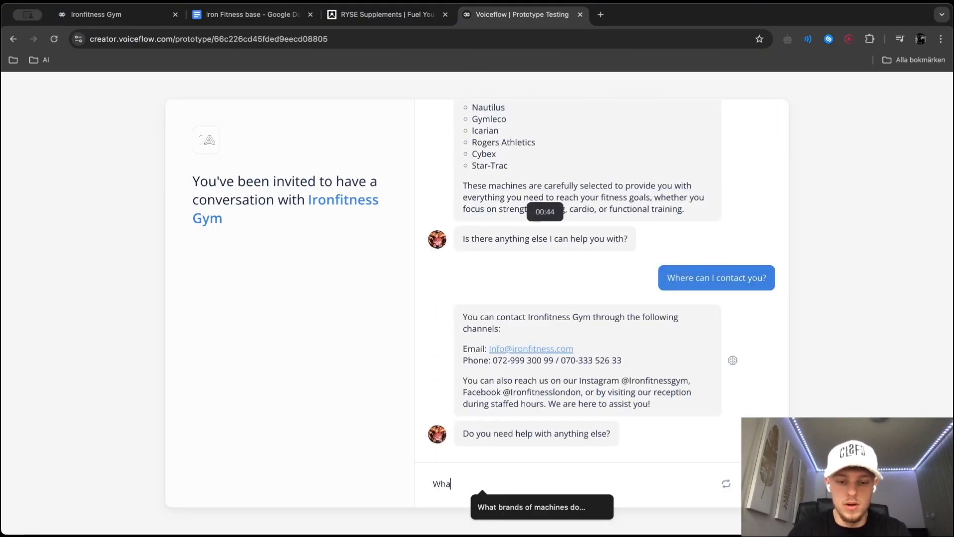
text(t membership are there)
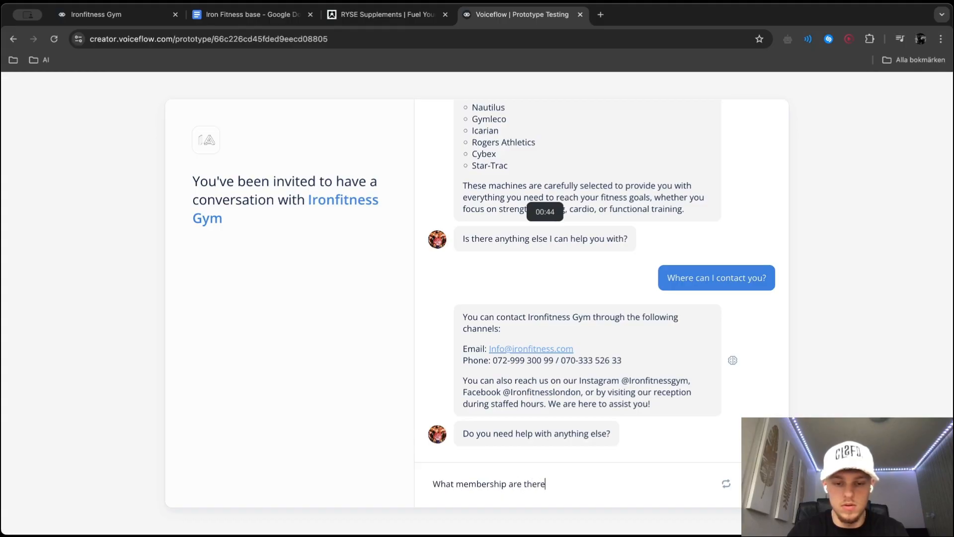
key(Return)
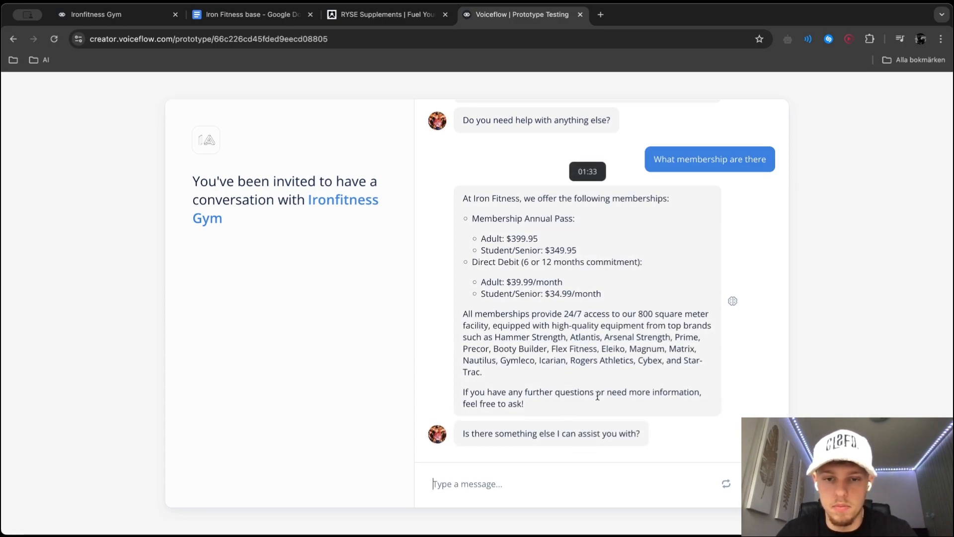
scroll(584, 374, up, 15)
scroll(584, 375, down, 15)
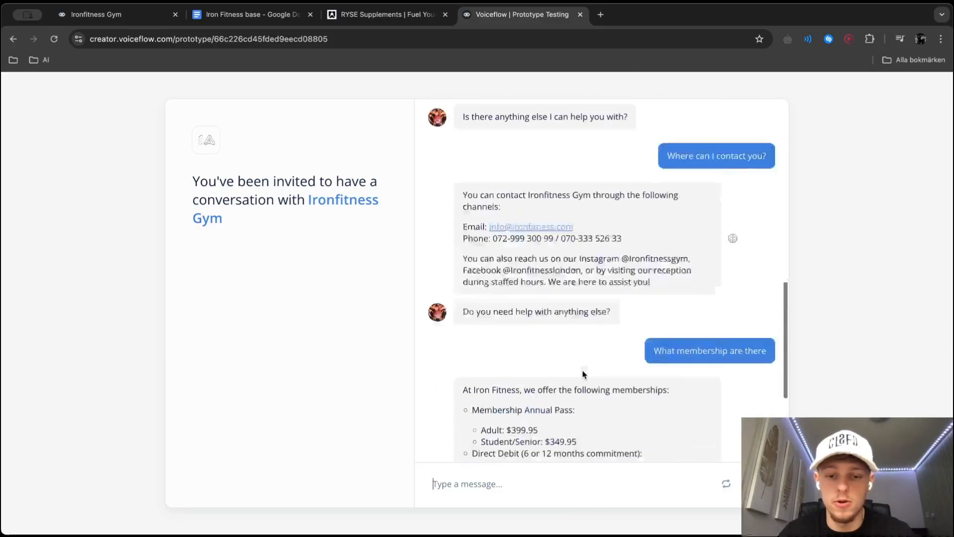
scroll(584, 374, up, 15)
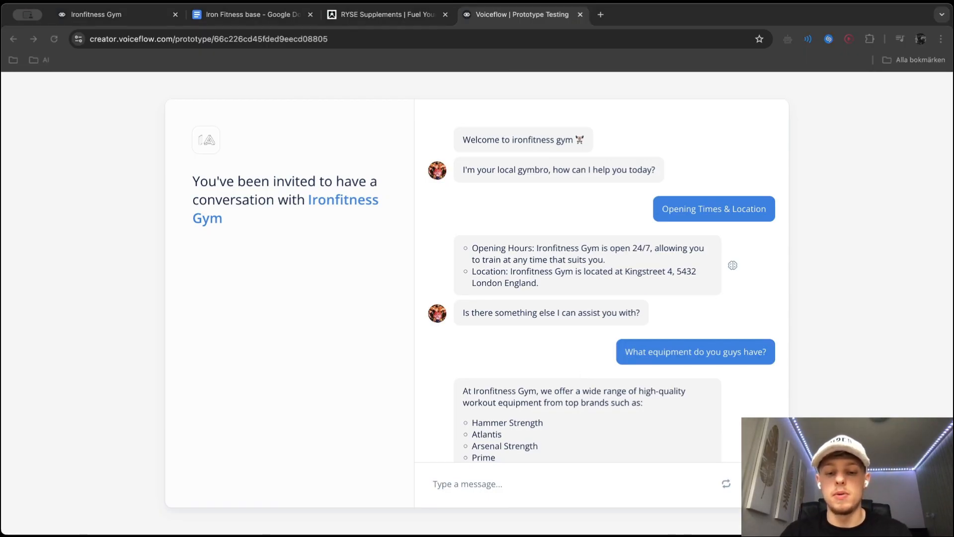
click(631, 490)
scroll(586, 420, down, 10)
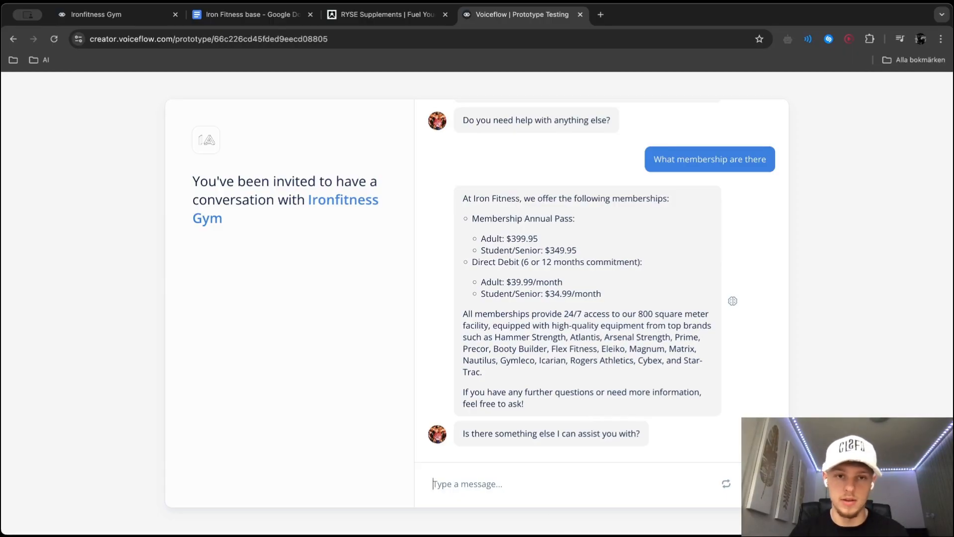
Return to editing the Ironfitness Gym canvas and open the Welcome block's Buttons step
click(153, 17)
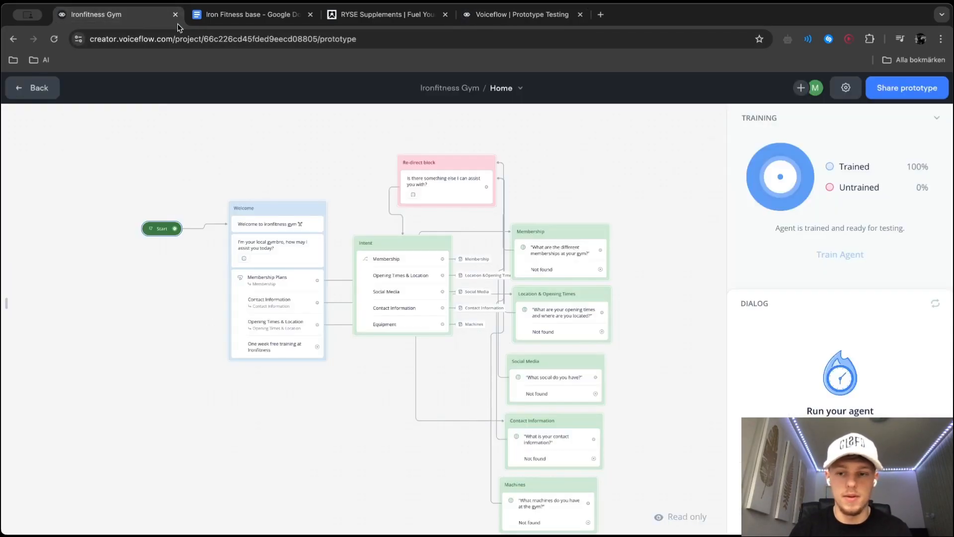
scroll(415, 350, down, 4)
scroll(415, 351, up, 2)
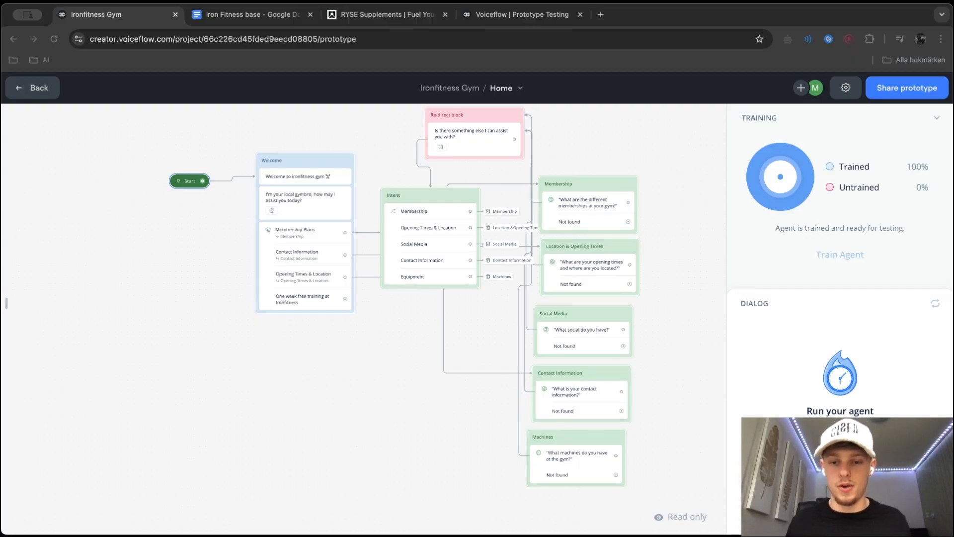
scroll(310, 270, up, 3)
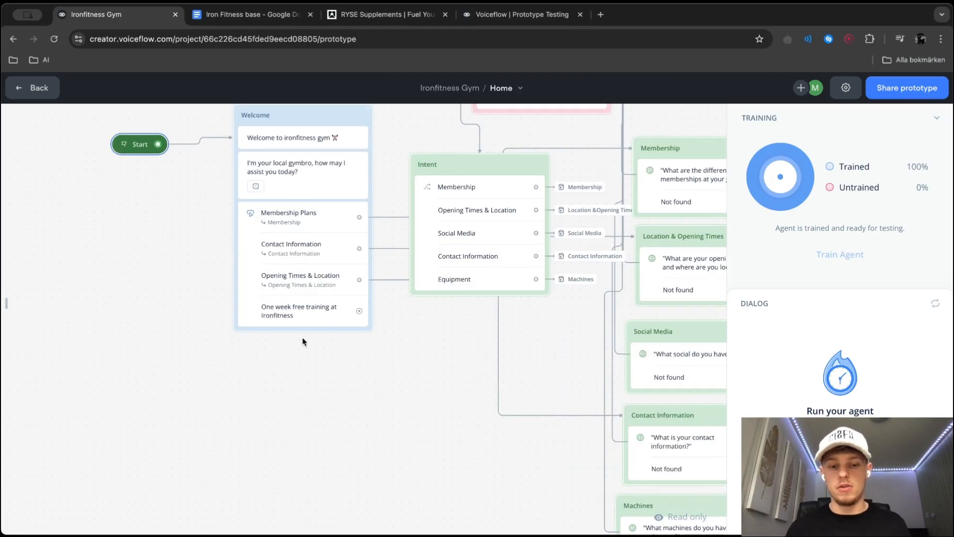
click(341, 239)
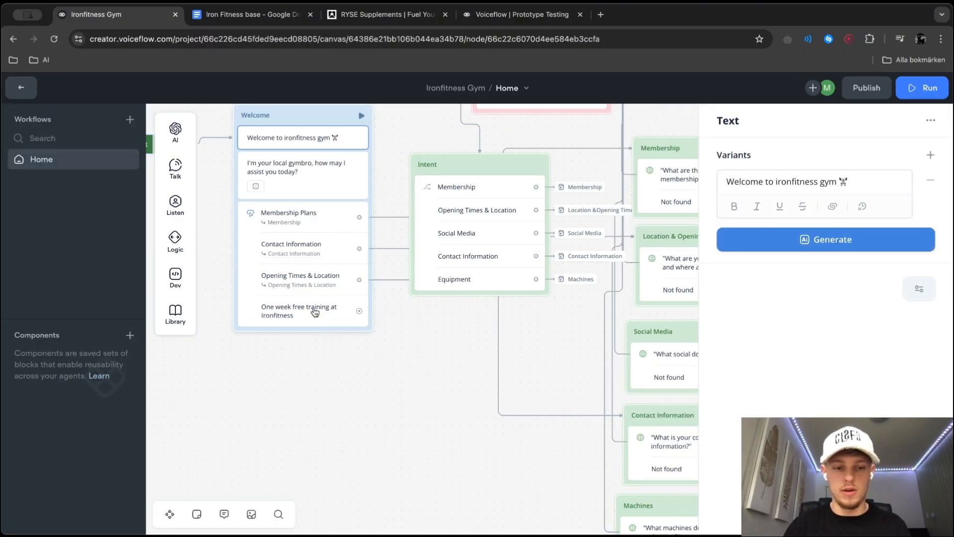
click(358, 313)
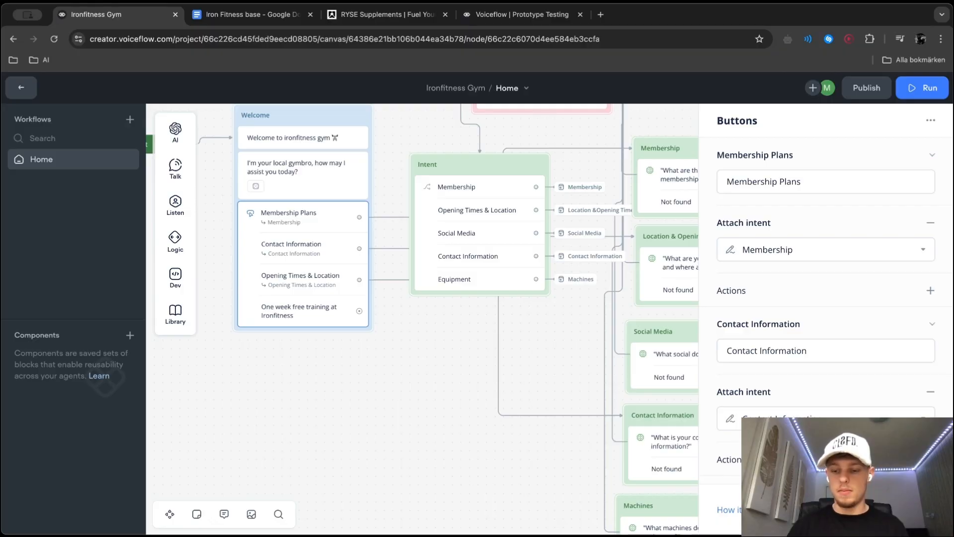